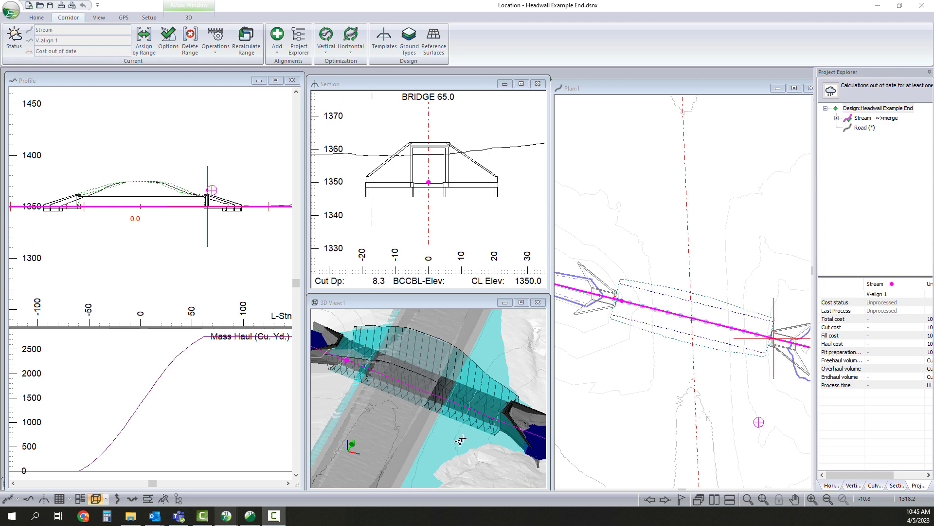
# Examine the finished headwalls in the Headwall Example End design, then switch to the Headwall Example Start design.
pyautogui.moveTo(506, 419); pyautogui.dragTo(490, 419)
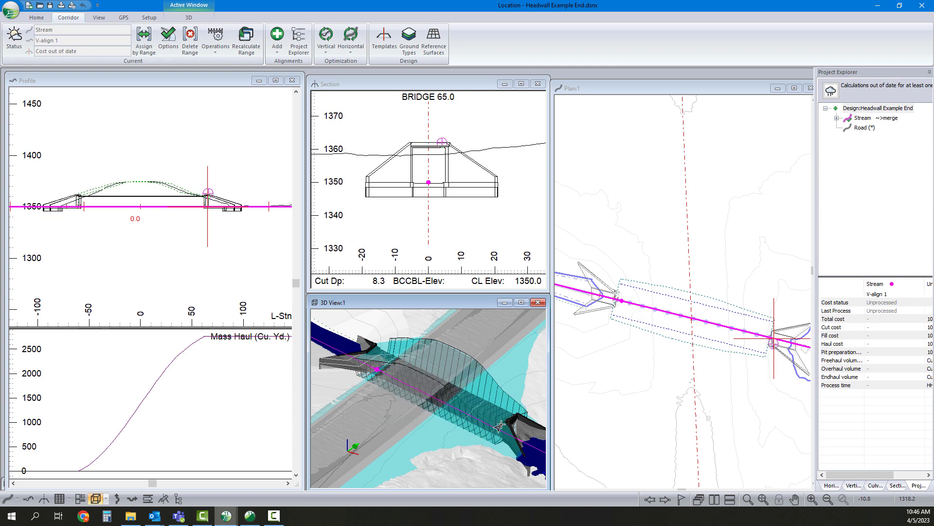
pyautogui.moveTo(228, 517)
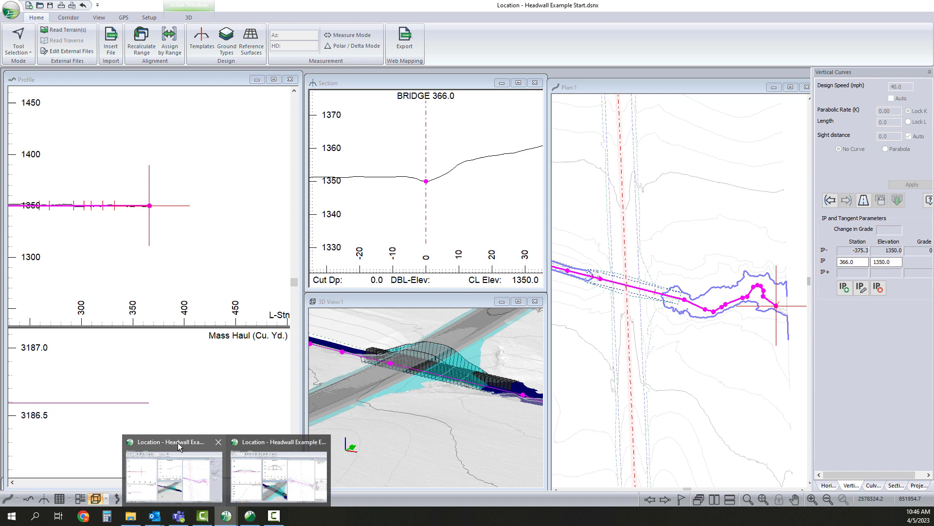
pyautogui.click(179, 446)
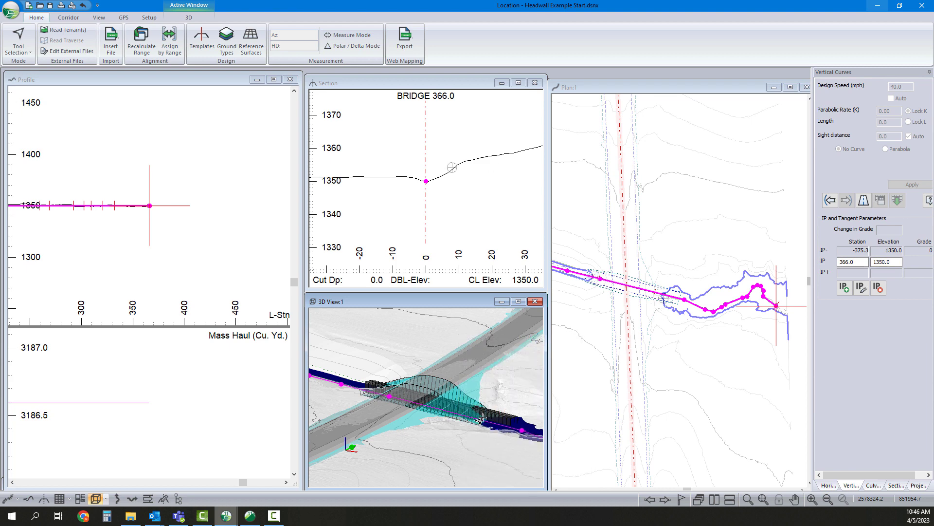
# Switch to the Terrain window with the 10 by 10 headwall file and examine the headwall model in 3D.
pyautogui.click(250, 515)
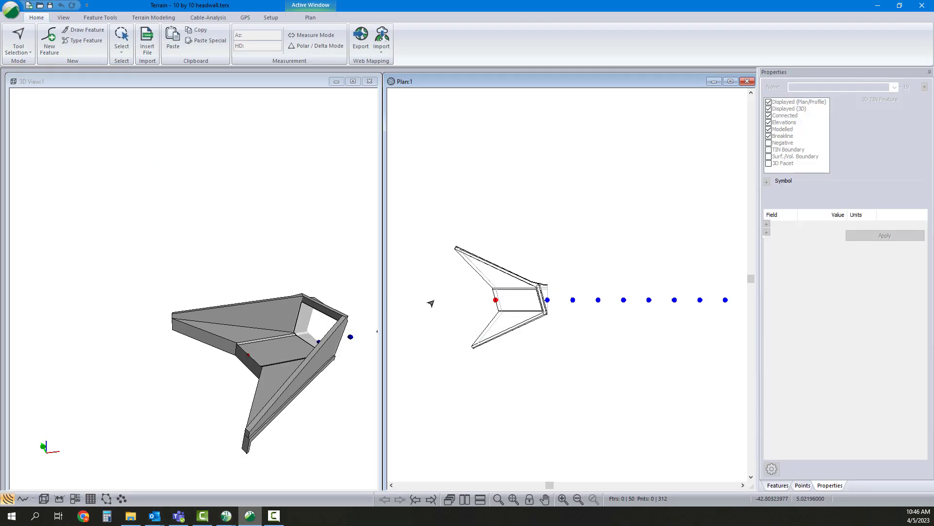
pyautogui.moveTo(332, 363); pyautogui.dragTo(240, 413, button='middle')
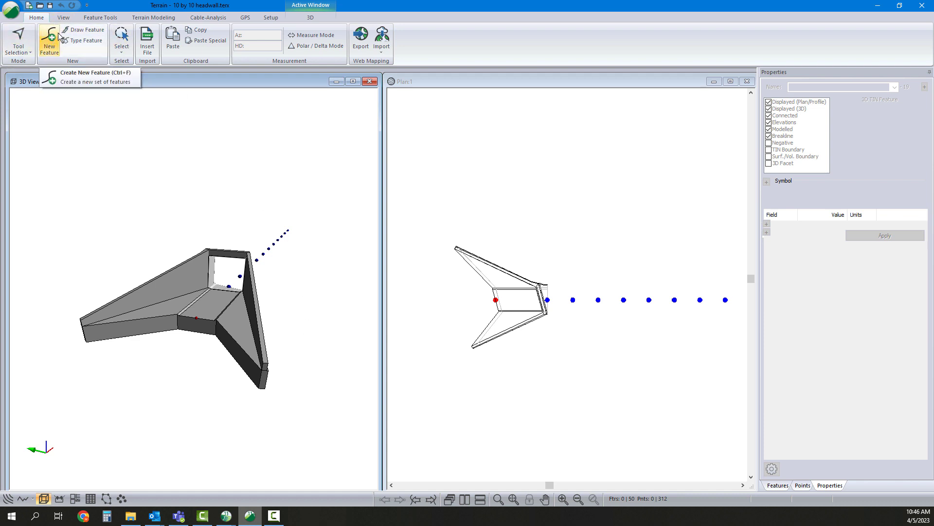
# Review the feature coordinates of the Left HW - TIN BLs breakline along the upper wingwall, leaving them unedited.
pyautogui.click(95, 18)
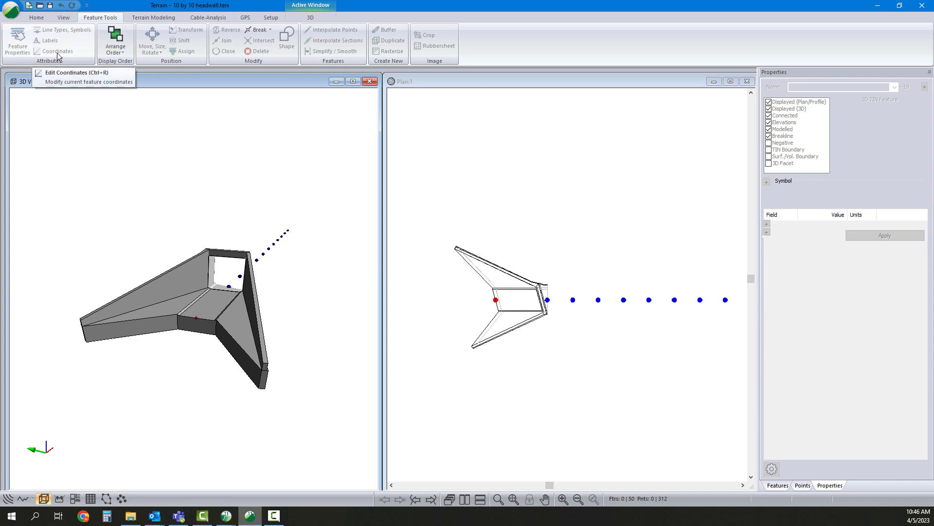
pyautogui.click(530, 283)
pyautogui.click(530, 284)
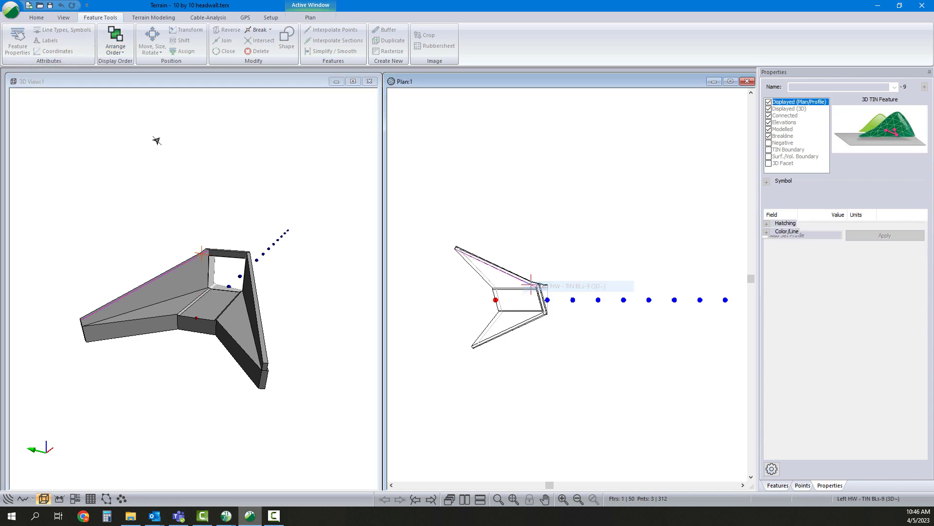
pyautogui.click(57, 51)
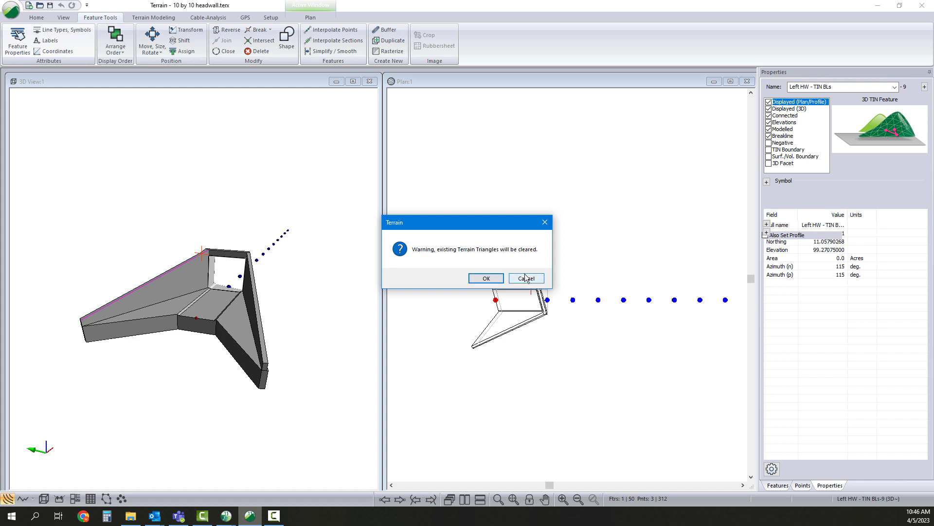
pyautogui.click(486, 278)
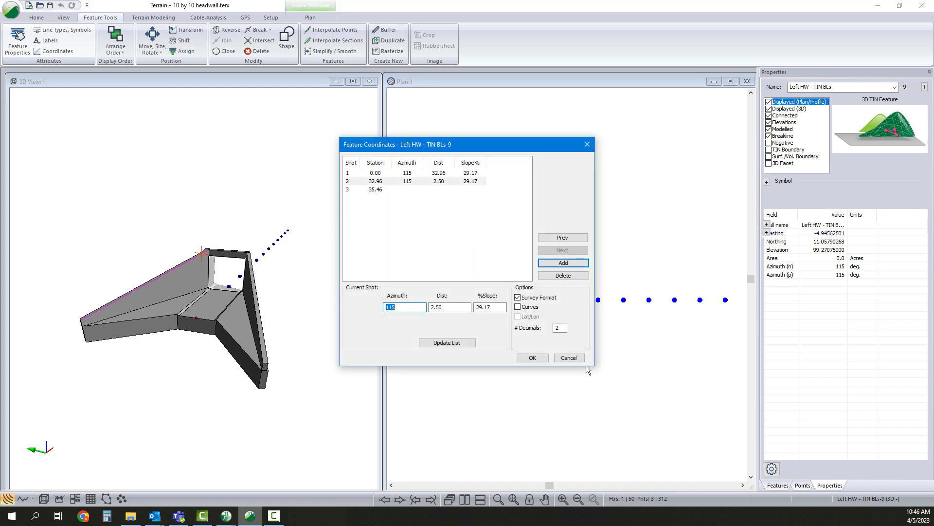
pyautogui.click(566, 357)
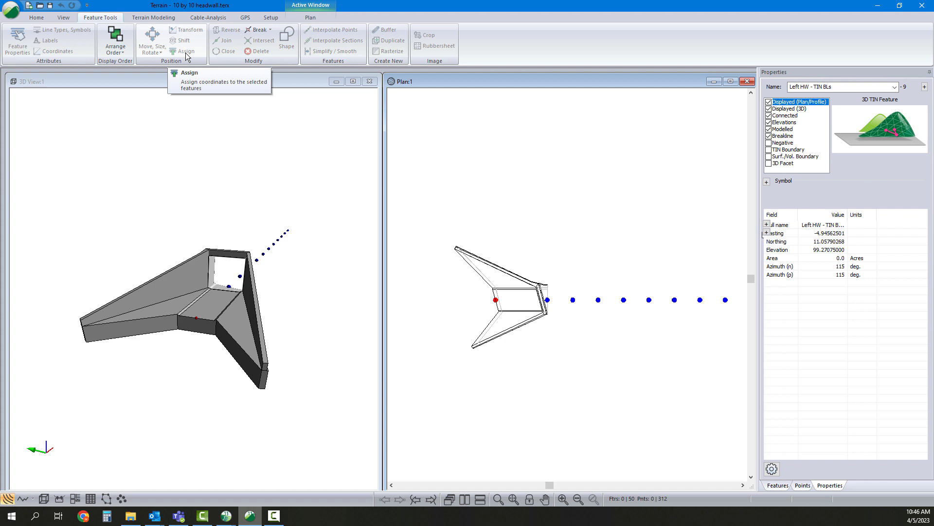
# Inspect the pipe-side north 3D facet inside the headwall opening, then clear the selection.
pyautogui.scroll(3, 201, 301)
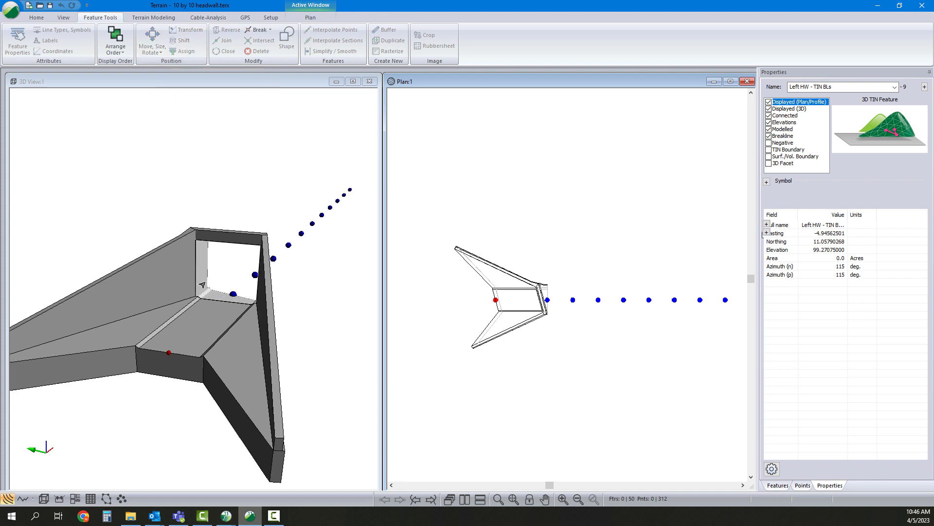
pyautogui.moveTo(201, 301); pyautogui.dragTo(198, 279)
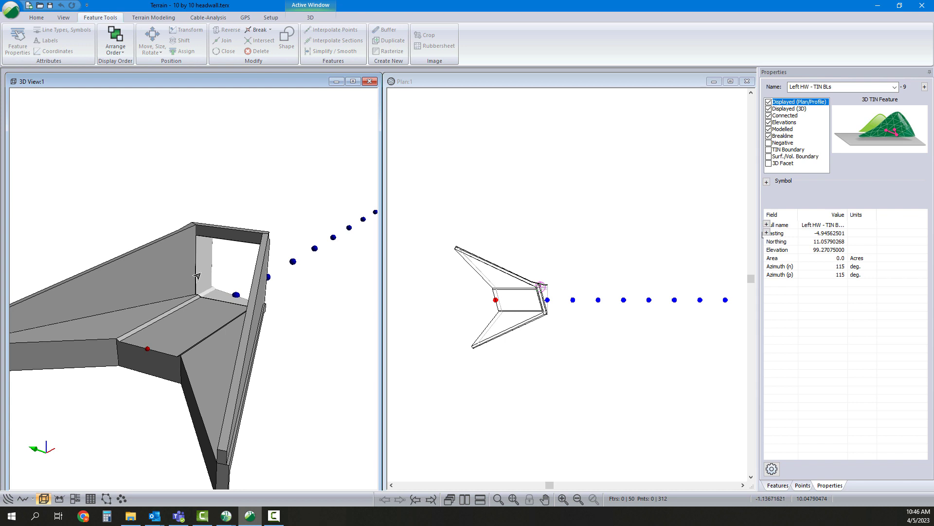
pyautogui.click(198, 279)
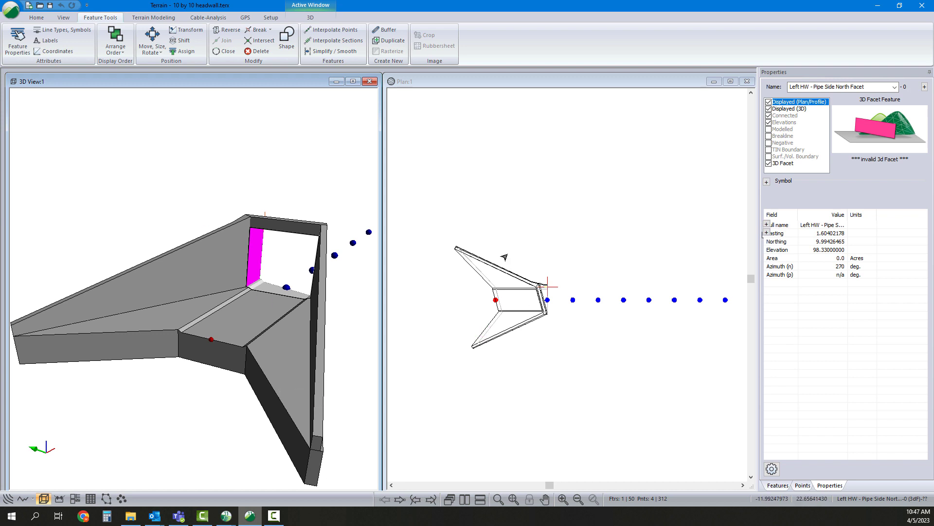
pyautogui.click(667, 172)
# Return to the Headwall Example Start design and save it as a Softree-Terrain (*.terx) file named Stream Alignment.
pyautogui.click(877, 5)
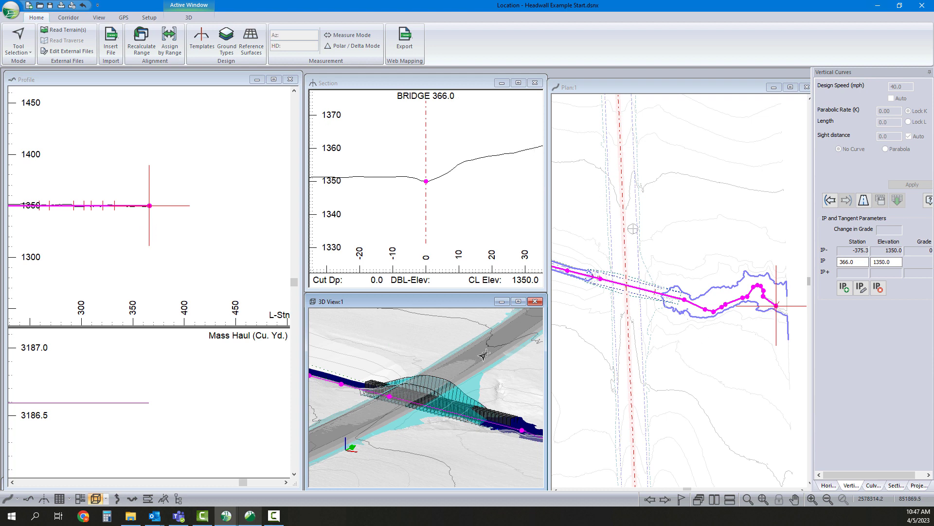
pyautogui.moveTo(501, 329)
pyautogui.moveTo(451, 403)
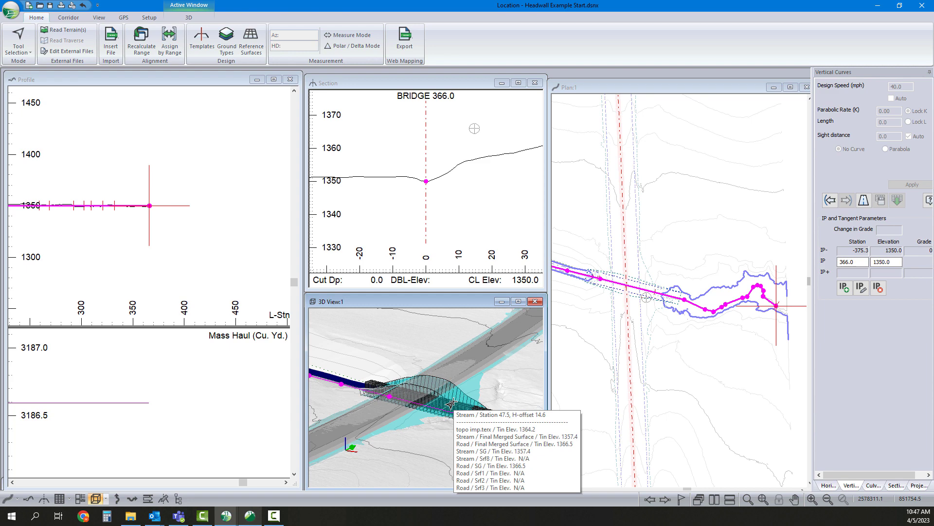
pyautogui.click(10, 9)
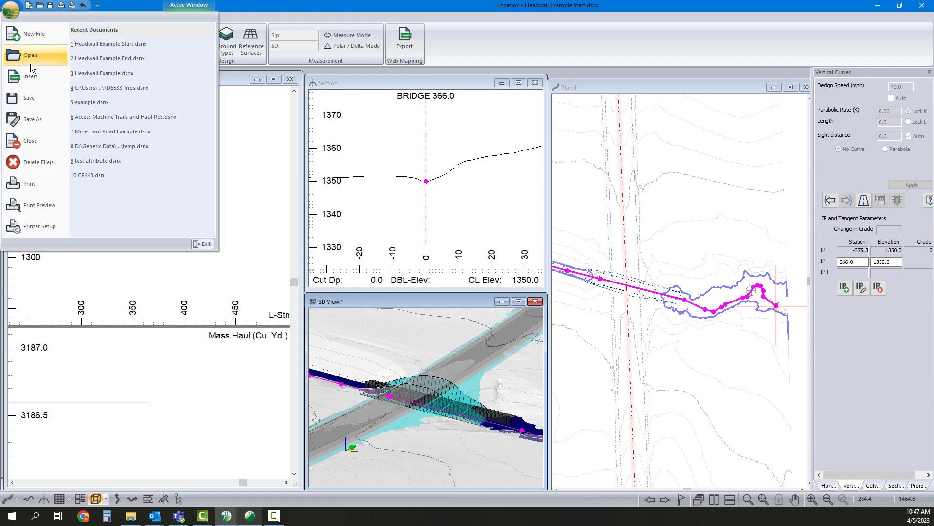
pyautogui.click(33, 118)
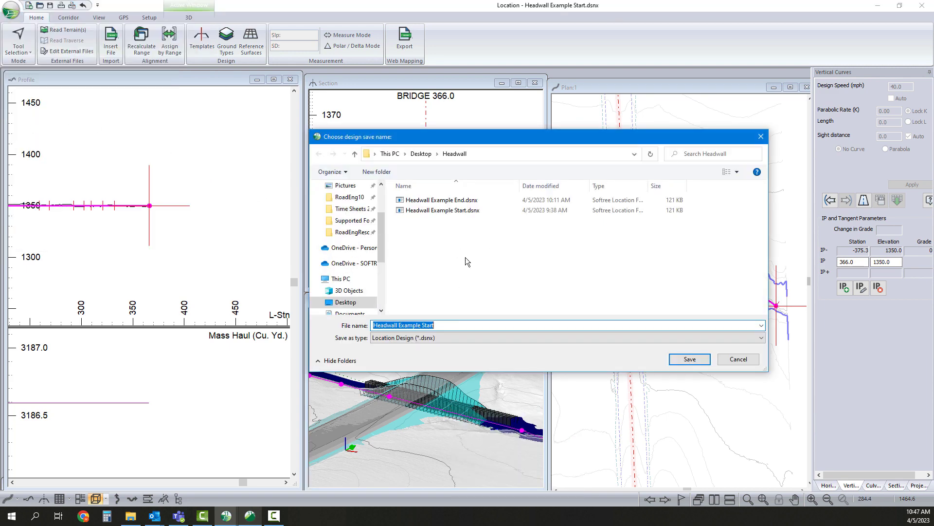
pyautogui.click(437, 337)
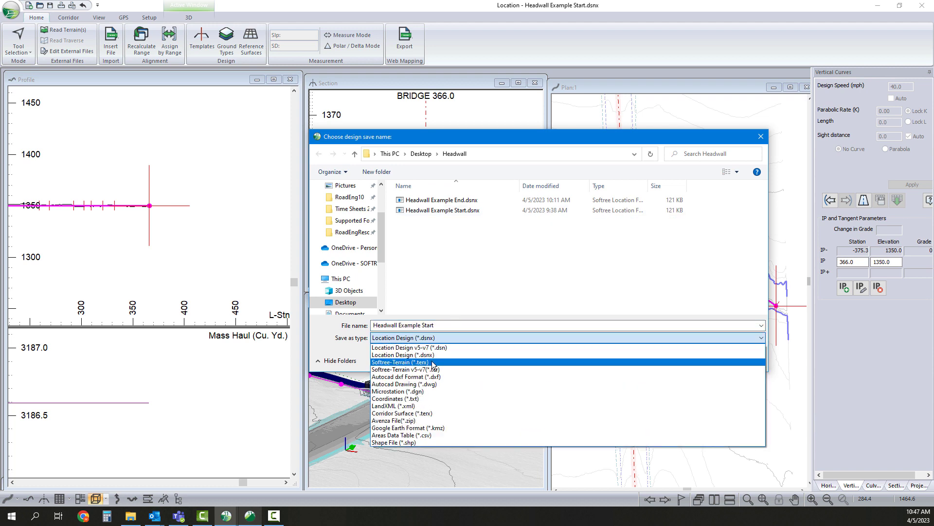
pyautogui.click(433, 363)
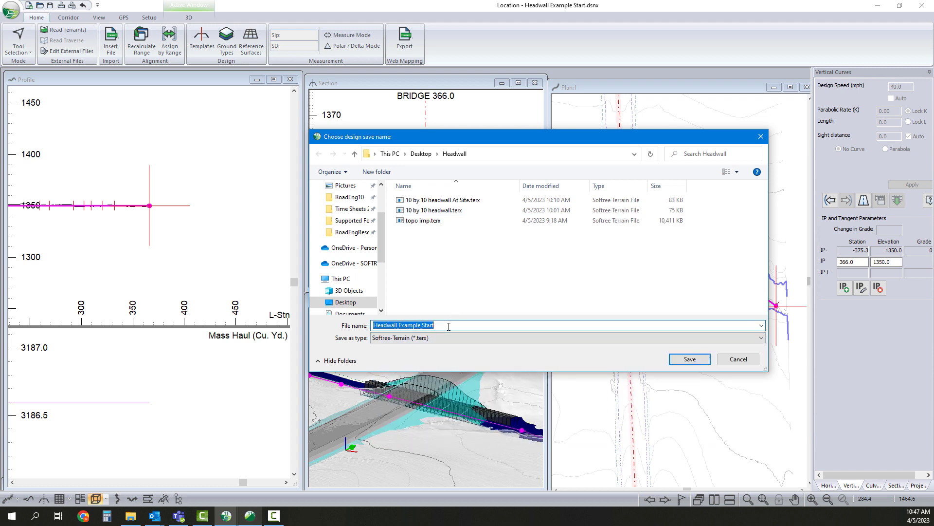
pyautogui.write('Stream Alignment')
pyautogui.click(689, 359)
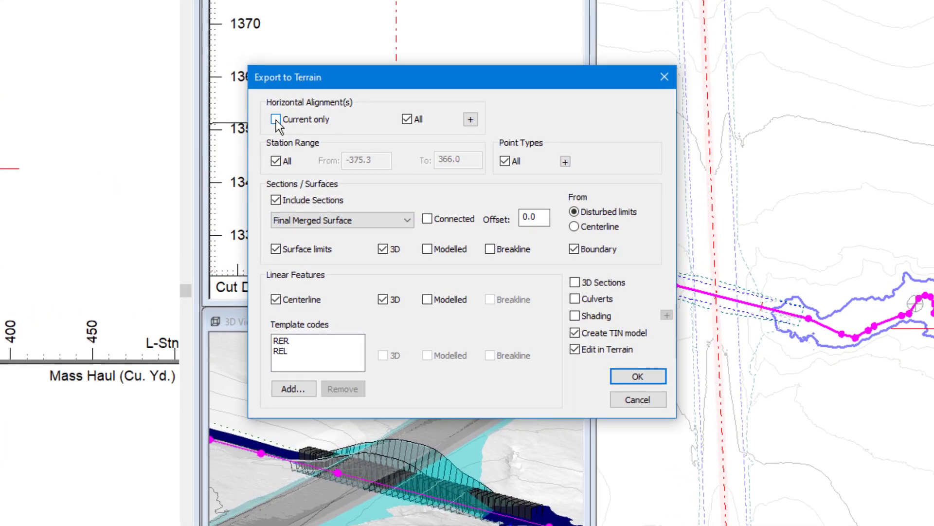
# Limit the terrain export to the current horizontal alignment, check that Stream is the one included, and run the export.
pyautogui.click(276, 121)
pyautogui.click(471, 120)
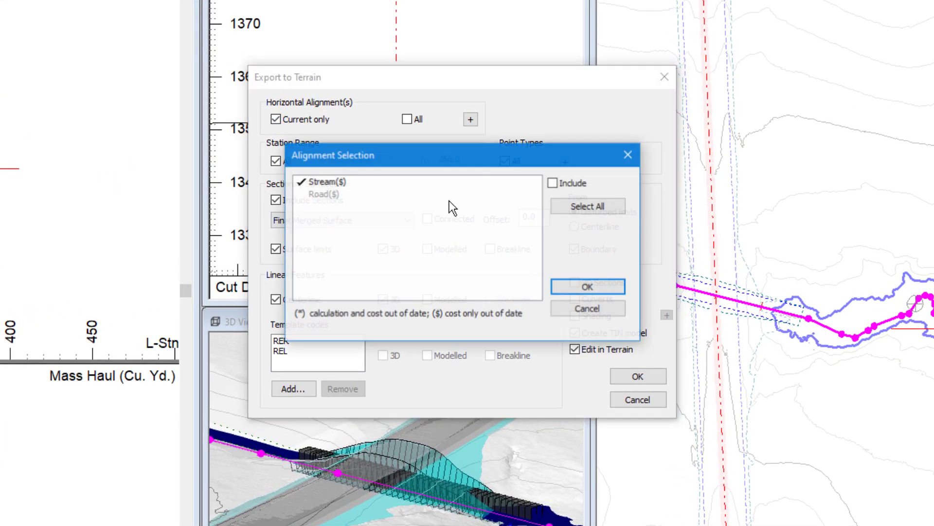
pyautogui.click(588, 308)
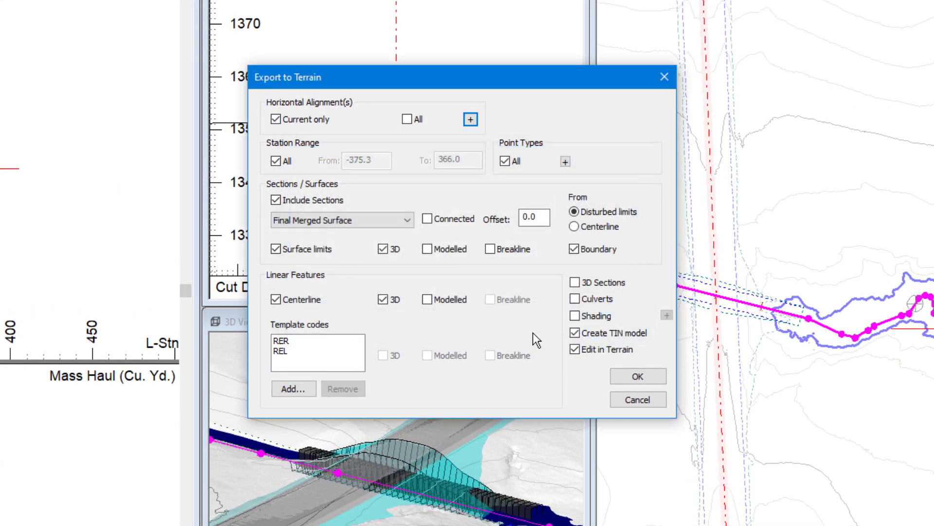
pyautogui.click(638, 378)
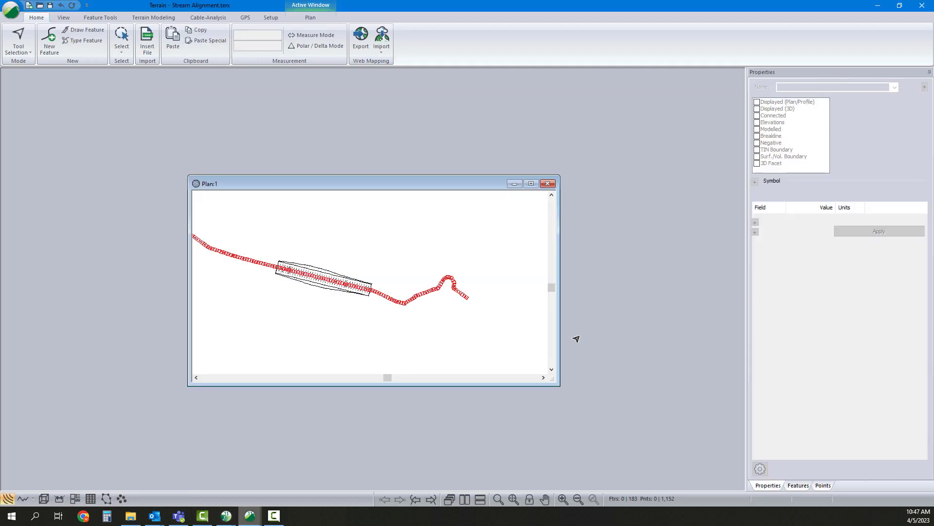
# Return to the Location design and make Road the current alignment.
pyautogui.click(878, 6)
pyautogui.click(917, 485)
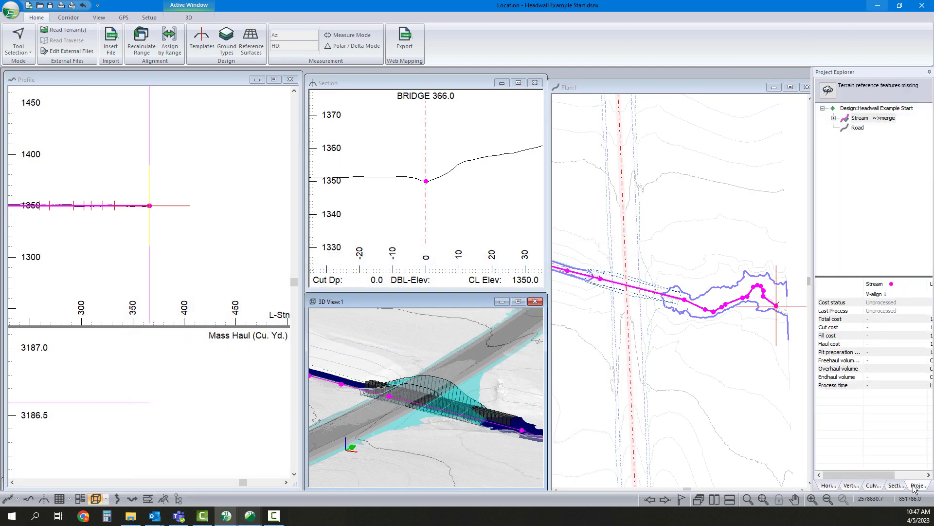
pyautogui.click(856, 129)
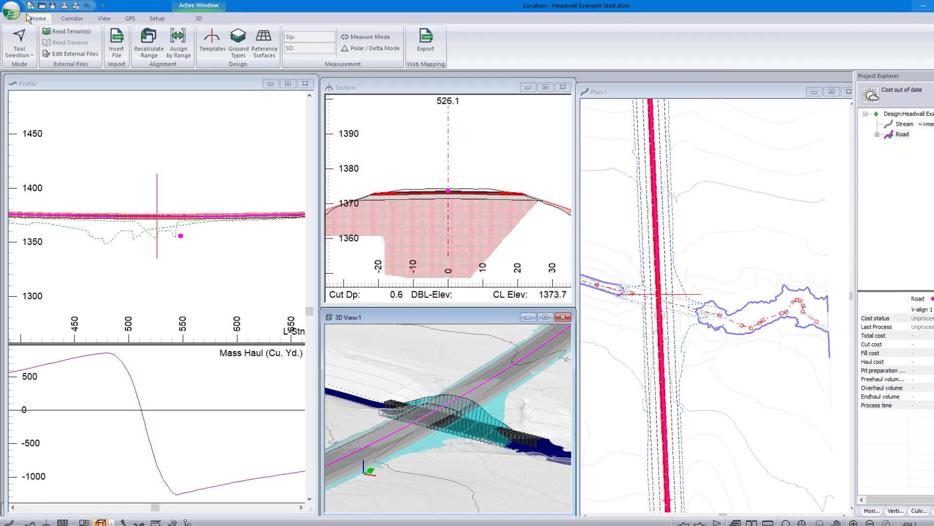
# Export only the current Road alignment to a Softree-Terrain (*.terx) file named Rd Alignment.
pyautogui.click(16, 11)
pyautogui.click(43, 184)
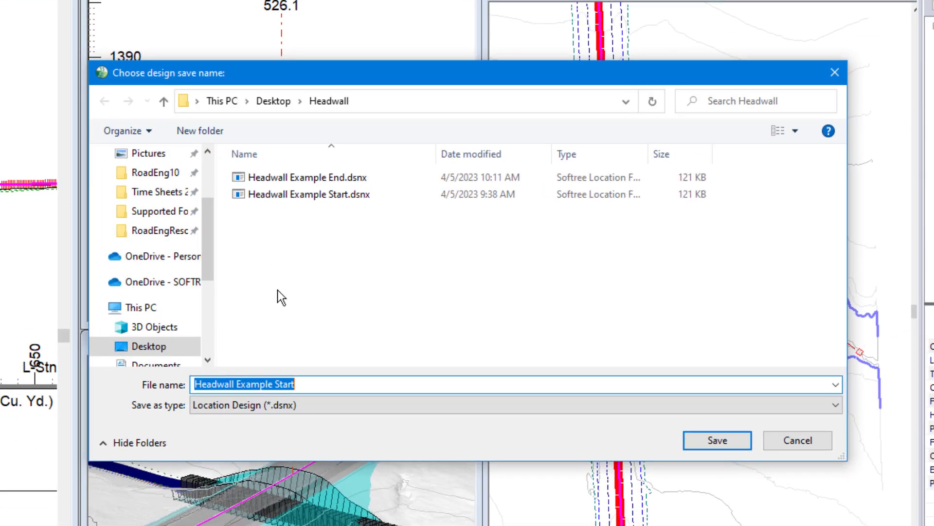
pyautogui.click(315, 407)
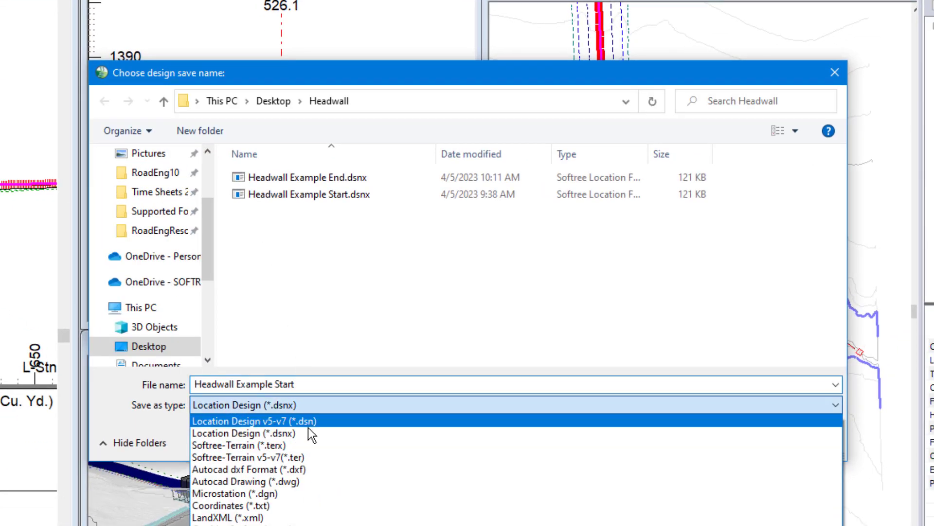
pyautogui.click(302, 445)
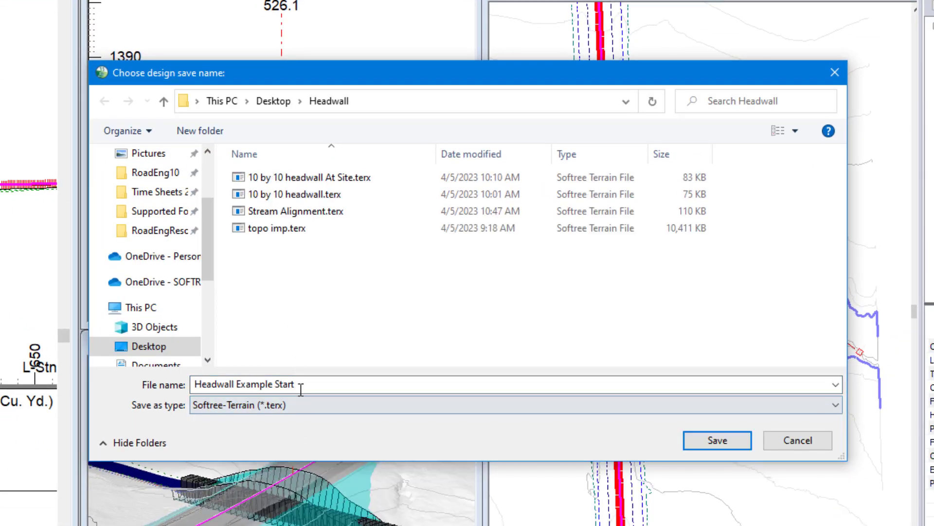
pyautogui.click(297, 211)
pyautogui.click(226, 384)
pyautogui.click(226, 384)
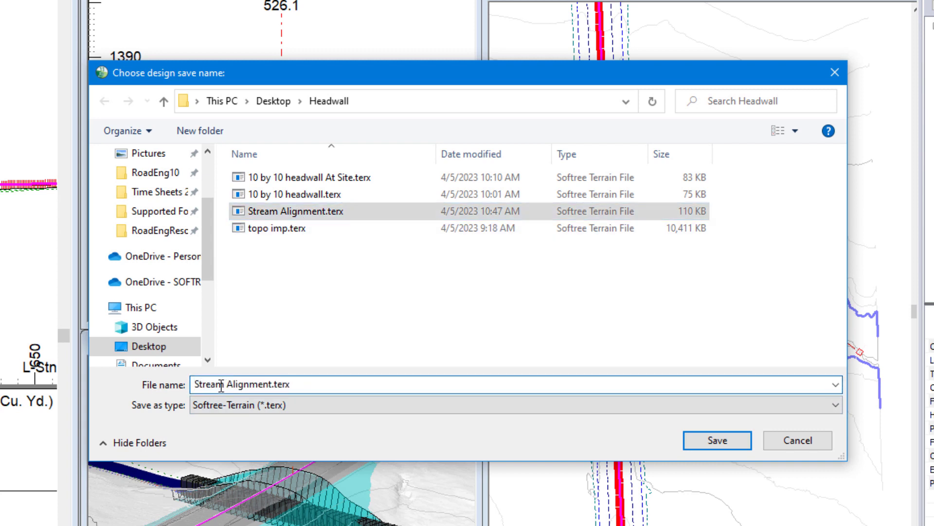
pyautogui.doubleClick(222, 384)
pyautogui.write('Rd')
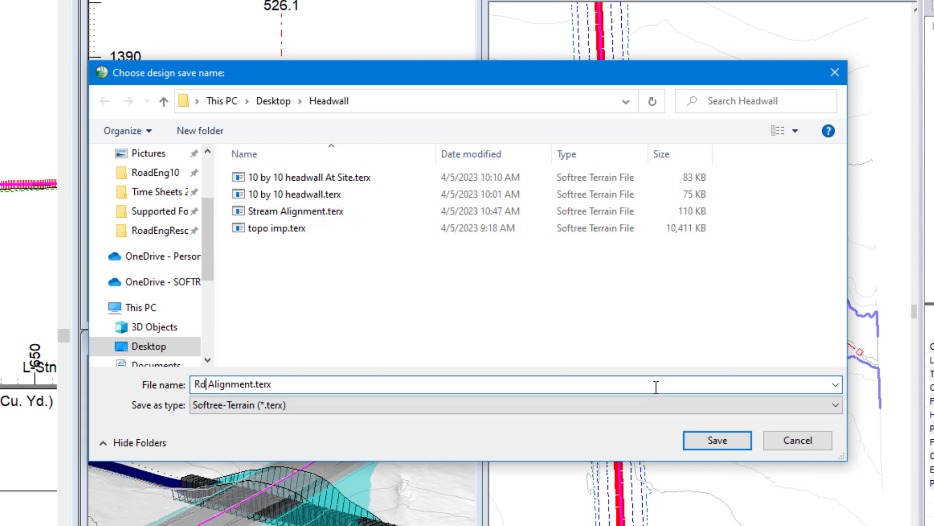
pyautogui.click(720, 443)
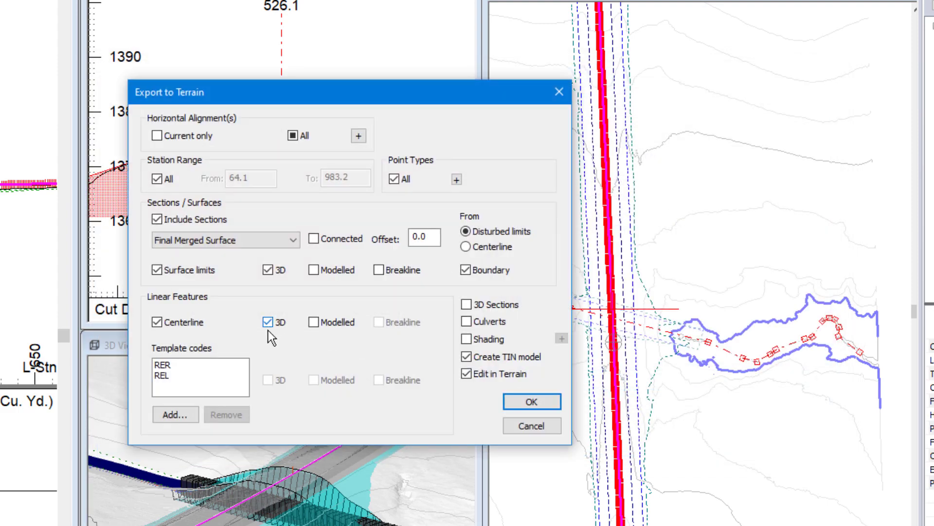
pyautogui.click(157, 136)
pyautogui.click(533, 402)
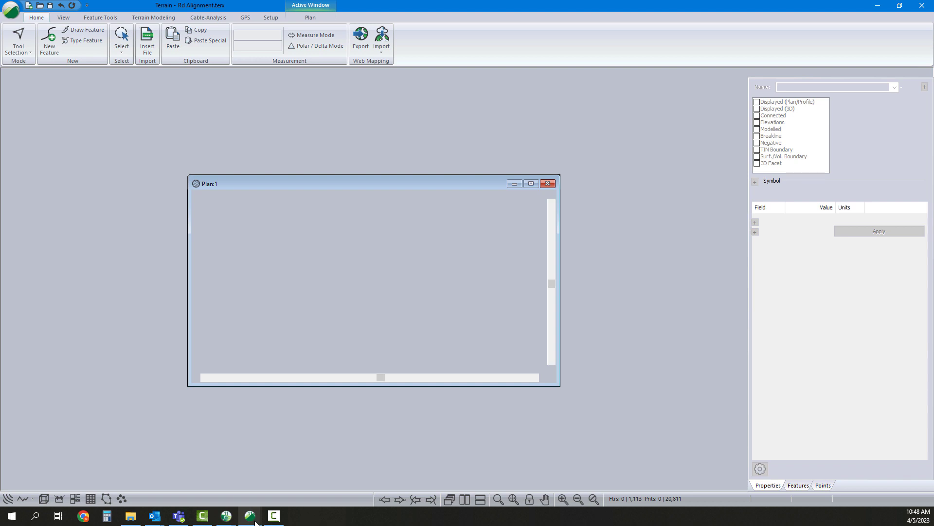
# Bring the 10 by 10 headwall terrain file back to the front and frame the headwall with its centerline points in plan.
pyautogui.moveTo(252, 520)
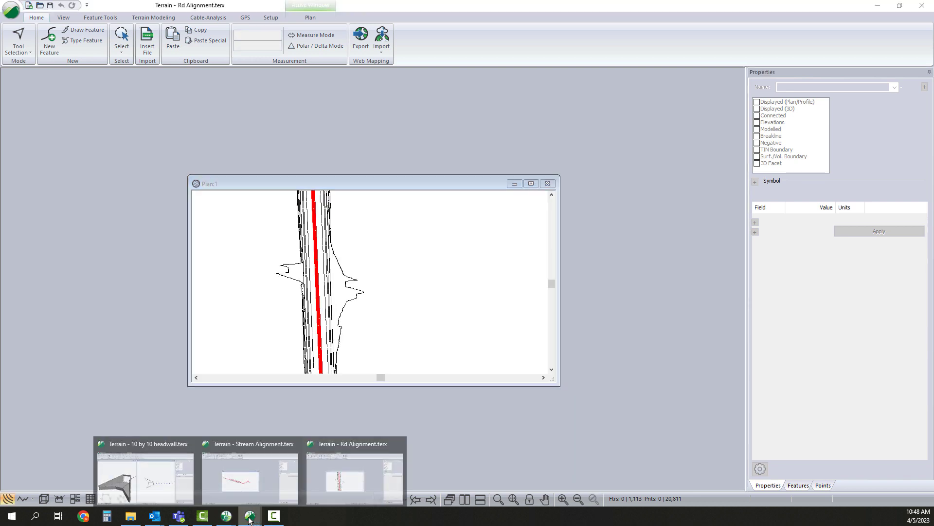
pyautogui.click(141, 444)
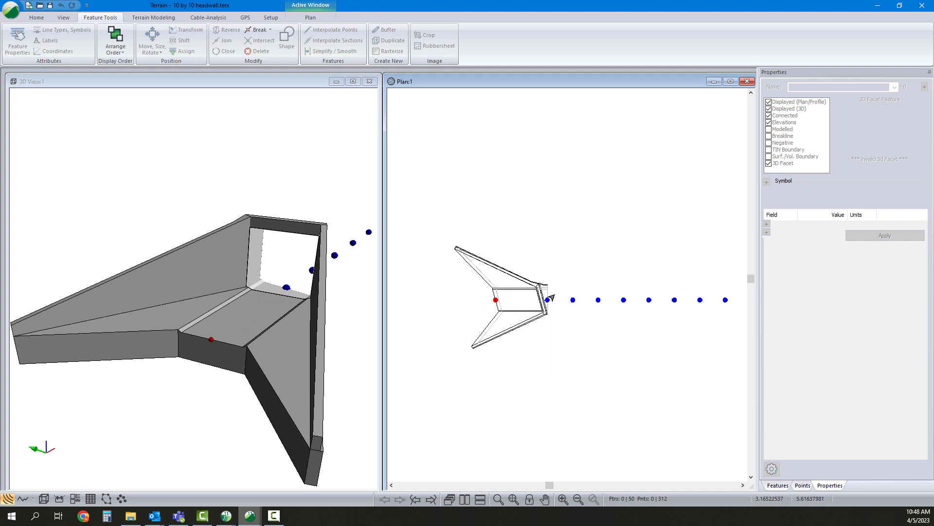
pyautogui.moveTo(672, 278); pyautogui.dragTo(586, 273, button='middle')
pyautogui.scroll(-2, 585, 273)
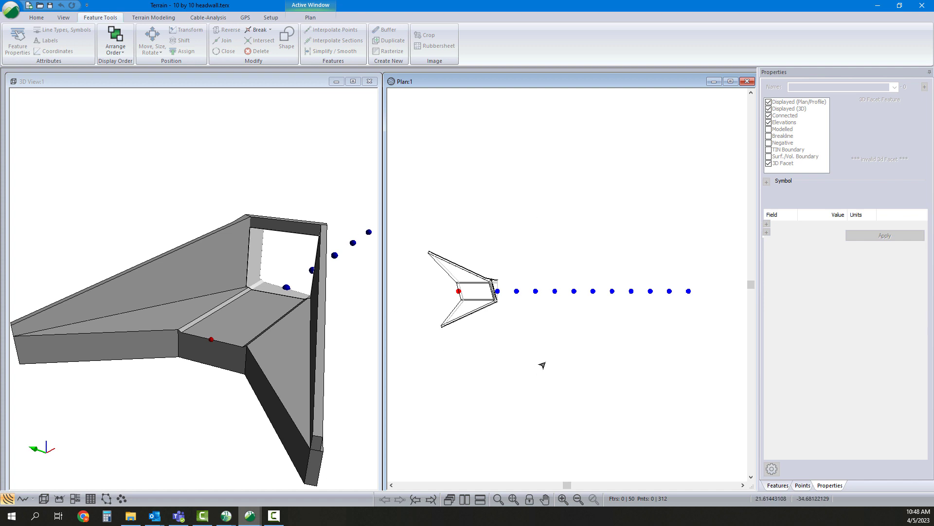
# Inspect the symbol settings and coordinates of the Tie Offset Pts feature at its second and first points, then clear the selection.
pyautogui.click(515, 292)
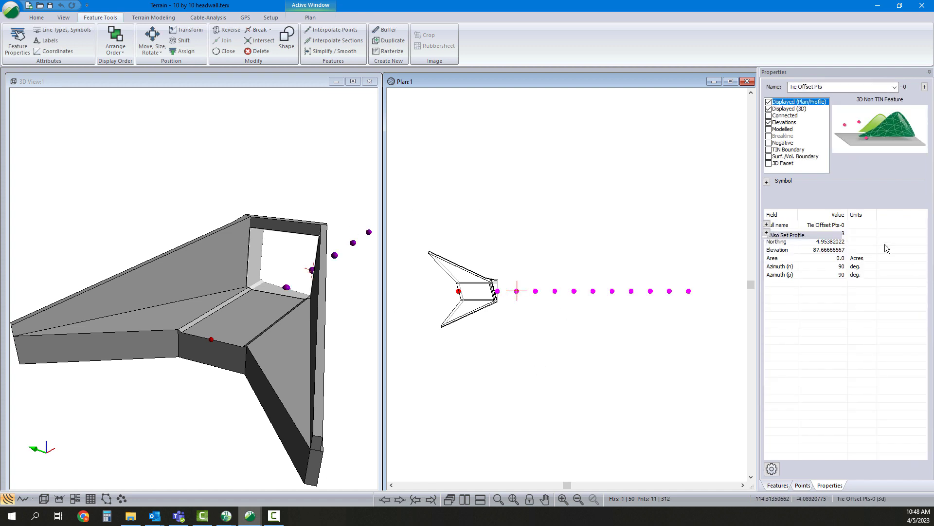
pyautogui.click(766, 182)
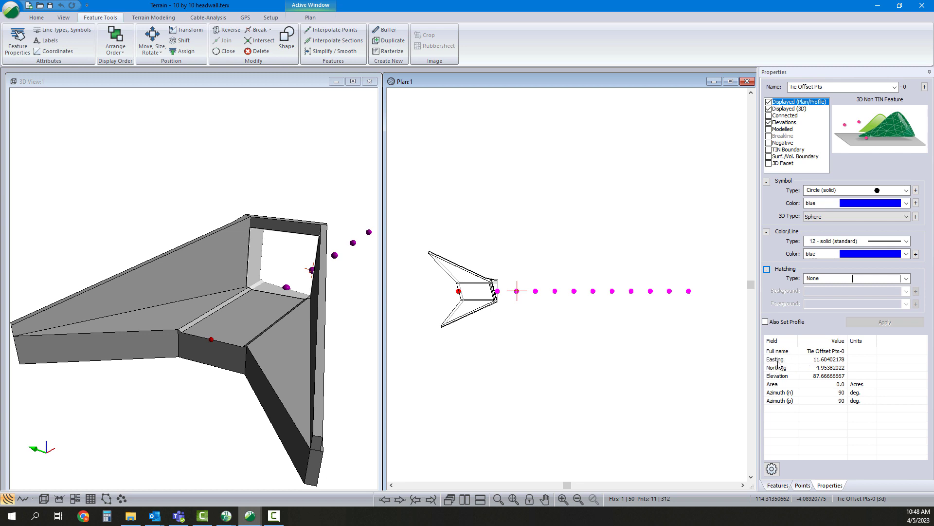
pyautogui.click(498, 292)
pyautogui.click(545, 374)
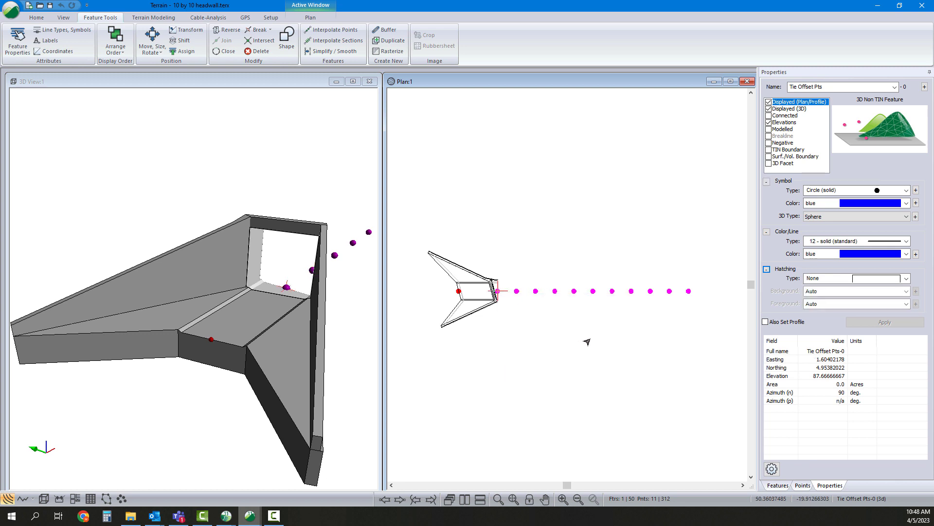
pyautogui.click(548, 228)
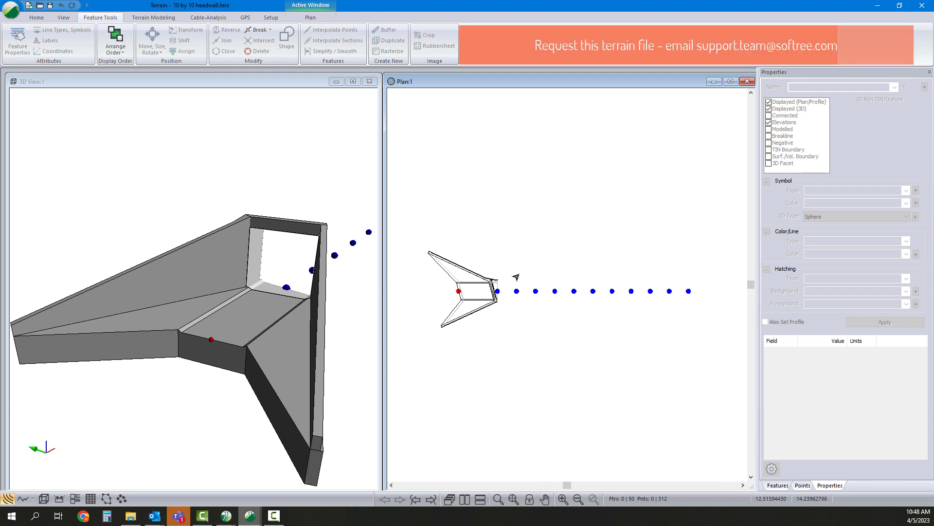
# Save a copy of the headwall terrain as 10 by 10 headwall Upstream in the Headwall folder.
pyautogui.click(10, 9)
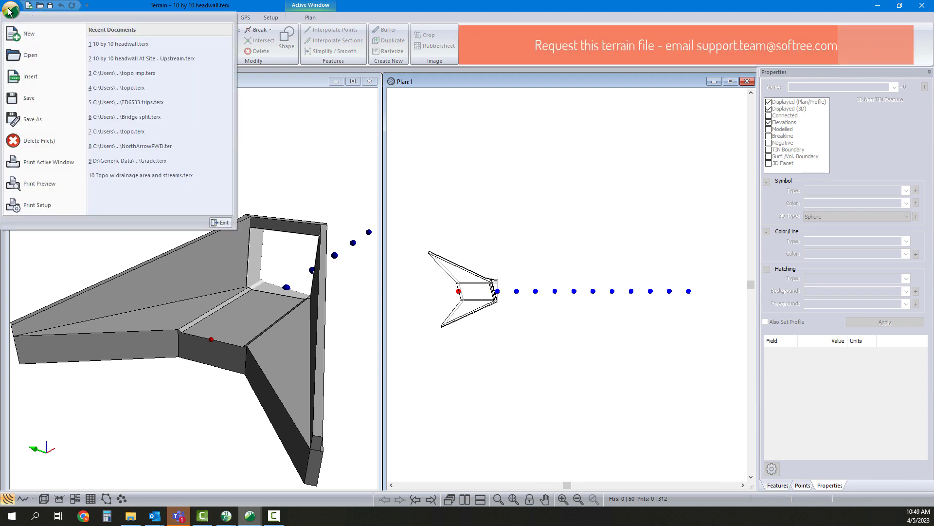
pyautogui.click(23, 123)
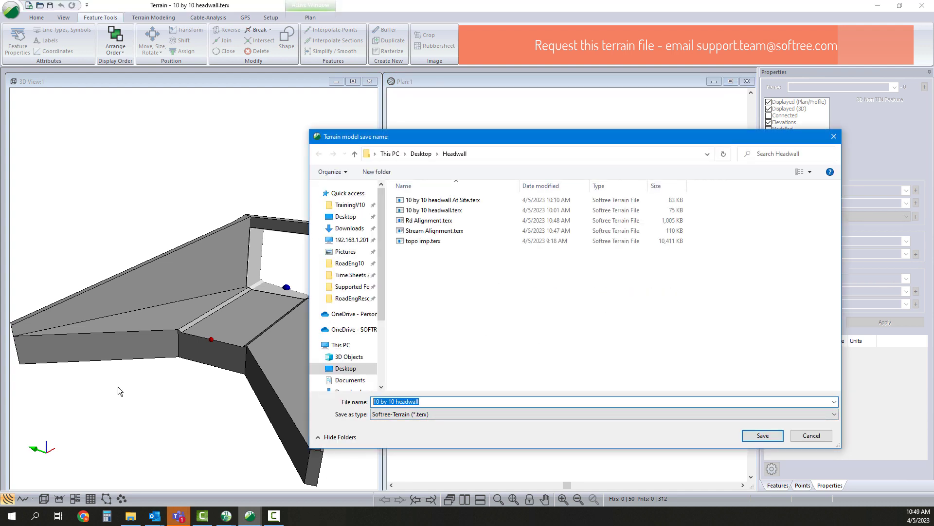
pyautogui.click(455, 400)
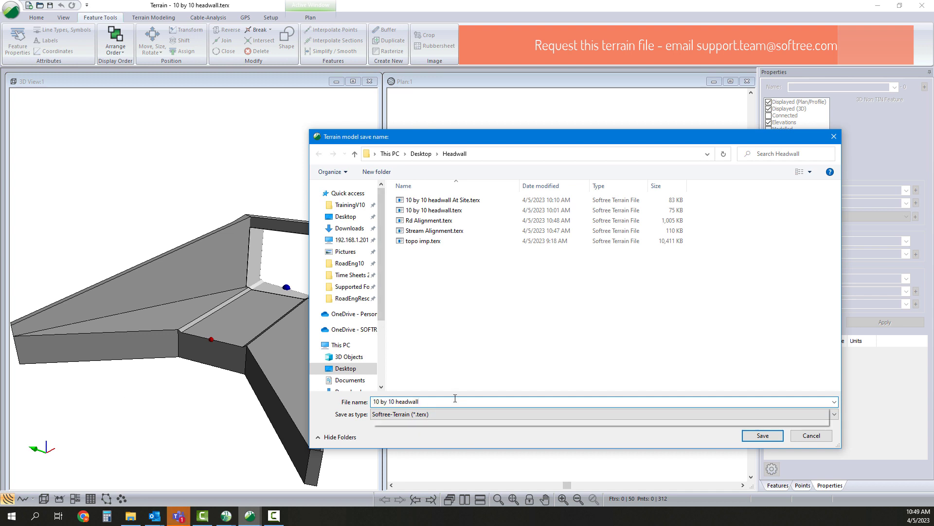
pyautogui.write('Upstream')
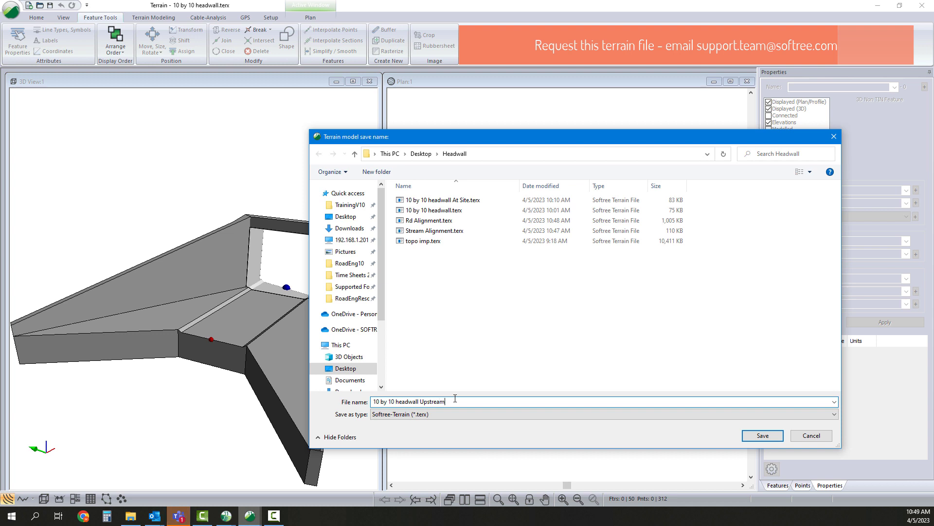
pyautogui.press('Return')
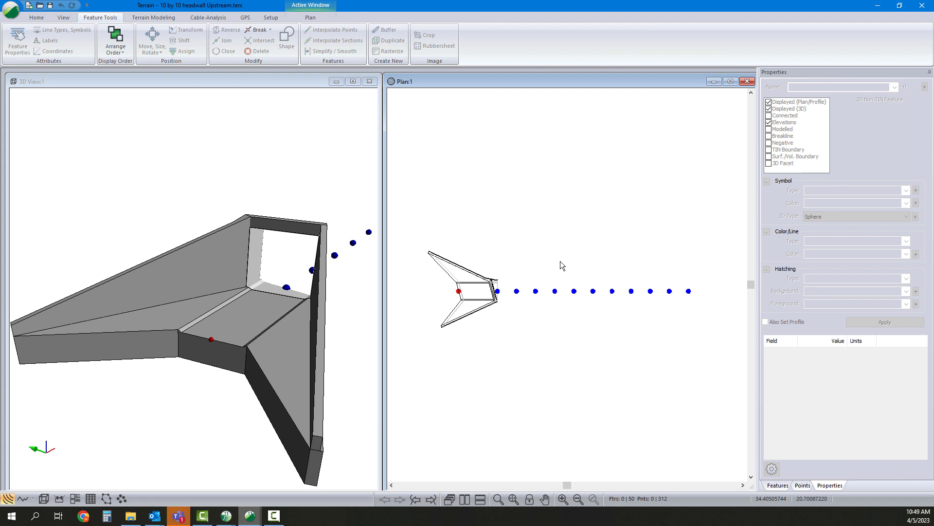
# Add topo imp.terx from the Headwall folder as a background display file for the plan window.
pyautogui.rightClick(579, 229)
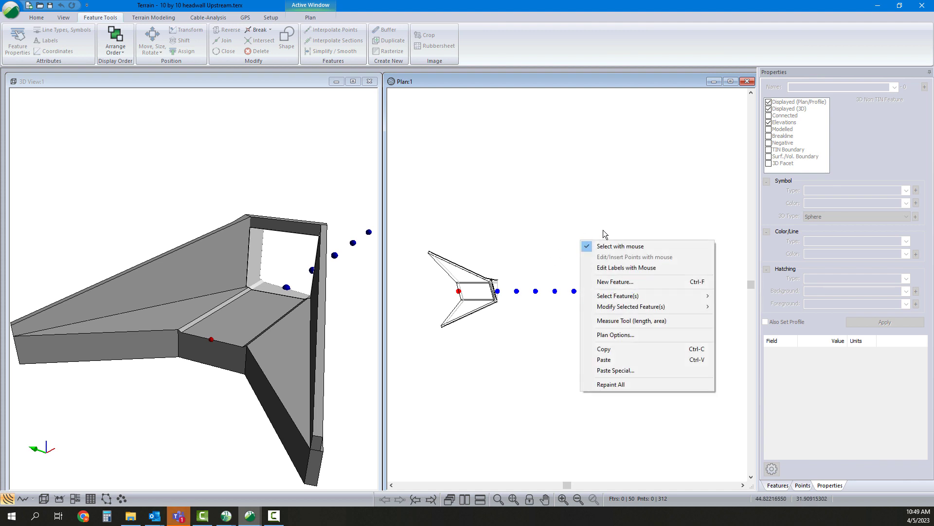
pyautogui.click(625, 336)
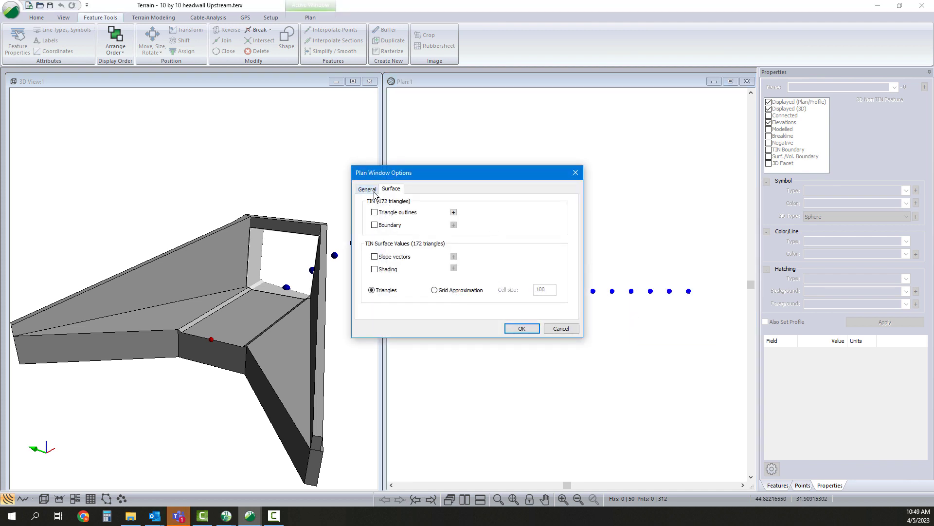
pyautogui.click(373, 192)
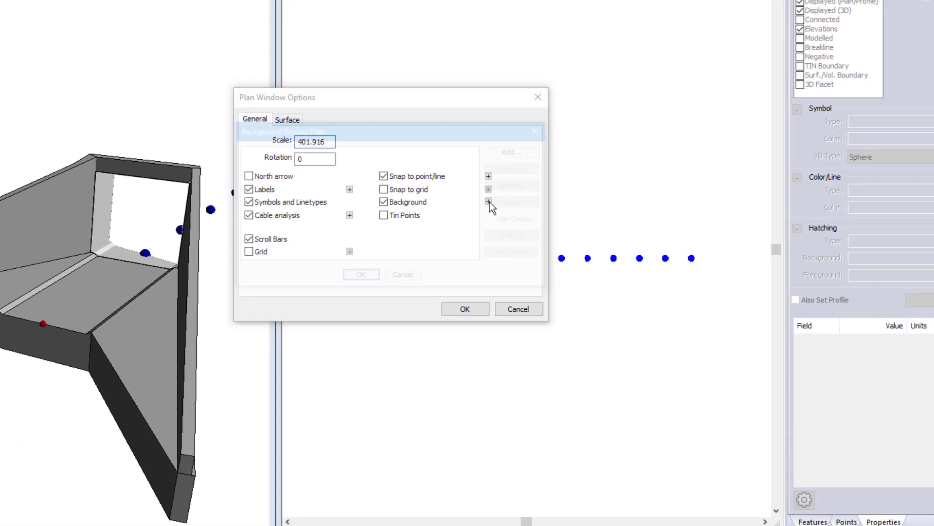
pyautogui.click(541, 251)
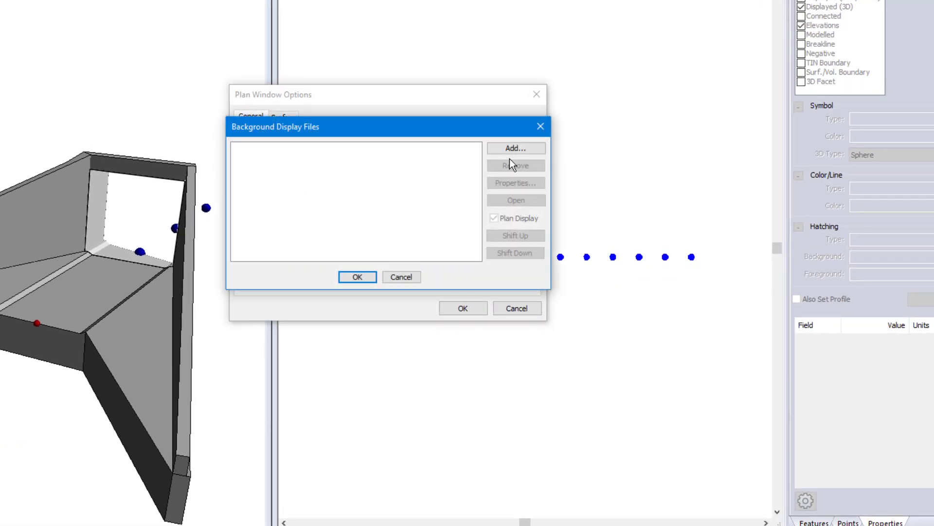
pyautogui.click(508, 150)
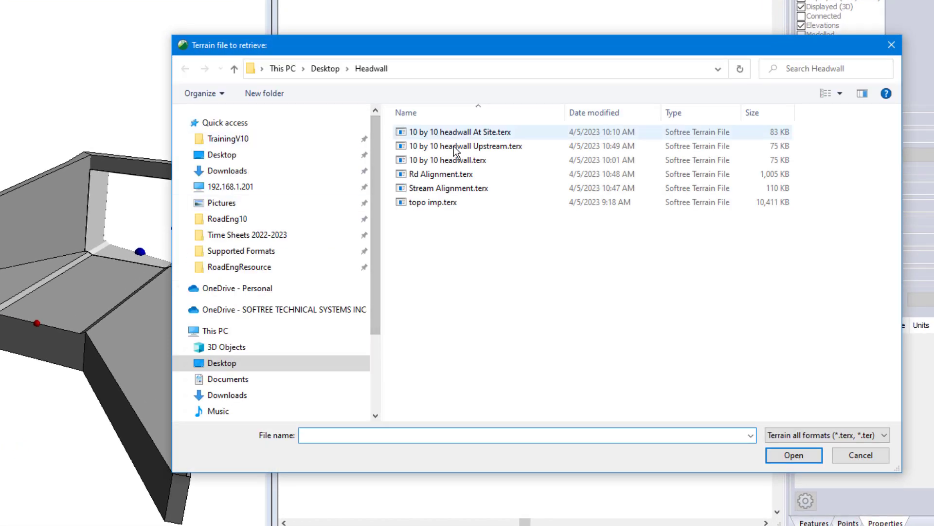
pyautogui.click(433, 202)
pyautogui.click(793, 454)
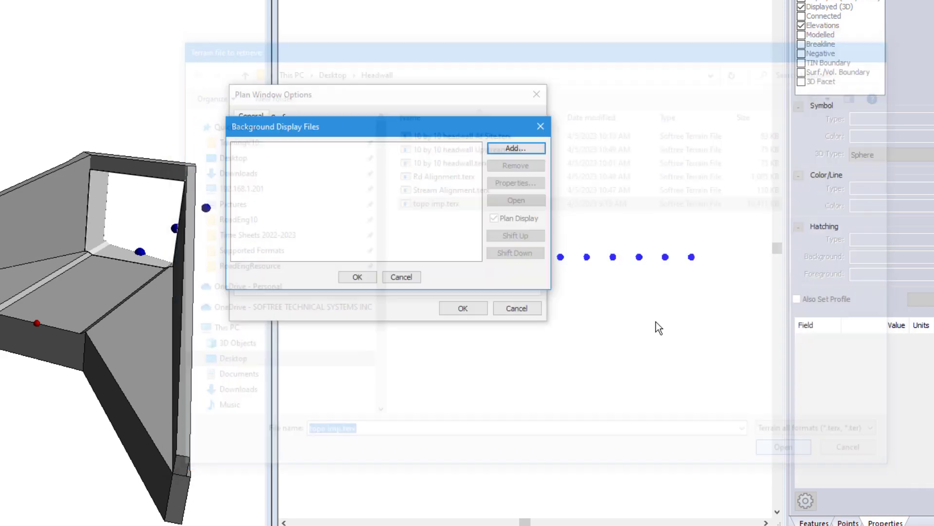
# Add Stream Alignment.terx and Rd Alignment.terx to the plan's background display files and apply the plan window options.
pyautogui.click(511, 149)
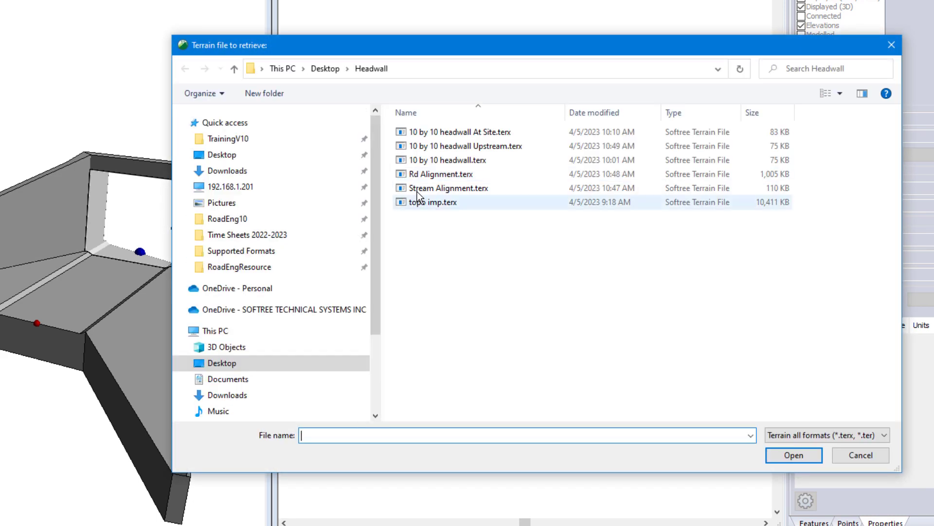
pyautogui.click(436, 188)
pyautogui.click(817, 457)
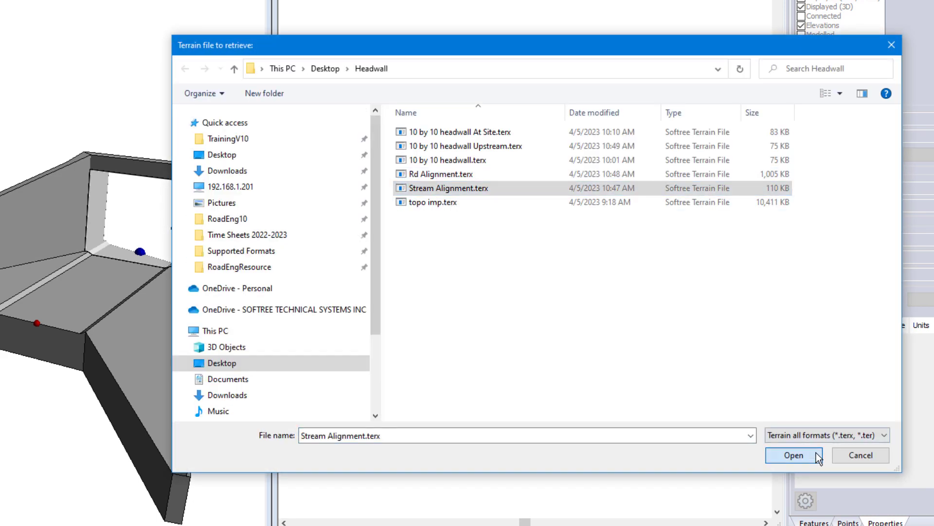
pyautogui.click(518, 149)
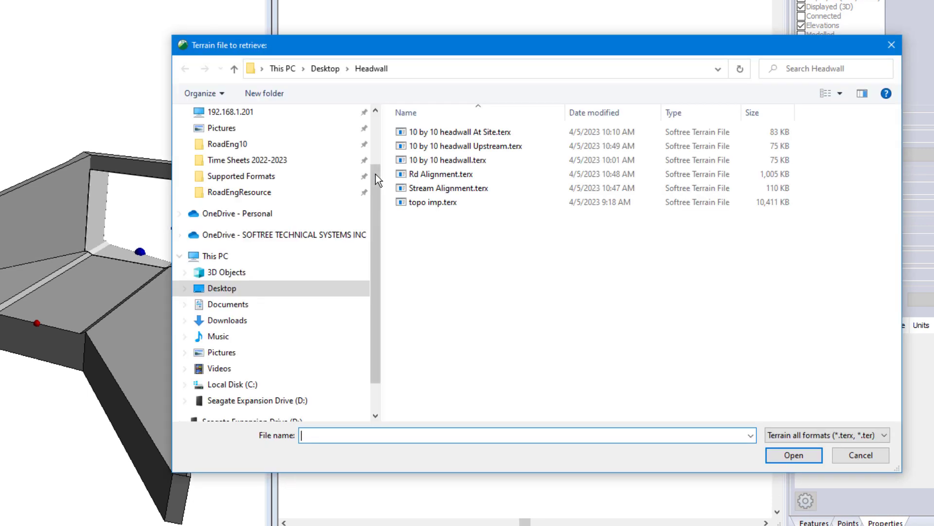
pyautogui.click(440, 175)
pyautogui.click(794, 455)
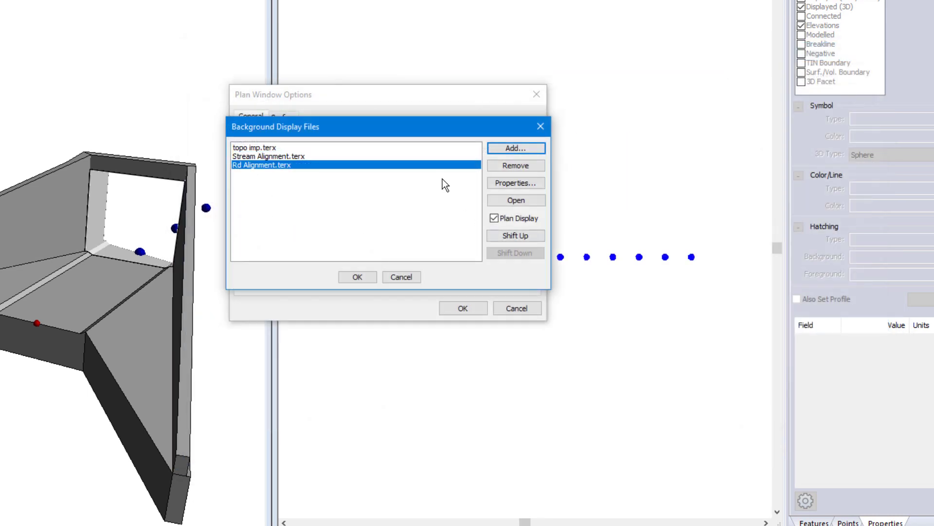
pyautogui.click(237, 149)
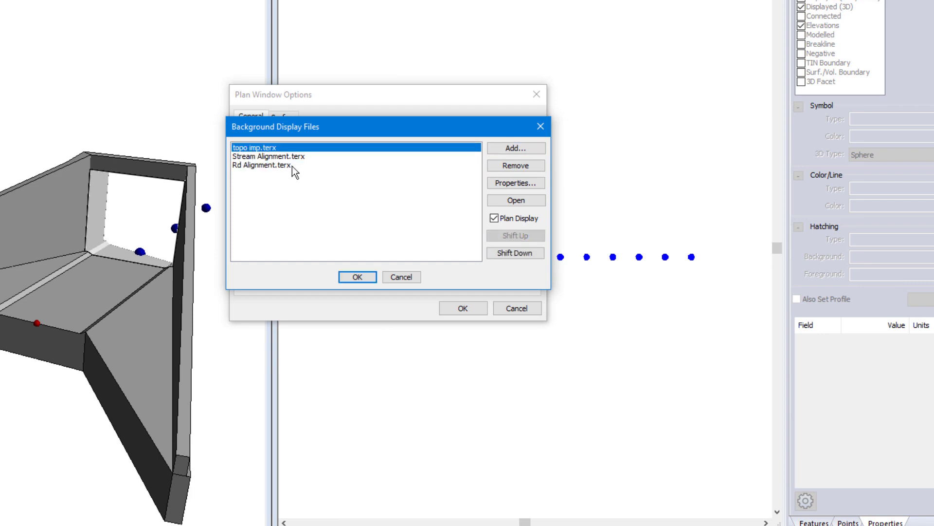
pyautogui.click(357, 277)
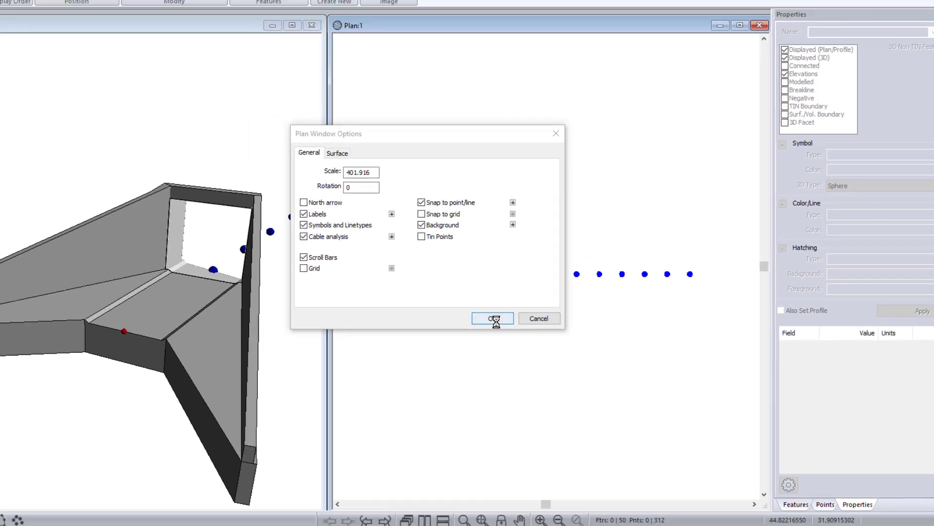
pyautogui.click(463, 308)
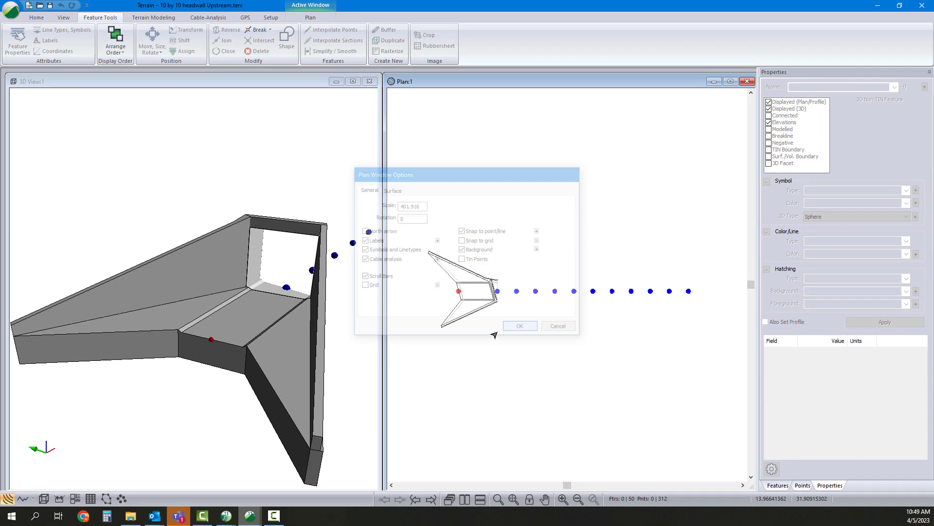
# In the 3D view's display options, show shaded triangles for topo imp.terx and colour them white.
pyautogui.rightClick(248, 178)
pyautogui.click(514, 142)
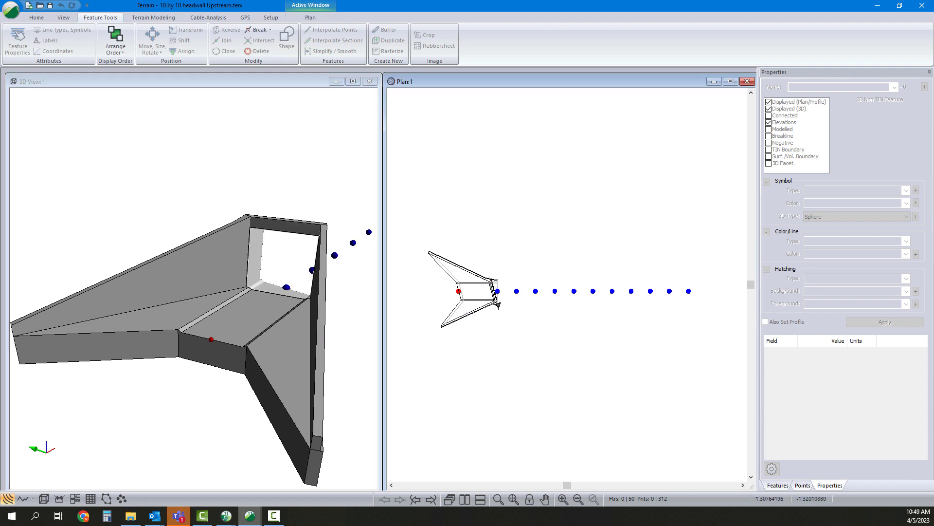
pyautogui.rightClick(292, 193)
pyautogui.click(326, 261)
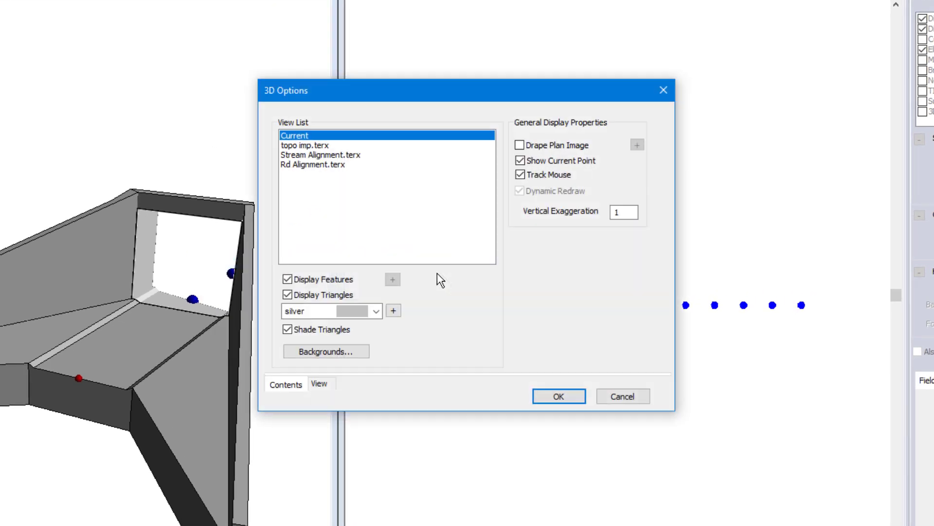
pyautogui.click(316, 148)
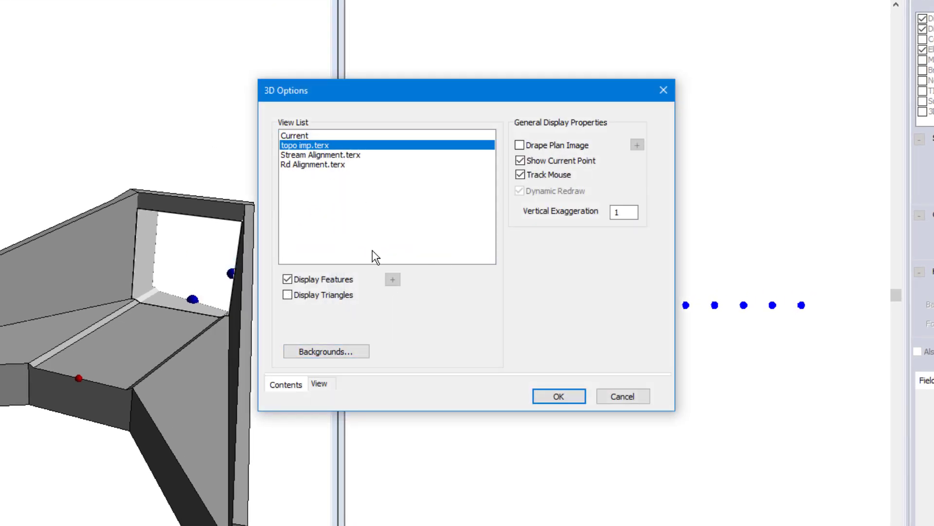
pyautogui.click(287, 294)
pyautogui.click(288, 329)
pyautogui.click(364, 309)
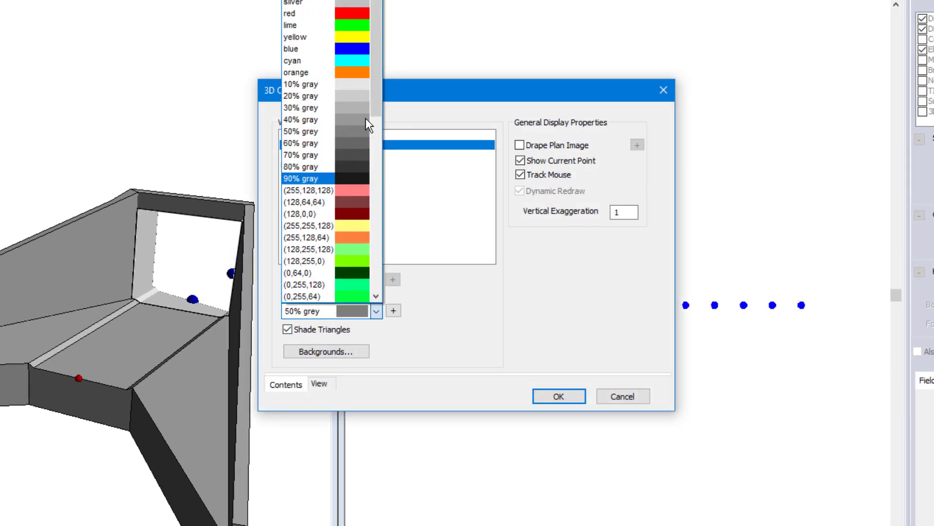
pyautogui.scroll(2, 366, 118)
pyautogui.click(351, 1)
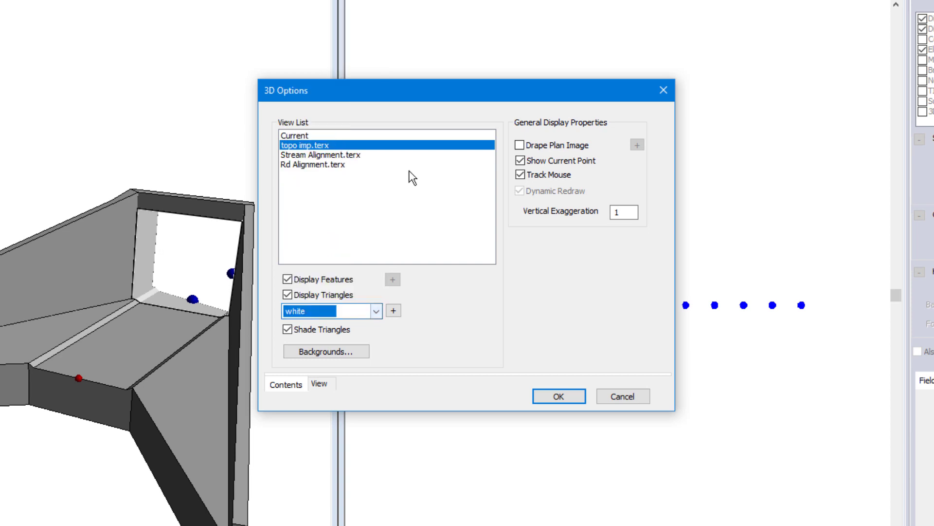
# Make the topo imp.terx triangle colour semi-transparent with an alpha channel of 120.
pyautogui.click(393, 311)
pyautogui.doubleClick(630, 371)
pyautogui.write('120')
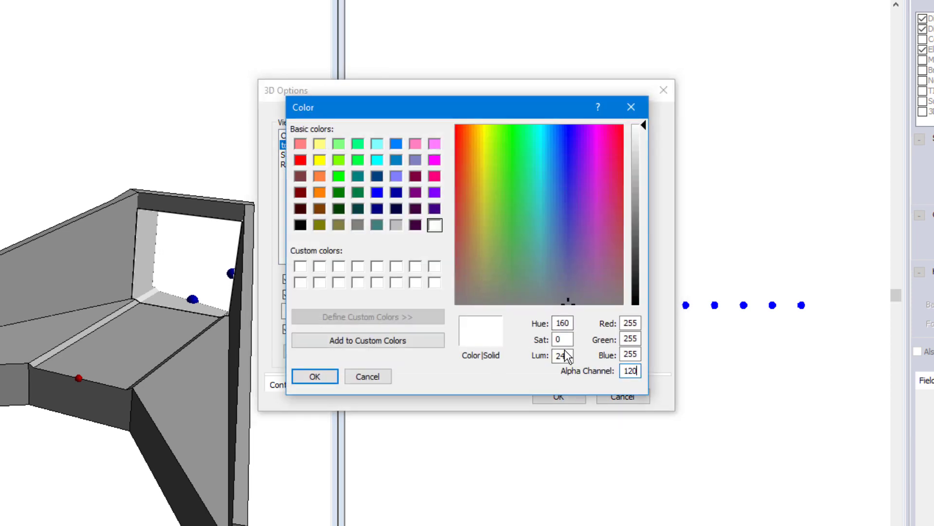
pyautogui.click(331, 378)
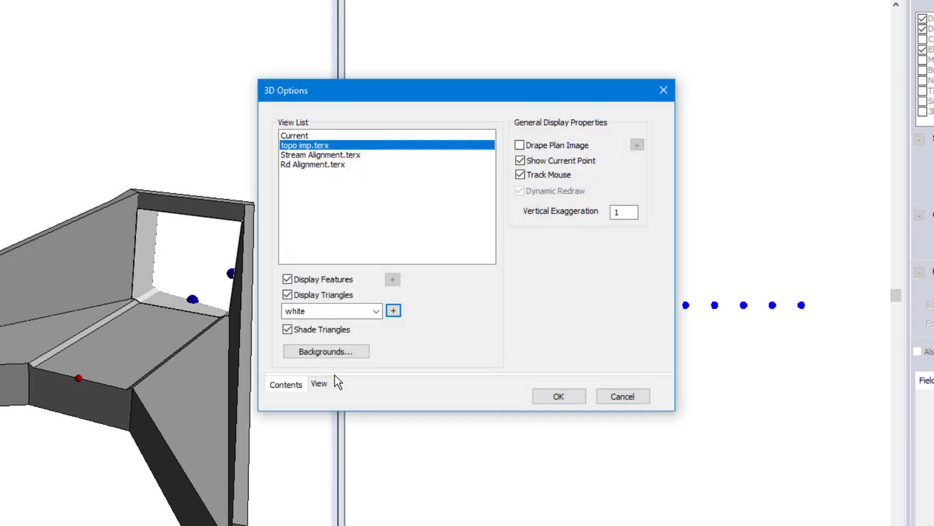
# Show shaded triangles for Stream Alignment.terx in the 3D view and set their colour's alpha channel to 200.
pyautogui.click(322, 155)
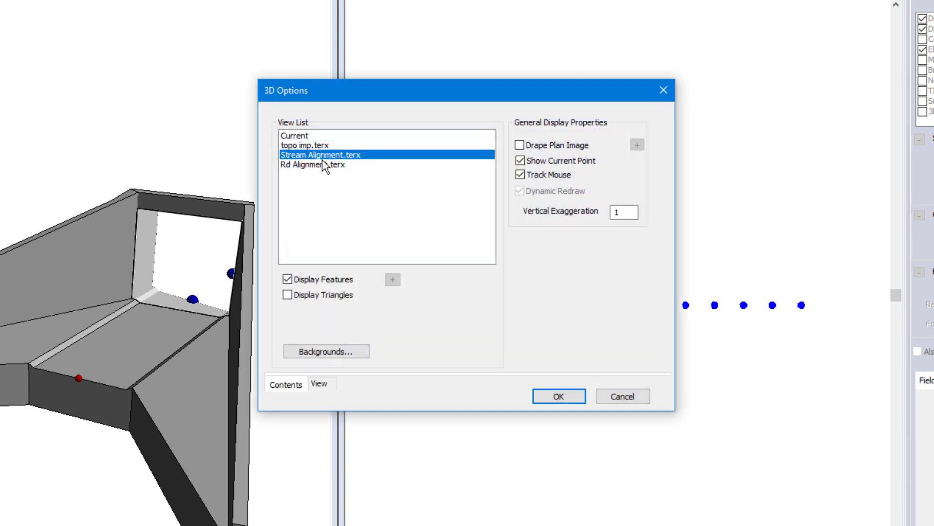
pyautogui.click(287, 295)
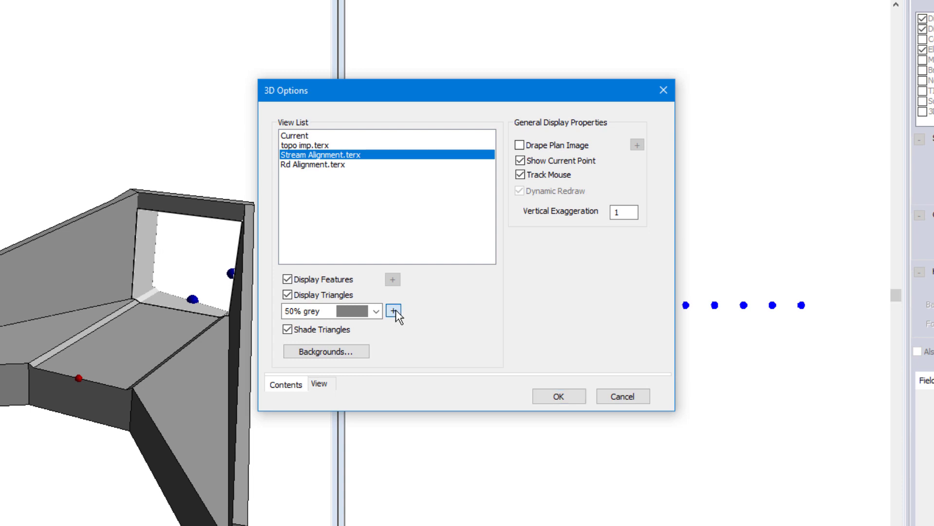
pyautogui.click(396, 309)
pyautogui.doubleClick(634, 371)
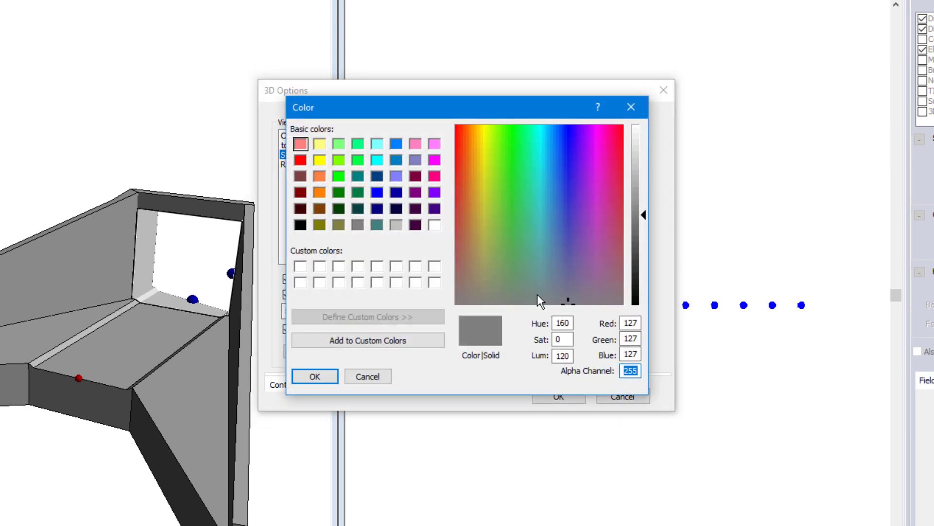
pyautogui.write('200')
pyautogui.click(333, 382)
# Show shaded triangles for Rd Alignment.terx in the 3D view with the light cyan colour (128,255,255).
pyautogui.click(301, 165)
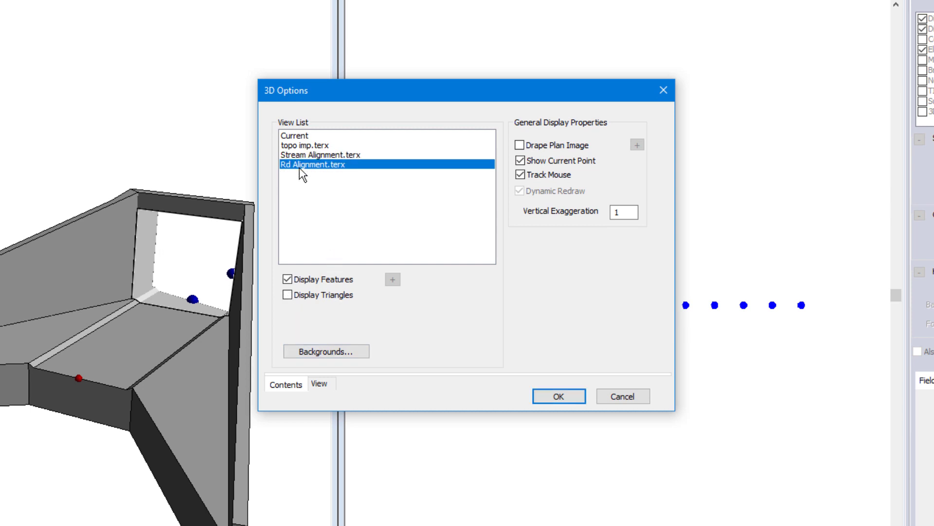
pyautogui.click(287, 296)
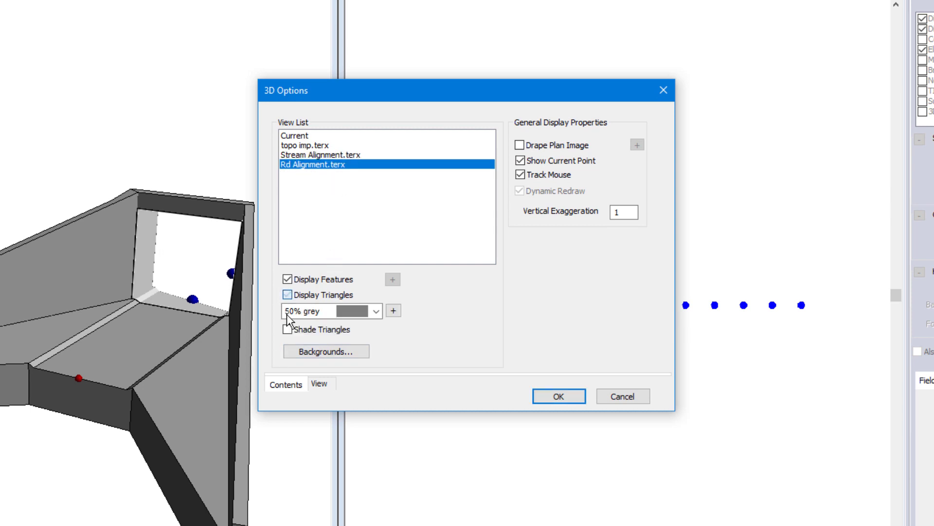
pyautogui.click(352, 306)
pyautogui.click(349, 152)
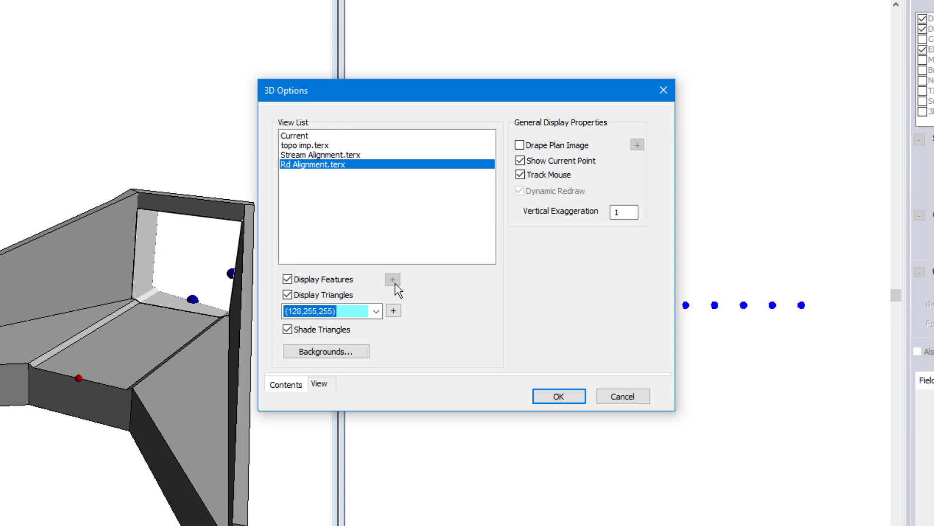
# Set the Rd Alignment.terx triangle colour's alpha channel to 120 and apply the 3D display options.
pyautogui.click(393, 311)
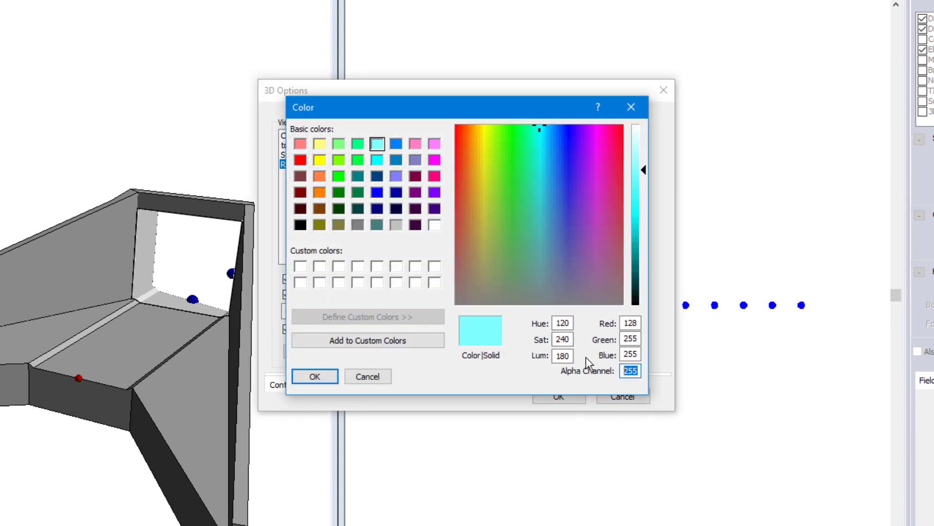
pyautogui.write('120')
pyautogui.click(320, 377)
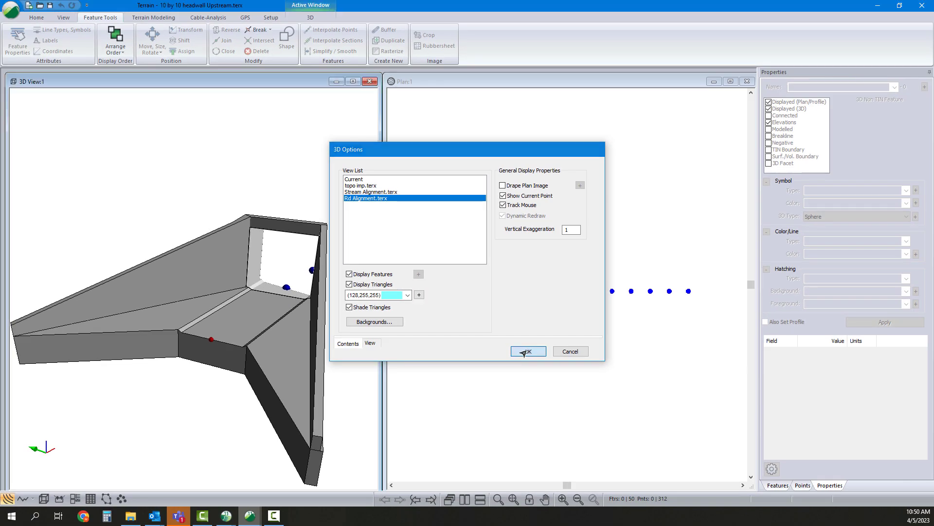
pyautogui.click(555, 395)
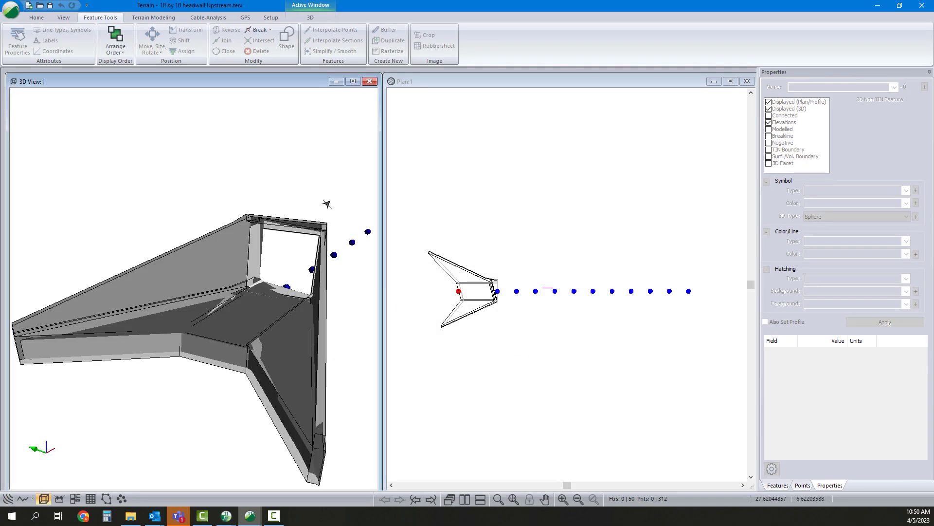
# Select all headwall features in the plan view and maximize the plan window.
pyautogui.scroll(-2, 540, 263)
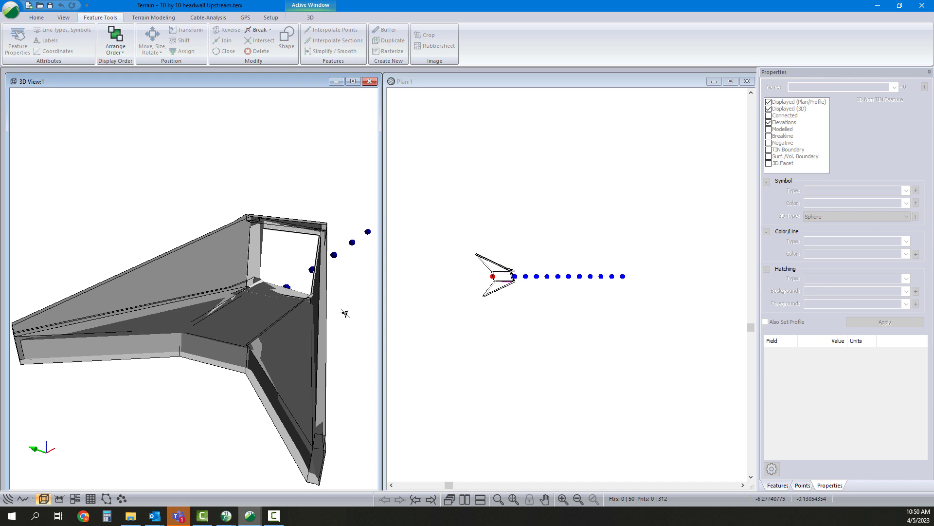
pyautogui.moveTo(564, 311); pyautogui.dragTo(564, 312, button='middle')
pyautogui.scroll(-4, 559, 309)
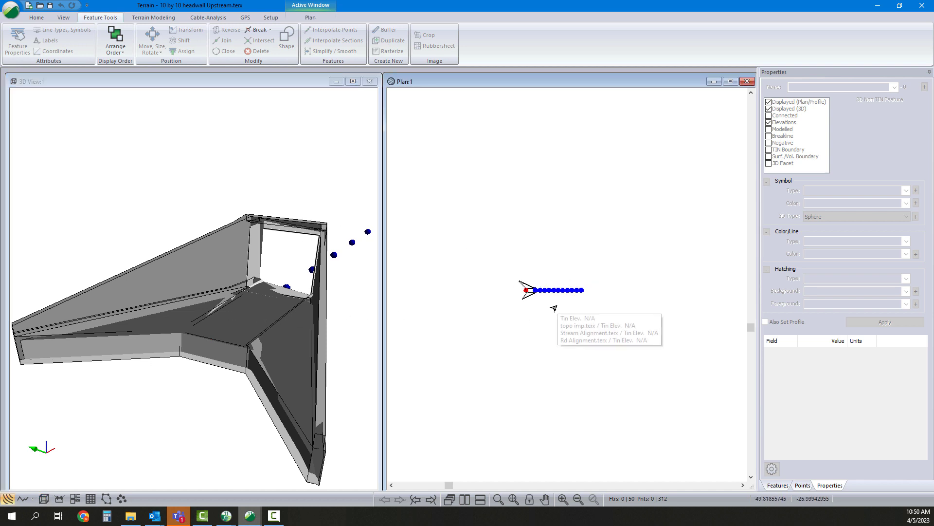
pyautogui.hotkey('ctrl', 'a')
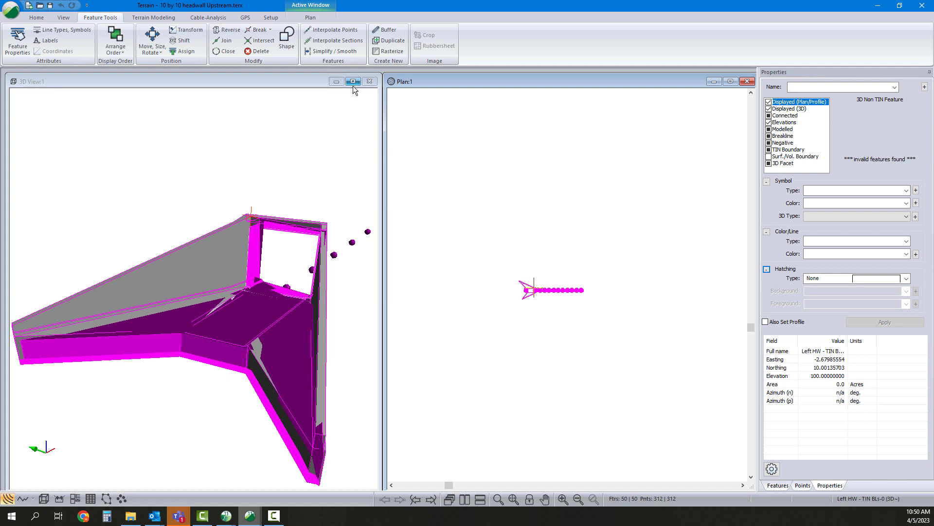
pyautogui.click(369, 81)
pyautogui.click(731, 81)
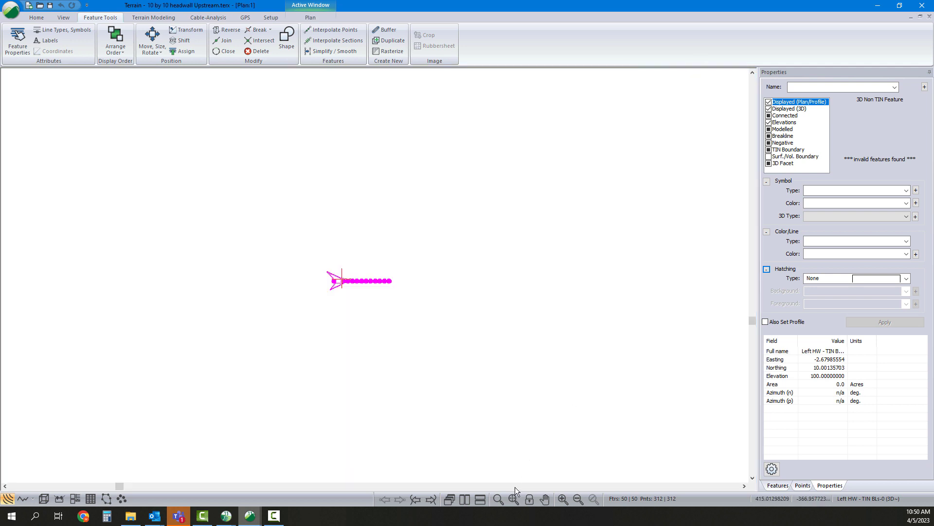
# Use Move, Size, Rotate on the selected headwall features, accepting the clearing of terrain triangles, and move them to the distant background terrains.
pyautogui.click(514, 498)
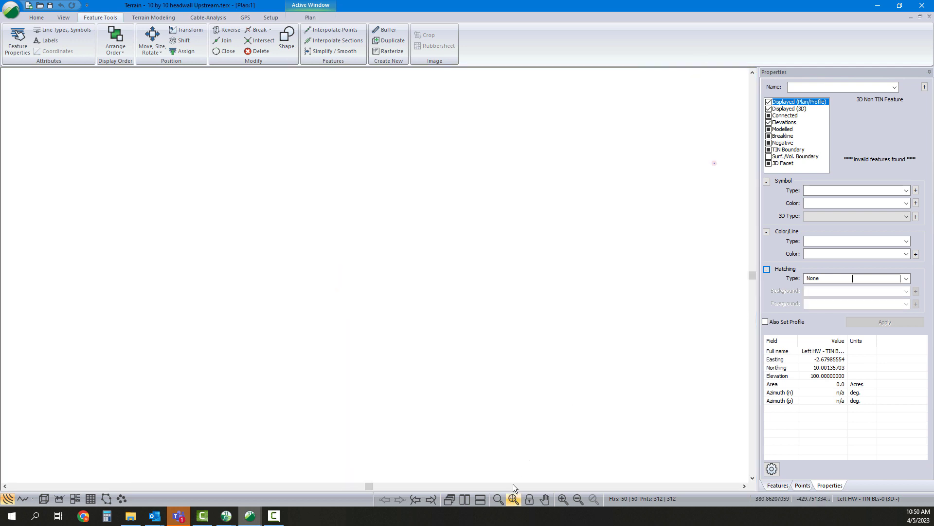
pyautogui.click(27, 391)
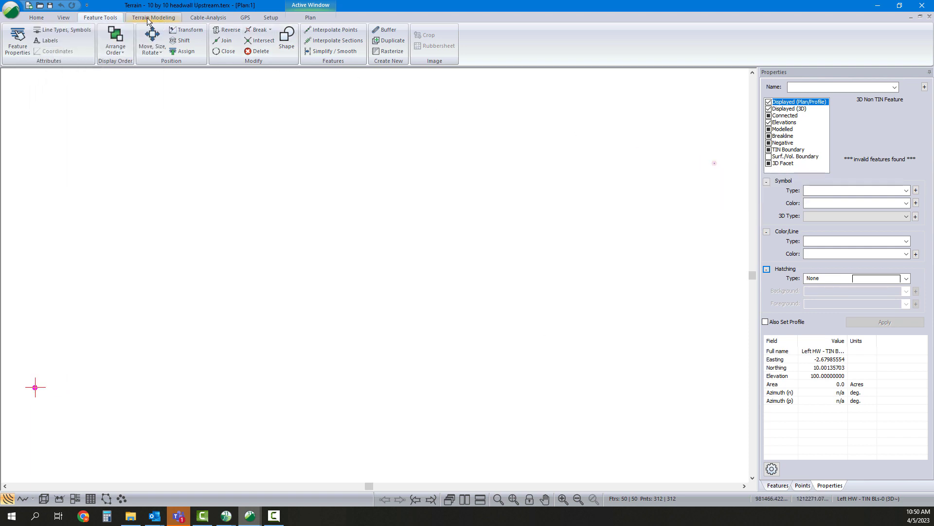
pyautogui.click(153, 48)
pyautogui.click(163, 63)
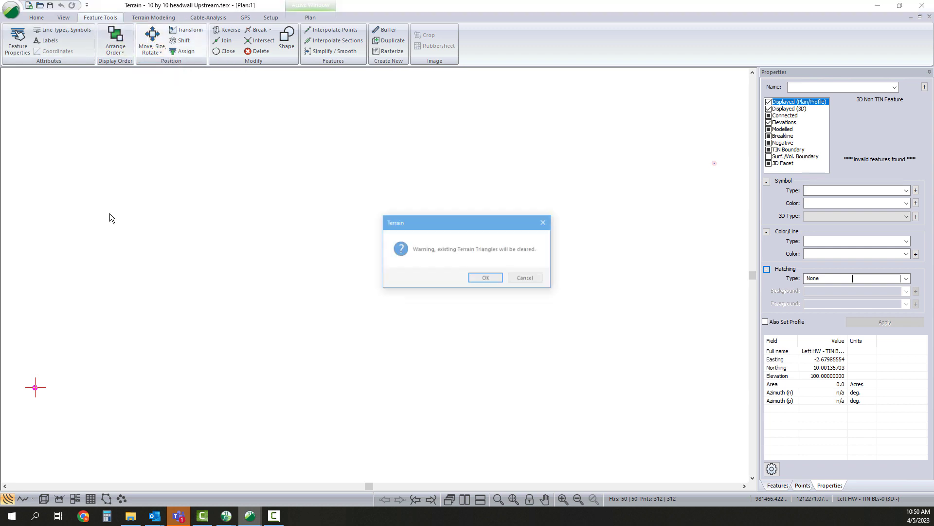
pyautogui.click(485, 281)
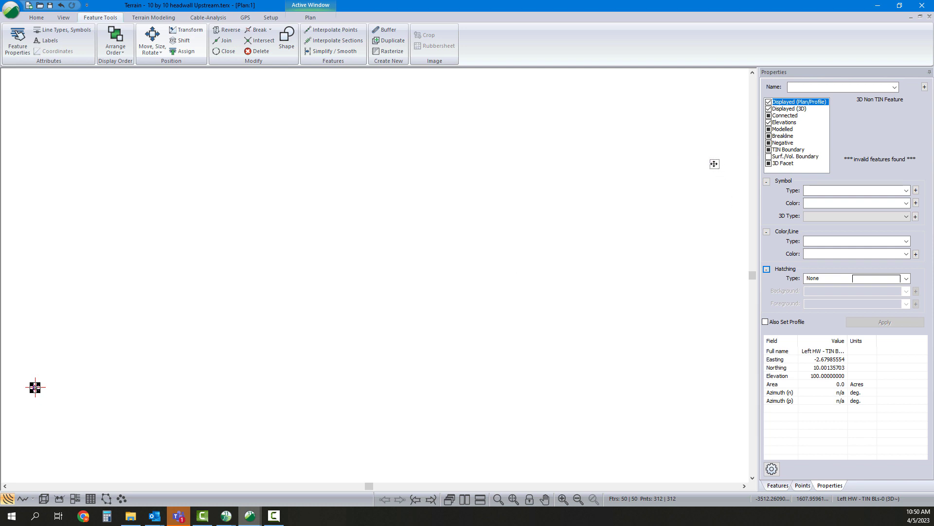
pyautogui.click(714, 164)
# Move the headwall features onto the road and stream crossing, placing the headwall at the culvert's upstream end.
pyautogui.click(514, 499)
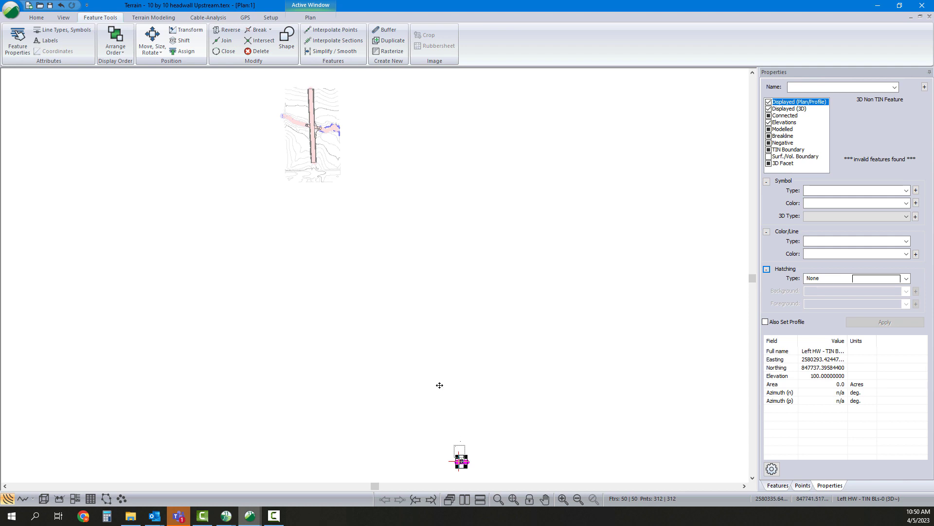
pyautogui.click(311, 126)
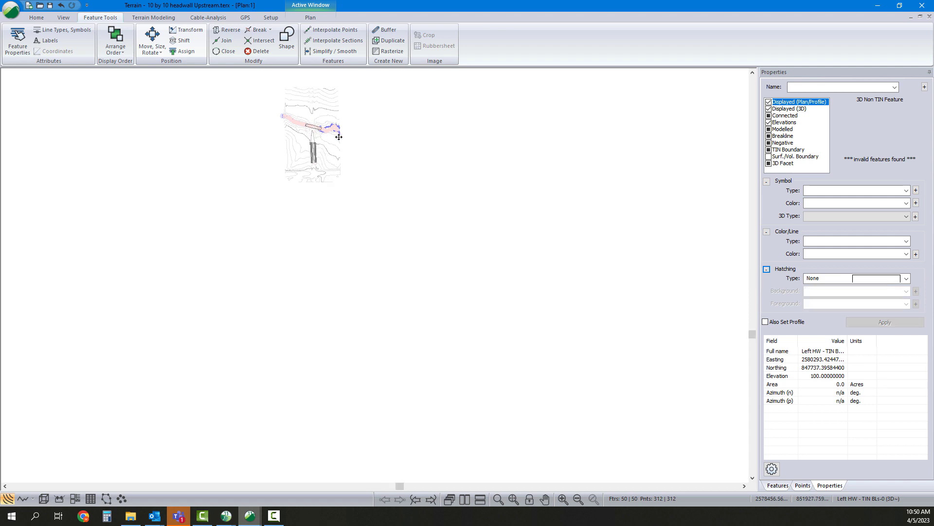
pyautogui.click(515, 498)
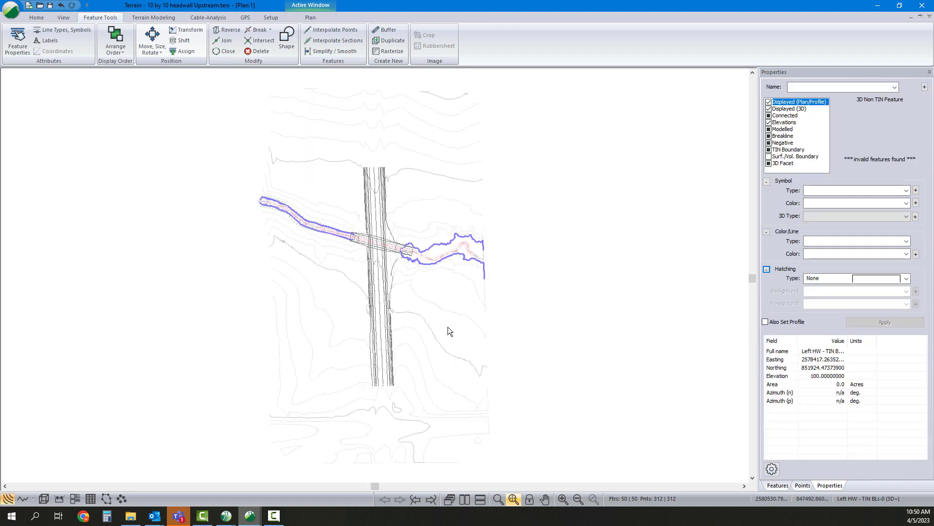
pyautogui.scroll(2, 372, 236)
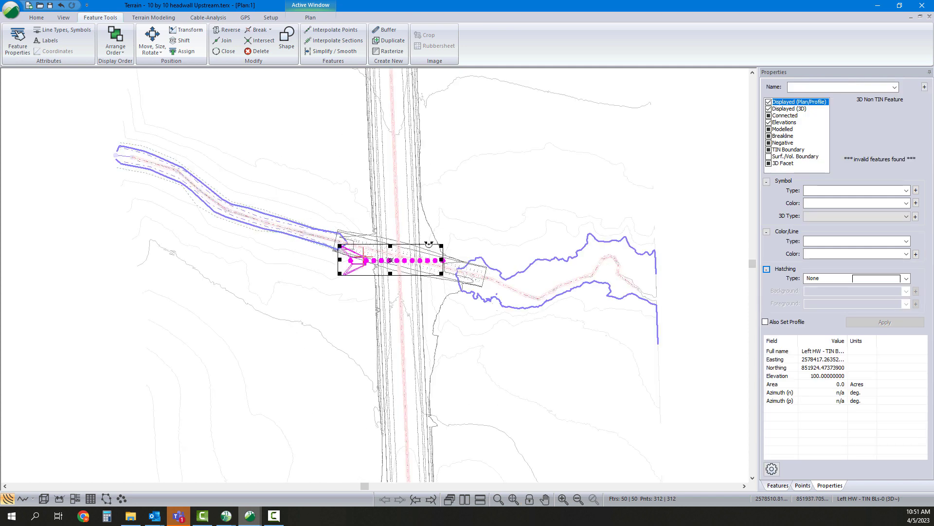
pyautogui.moveTo(382, 260); pyautogui.dragTo(367, 247)
# Switch to the Headwall Example Start design in Location, check the Stream alignment's elevation in its vertical curve parameters, and return to the terrain.
pyautogui.moveTo(210, 521)
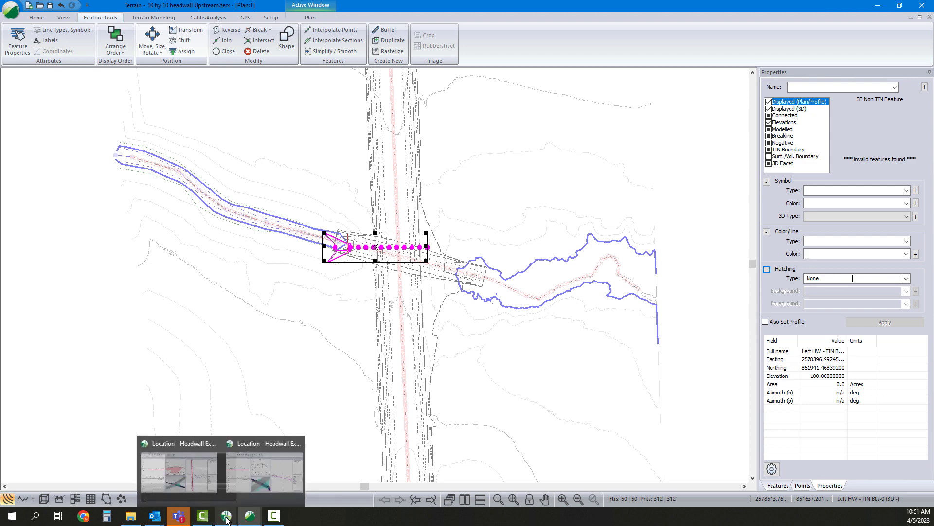
pyautogui.click(172, 475)
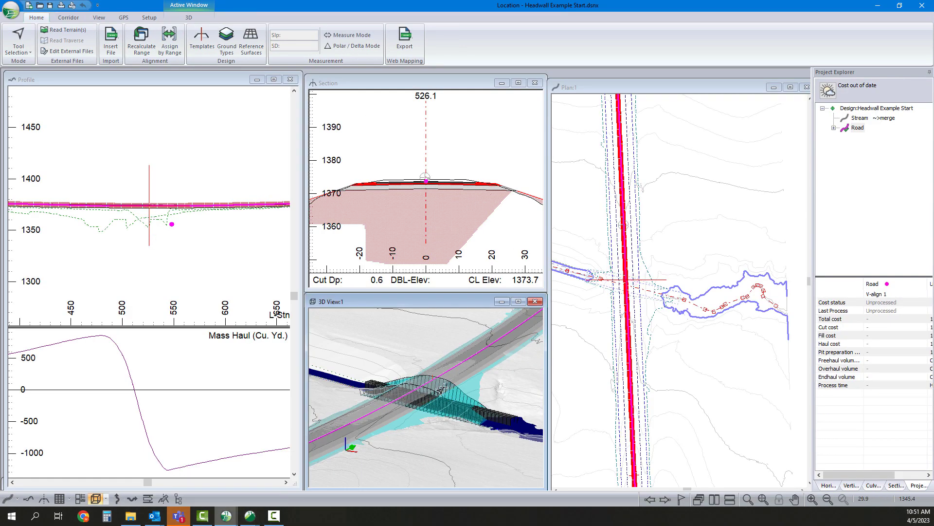
pyautogui.click(858, 120)
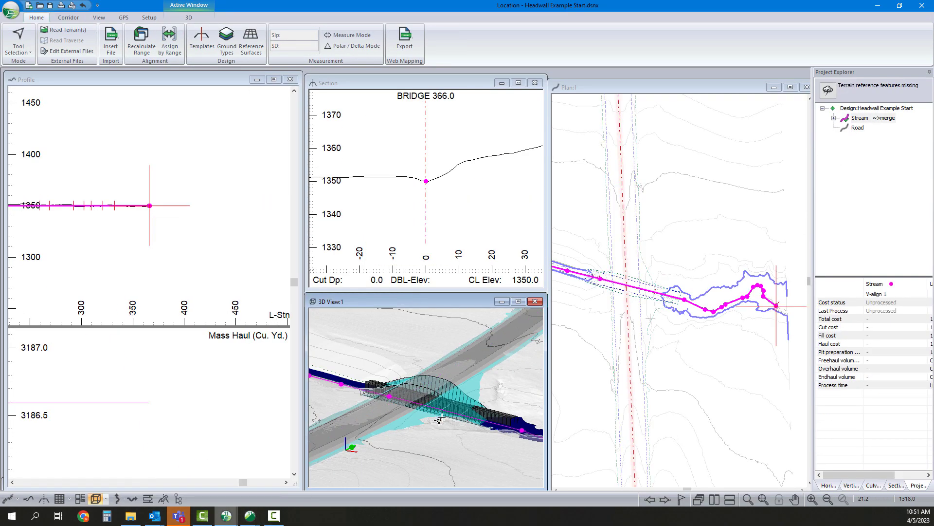
pyautogui.click(851, 485)
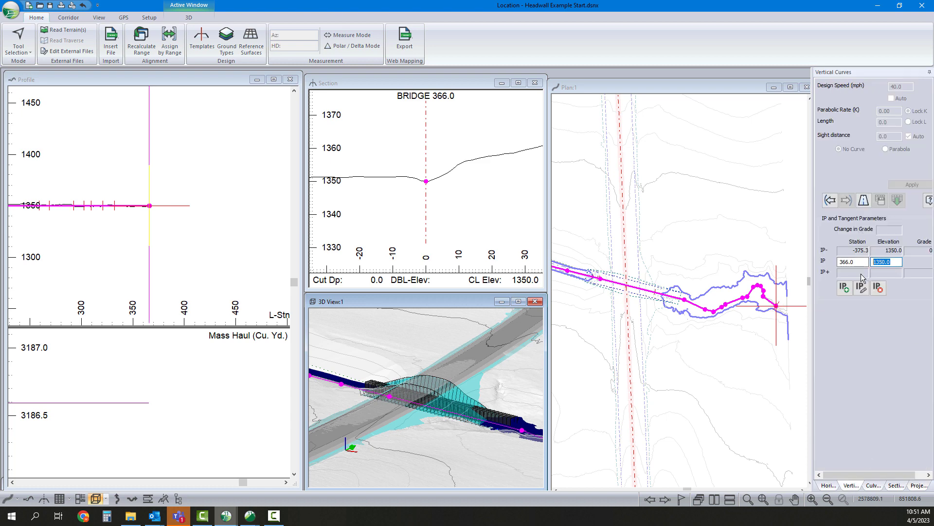
pyautogui.click(878, 5)
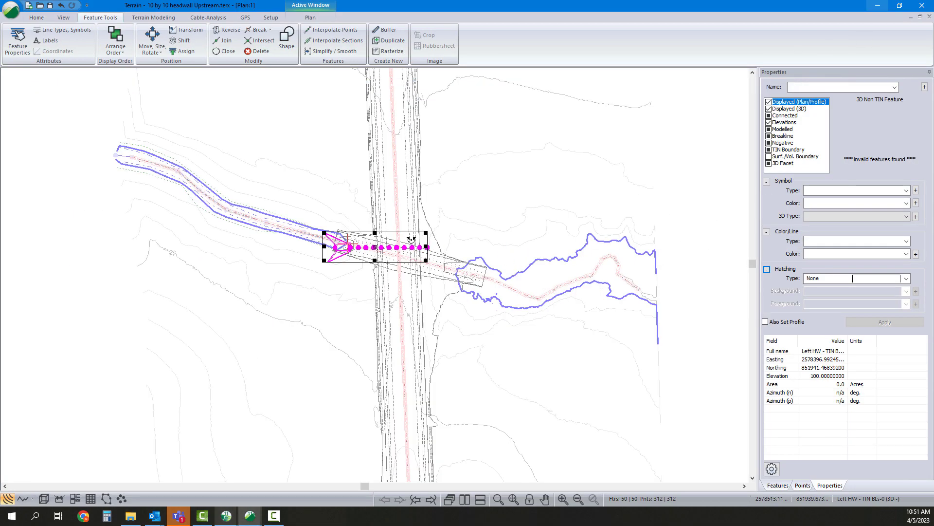
# Shift all headwall features vertically with a Tie Offset Pts point as reference, setting its Z to 1350, and clear the selection.
pyautogui.scroll(3, 361, 246)
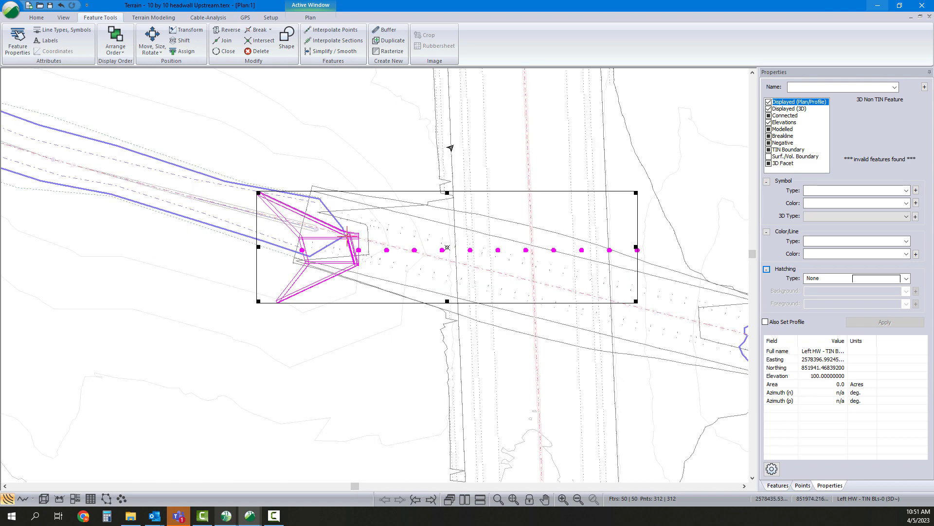
pyautogui.click(424, 244)
pyautogui.click(414, 250)
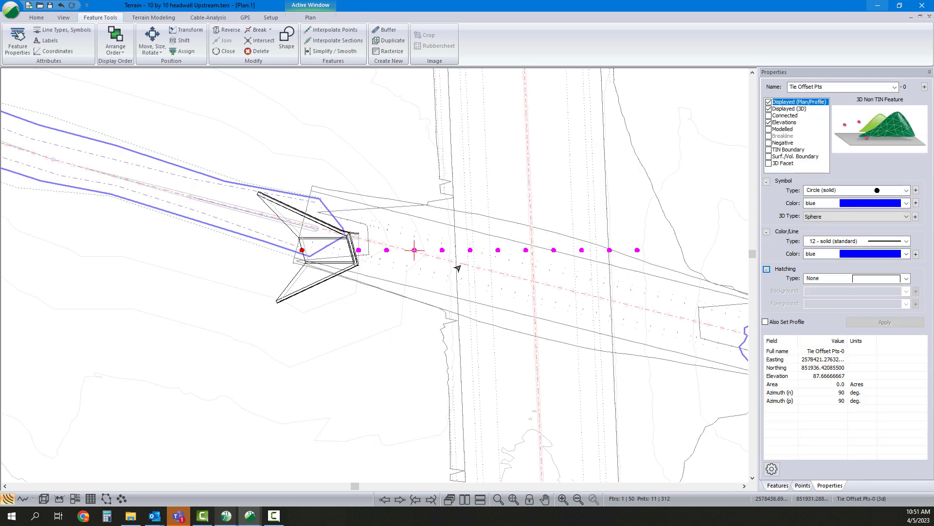
pyautogui.hotkey('ctrl', 'a')
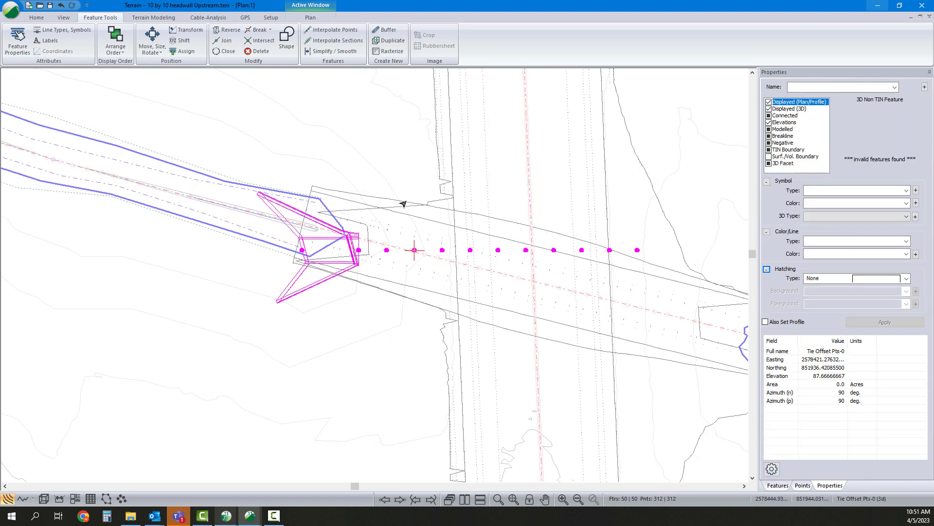
pyautogui.click(183, 43)
pyautogui.press('Tab')
pyautogui.press('Tab')
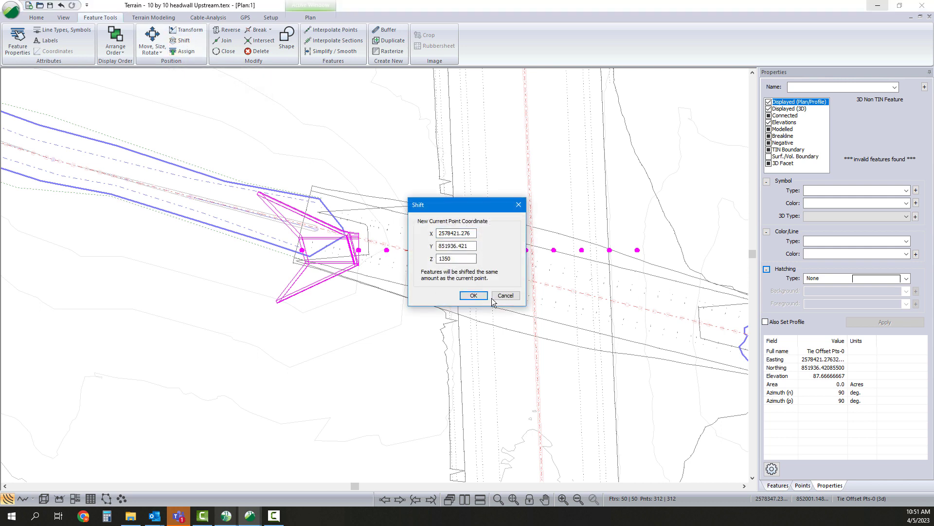
pyautogui.press('Return')
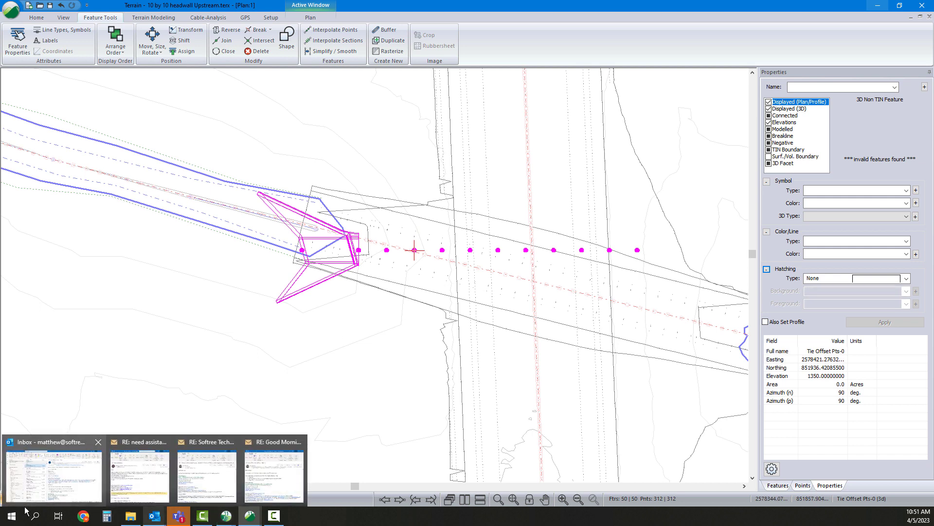
pyautogui.click(90, 356)
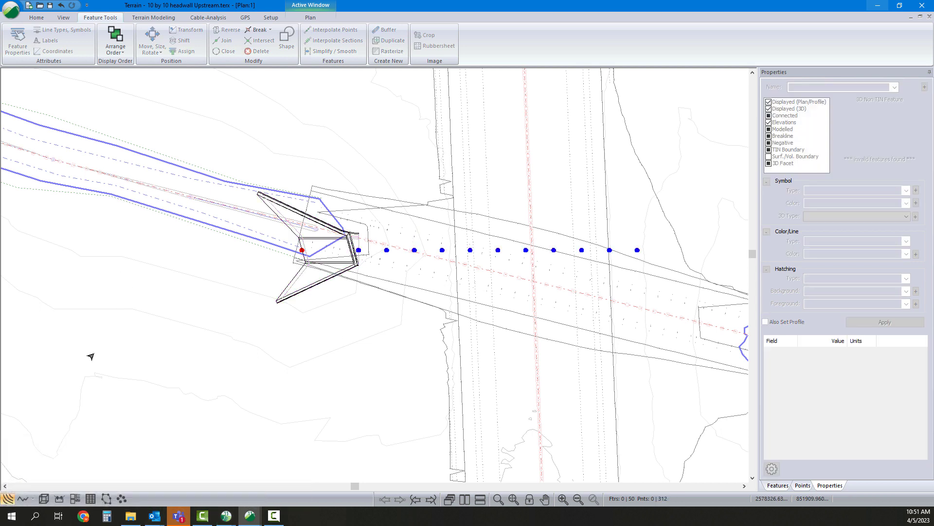
# Examine the headwall's fit against the stream, culvert and road terrains in the 3D view from several angles.
pyautogui.click(43, 499)
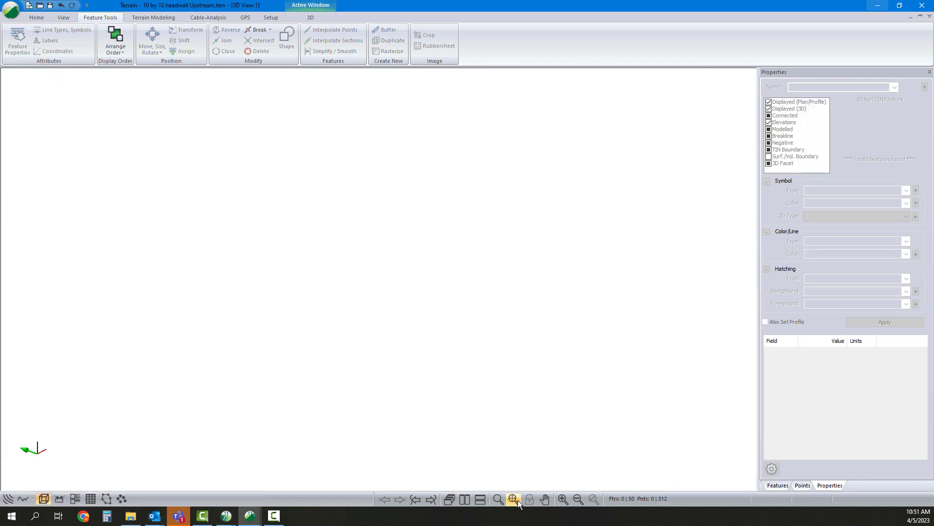
pyautogui.click(516, 499)
pyautogui.moveTo(336, 327); pyautogui.dragTo(549, 308)
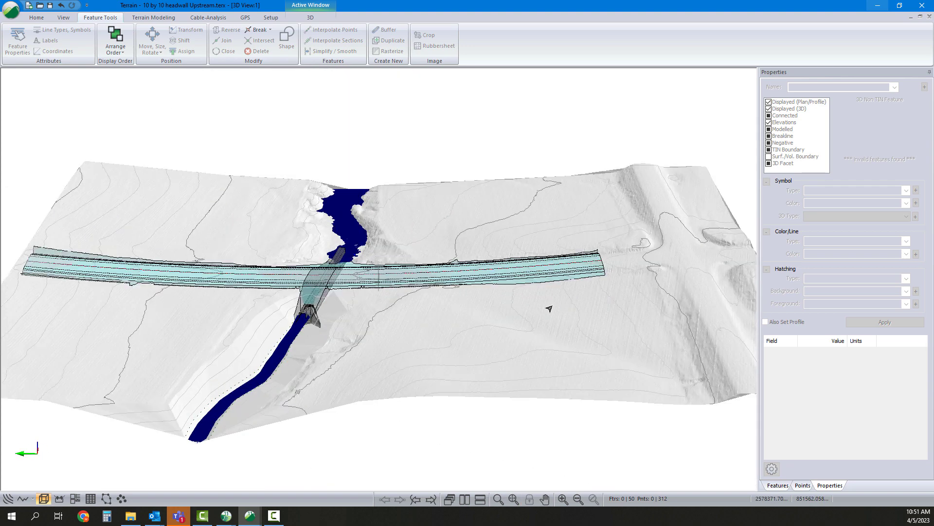
pyautogui.scroll(5, 321, 307)
pyautogui.moveTo(311, 300); pyautogui.dragTo(186, 214)
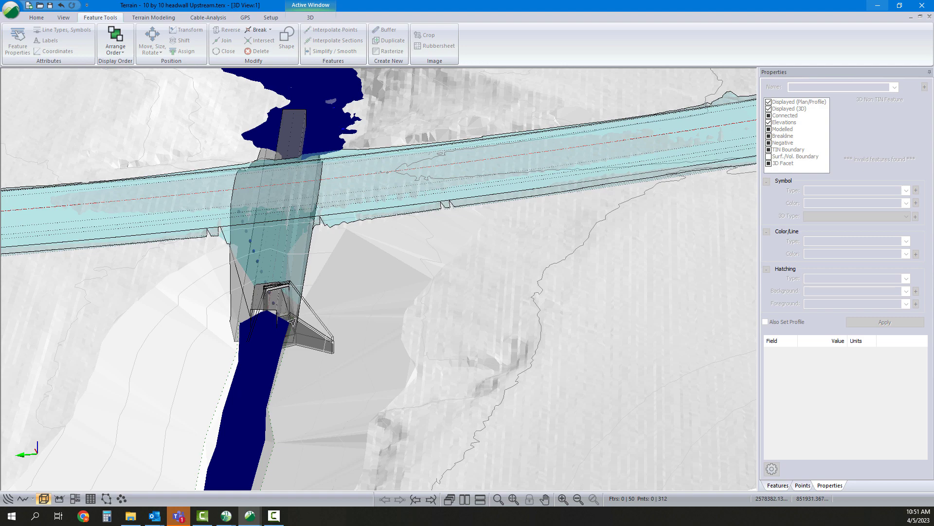
pyautogui.moveTo(312, 304)
pyautogui.mouseDown()
pyautogui.moveTo(317, 295)
pyautogui.moveTo(259, 301)
pyautogui.moveTo(340, 290)
pyautogui.moveTo(361, 303)
pyautogui.moveTo(297, 287)
pyautogui.moveTo(307, 288)
pyautogui.mouseUp()
pyautogui.moveTo(307, 288); pyautogui.dragTo(370, 235, button='middle')
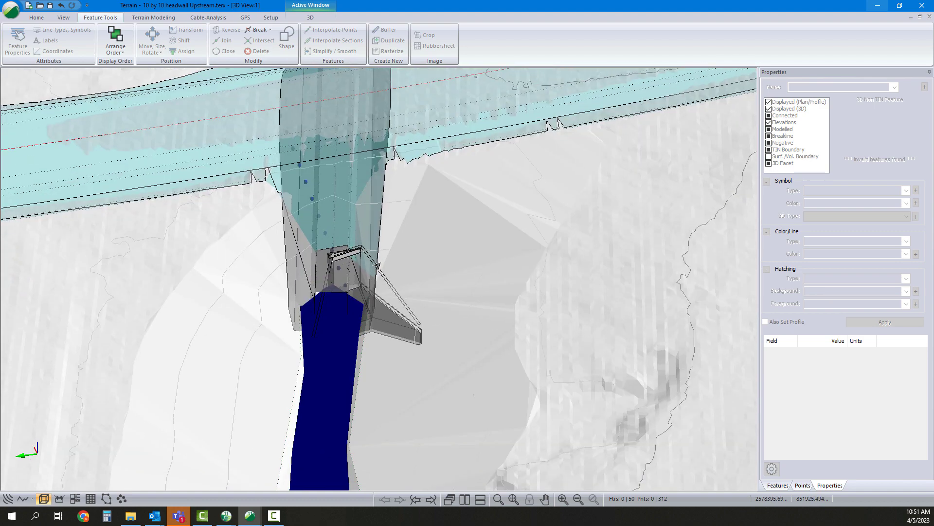
pyautogui.moveTo(377, 266); pyautogui.dragTo(326, 240)
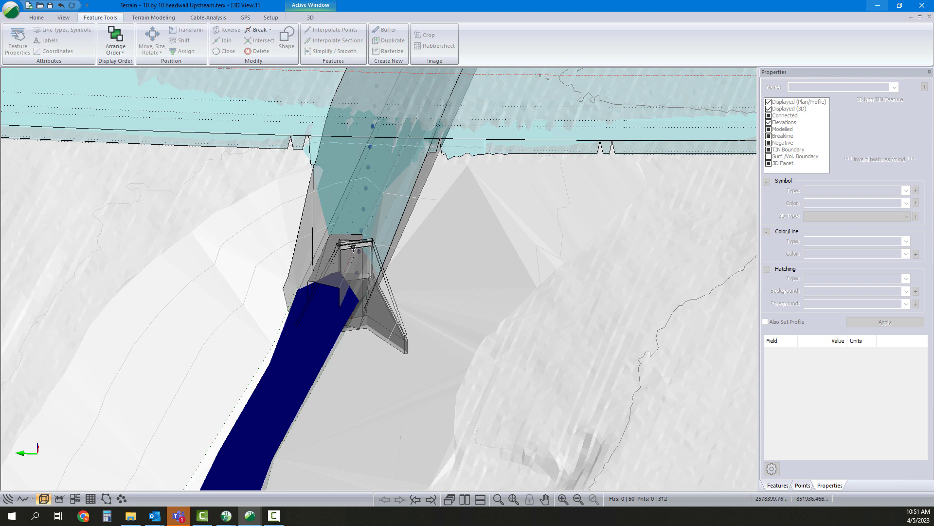
pyautogui.moveTo(359, 243); pyautogui.dragTo(370, 254, button='middle')
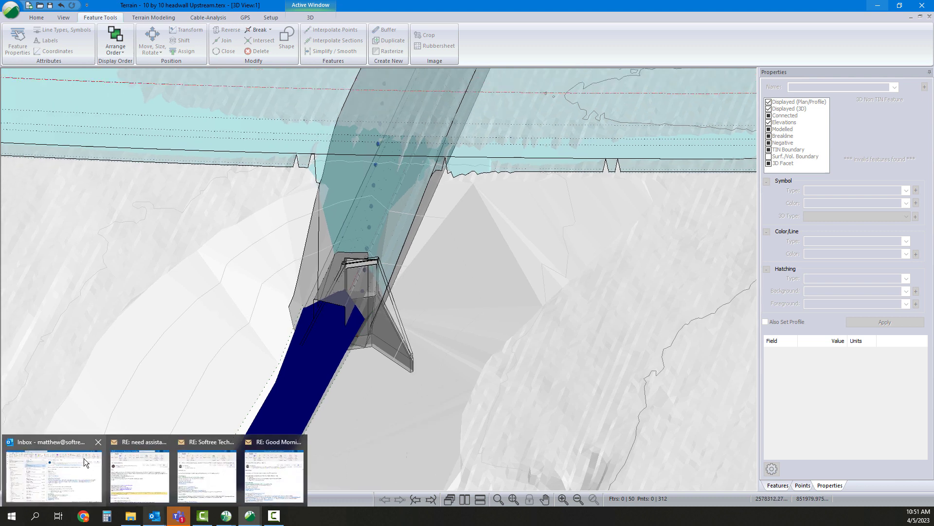
# Show the 3D and plan views together and check the Stream Alignment background's display properties in the plan options.
pyautogui.click(920, 16)
pyautogui.click(743, 93)
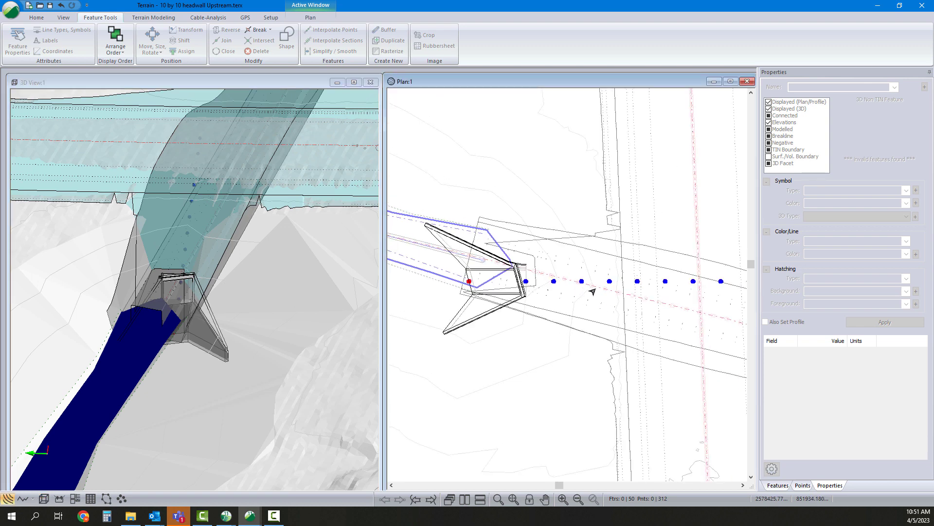
pyautogui.rightClick(546, 219)
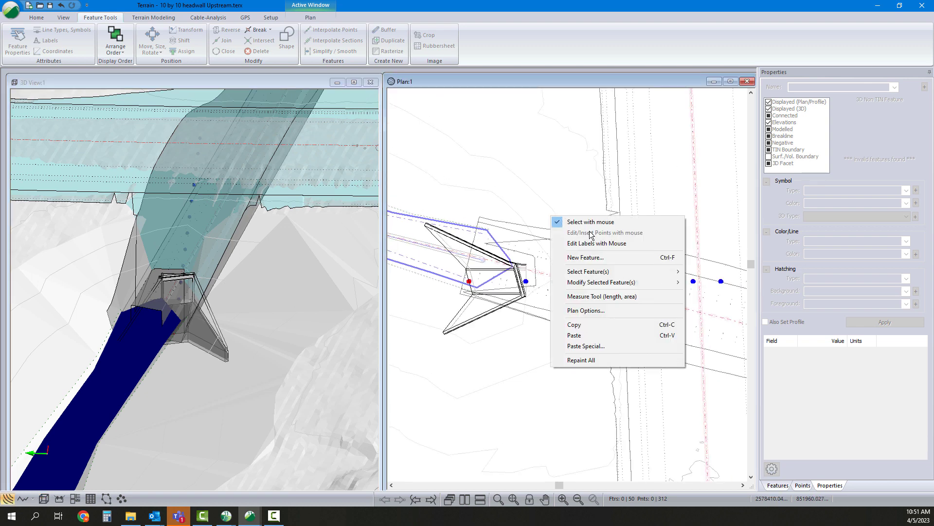
pyautogui.click(602, 311)
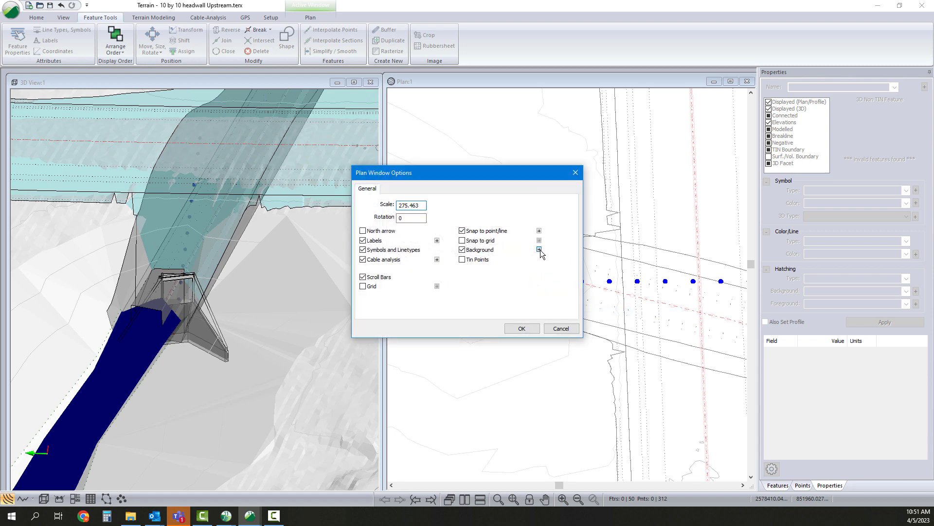
pyautogui.click(538, 250)
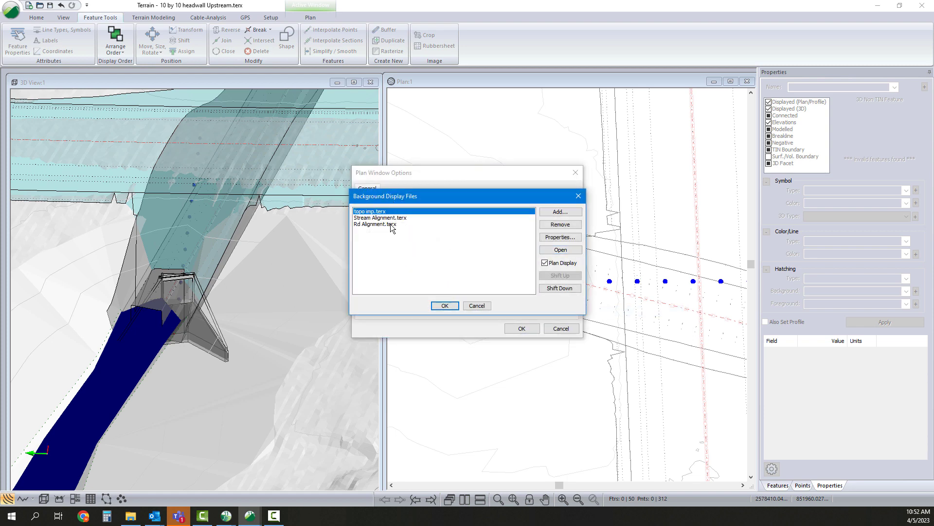
pyautogui.click(381, 218)
pyautogui.click(560, 237)
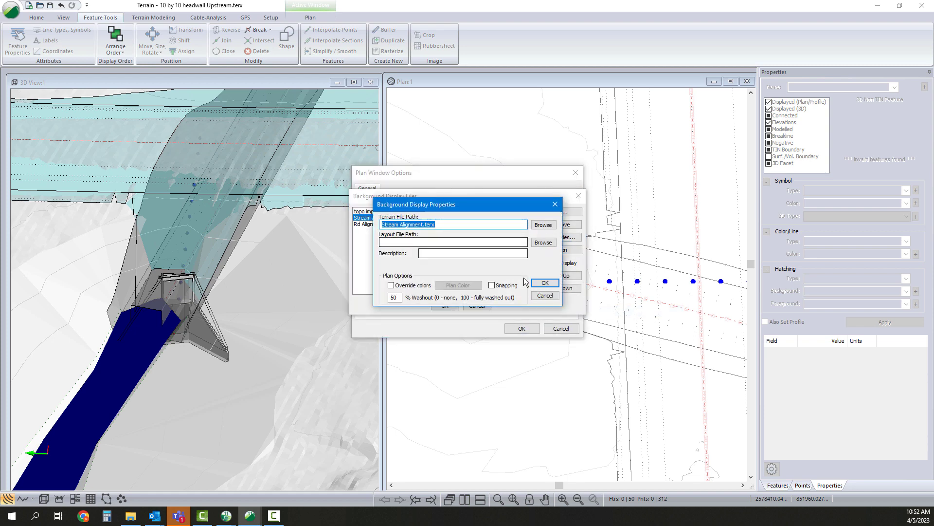
pyautogui.click(545, 283)
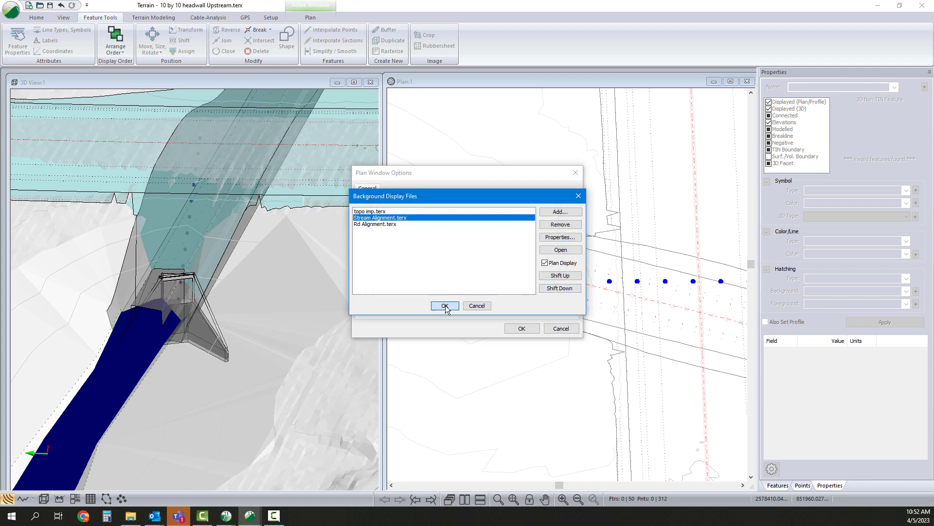
pyautogui.click(444, 306)
pyautogui.click(521, 328)
# Turn off the triangle display of the Stream Alignment terrain in the 3D view options.
pyautogui.click(229, 272)
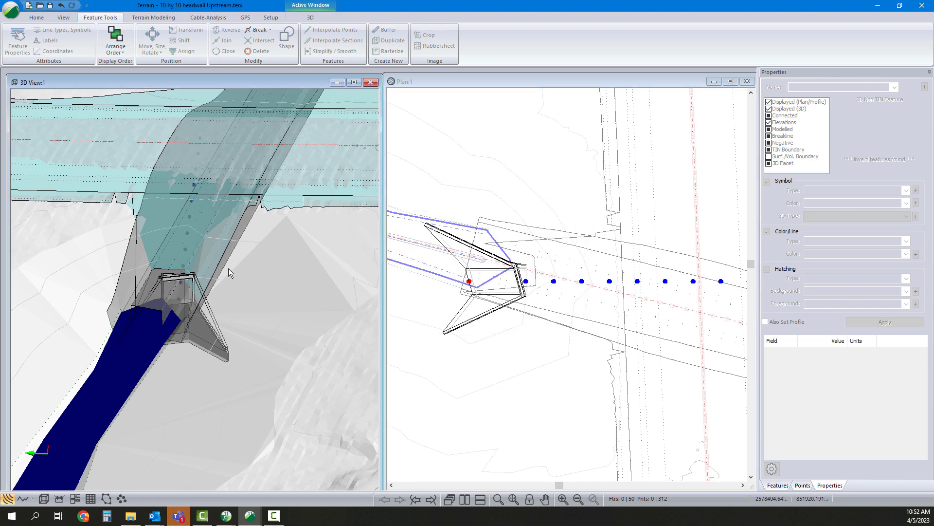
pyautogui.rightClick(230, 272)
pyautogui.click(292, 340)
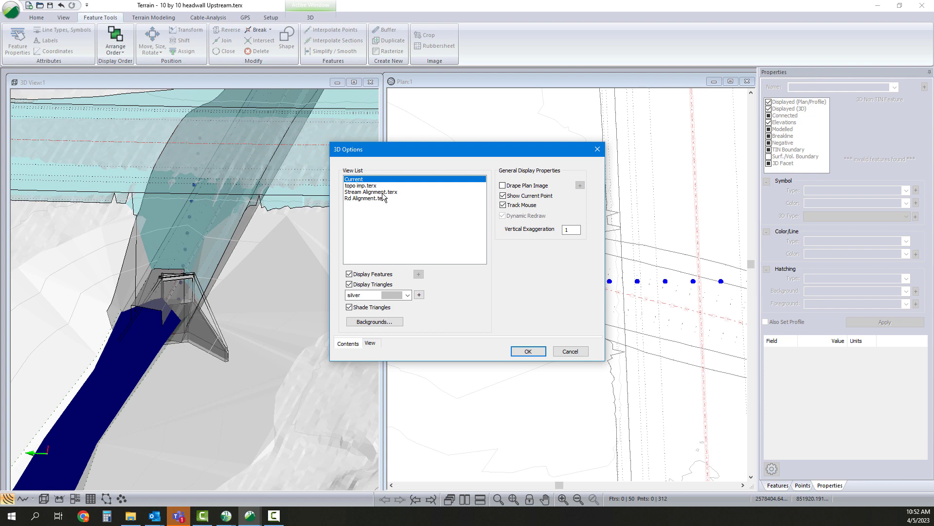
pyautogui.click(383, 193)
pyautogui.click(349, 285)
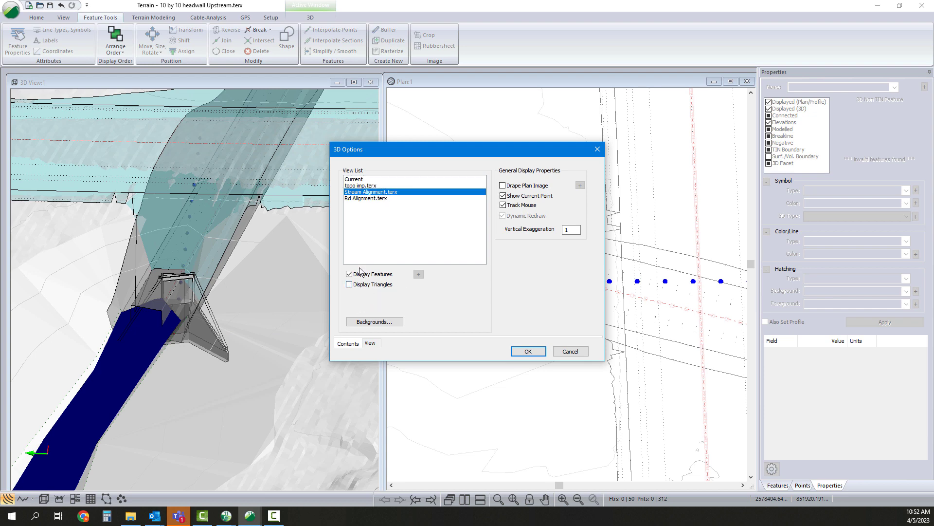
pyautogui.click(528, 352)
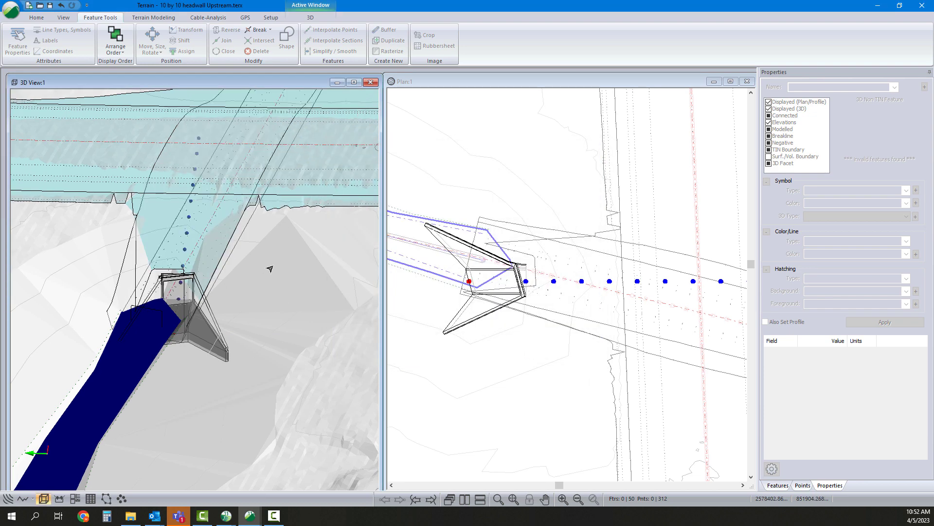
pyautogui.moveTo(278, 273); pyautogui.dragTo(281, 290)
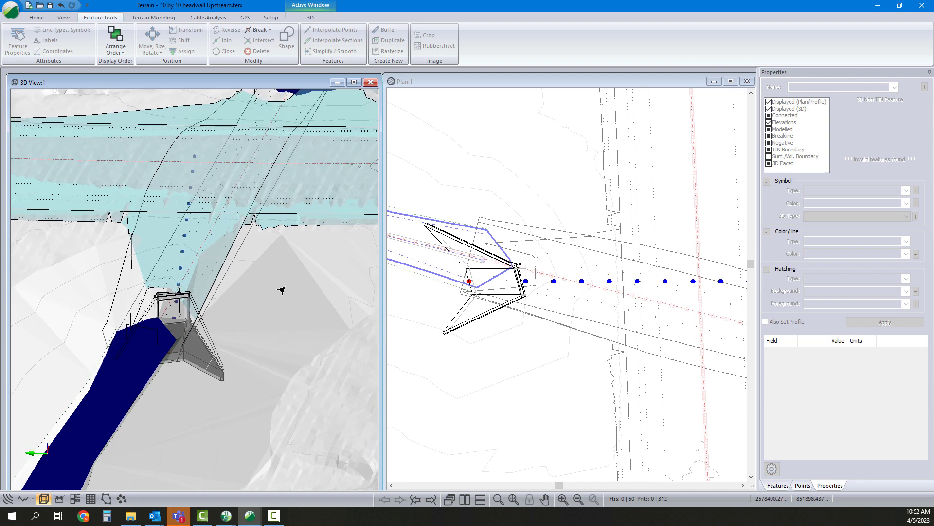
# Select all headwall features in plan and define a move vector by vectors from (2578421.28, 851936.42) to (2578424.83, 851934.97) on the stream centerline.
pyautogui.moveTo(584, 321); pyautogui.dragTo(542, 316, button='middle')
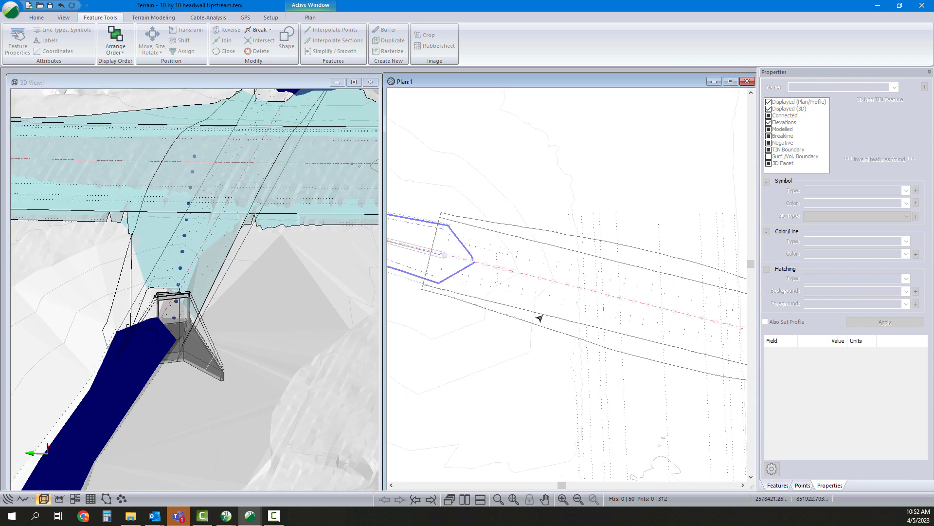
pyautogui.scroll(-4, 543, 317)
pyautogui.moveTo(458, 252); pyautogui.dragTo(652, 361)
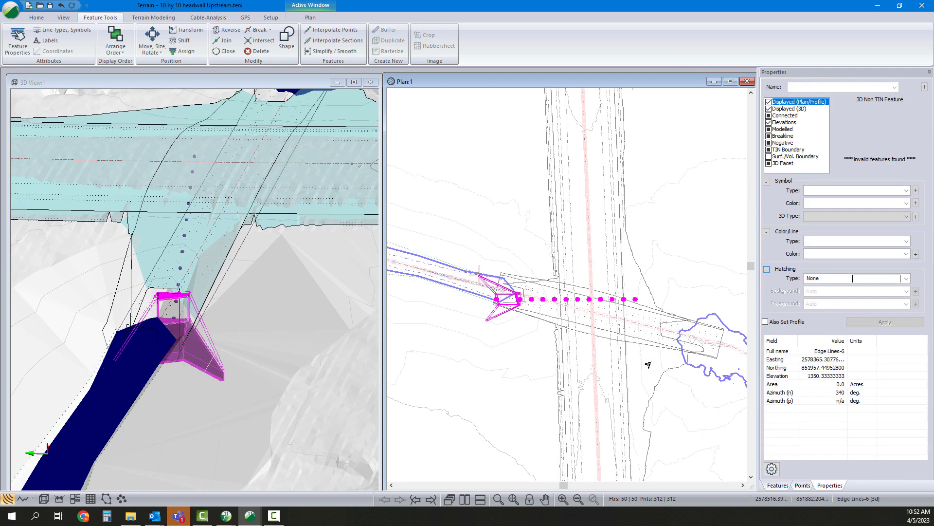
pyautogui.click(159, 53)
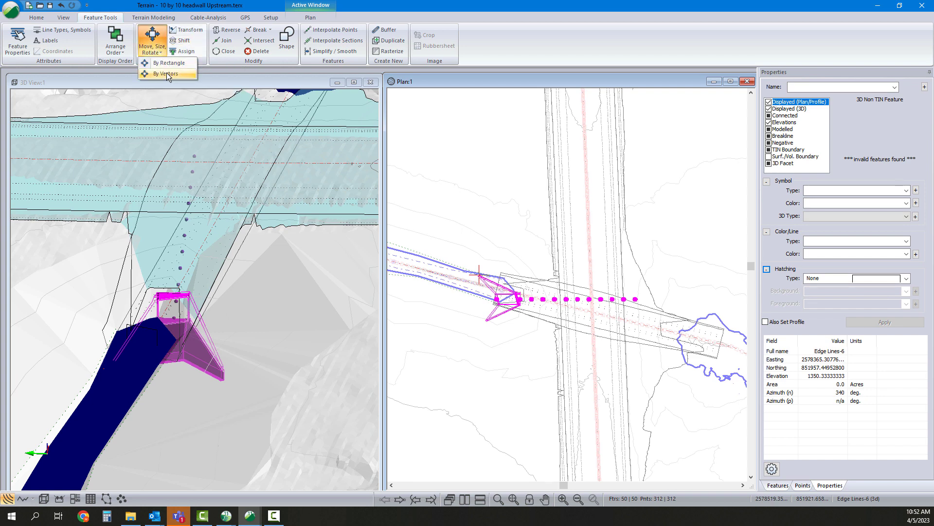
pyautogui.click(166, 72)
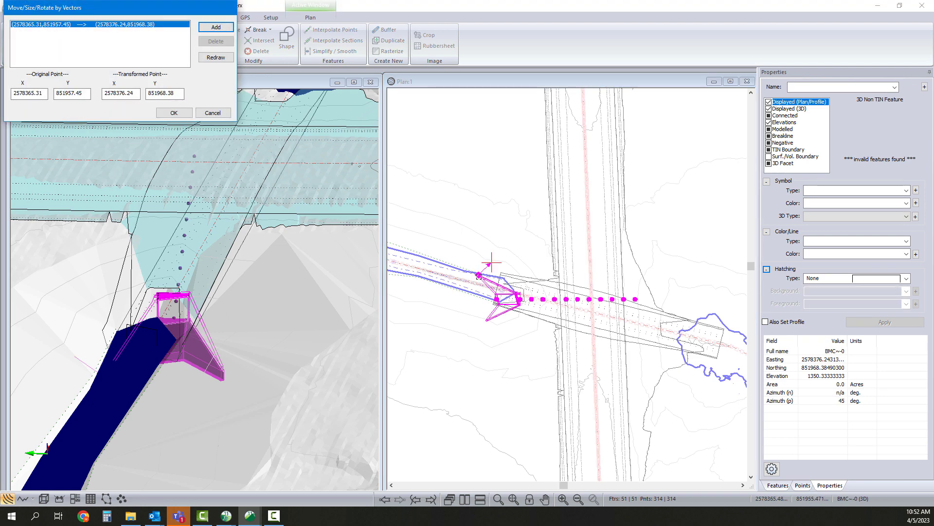
pyautogui.moveTo(479, 277); pyautogui.dragTo(563, 333)
pyautogui.scroll(4, 535, 290)
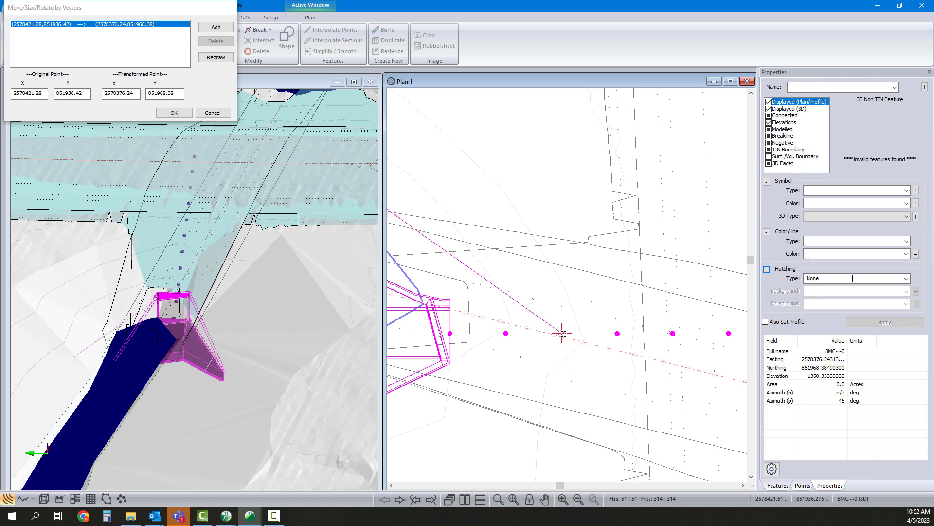
pyautogui.moveTo(626, 339); pyautogui.dragTo(594, 302, button='middle')
pyautogui.scroll(-1, 596, 302)
pyautogui.moveTo(614, 263); pyautogui.dragTo(638, 283, button='middle')
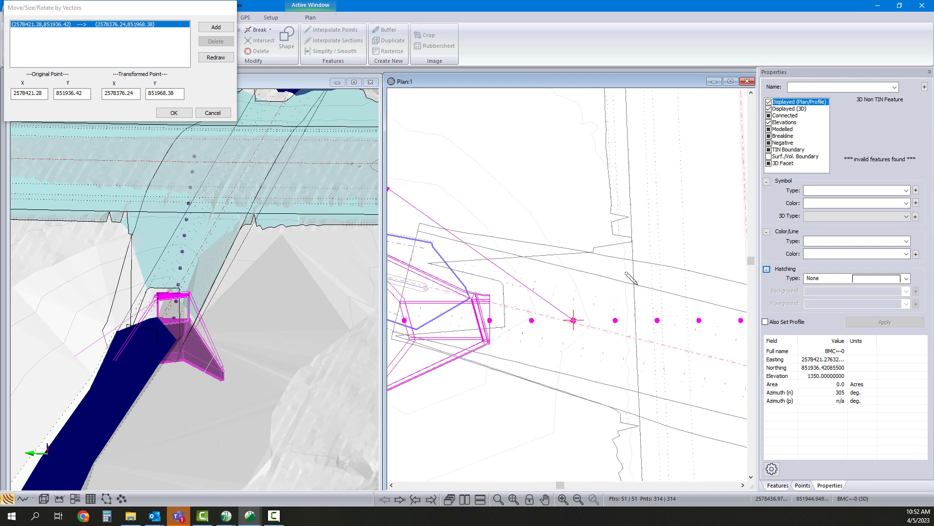
pyautogui.scroll(-4, 627, 282)
pyautogui.moveTo(525, 242); pyautogui.dragTo(583, 303)
pyautogui.scroll(4, 612, 300)
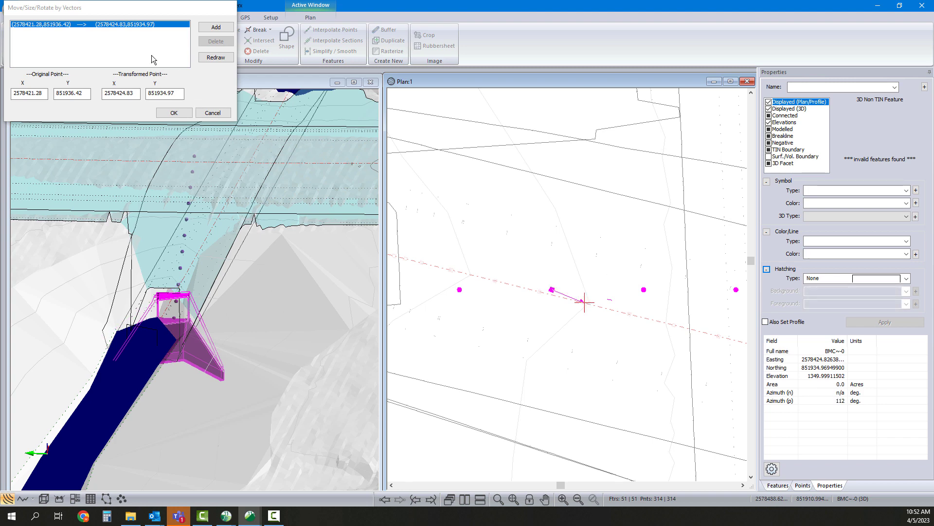
# Add a second vector from the culvert point at (2578441.28, 851936.42) to the stream centerline and apply both, rotating the headwall into line.
pyautogui.click(210, 28)
pyautogui.click(14, 111)
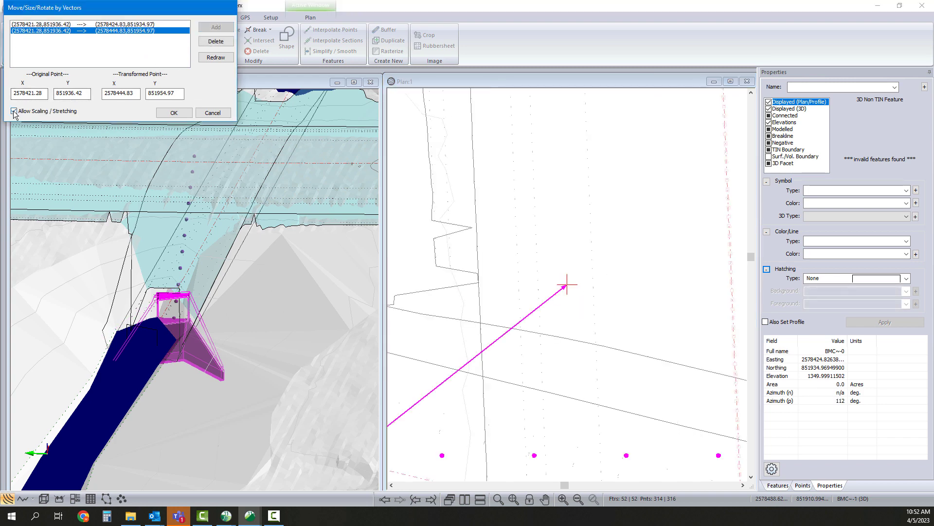
pyautogui.scroll(-3, 612, 222)
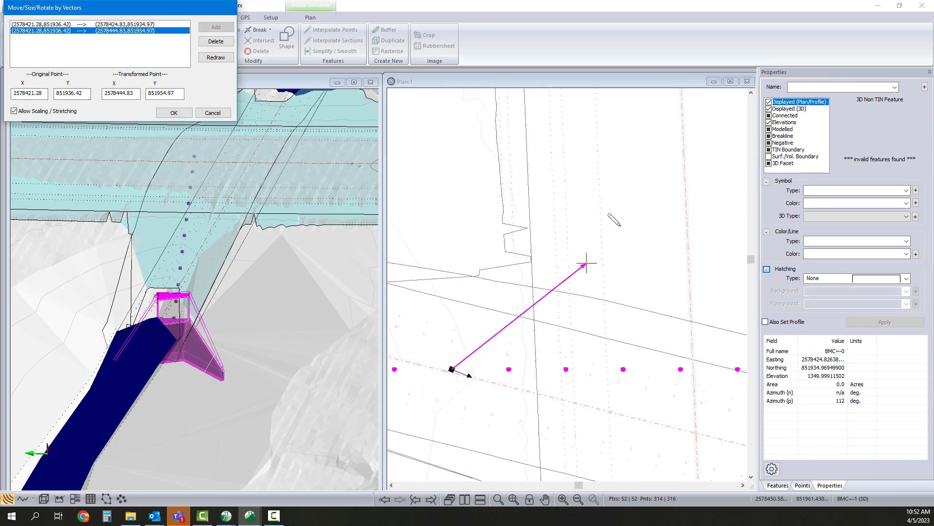
pyautogui.moveTo(482, 344); pyautogui.dragTo(576, 344)
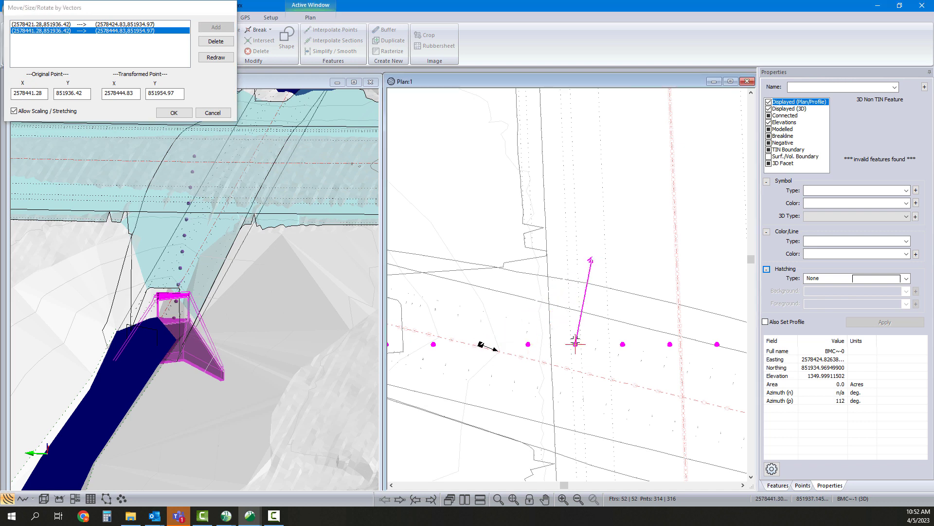
pyautogui.moveTo(592, 257); pyautogui.dragTo(600, 368)
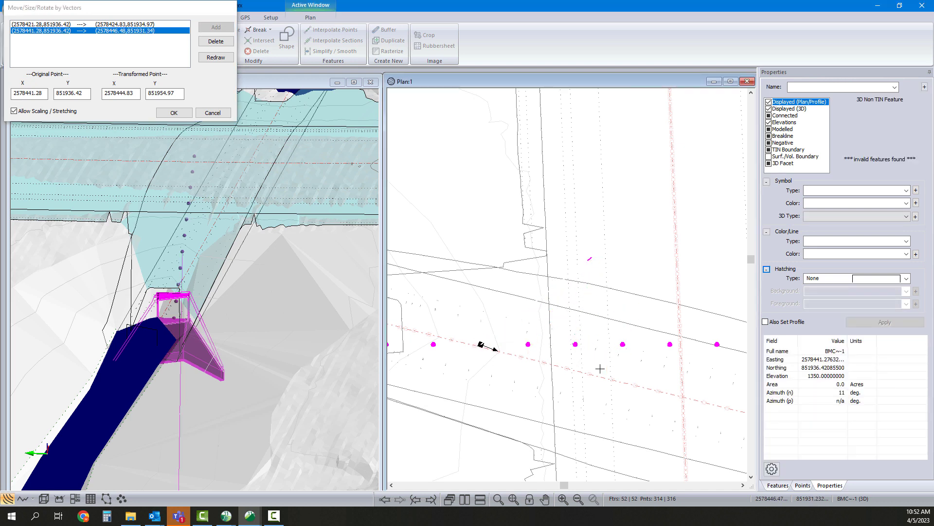
pyautogui.click(175, 115)
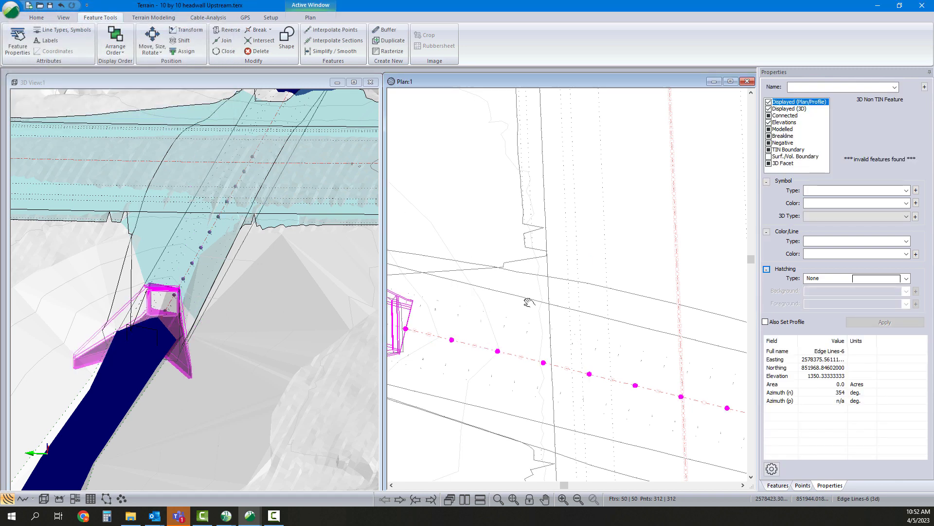
# Generate the headwall terrain's triangles without contours and inspect the rotated headwall in 3D.
pyautogui.scroll(-5, 529, 302)
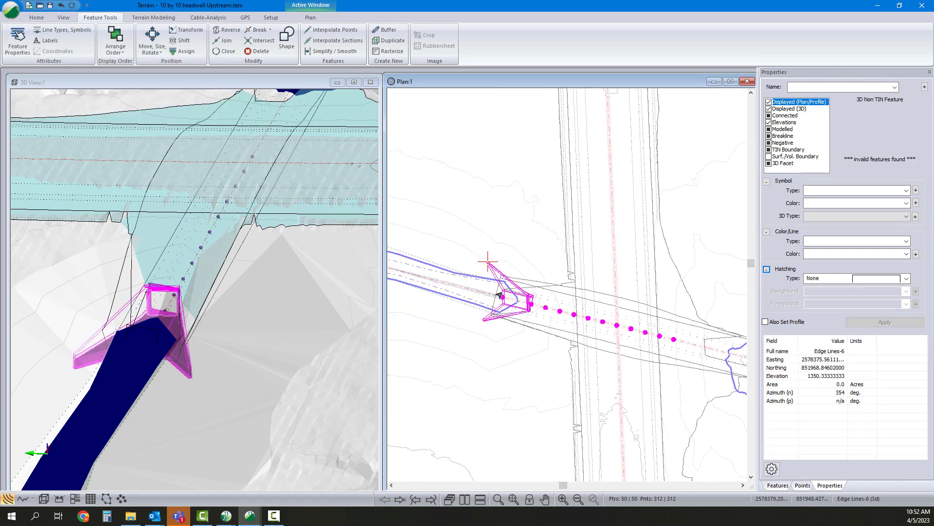
pyautogui.click(153, 17)
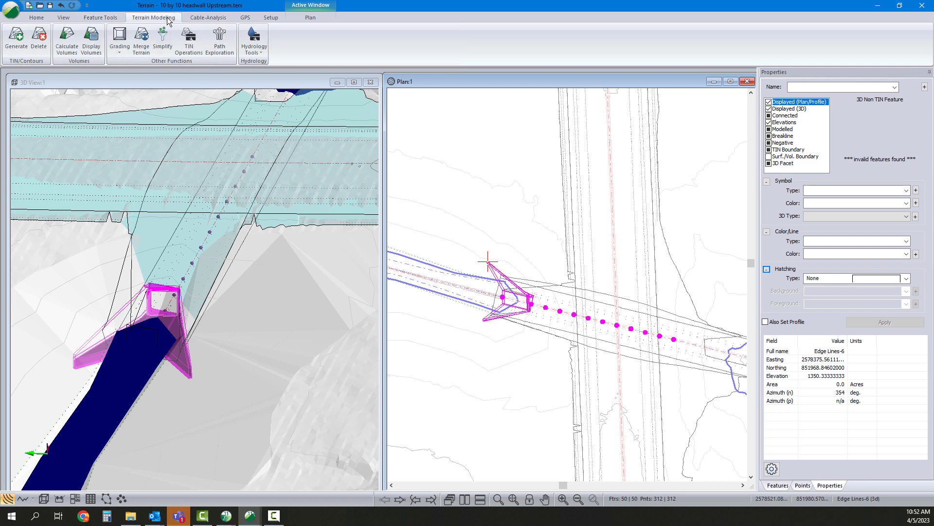
pyautogui.click(8, 47)
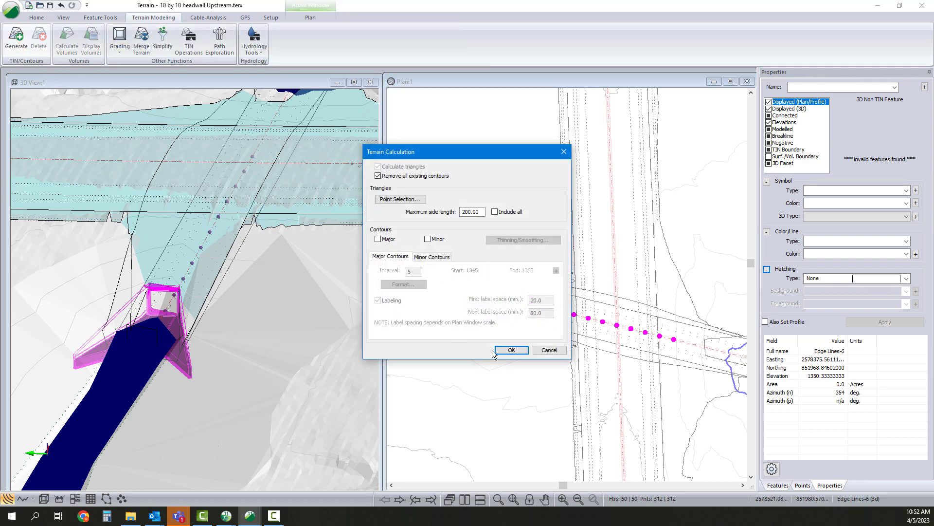
pyautogui.click(511, 350)
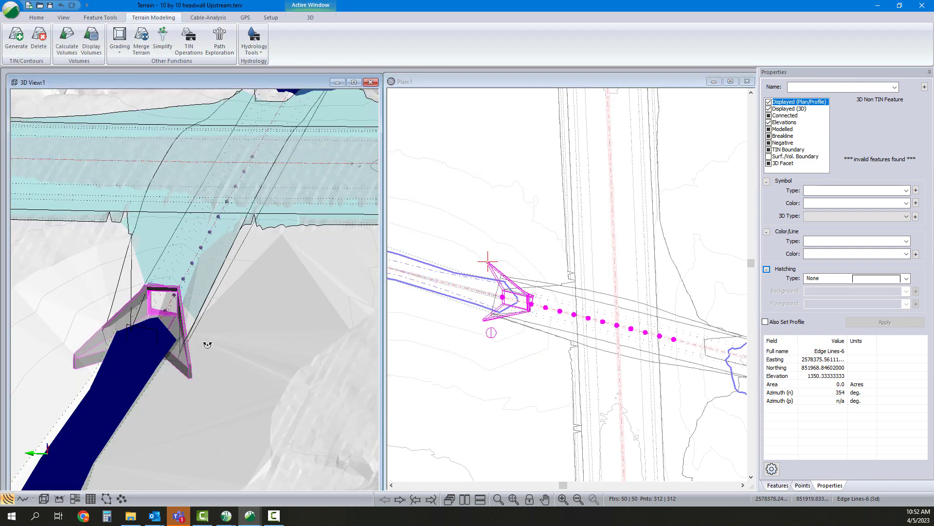
pyautogui.moveTo(165, 354); pyautogui.dragTo(188, 289)
pyautogui.scroll(1, 538, 325)
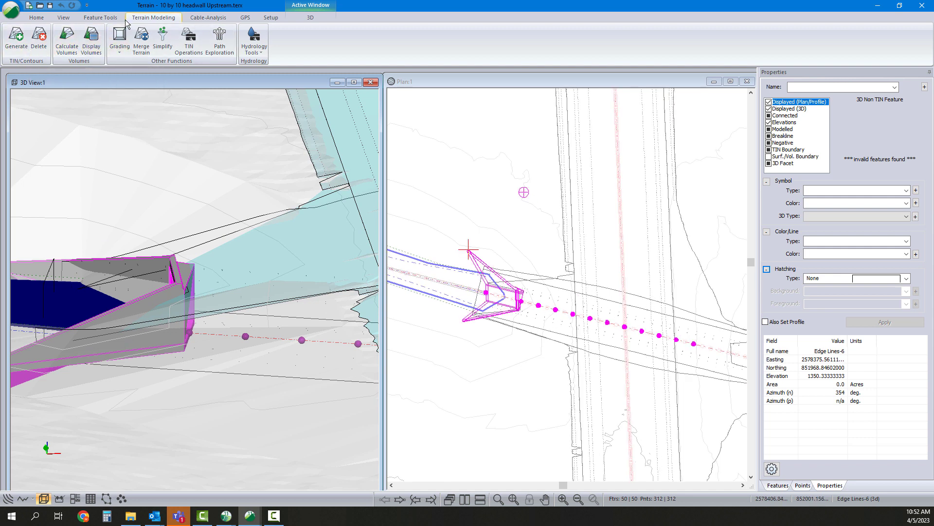
# Move the headwall along the stream centerline toward the road by a vector from (2578415.12, 851937.38) to (2578419.97, 851936.17), clearing existing triangles.
pyautogui.click(100, 18)
pyautogui.click(152, 43)
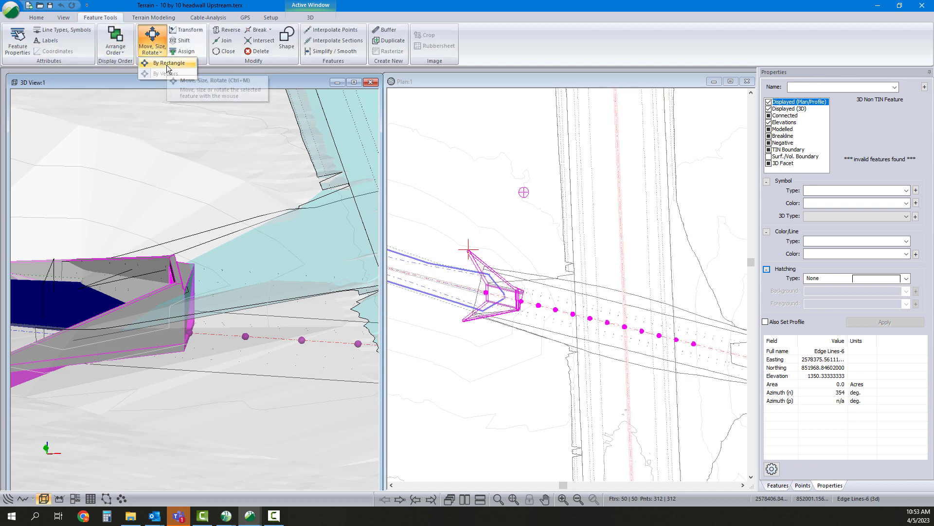
pyautogui.click(512, 54)
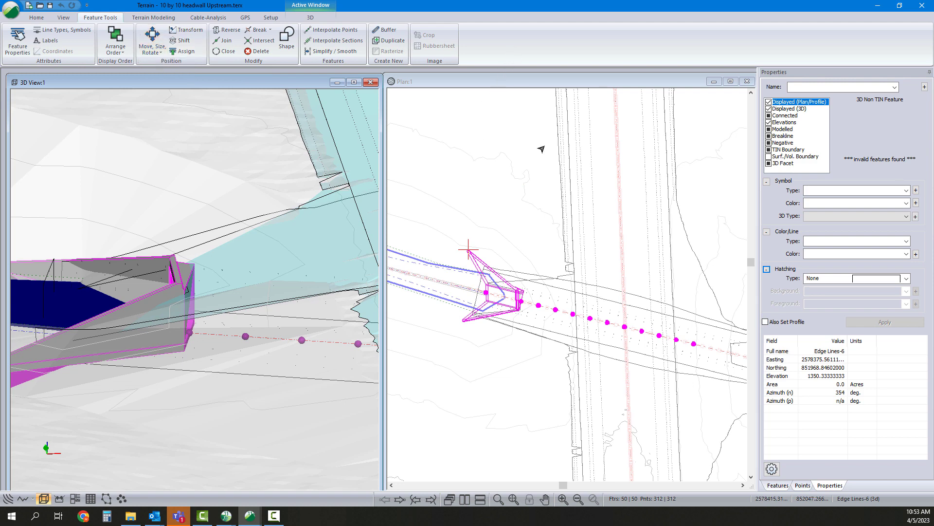
pyautogui.click(526, 99)
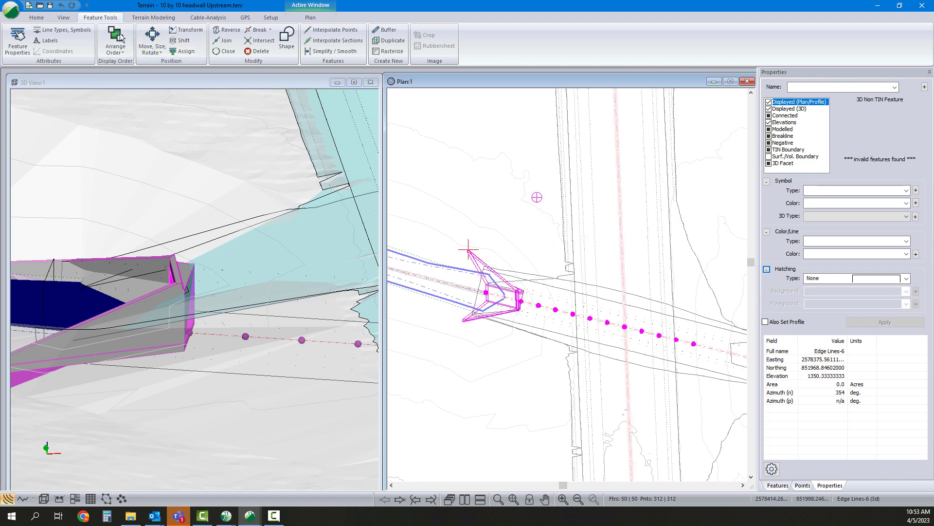
pyautogui.click(152, 39)
pyautogui.click(161, 74)
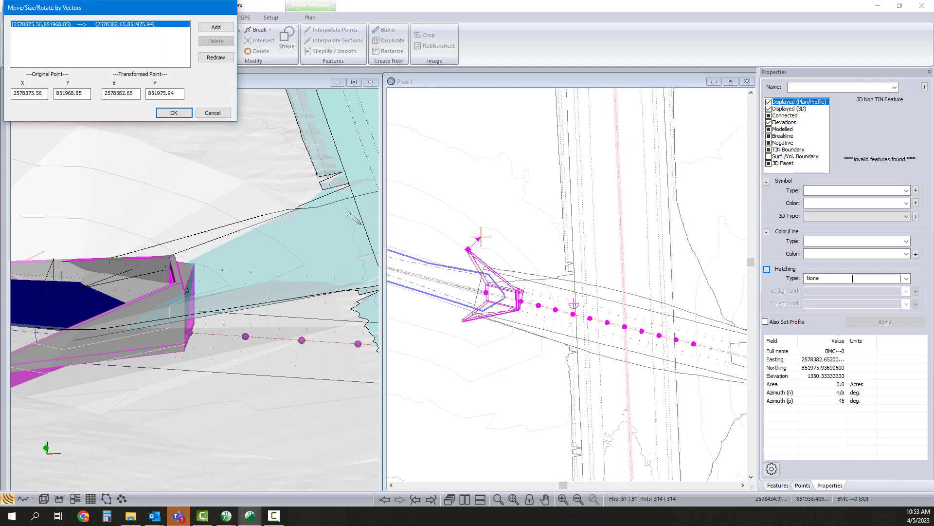
pyautogui.moveTo(468, 249); pyautogui.dragTo(532, 299)
pyautogui.scroll(1, 578, 327)
pyautogui.scroll(1, 518, 285)
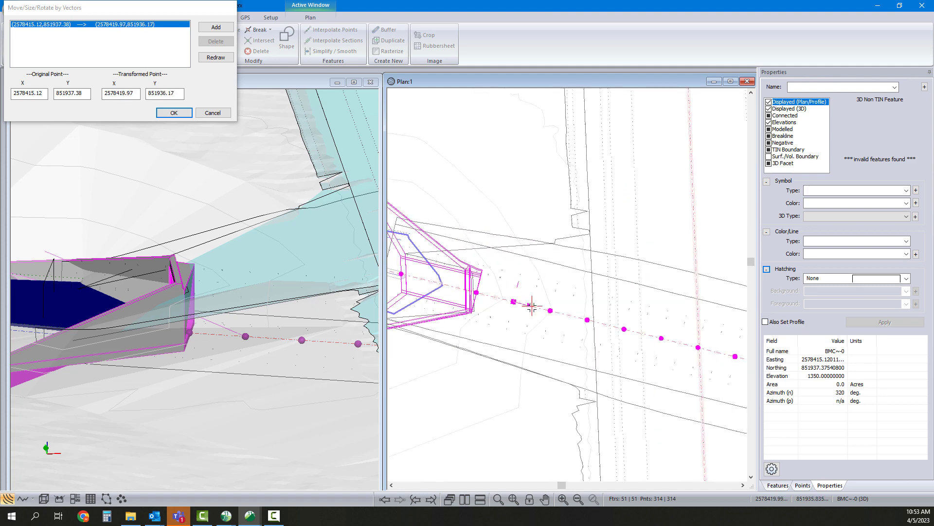
pyautogui.click(176, 114)
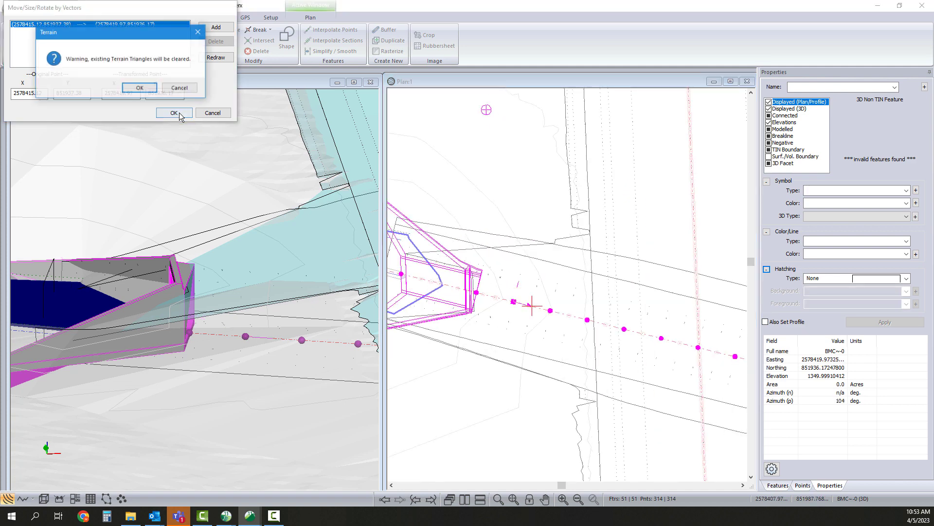
pyautogui.click(146, 89)
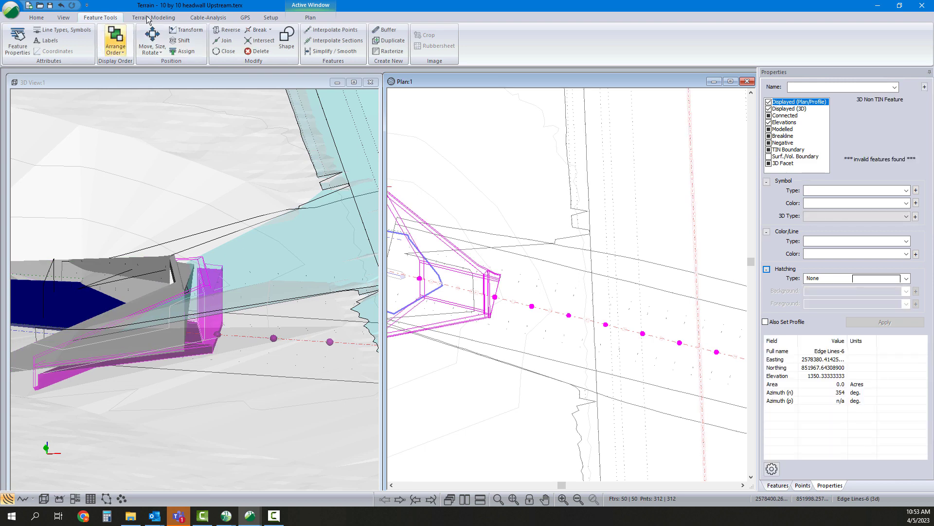
# Generate the headwall terrain's triangles without contours and inspect the moved headwall in 3D and its end edge against the stream centerline in plan.
pyautogui.click(147, 18)
pyautogui.click(16, 38)
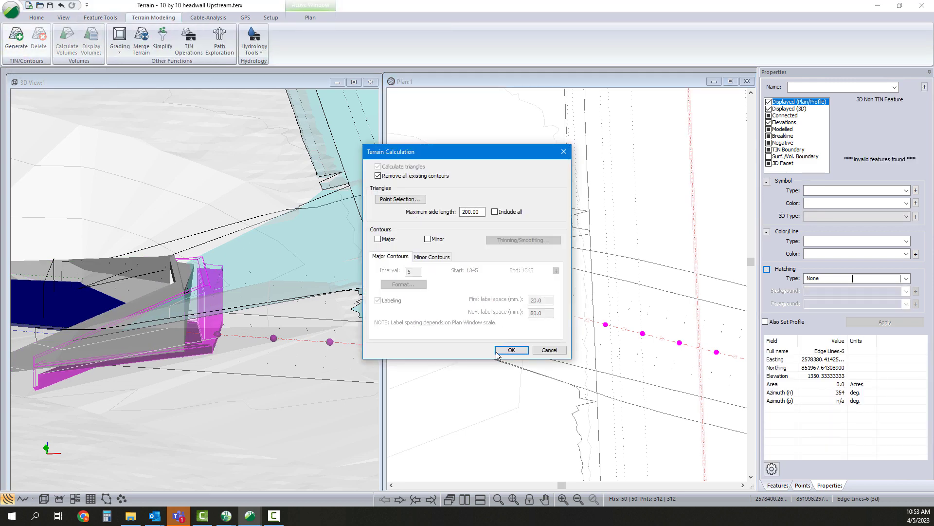
pyautogui.click(497, 351)
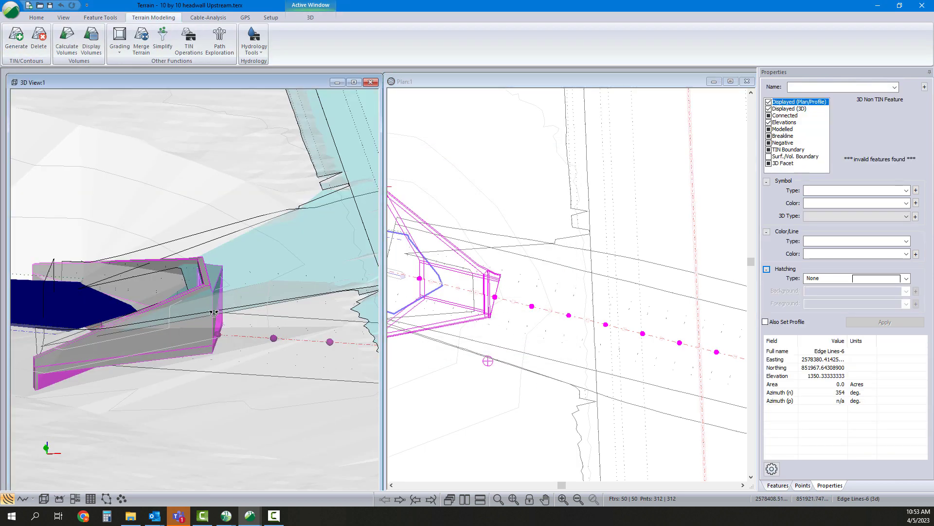
pyautogui.moveTo(214, 312); pyautogui.dragTo(343, 320)
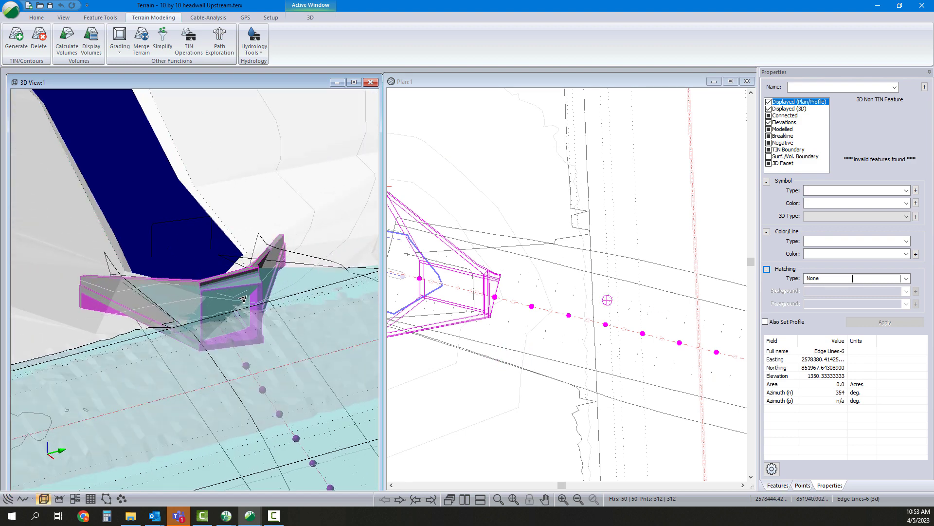
pyautogui.scroll(5, 487, 297)
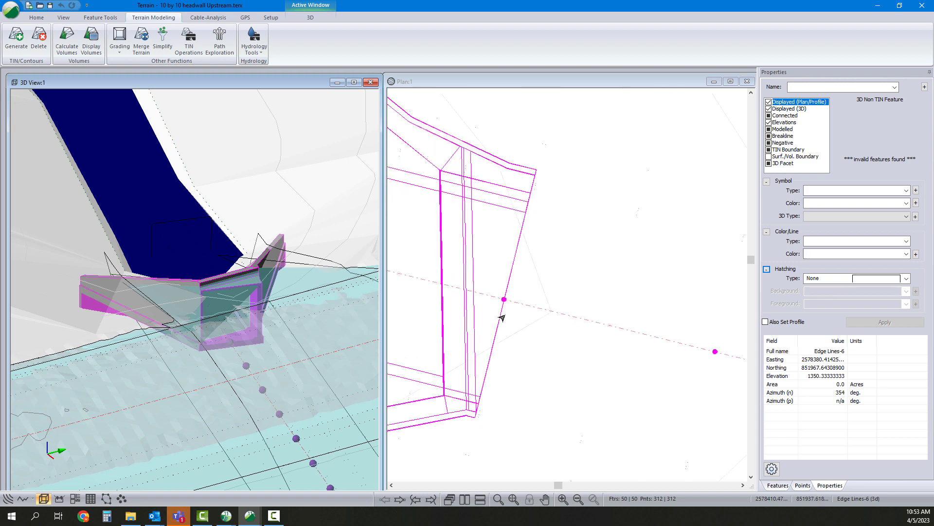
pyautogui.scroll(1, 496, 305)
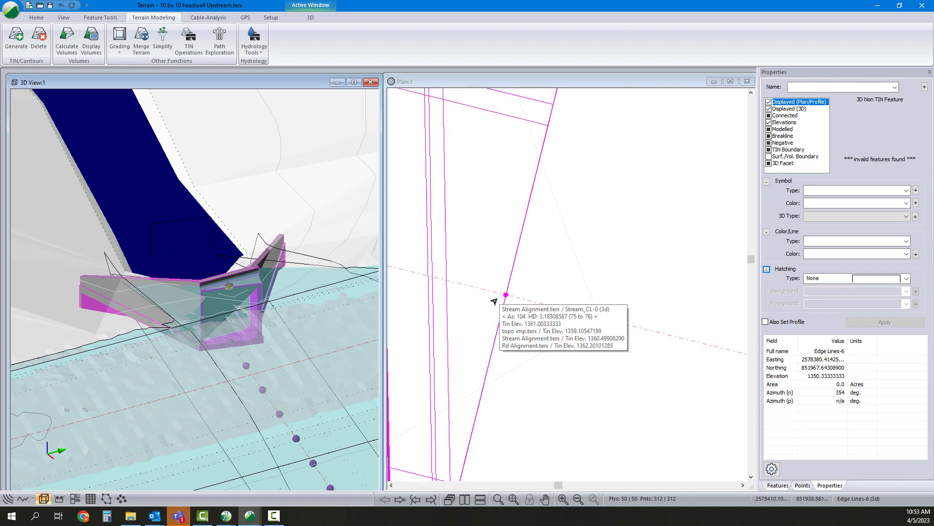
pyautogui.scroll(-1, 494, 301)
pyautogui.scroll(1, 492, 298)
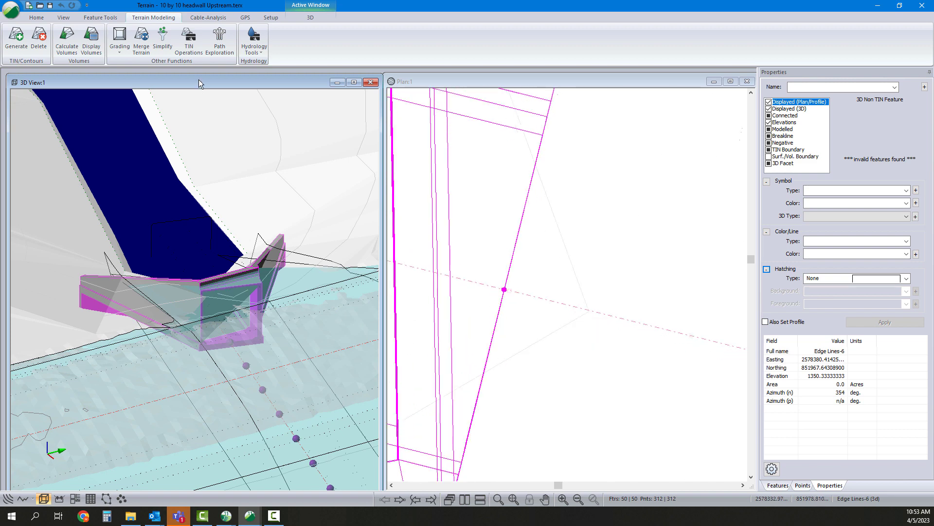
pyautogui.scroll(1, 146, 48)
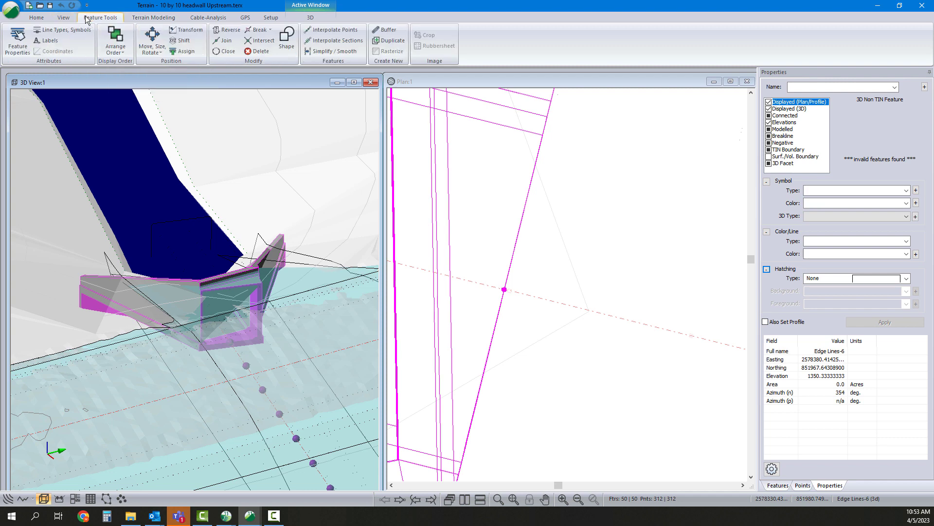
# Begin another move by vectors for the selected headwall, setting the original point to the centerline point at (2578419.97, 851936.17).
pyautogui.click(160, 51)
pyautogui.click(479, 88)
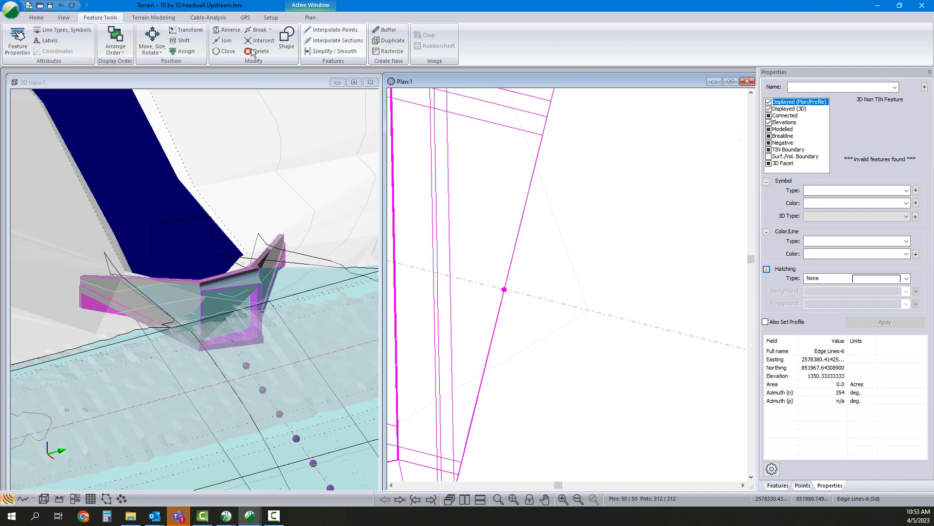
pyautogui.click(161, 50)
pyautogui.click(166, 73)
pyautogui.scroll(-5, 519, 298)
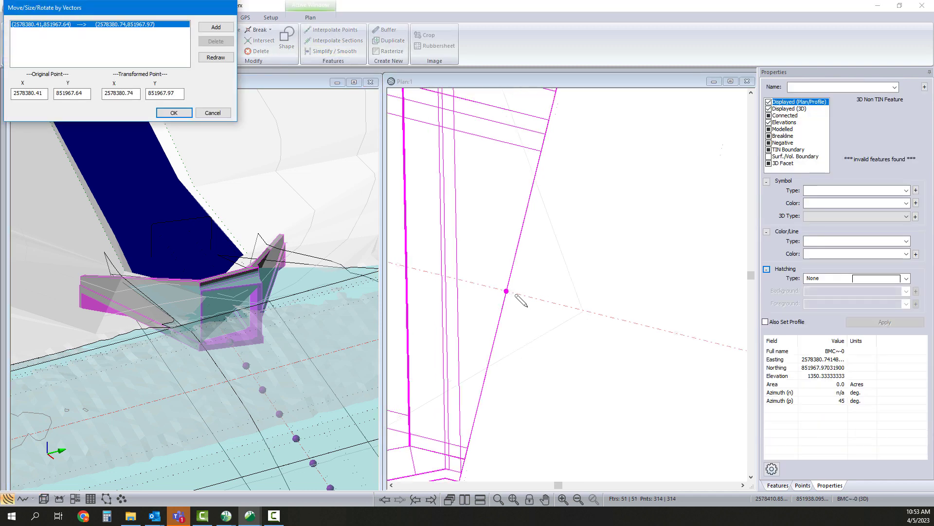
pyautogui.moveTo(412, 188); pyautogui.dragTo(470, 199, button='middle')
pyautogui.scroll(6, 671, 317)
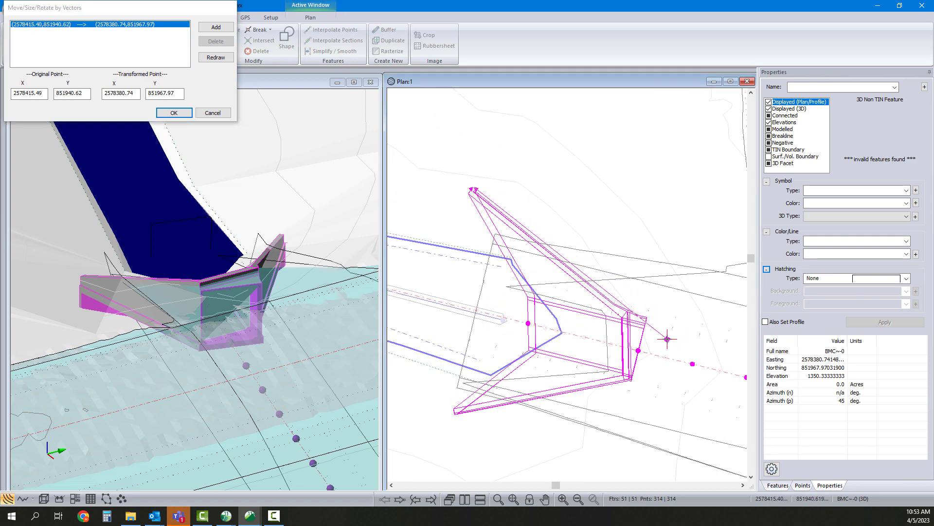
pyautogui.click(569, 375)
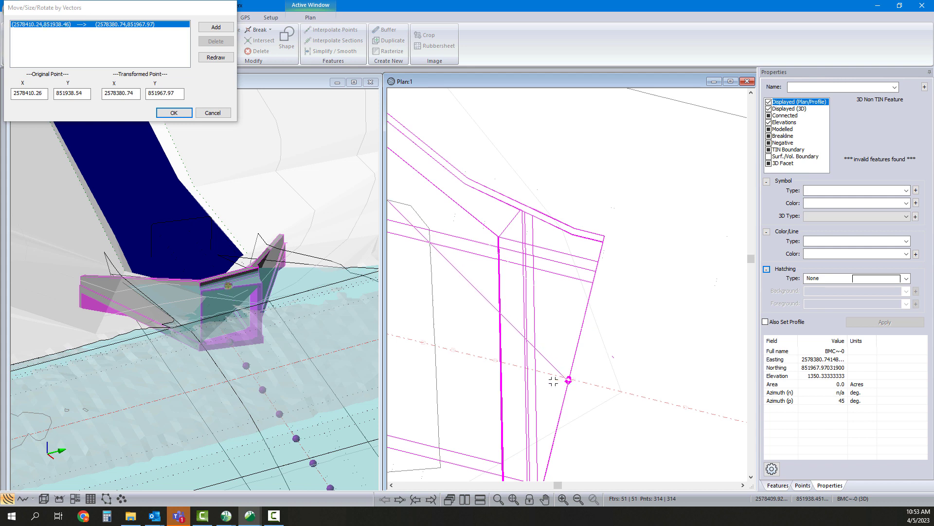
pyautogui.click(569, 378)
pyautogui.moveTo(644, 383); pyautogui.dragTo(591, 343, button='middle')
pyautogui.scroll(-1, 593, 343)
pyautogui.moveTo(694, 367); pyautogui.dragTo(618, 348, button='middle')
pyautogui.scroll(-1, 618, 348)
pyautogui.scroll(5, 624, 352)
pyautogui.moveTo(655, 371); pyautogui.dragTo(541, 316, button='middle')
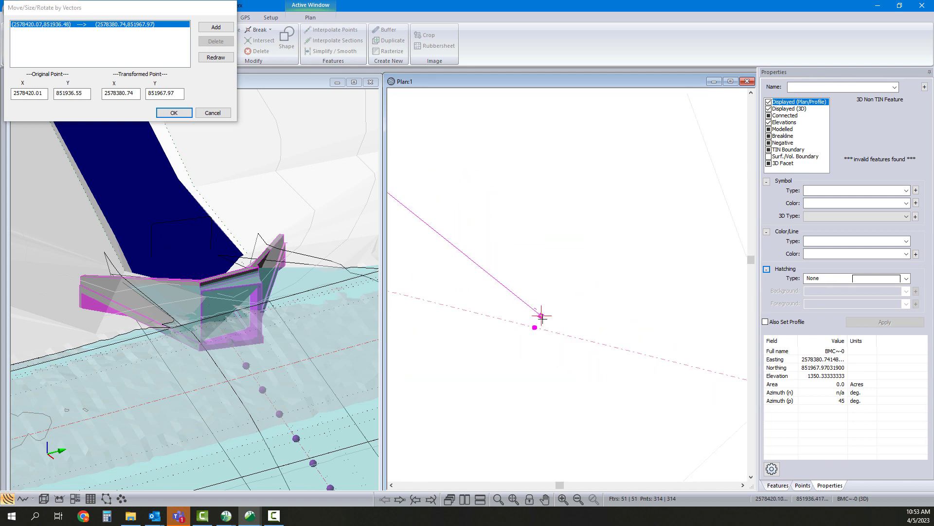
pyautogui.scroll(-4, 539, 318)
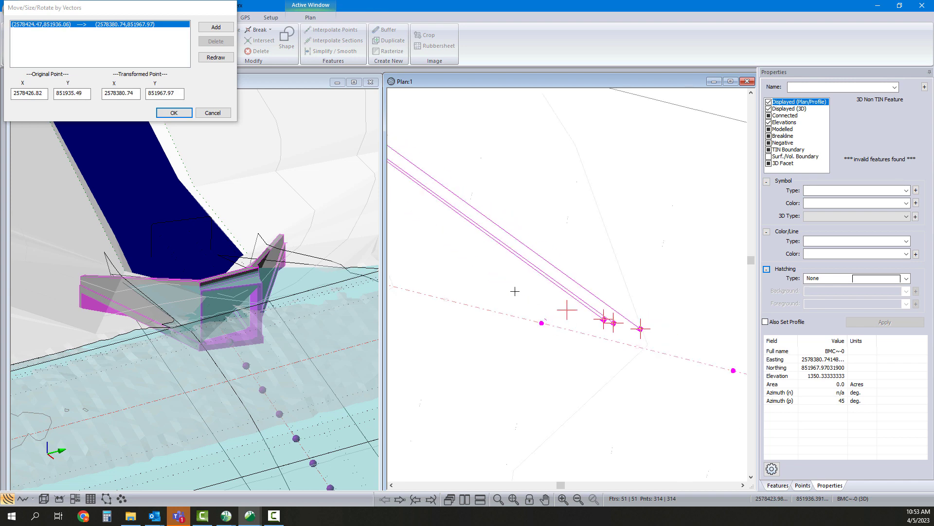
pyautogui.moveTo(478, 287); pyautogui.dragTo(521, 293, button='middle')
pyautogui.moveTo(665, 335); pyautogui.dragTo(569, 308, button='middle')
pyautogui.click(488, 300)
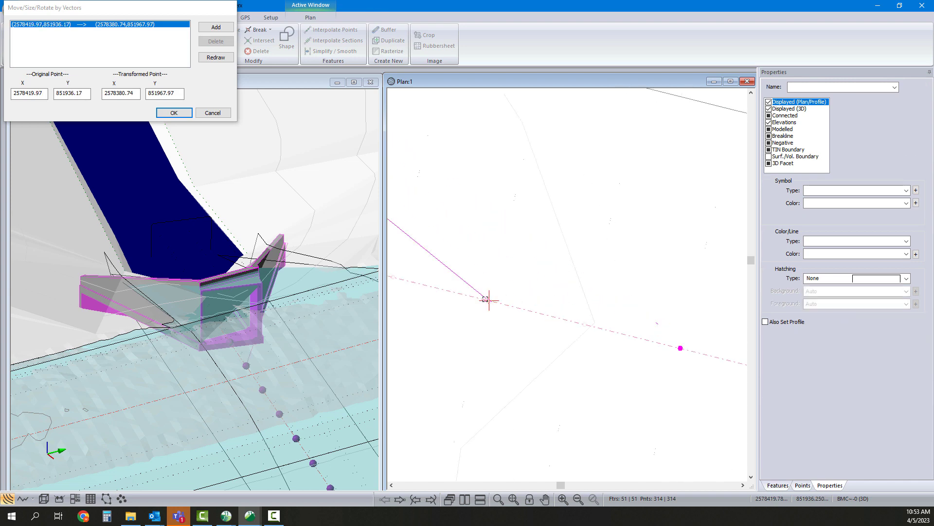
# Set the vector's transformed point to (2578424.83, 851934.97), farther along the centerline toward the road, and apply the move, clearing existing triangles.
pyautogui.scroll(-6, 530, 298)
pyautogui.scroll(-6, 543, 303)
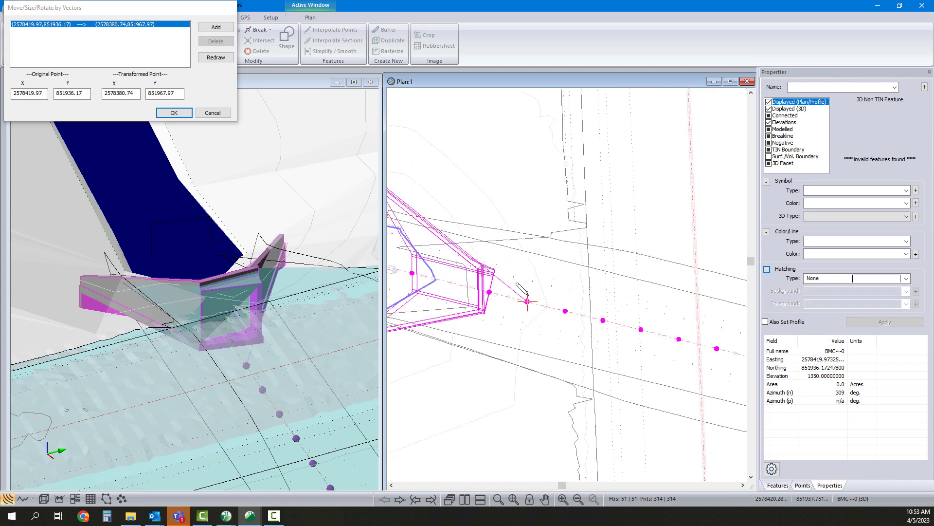
pyautogui.scroll(4, 508, 280)
pyautogui.scroll(5, 605, 334)
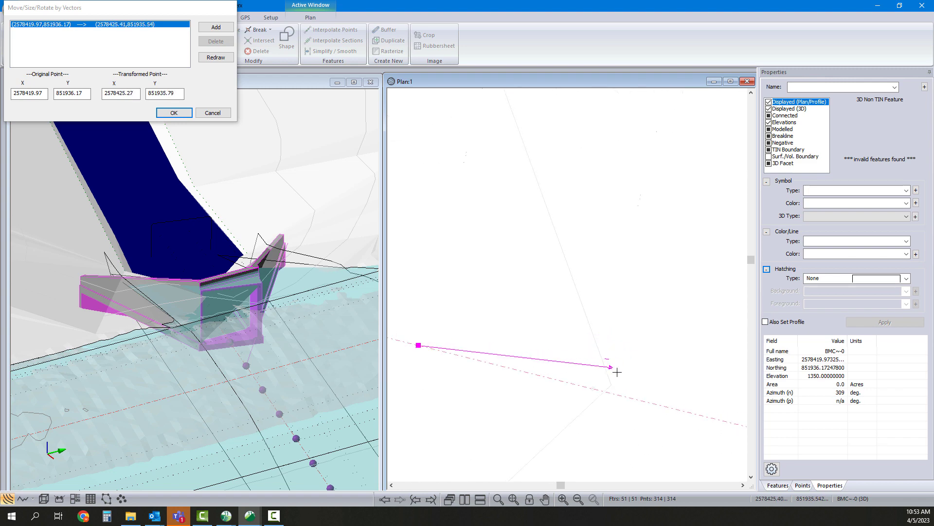
pyautogui.click(164, 116)
pyautogui.click(142, 93)
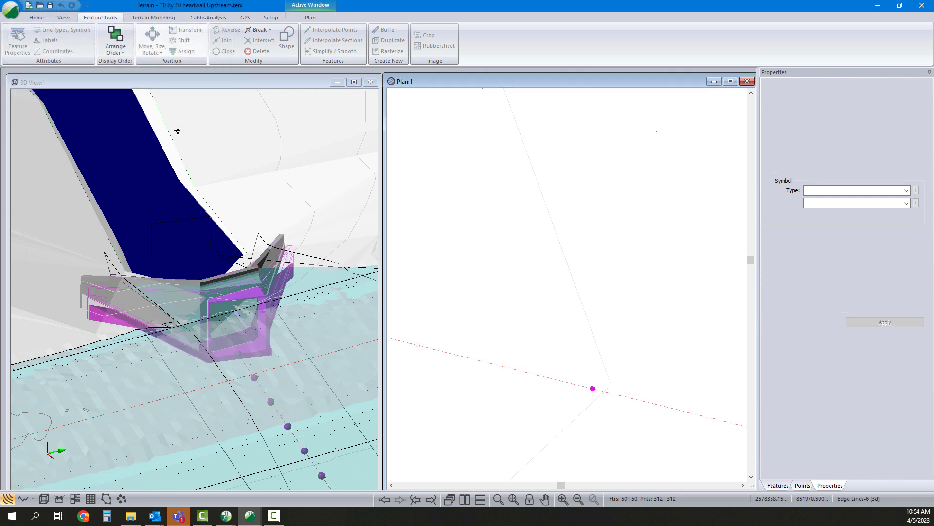
# Regenerate the headwall's triangles without contours and view its position beside the road embankment in 3D.
pyautogui.click(140, 18)
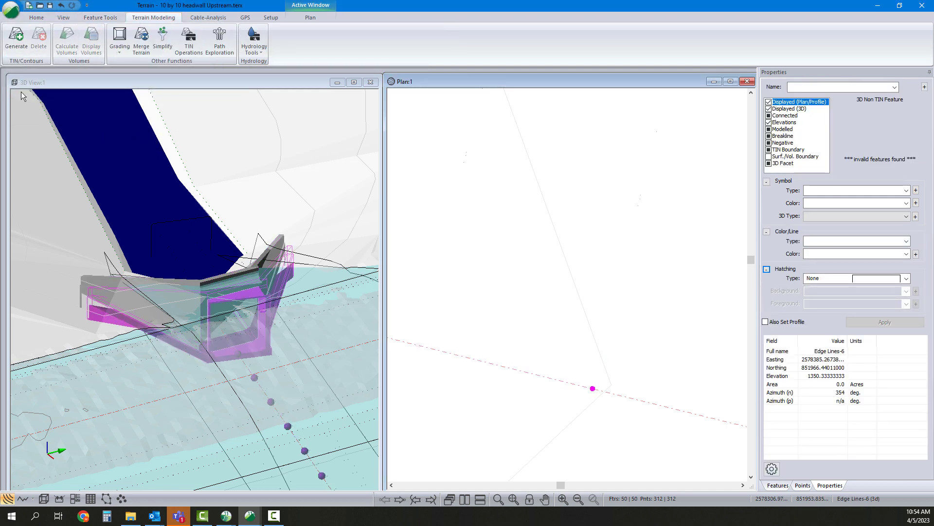
pyautogui.click(16, 39)
pyautogui.click(510, 350)
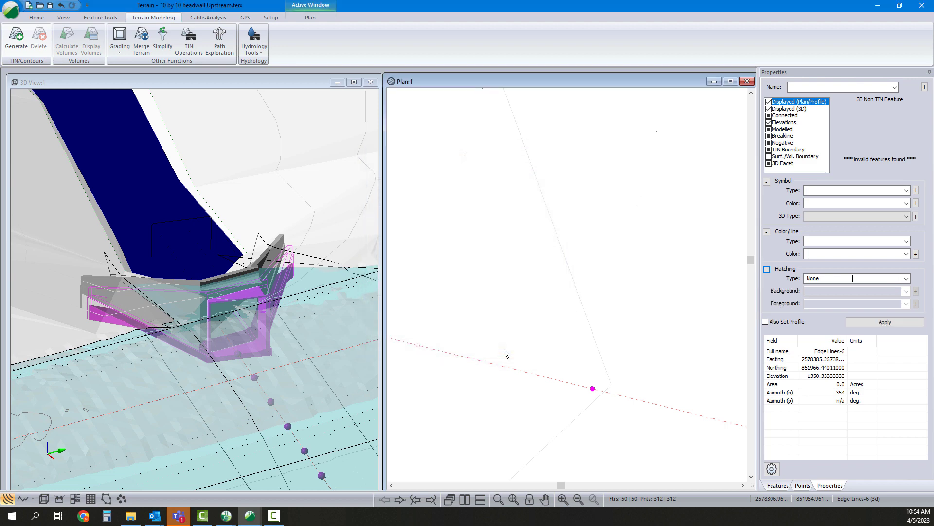
pyautogui.moveTo(258, 326); pyautogui.dragTo(268, 295)
# Start a return move by vectors for the headwall, placing the original point on the centerline at (2578424.83, 851934.97).
pyautogui.scroll(-4, 511, 341)
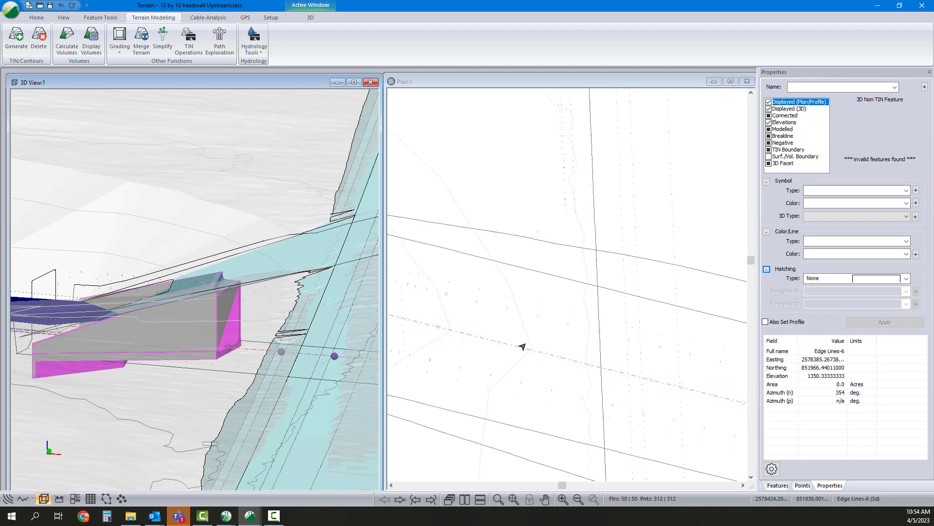
pyautogui.click(125, 50)
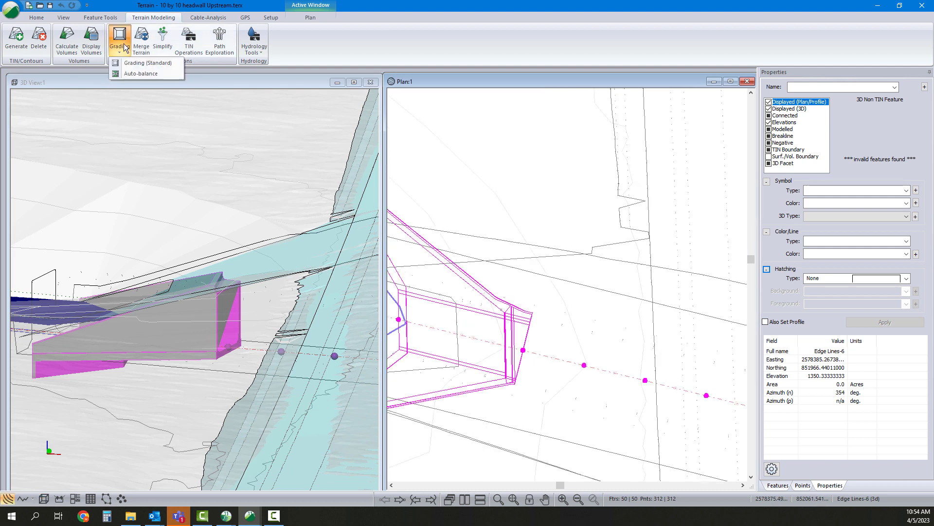
pyautogui.click(113, 18)
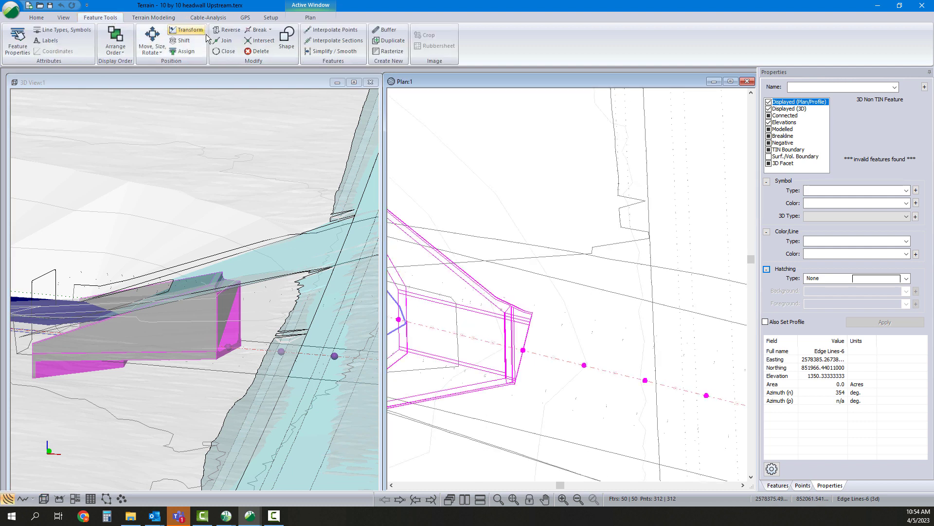
pyautogui.click(154, 46)
pyautogui.click(163, 63)
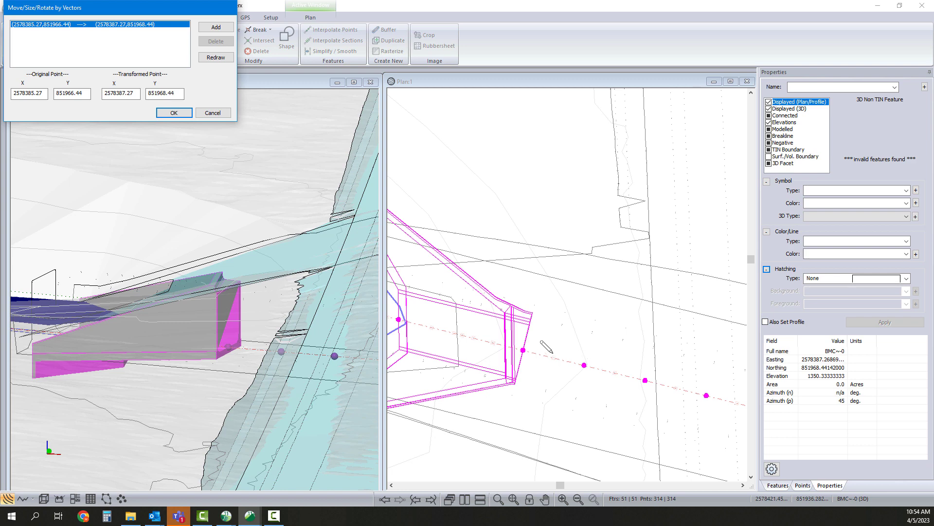
pyautogui.scroll(-3, 611, 204)
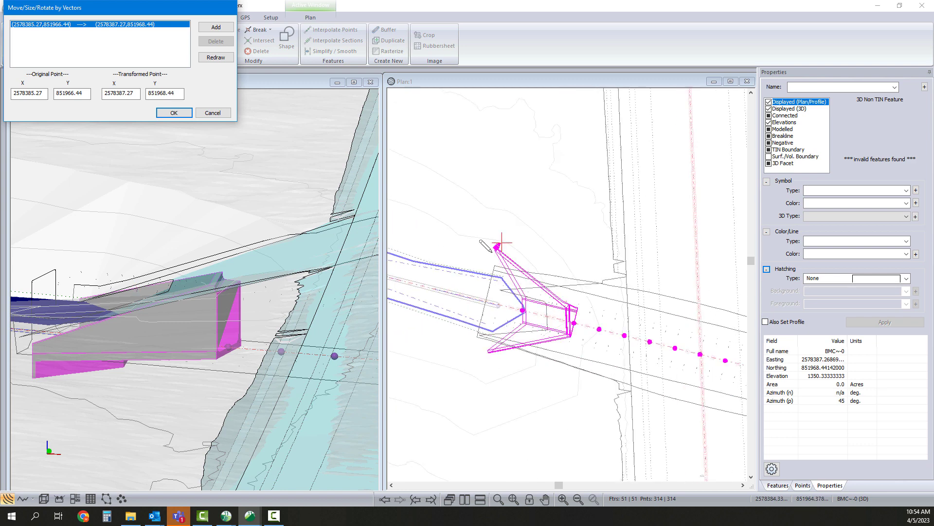
pyautogui.moveTo(501, 241); pyautogui.dragTo(613, 326)
pyautogui.scroll(4, 564, 322)
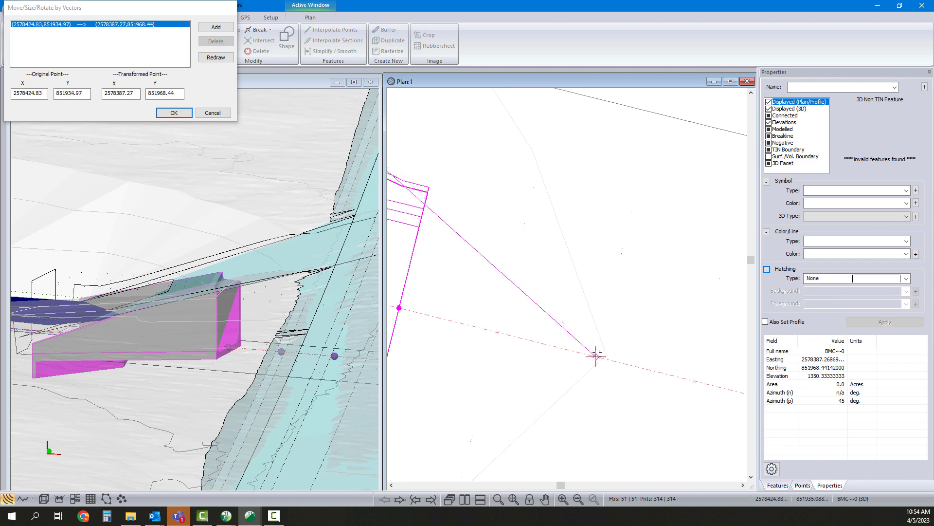
pyautogui.click(597, 356)
pyautogui.scroll(3, 597, 356)
pyautogui.scroll(-3, 618, 335)
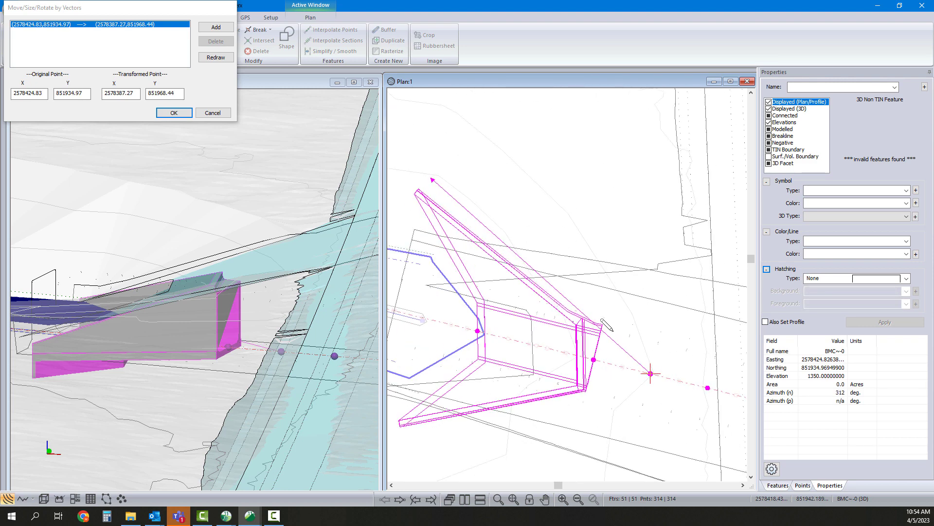
# Set the return vector's transformed point to (2578419.97, 851936.17) on the stream centerline and apply it, clearing existing triangles.
pyautogui.scroll(3, 644, 329)
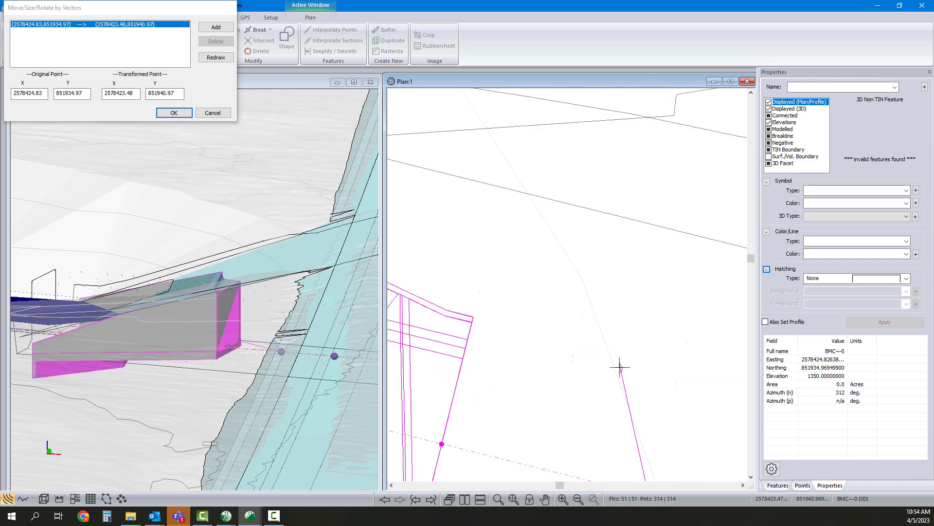
pyautogui.scroll(2, 540, 243)
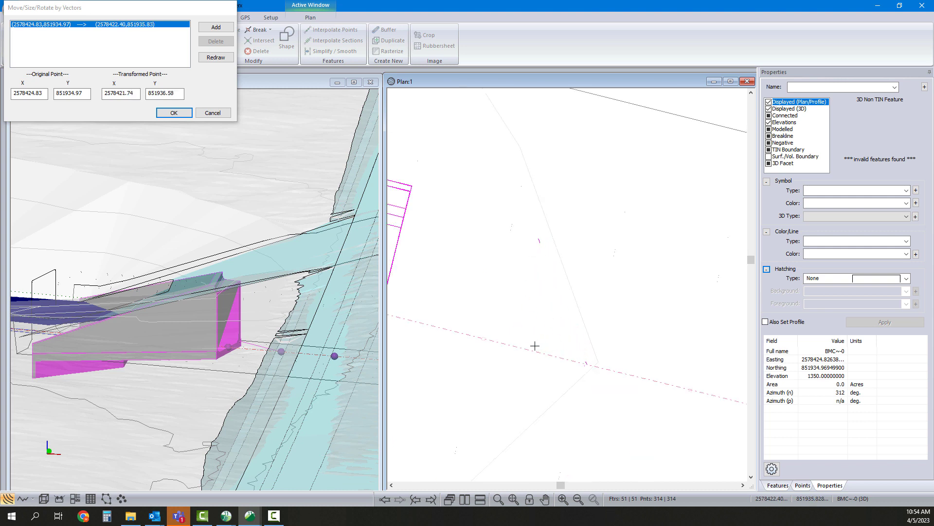
pyautogui.click(484, 337)
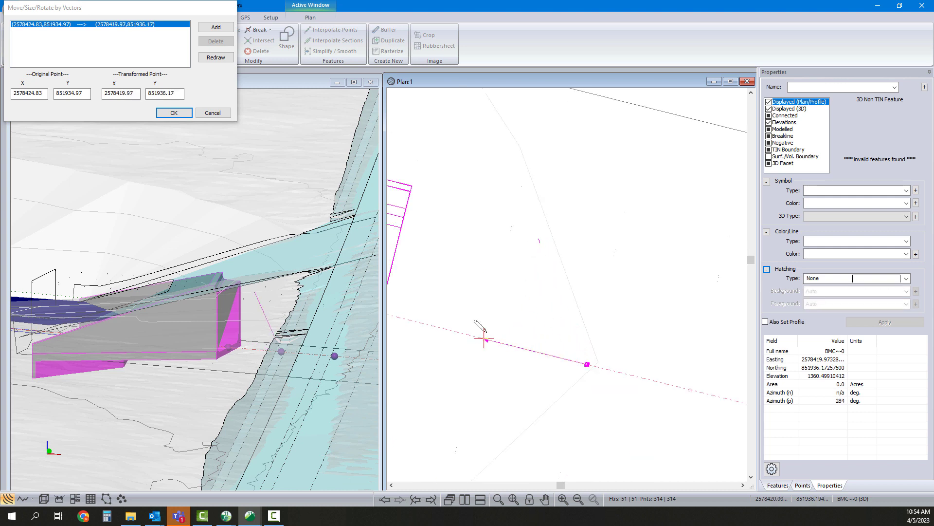
pyautogui.click(173, 113)
pyautogui.click(141, 87)
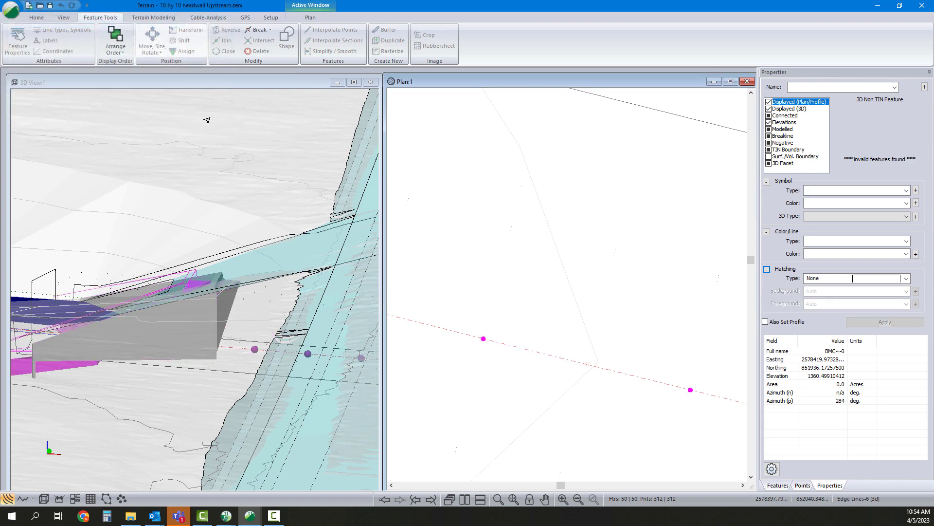
# Generate triangles without contours for the repositioned headwall and inspect its fit with the stream and road in 3D and plan.
pyautogui.click(153, 18)
pyautogui.click(16, 40)
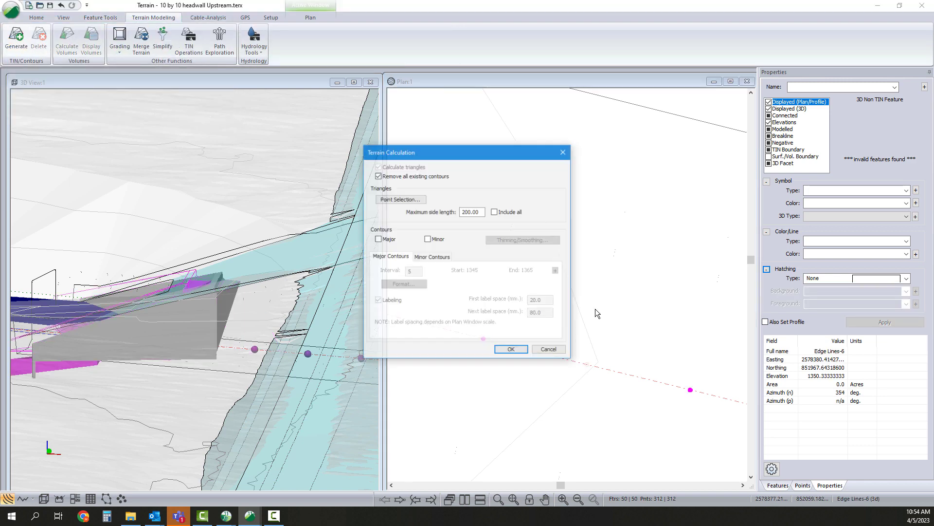
pyautogui.click(511, 345)
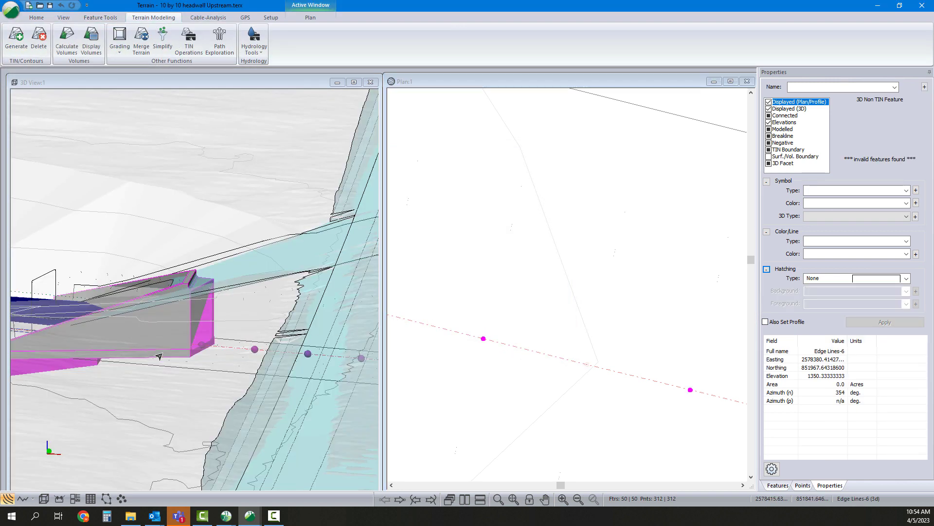
pyautogui.moveTo(158, 356); pyautogui.dragTo(285, 378)
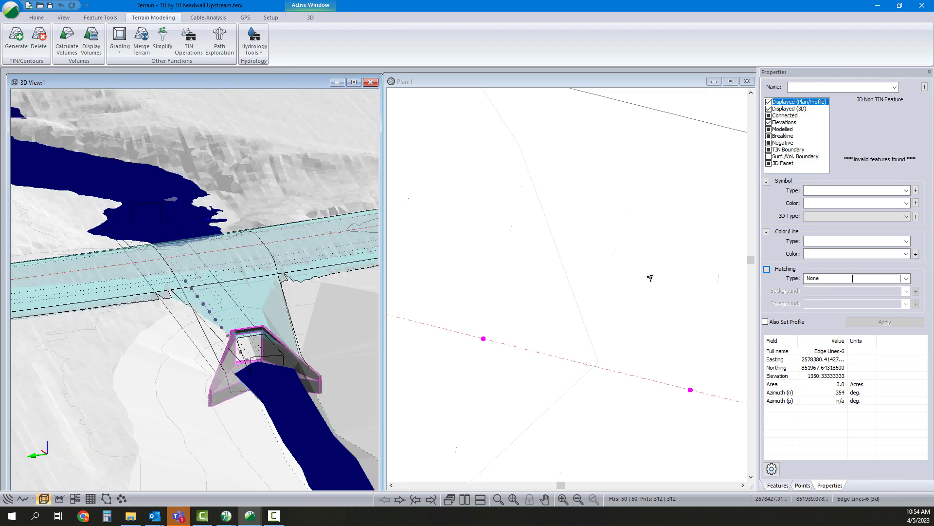
pyautogui.scroll(-6, 635, 296)
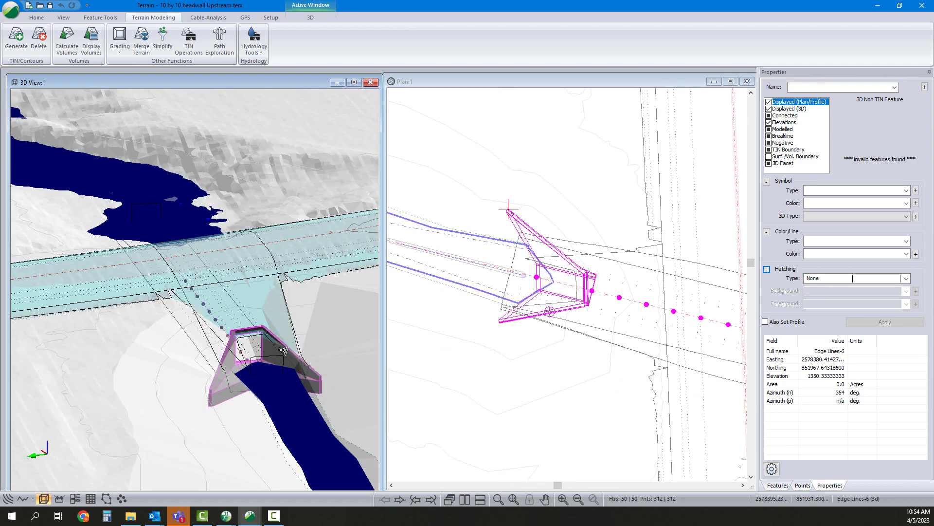
pyautogui.scroll(-5, 578, 276)
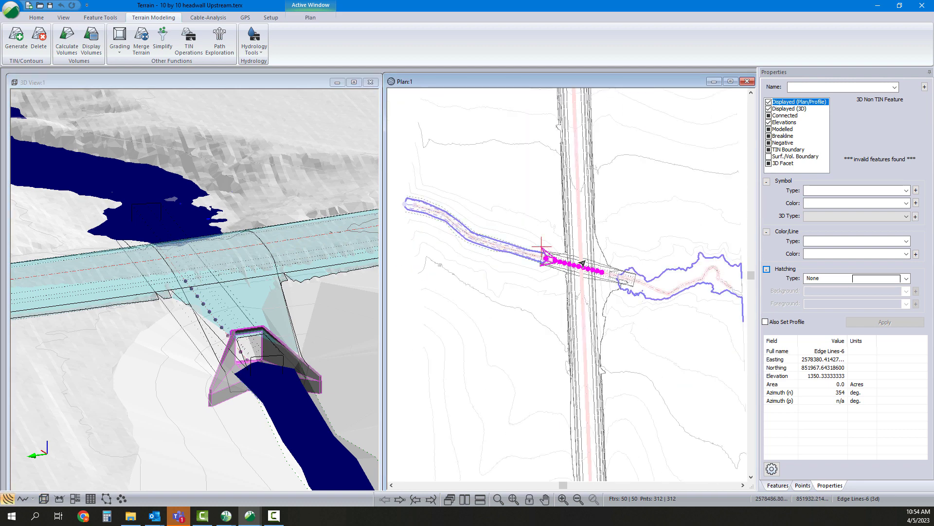
# Open the original 10 by 10 headwall.terx from the Headwall folder on the desktop in a separate Terrain session.
pyautogui.moveTo(275, 514)
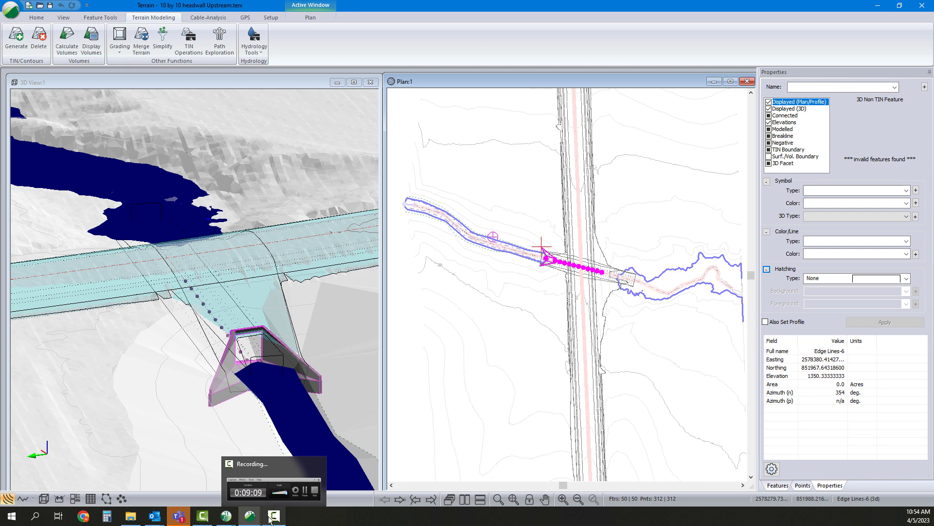
pyautogui.click(226, 516)
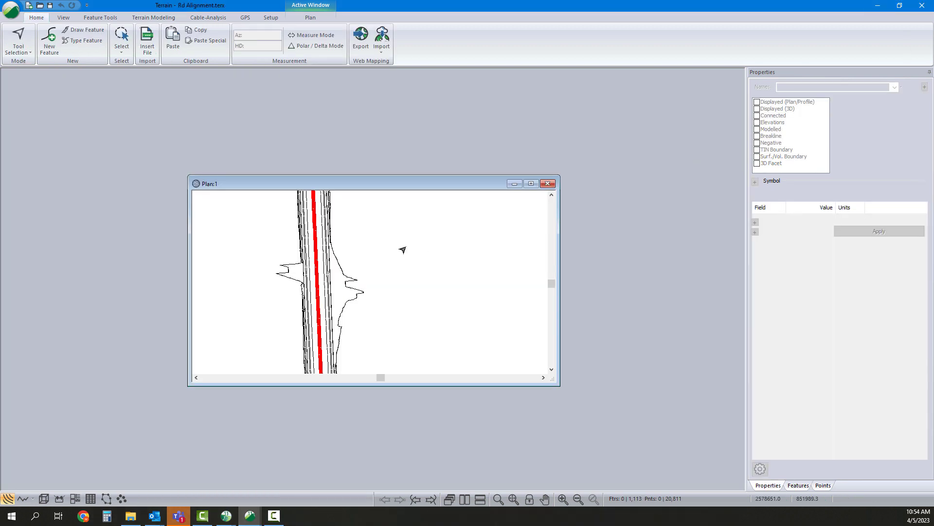
pyautogui.click(876, 6)
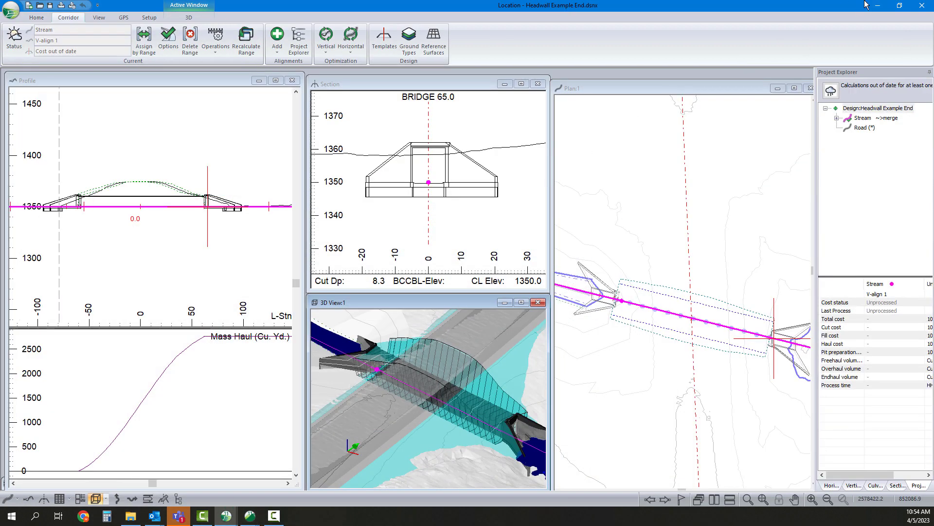
pyautogui.click(877, 6)
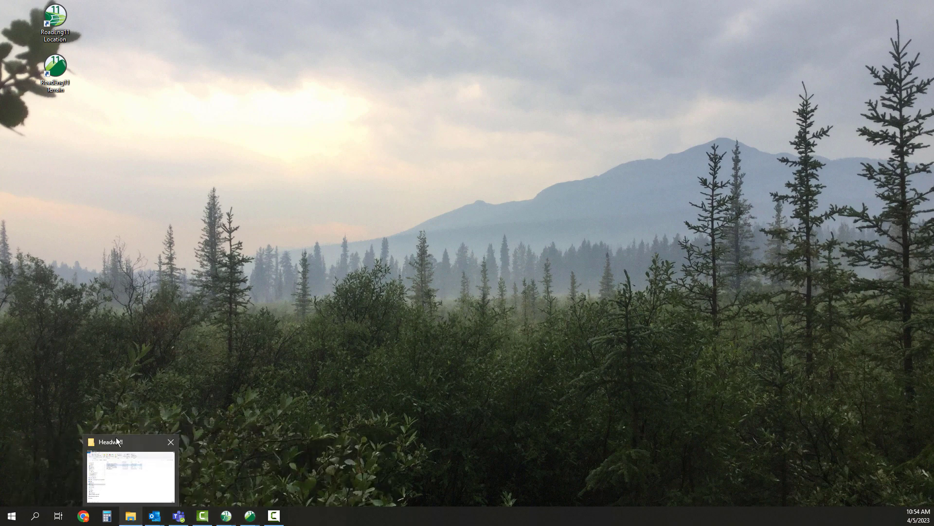
pyautogui.click(134, 519)
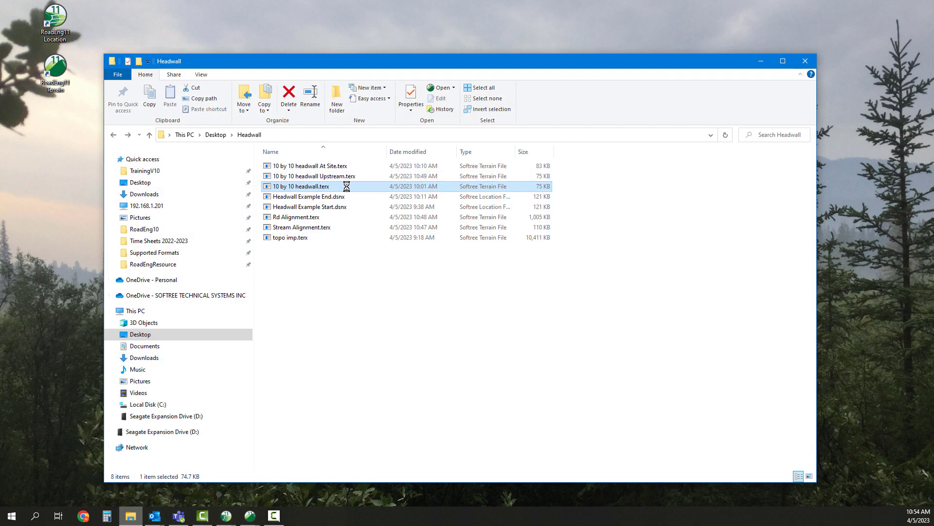
pyautogui.rightClick(308, 188)
pyautogui.moveTo(375, 258)
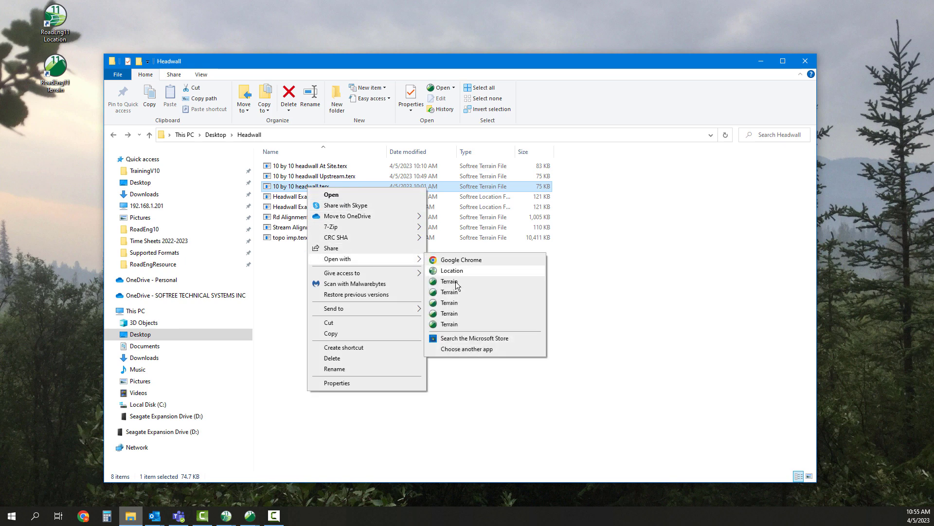
pyautogui.click(452, 282)
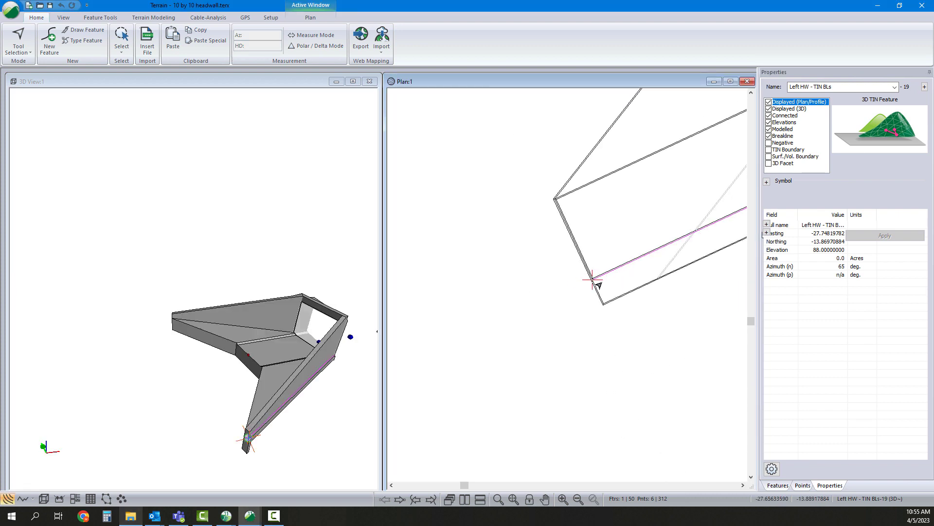
# Save a copy of the headwall model in the Headwall folder as 10 by 10 headwall Downstream.terx.
pyautogui.click(12, 21)
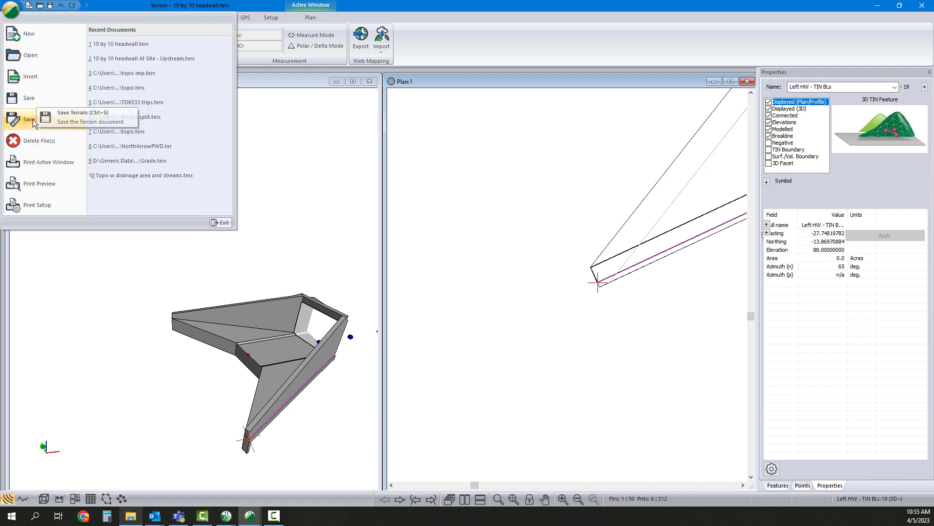
pyautogui.click(33, 120)
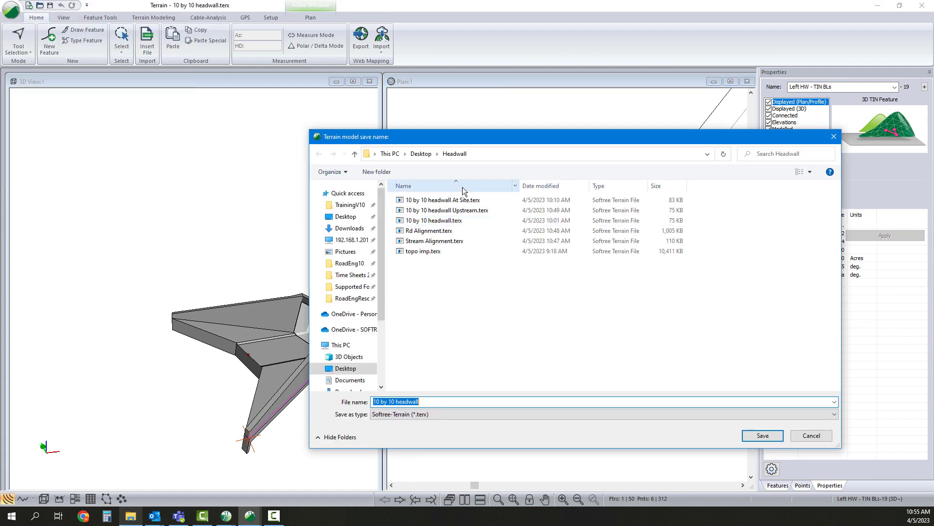
pyautogui.click(467, 210)
pyautogui.click(430, 402)
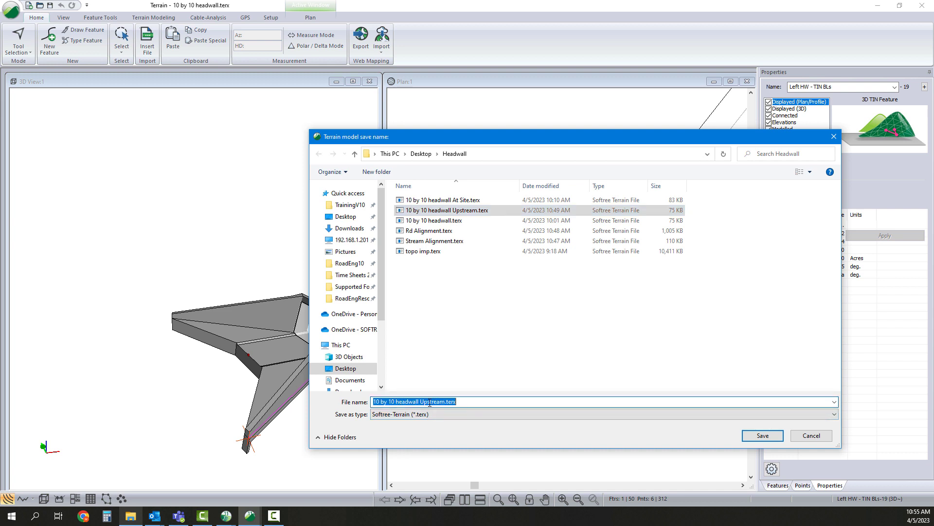
pyautogui.press('BackSpace')
pyautogui.press('BackSpace')
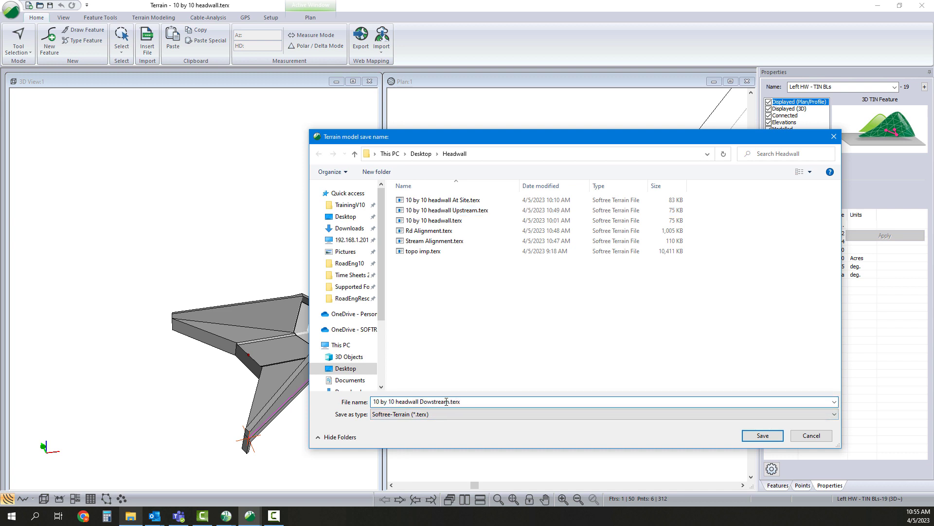
pyautogui.click(762, 435)
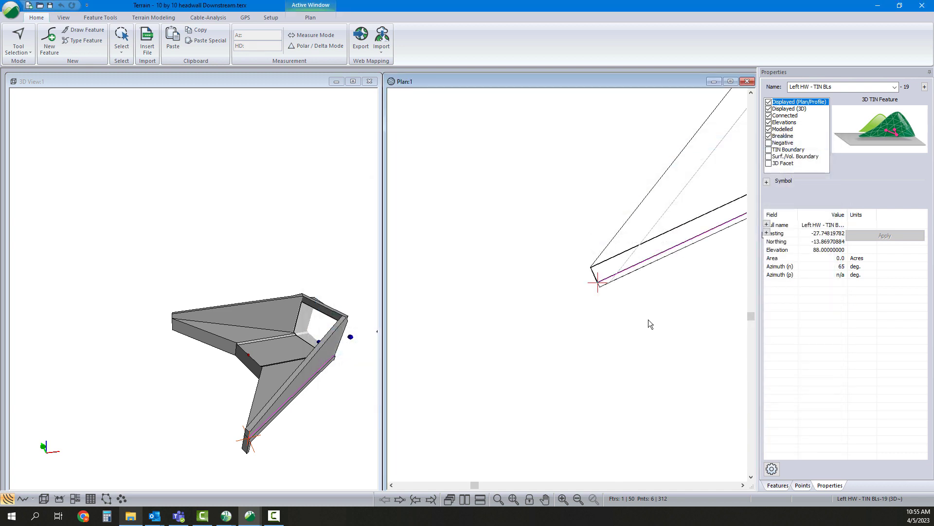
# Add 10 by 10 headwall Upstream.terx as a background file in the 3D view options.
pyautogui.scroll(-3, 682, 293)
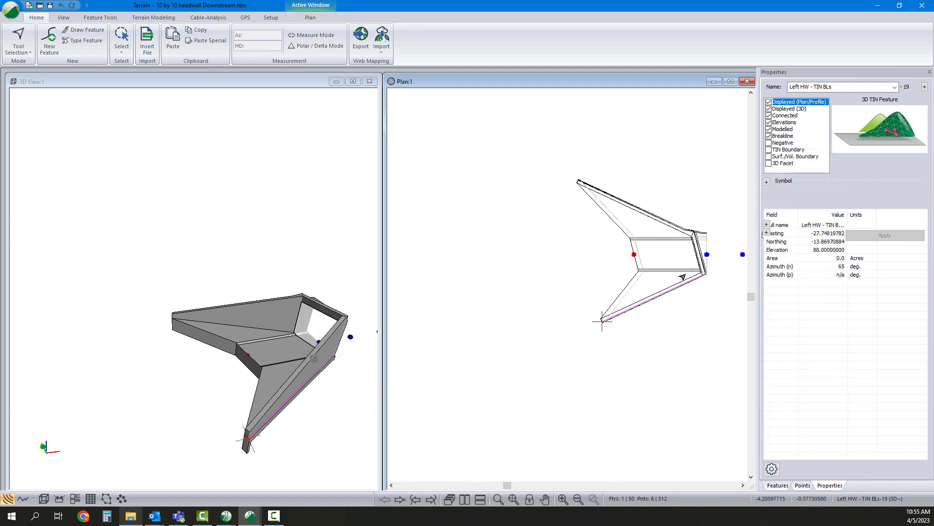
pyautogui.scroll(-3, 571, 297)
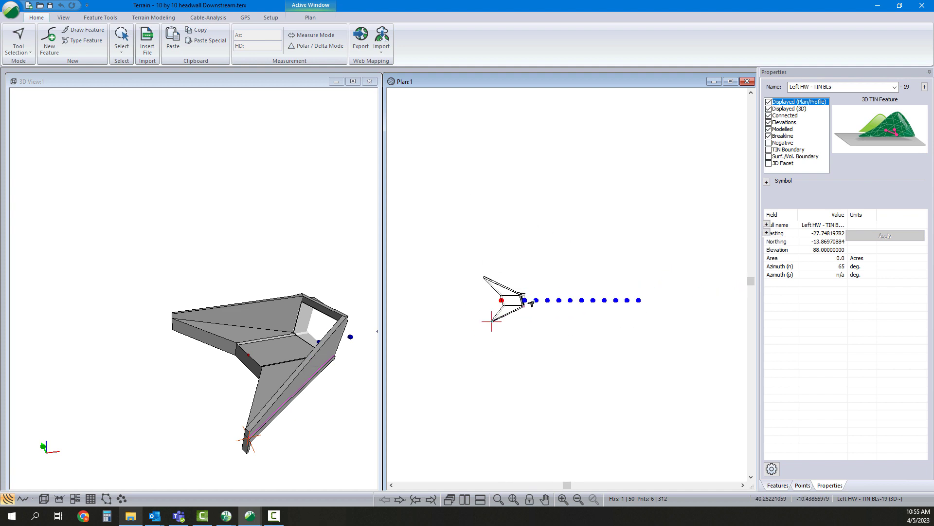
pyautogui.moveTo(604, 278); pyautogui.dragTo(559, 246, button='middle')
pyautogui.rightClick(530, 220)
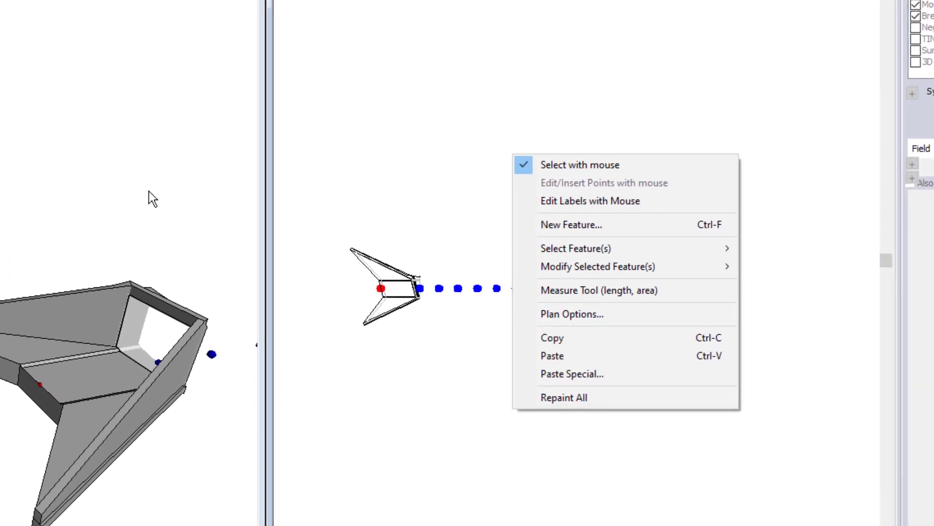
pyautogui.rightClick(312, 240)
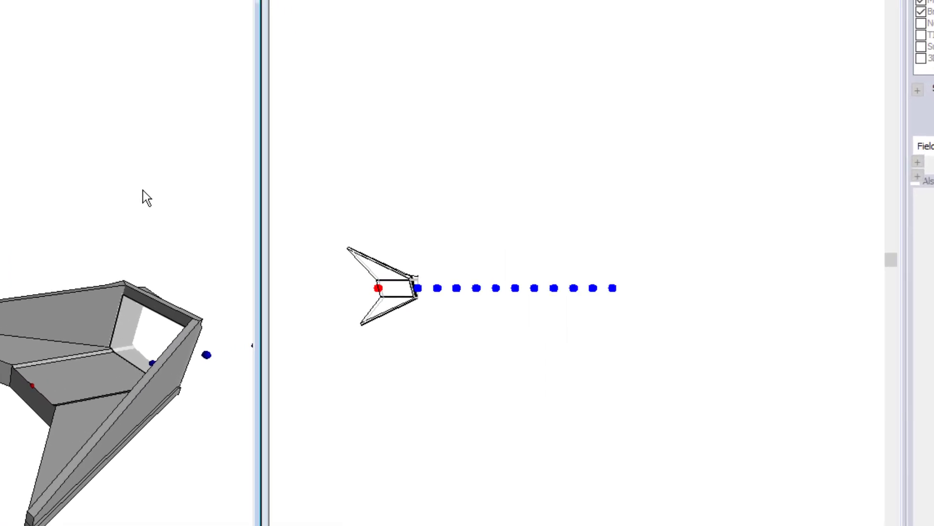
pyautogui.click(225, 310)
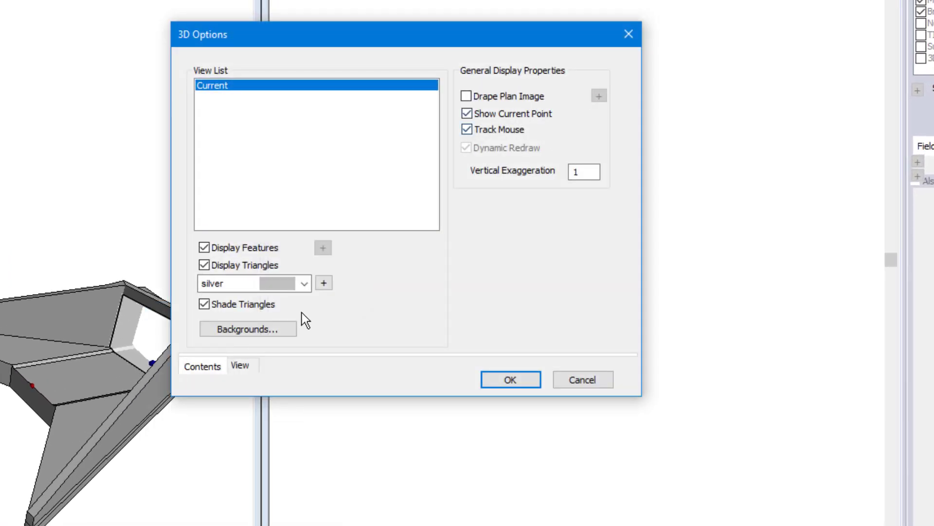
pyautogui.click(283, 325)
pyautogui.click(564, 139)
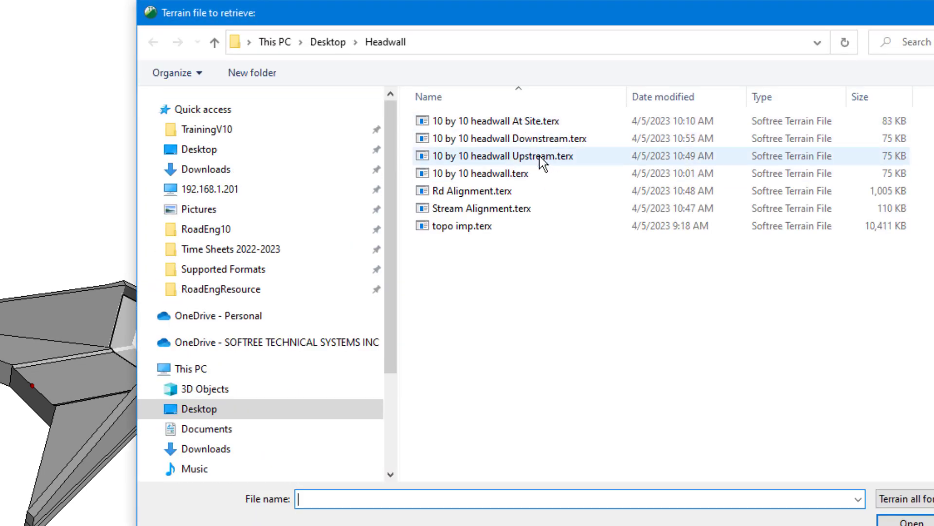
pyautogui.click(541, 156)
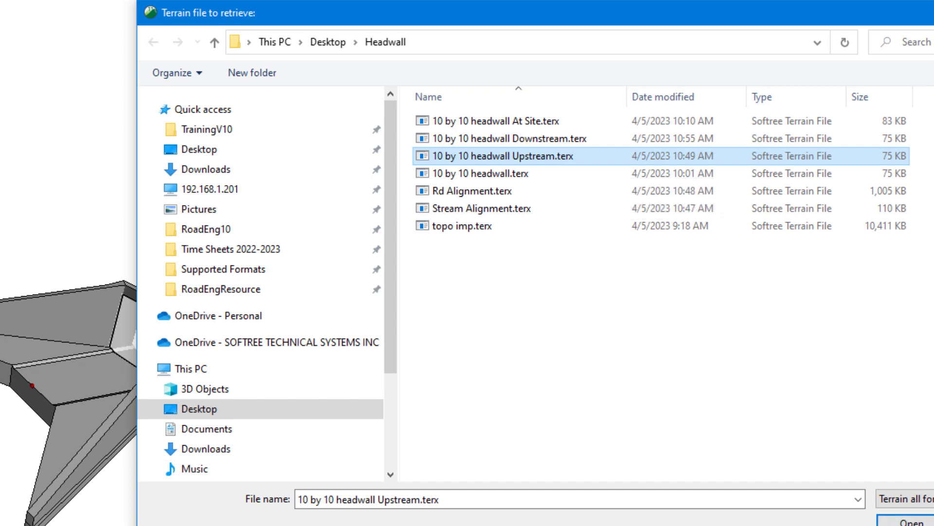
pyautogui.click(915, 522)
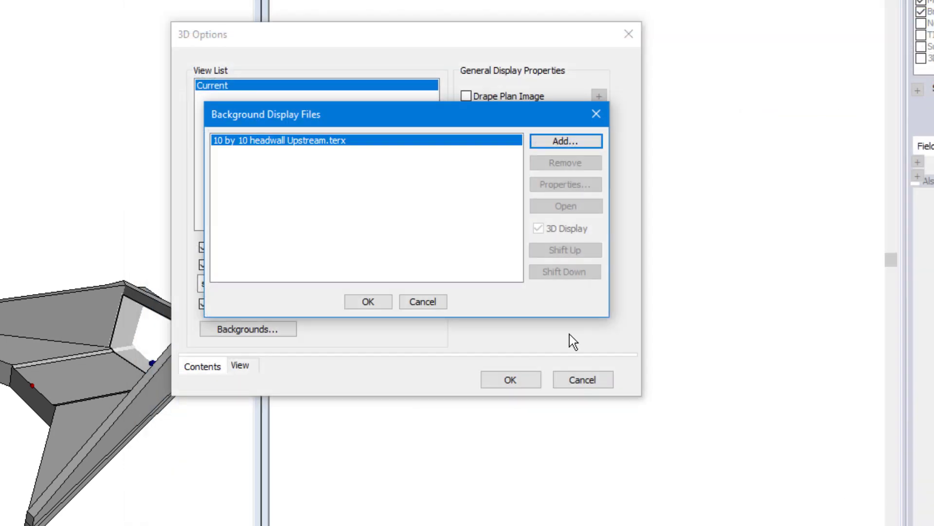
# Add Rd Alignment.terx, Stream Alignment.terx and topo imp.terx to the background display files.
pyautogui.click(559, 143)
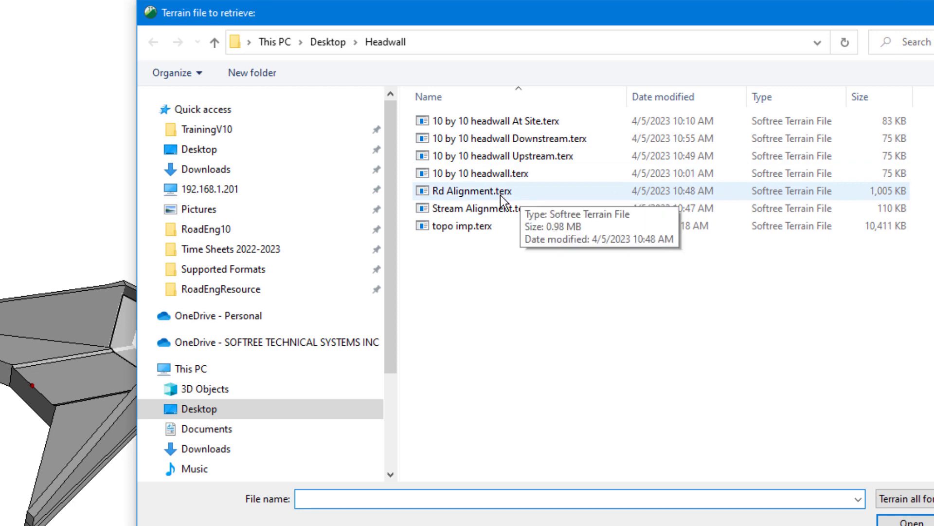
pyautogui.click(511, 196)
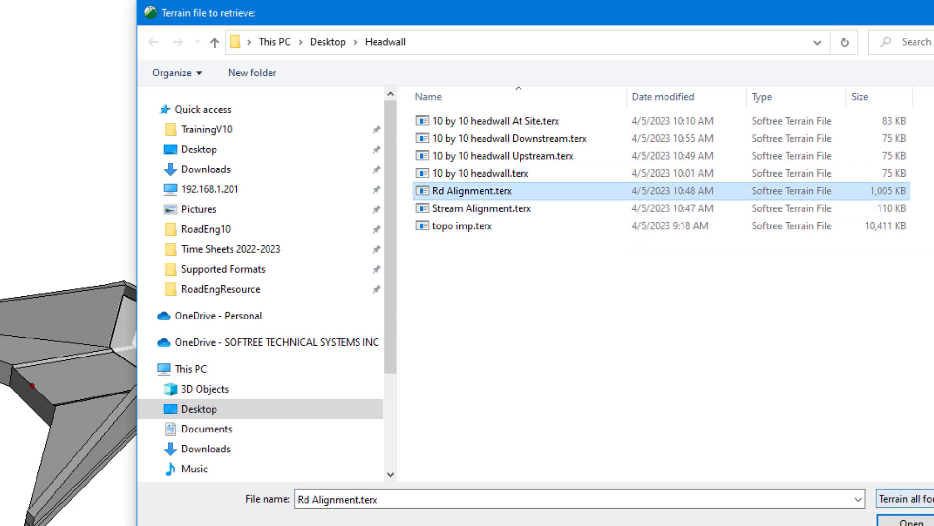
pyautogui.click(910, 522)
pyautogui.click(577, 141)
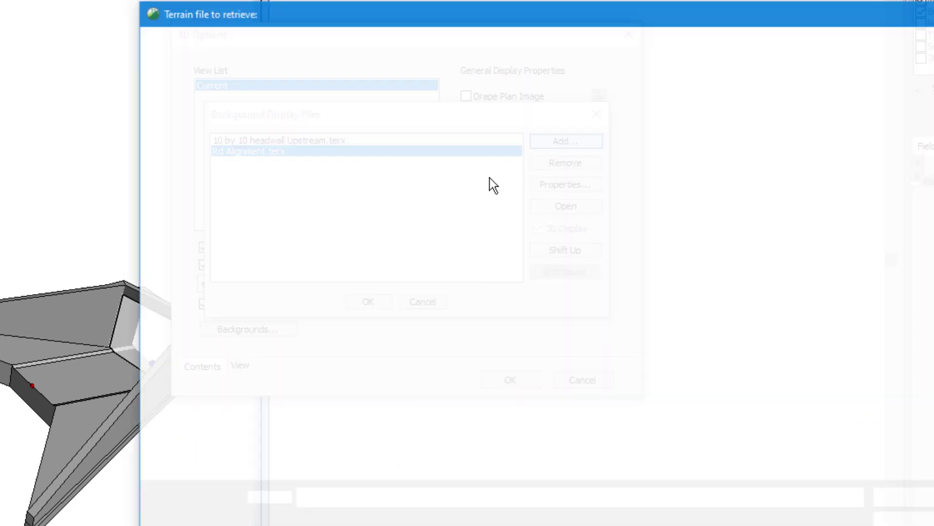
pyautogui.click(482, 209)
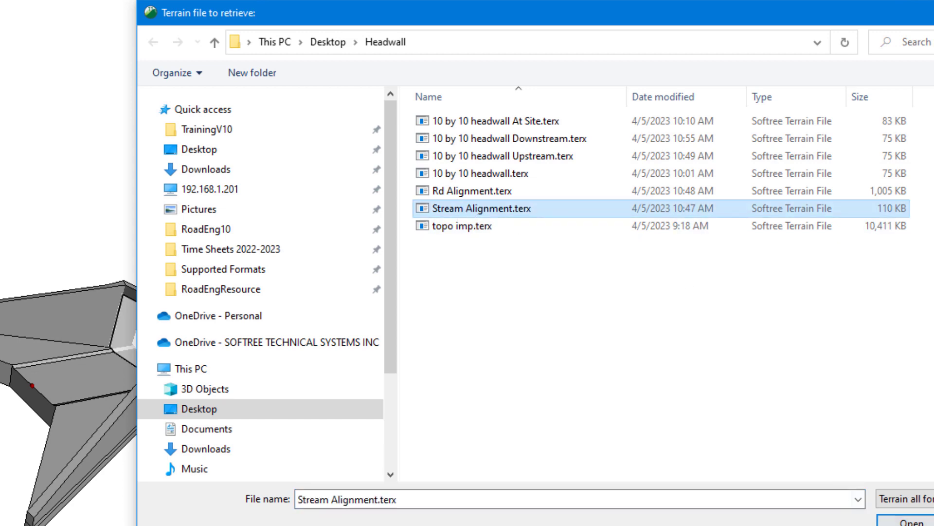
pyautogui.click(910, 522)
pyautogui.click(535, 144)
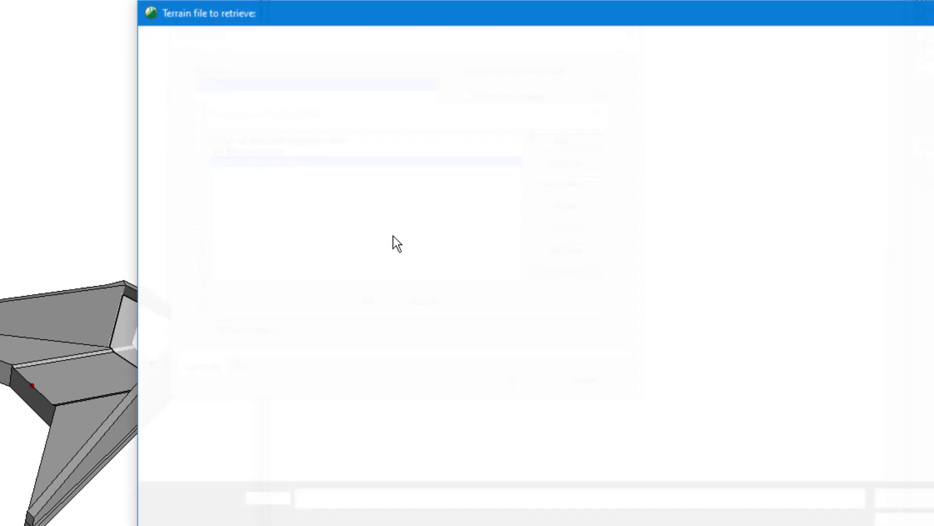
pyautogui.click(462, 225)
pyautogui.click(905, 522)
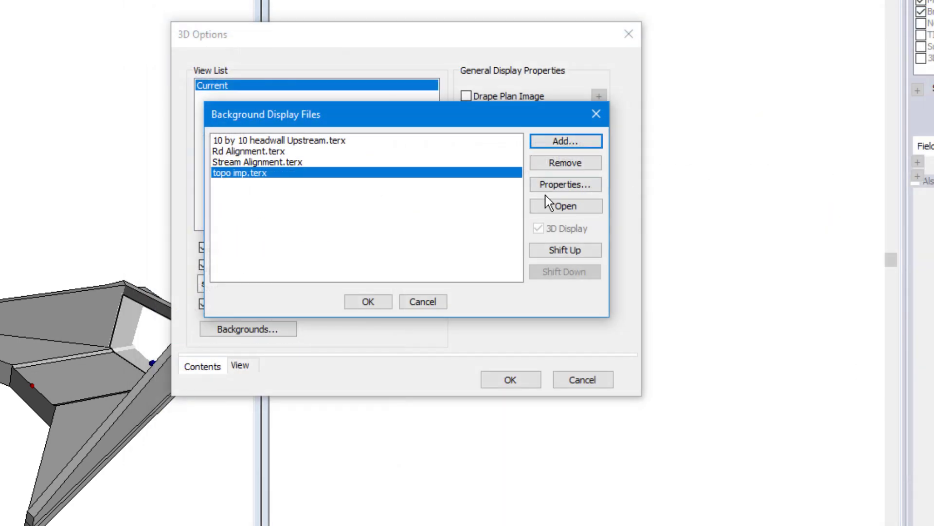
# Move topo imp.terx to the start of the background file order and accept the list.
pyautogui.click(571, 252)
pyautogui.click(571, 252)
pyautogui.click(571, 252)
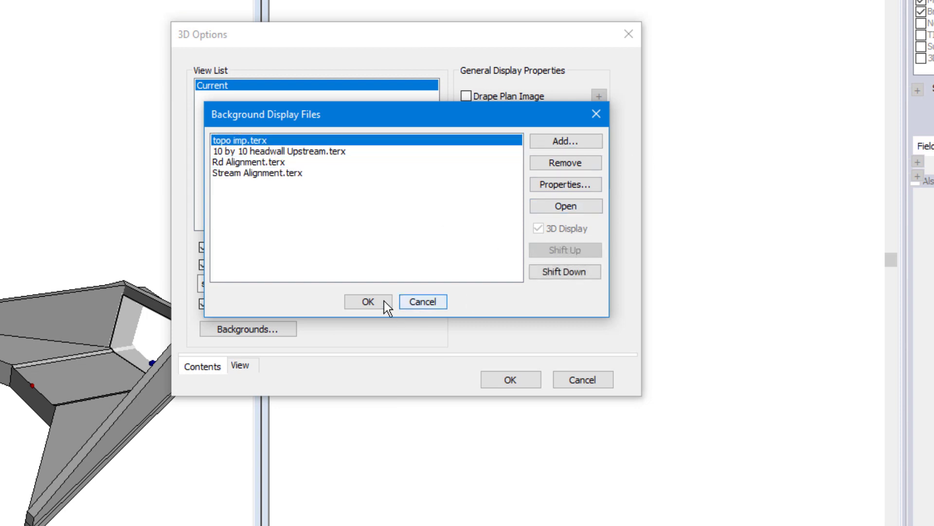
pyautogui.click(368, 303)
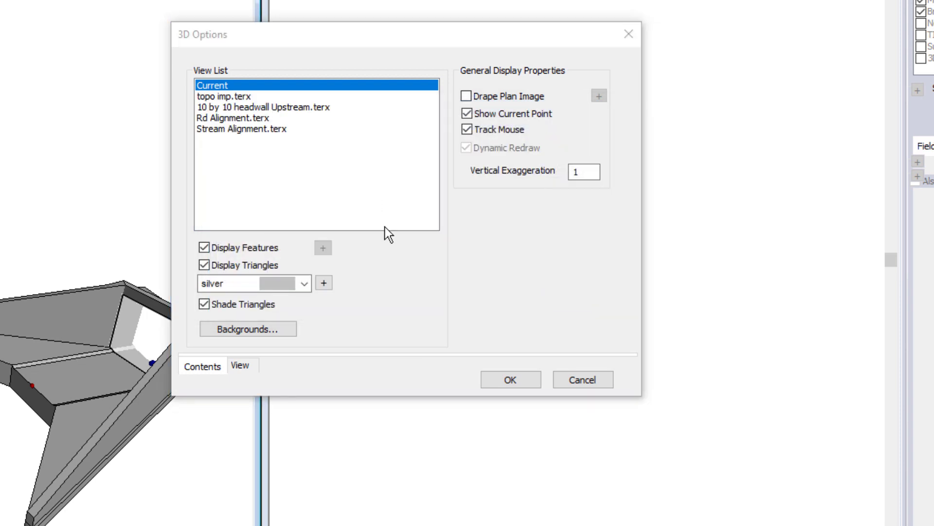
# Enable snapping for the 10 by 10 headwall Upstream.terx background and accept its properties.
pyautogui.click(246, 108)
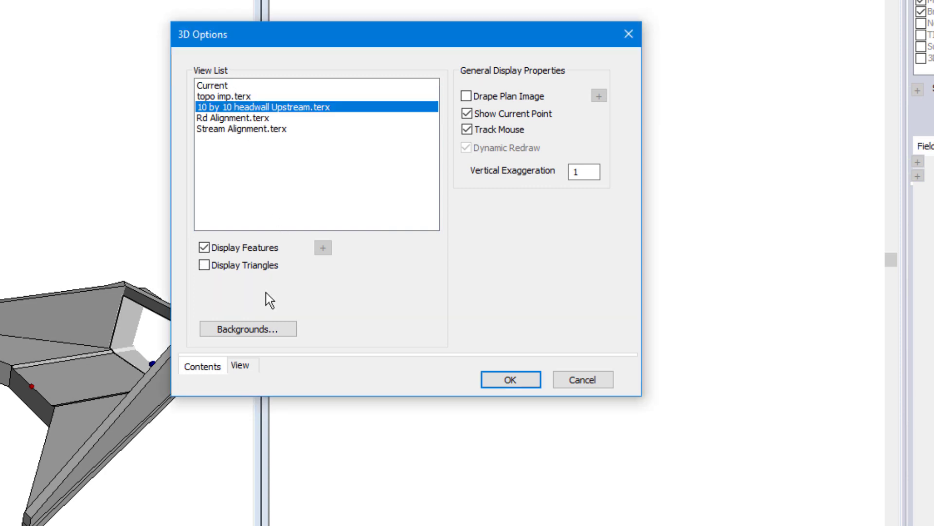
pyautogui.click(242, 331)
pyautogui.click(288, 152)
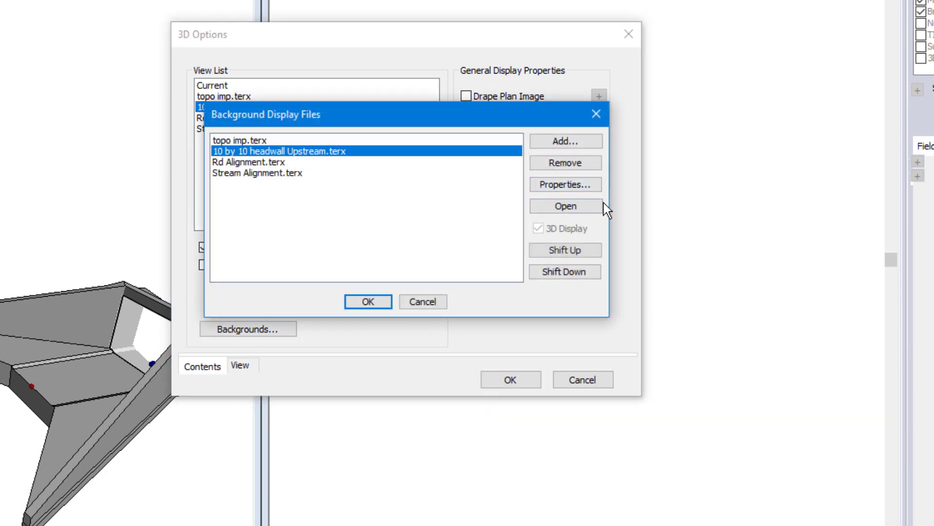
pyautogui.click(582, 181)
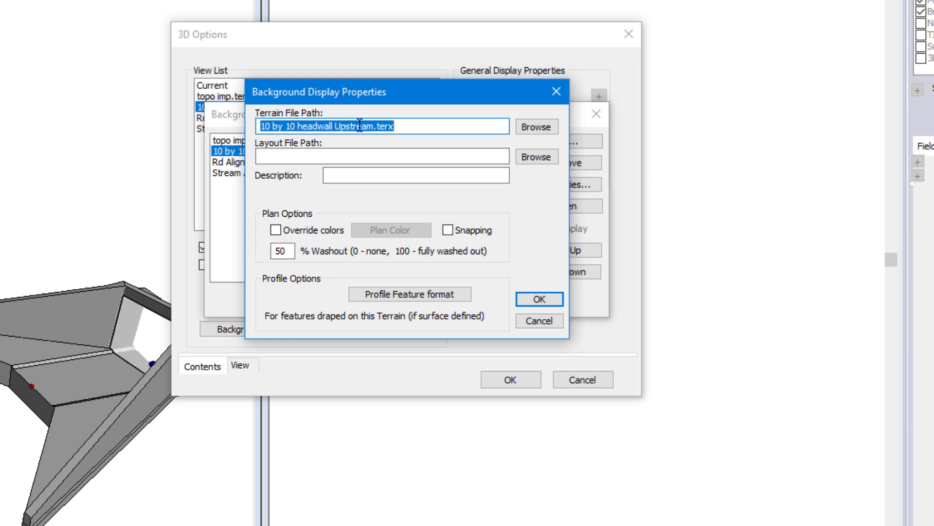
pyautogui.click(449, 231)
pyautogui.click(540, 299)
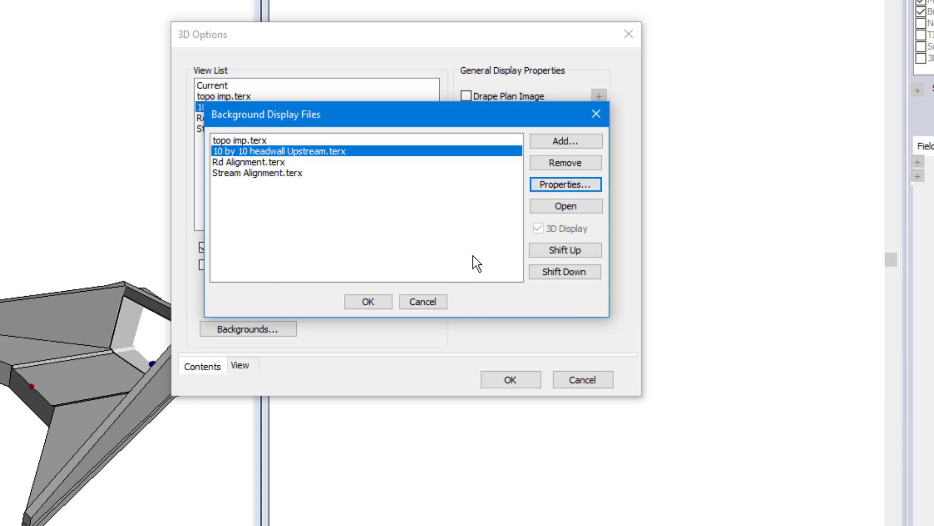
pyautogui.click(384, 303)
# Display topo imp.terx as shaded white triangles in the 3D view with an alpha channel of 120.
pyautogui.click(234, 97)
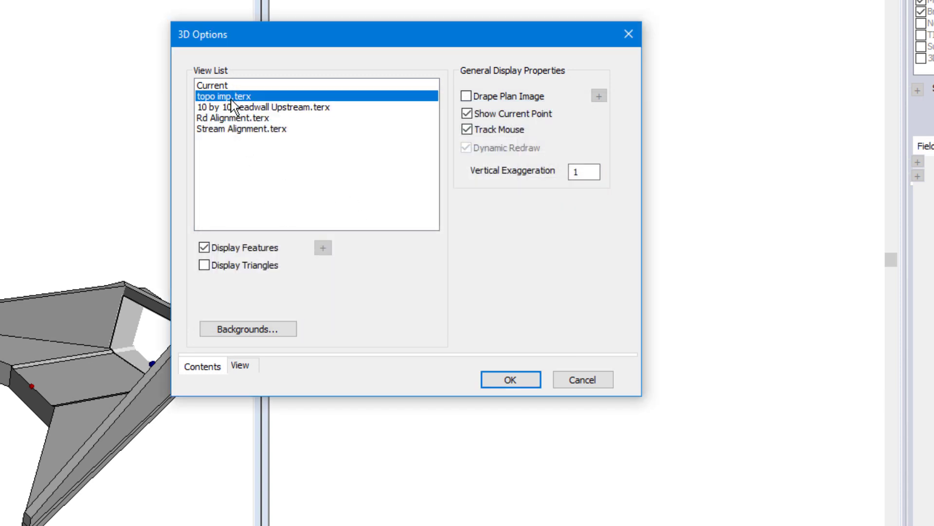
pyautogui.click(203, 265)
pyautogui.click(285, 283)
pyautogui.scroll(2, 256, 14)
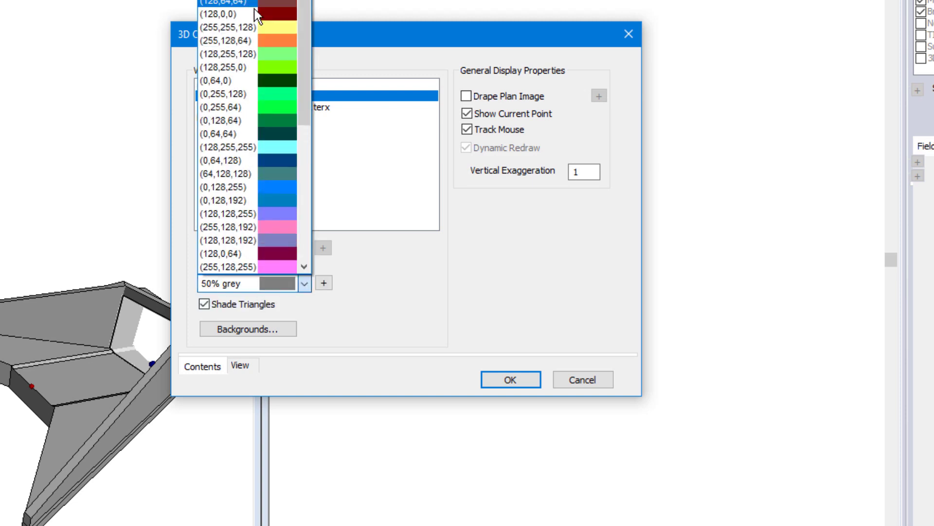
pyautogui.scroll(5, 254, 9)
pyautogui.click(254, 1)
pyautogui.click(325, 286)
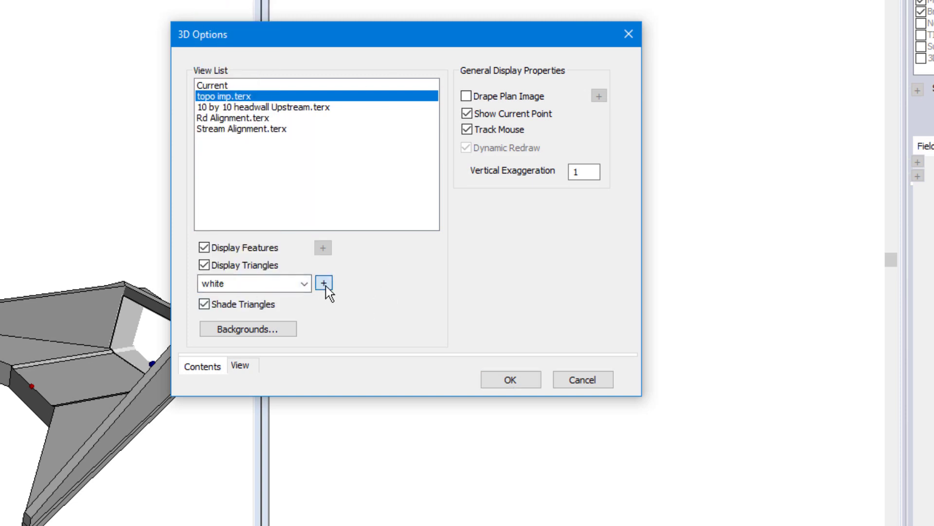
pyautogui.doubleClick(598, 351)
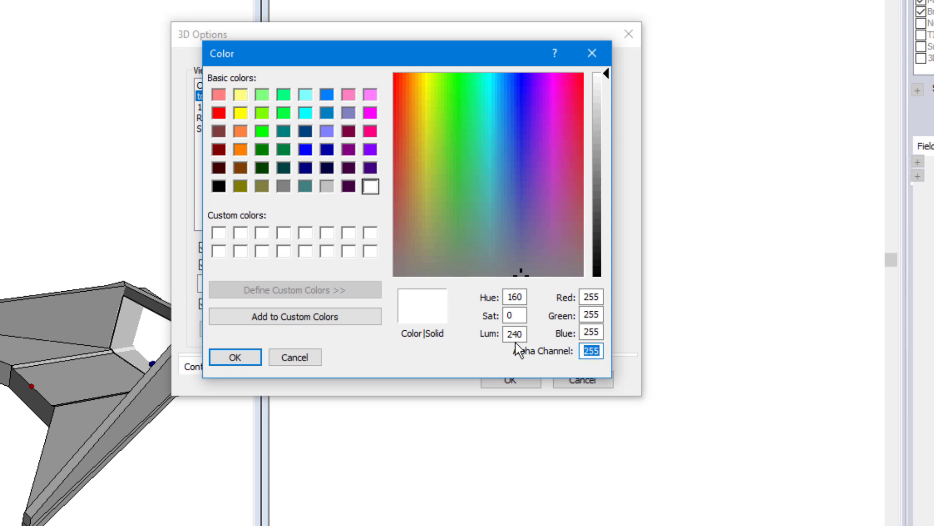
pyautogui.click(243, 356)
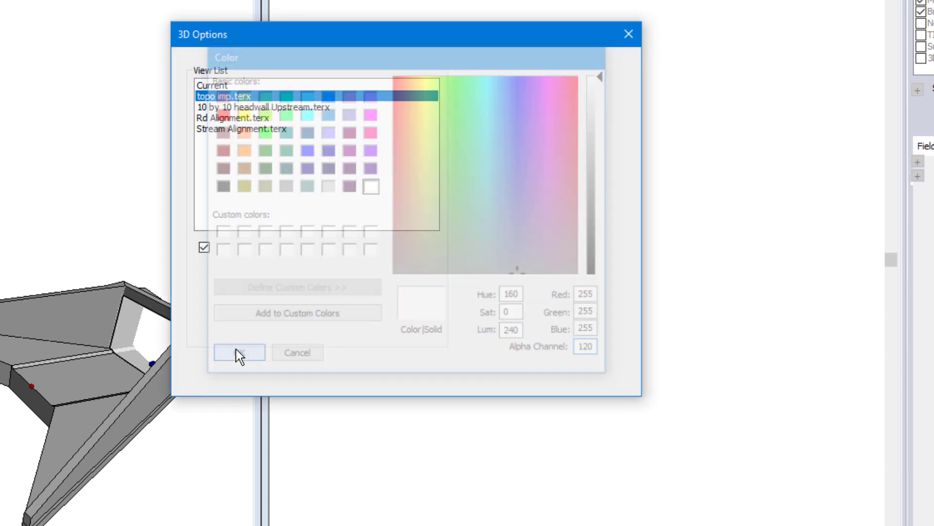
# Display Rd Alignment.terx as shaded triangles in color (128,255,255) with an alpha channel of 200.
pyautogui.click(241, 118)
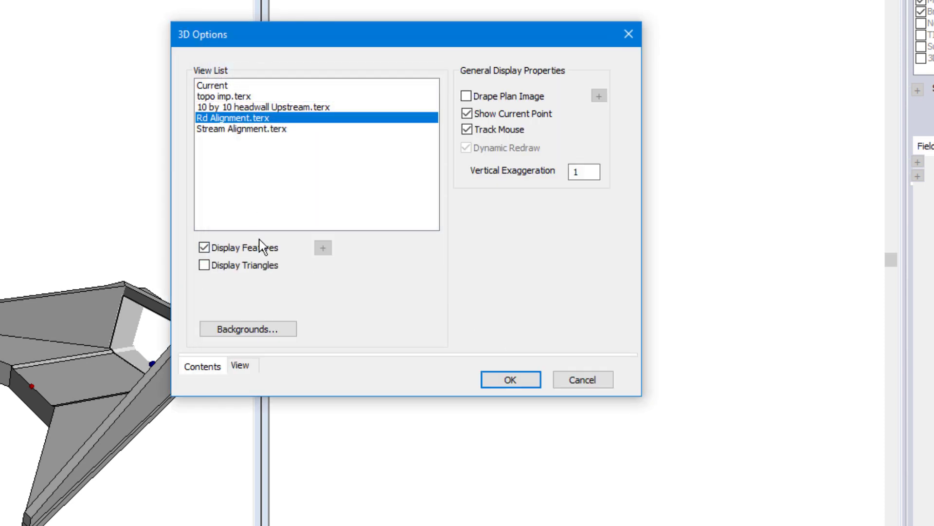
pyautogui.click(204, 265)
pyautogui.click(204, 304)
pyautogui.click(297, 284)
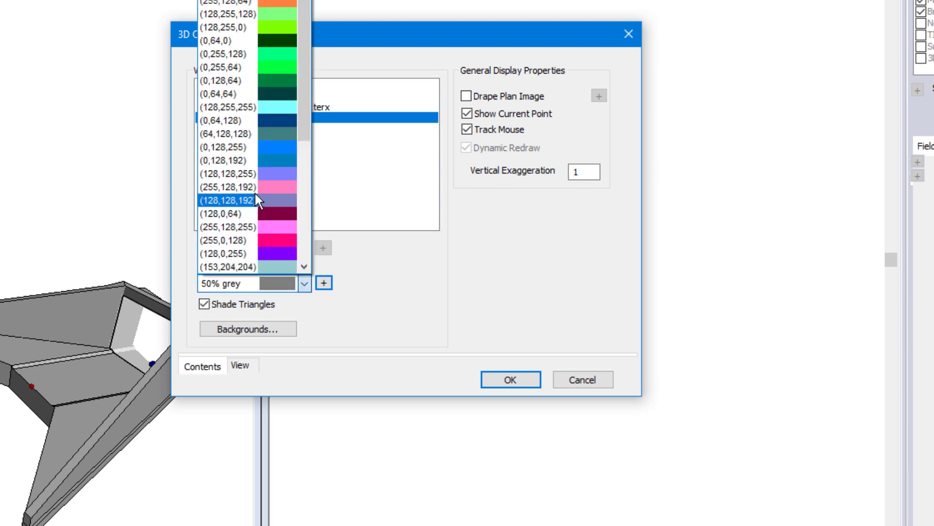
pyautogui.click(277, 107)
pyautogui.click(324, 282)
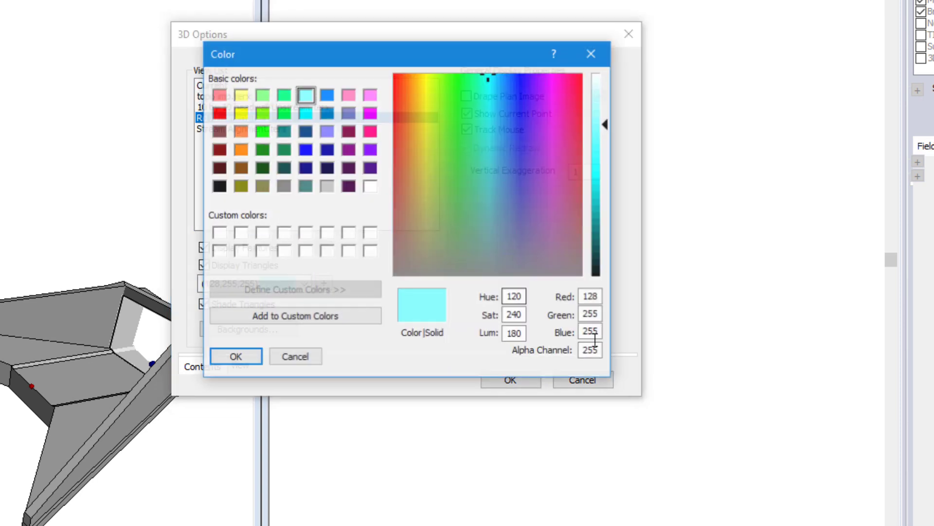
pyautogui.doubleClick(590, 350)
pyautogui.write('200')
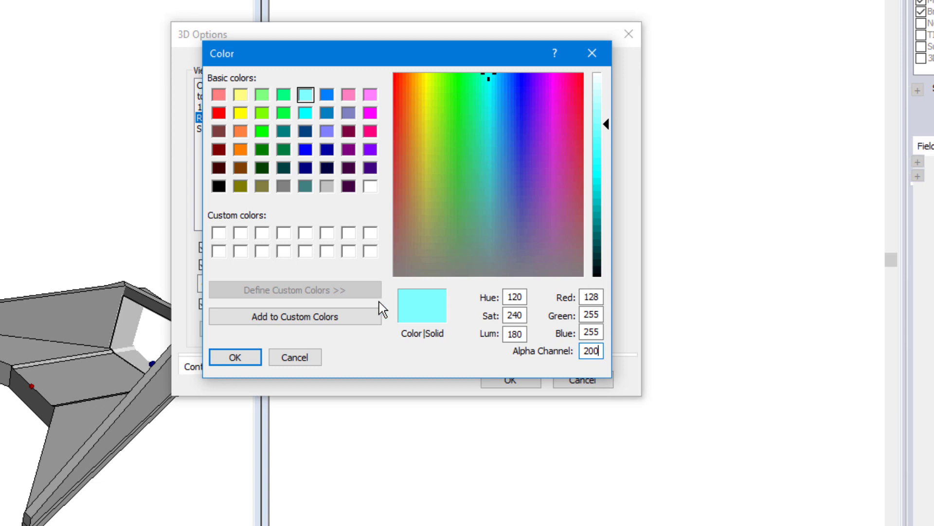
pyautogui.click(236, 357)
# Display 10 by 10 headwall Upstream.terx with shaded 50% grey triangles and accept the 3D options.
pyautogui.click(242, 107)
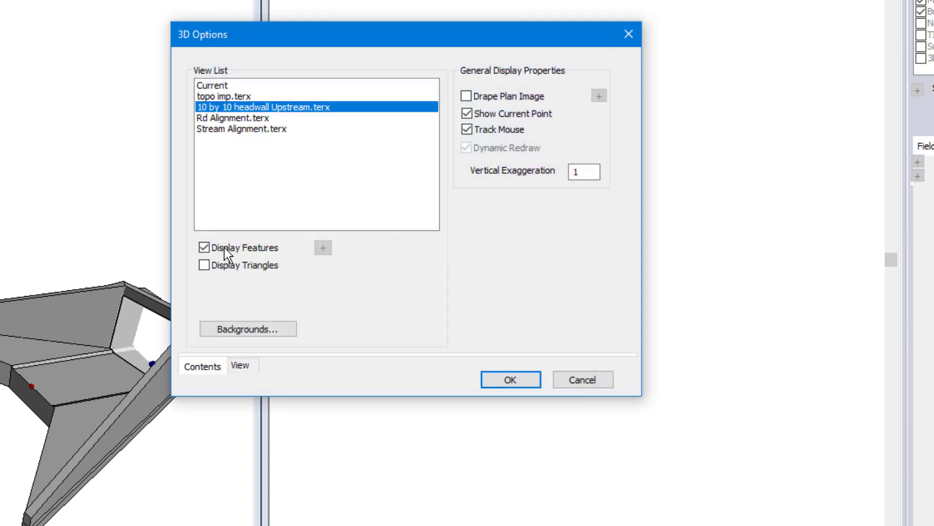
pyautogui.click(204, 265)
pyautogui.click(205, 304)
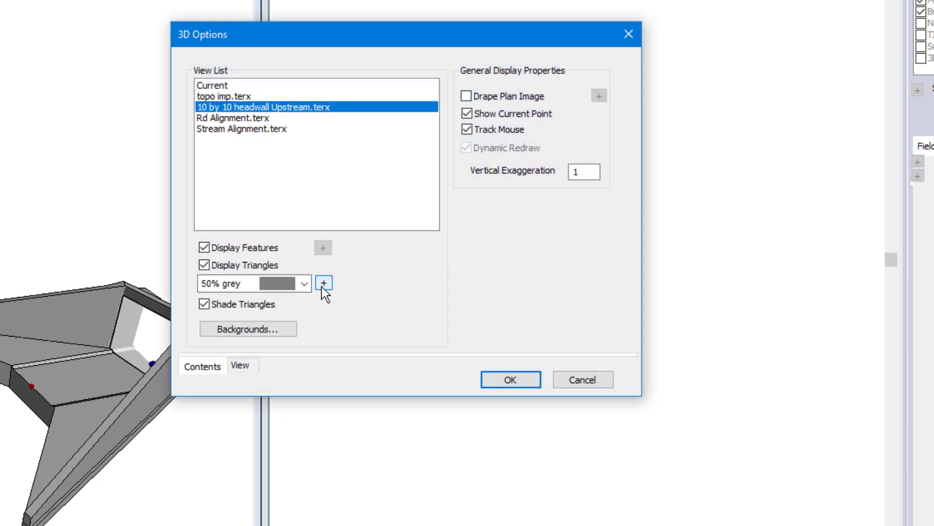
pyautogui.click(510, 379)
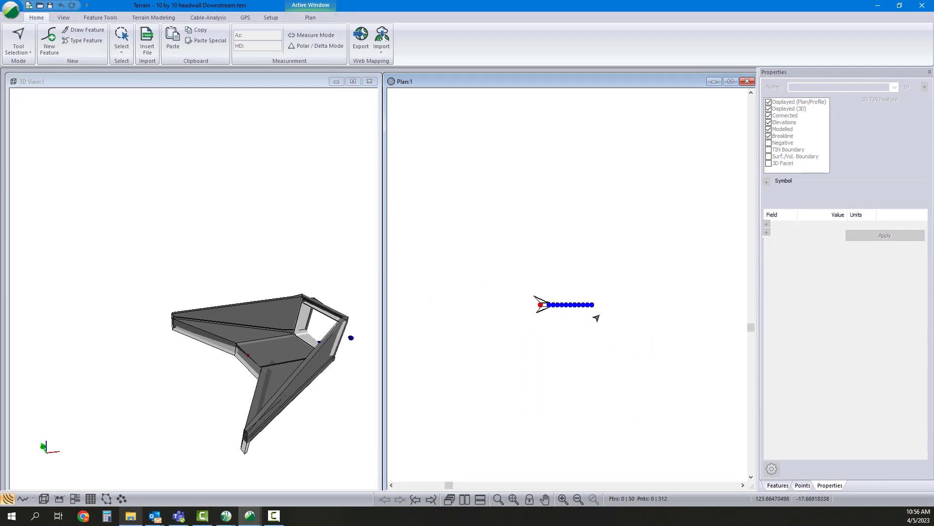
# Zoom the plan view to its full extents and select all the headwall features.
pyautogui.scroll(-3, 605, 319)
pyautogui.rightClick(584, 251)
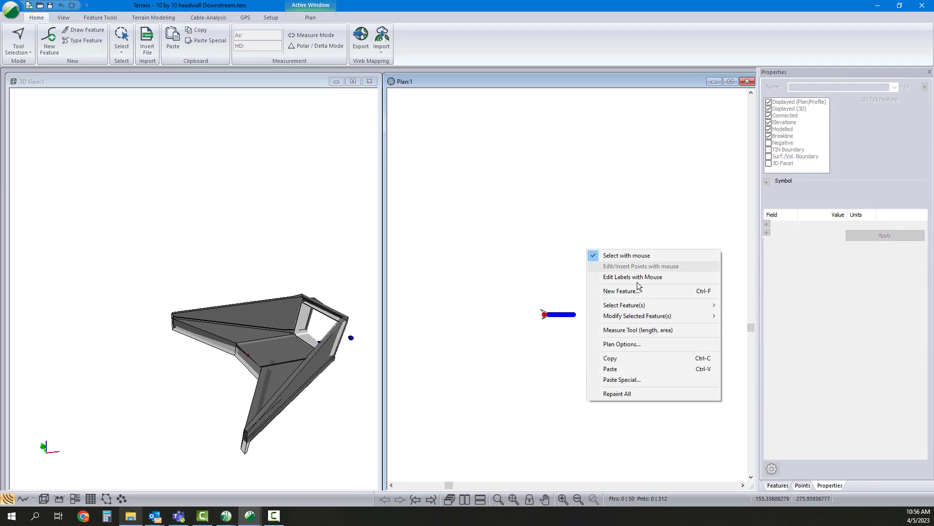
pyautogui.click(557, 86)
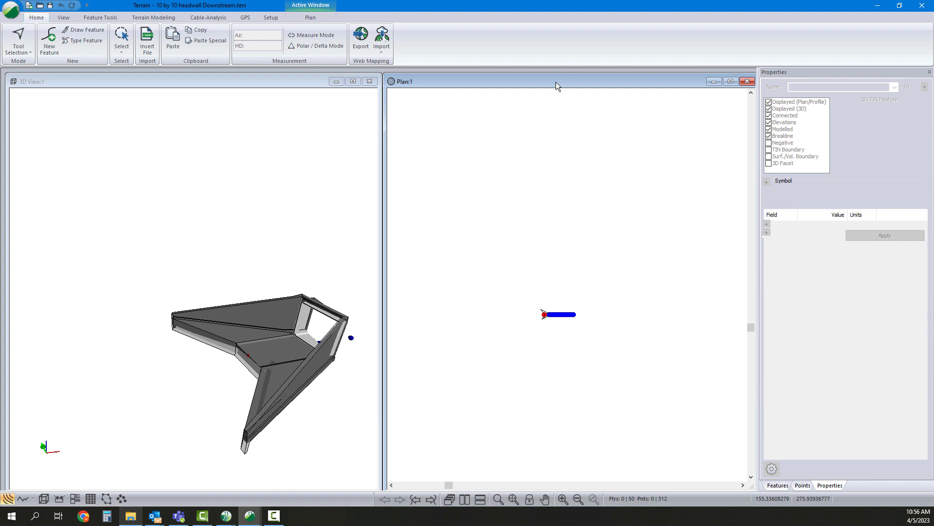
pyautogui.click(514, 499)
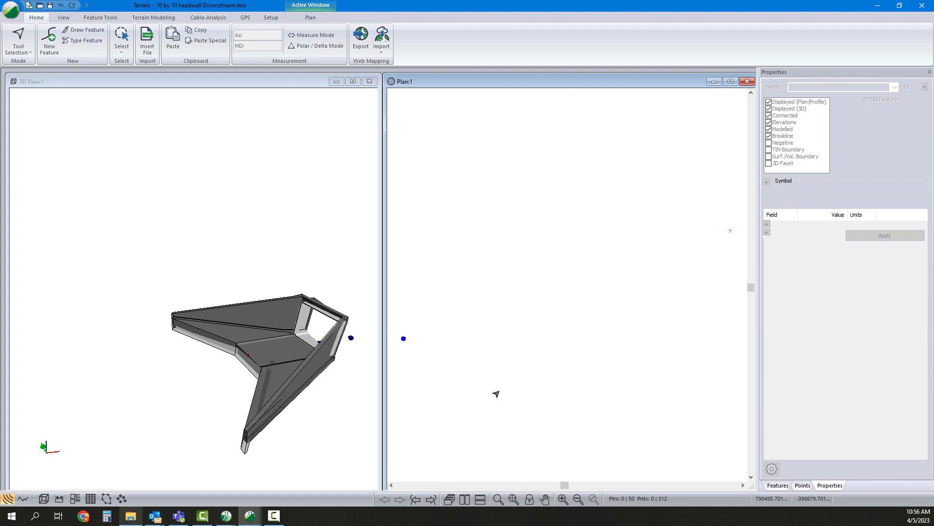
pyautogui.moveTo(267, 523)
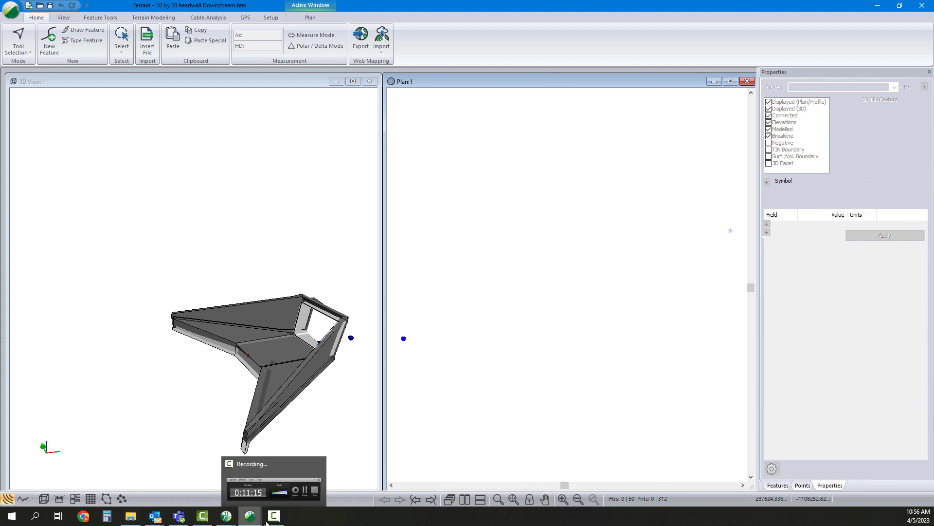
pyautogui.click(497, 355)
pyautogui.click(404, 338)
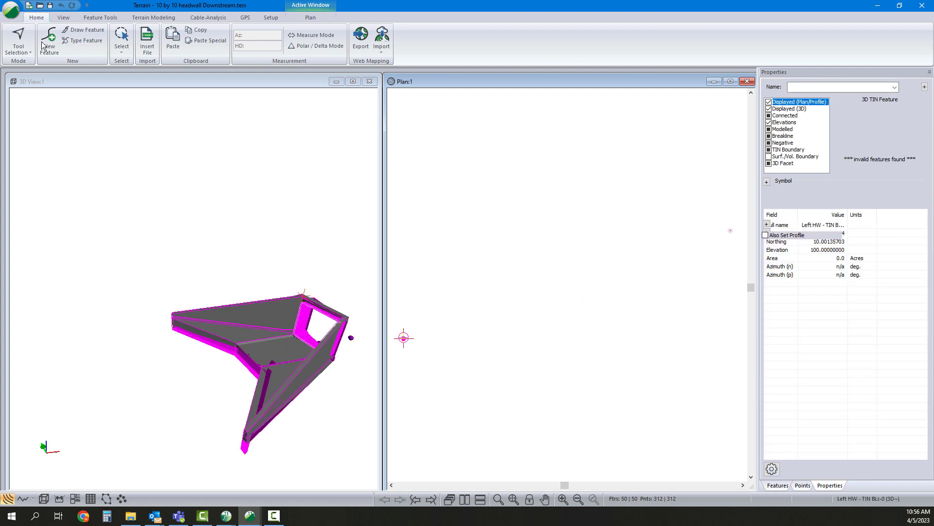
# Close the 3D view and maximize the plan window.
pyautogui.click(370, 82)
pyautogui.doubleClick(679, 87)
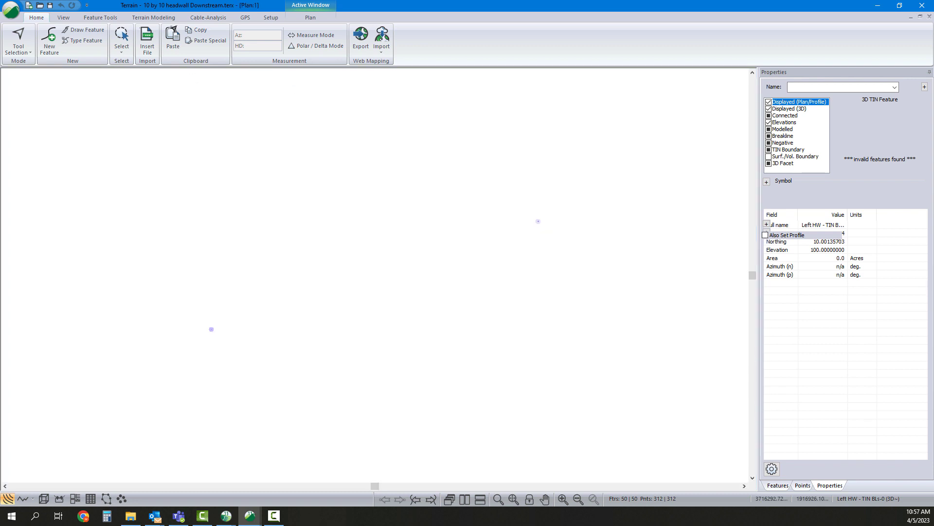
# Move the selected headwall features by rectangle to the distant background files' location in the plan.
pyautogui.click(100, 17)
pyautogui.click(153, 48)
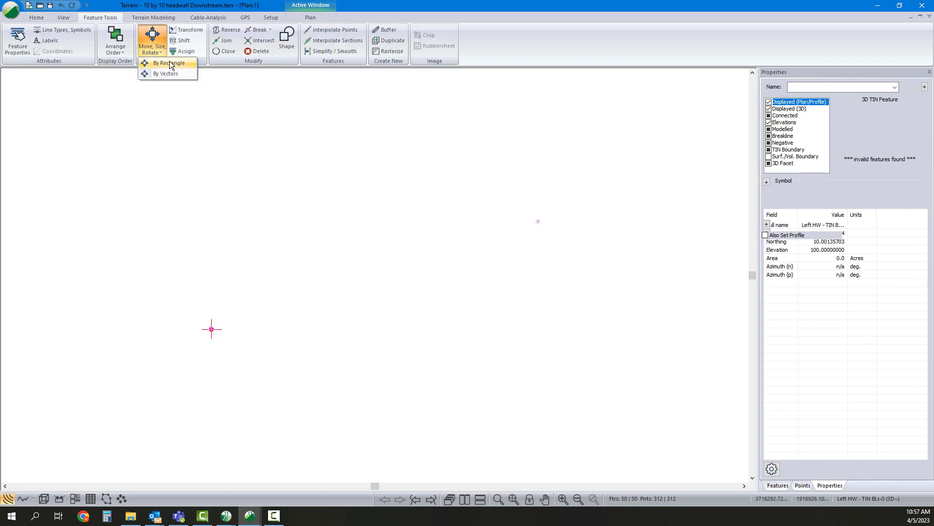
pyautogui.click(168, 63)
pyautogui.click(486, 278)
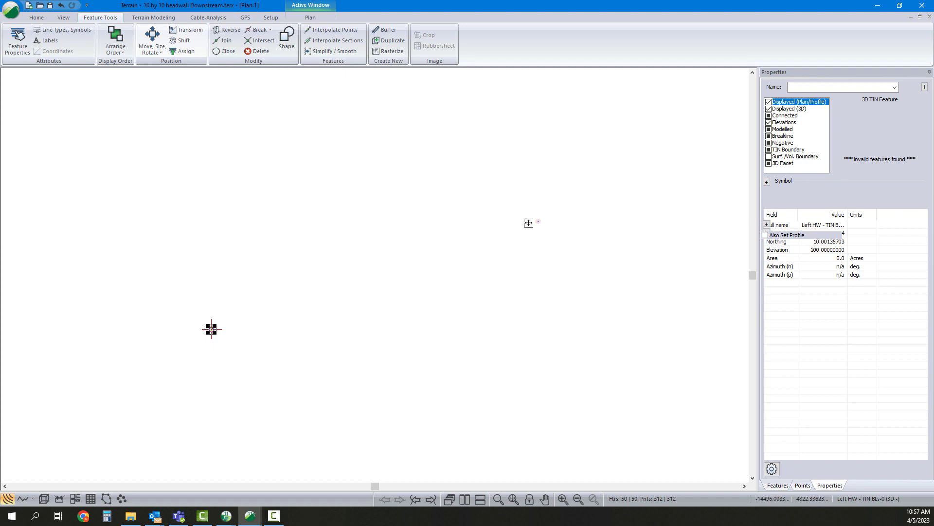
pyautogui.moveTo(536, 220); pyautogui.dragTo(537, 220)
pyautogui.click(514, 499)
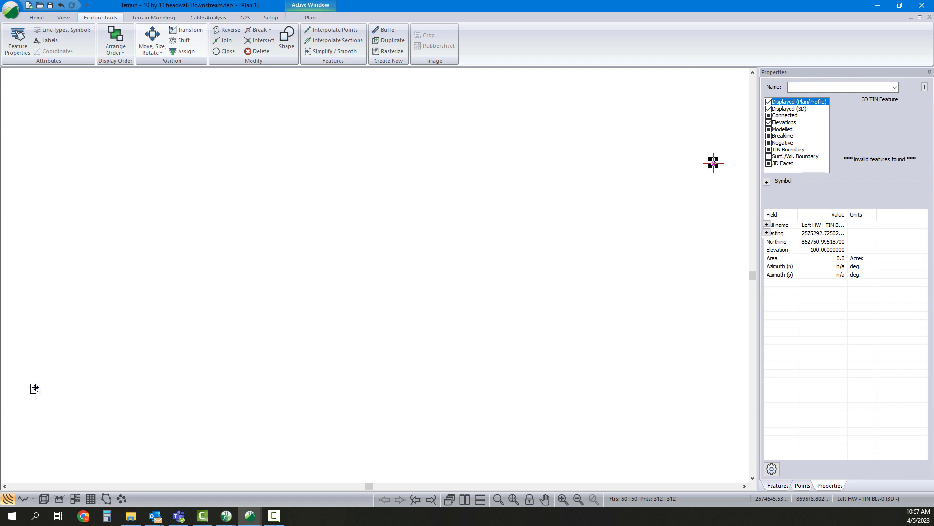
# Move the headwall features back to the area near their original coordinates.
pyautogui.click(35, 388)
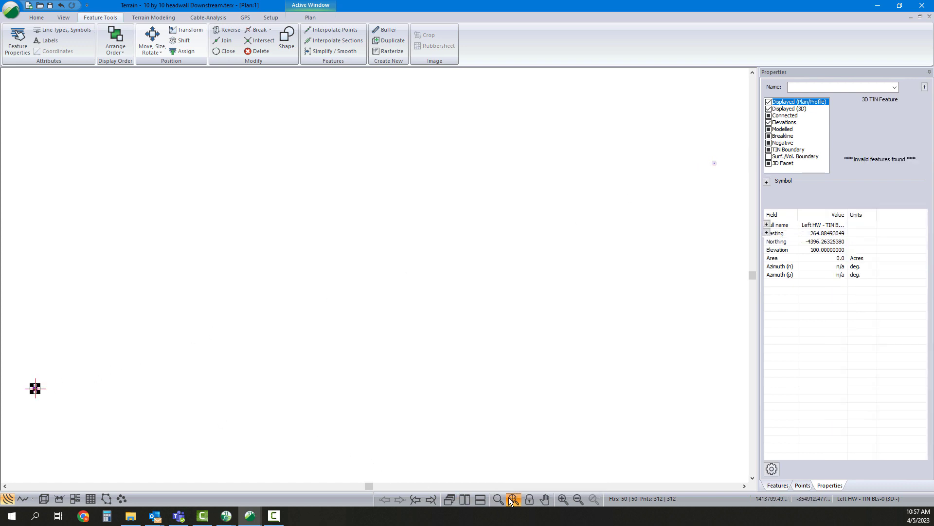
pyautogui.moveTo(118, 350); pyautogui.dragTo(225, 329, button='middle')
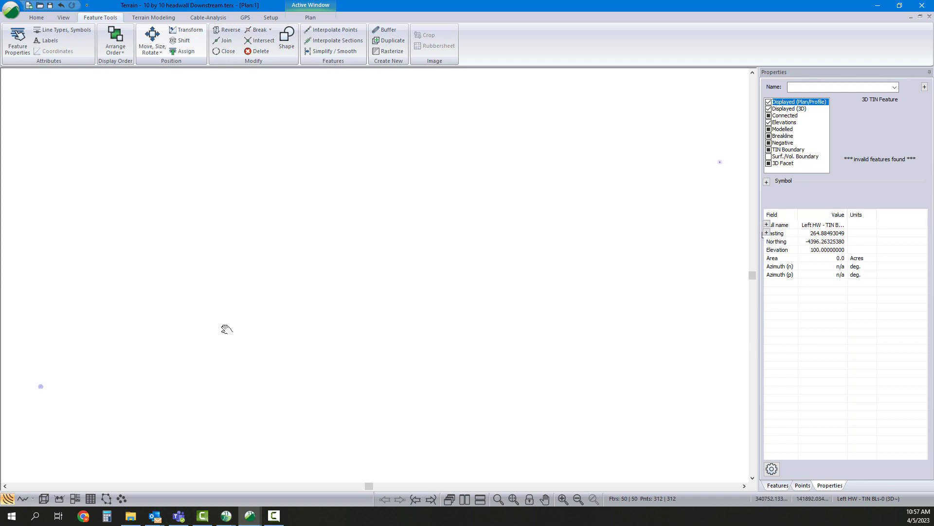
pyautogui.scroll(3, 142, 368)
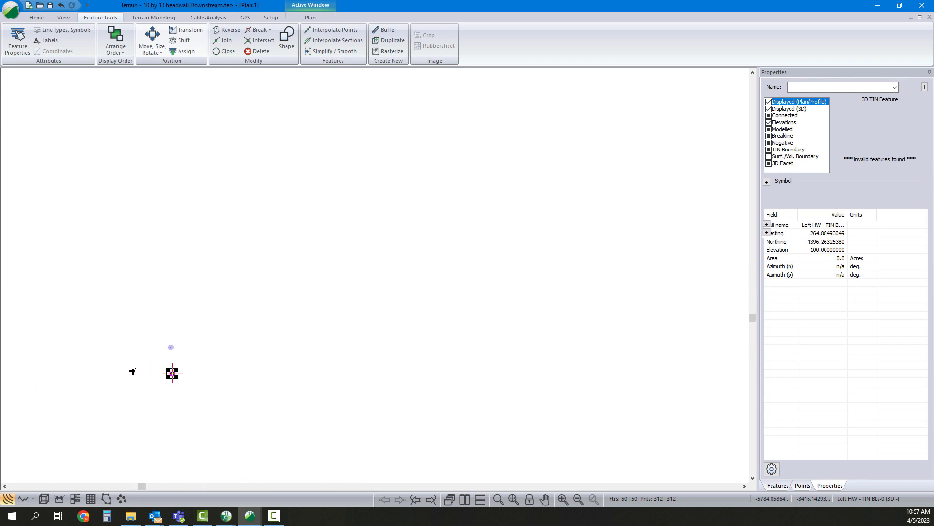
# Examine the list of background display files in the plan window options.
pyautogui.rightClick(200, 330)
pyautogui.click(244, 424)
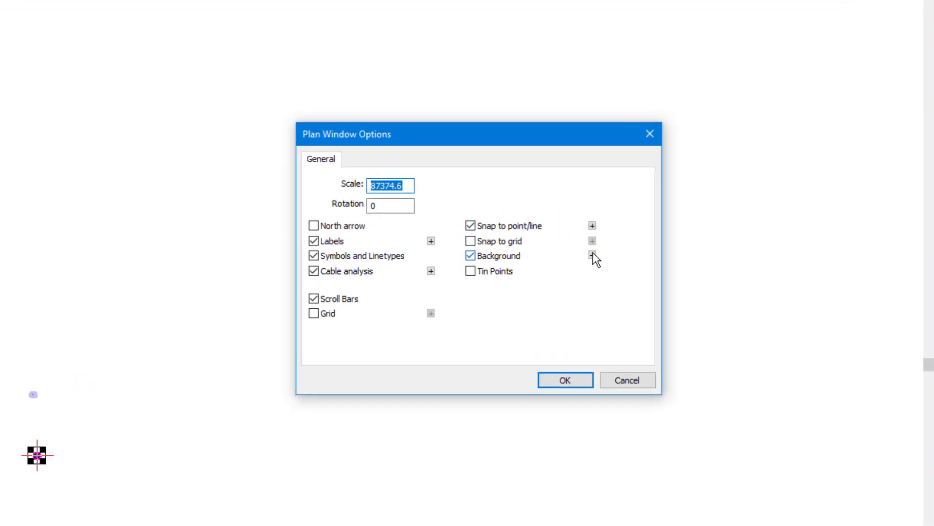
pyautogui.click(511, 249)
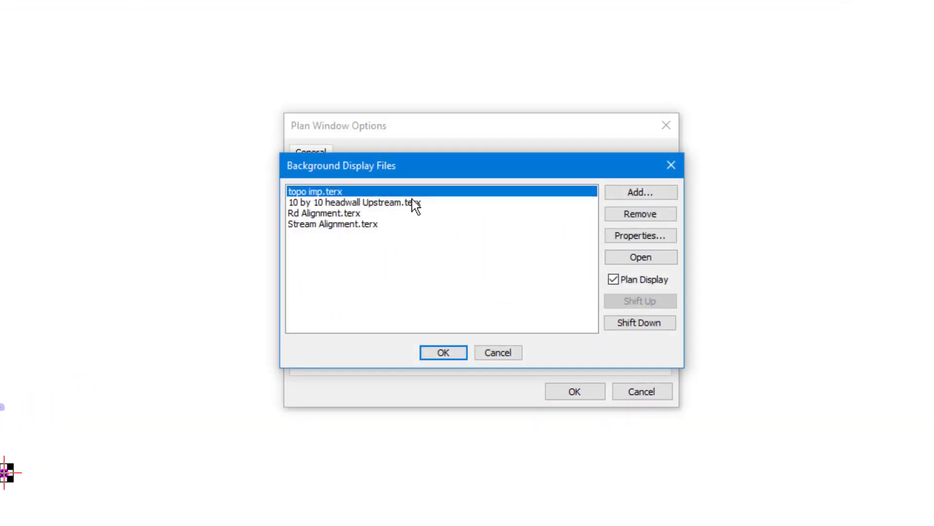
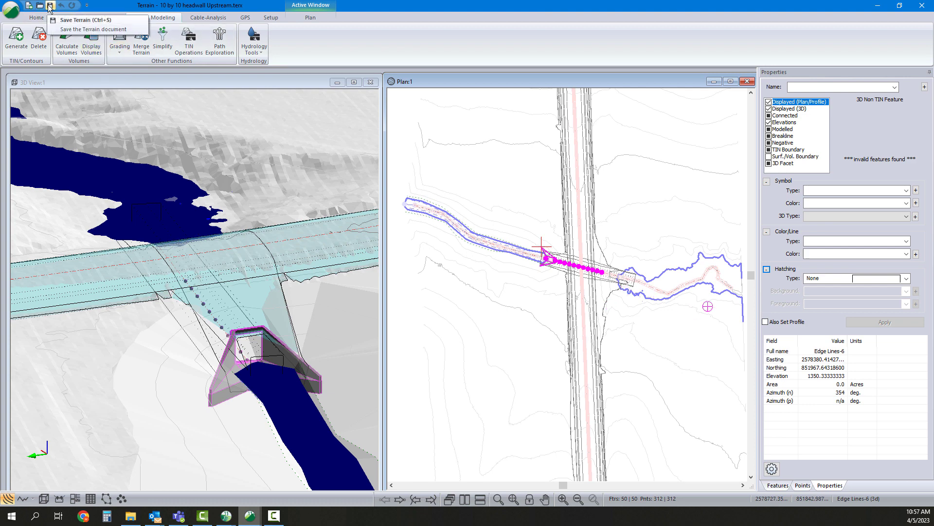
# Return to the 10 by 10 headwall Downstream terrain, cancel its open options dialogs and load the modified external files.
pyautogui.moveTo(252, 517)
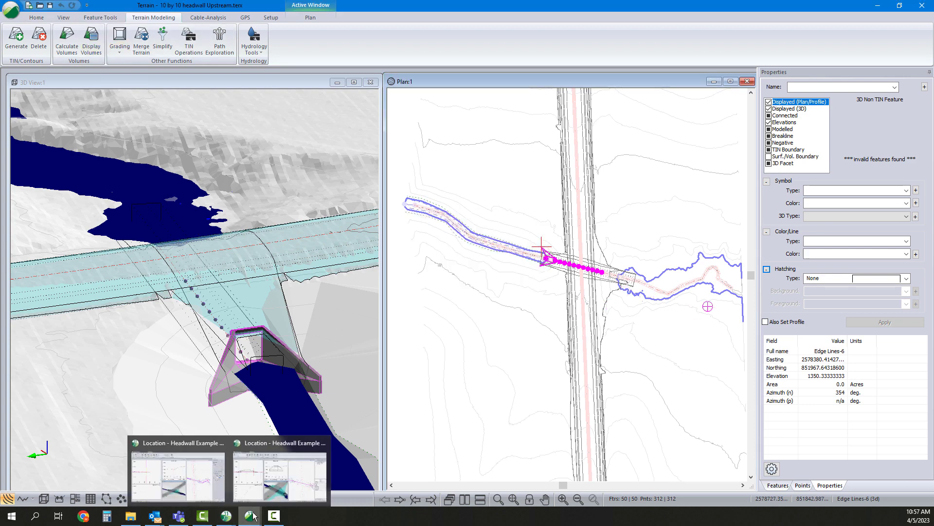
pyautogui.click(417, 444)
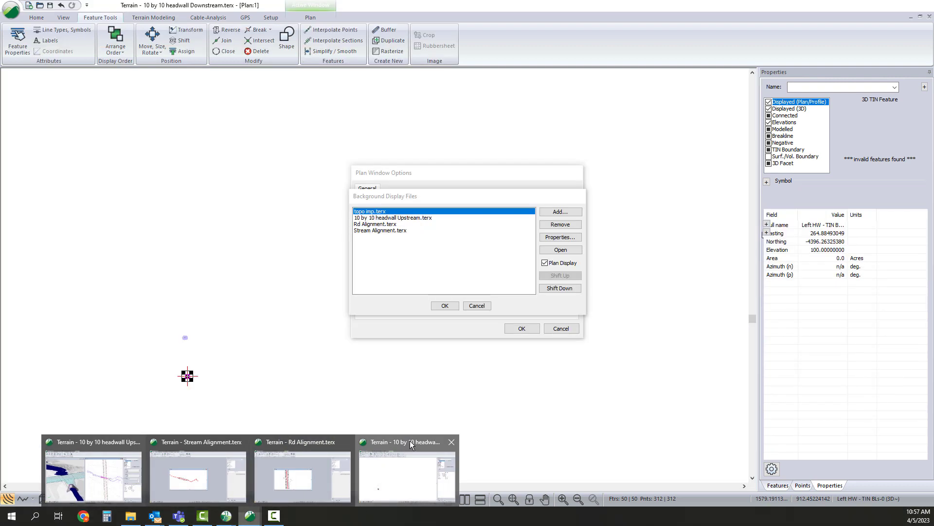
pyautogui.click(472, 305)
pyautogui.click(559, 329)
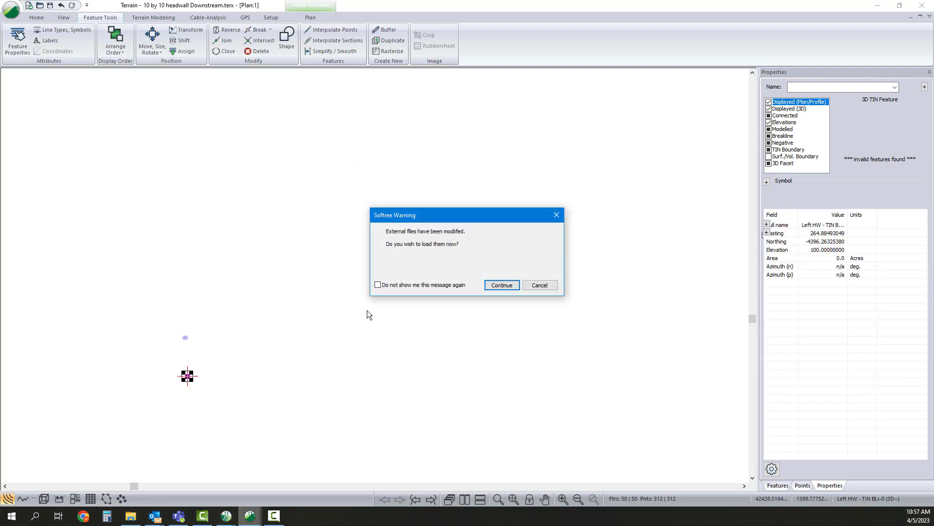
pyautogui.click(509, 285)
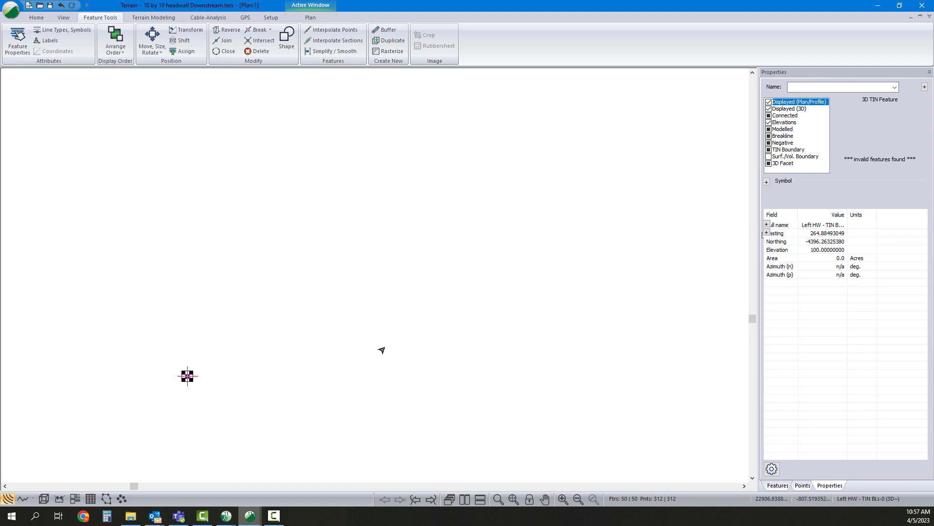
# Move the headwall features to the background drawing, placing them at the road and stream crossing.
pyautogui.click(513, 498)
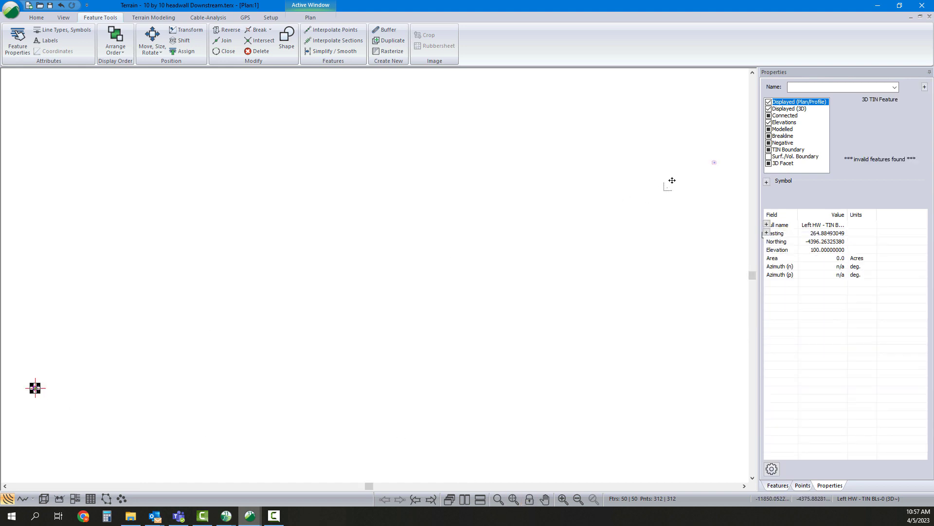
pyautogui.moveTo(714, 161); pyautogui.dragTo(715, 161)
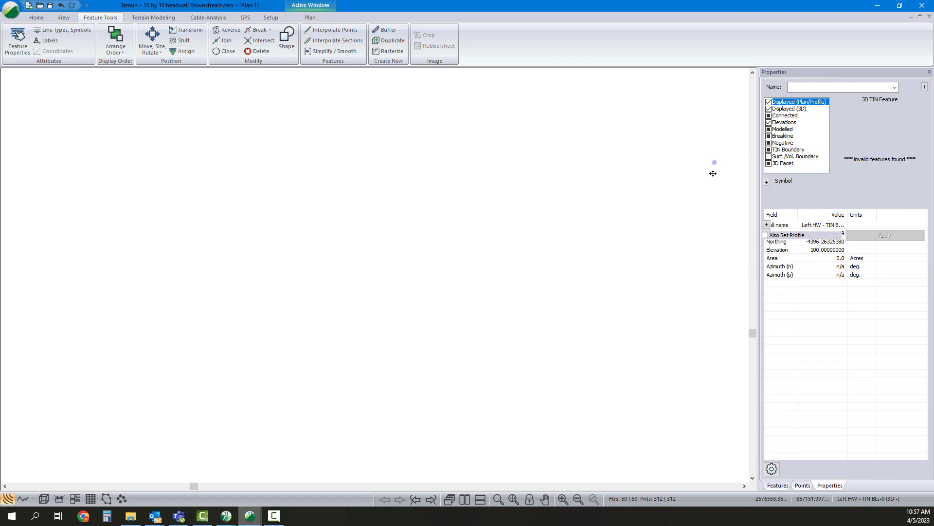
pyautogui.click(514, 498)
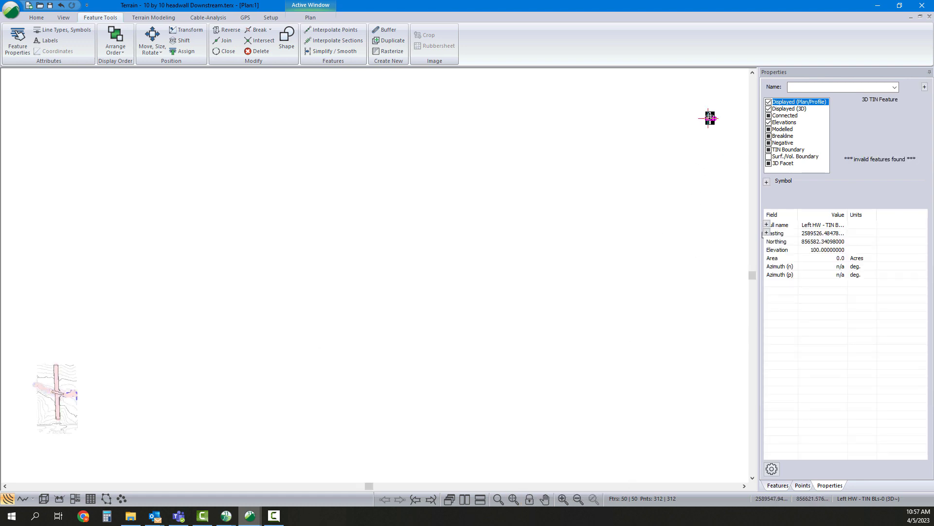
pyautogui.click(55, 392)
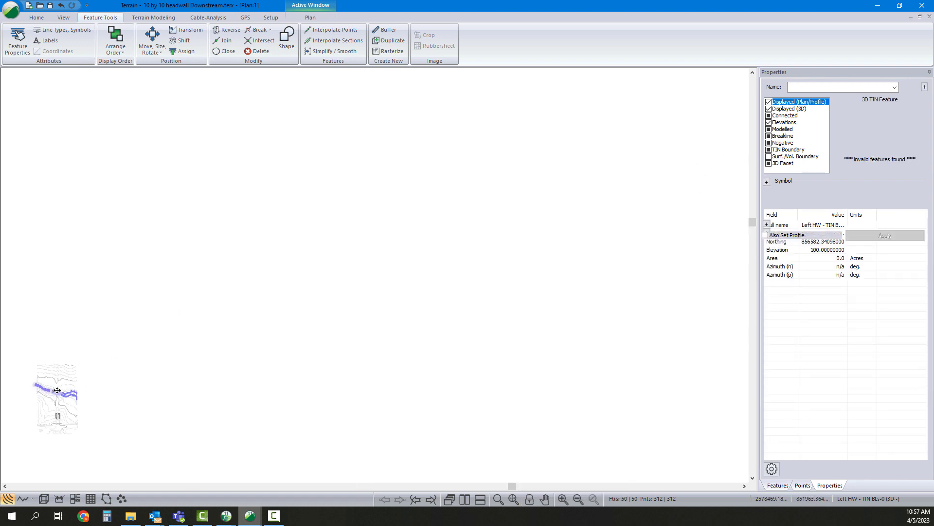
# Move the headwall features east across the road crossing and rotate them half a turn to face downstream.
pyautogui.click(514, 499)
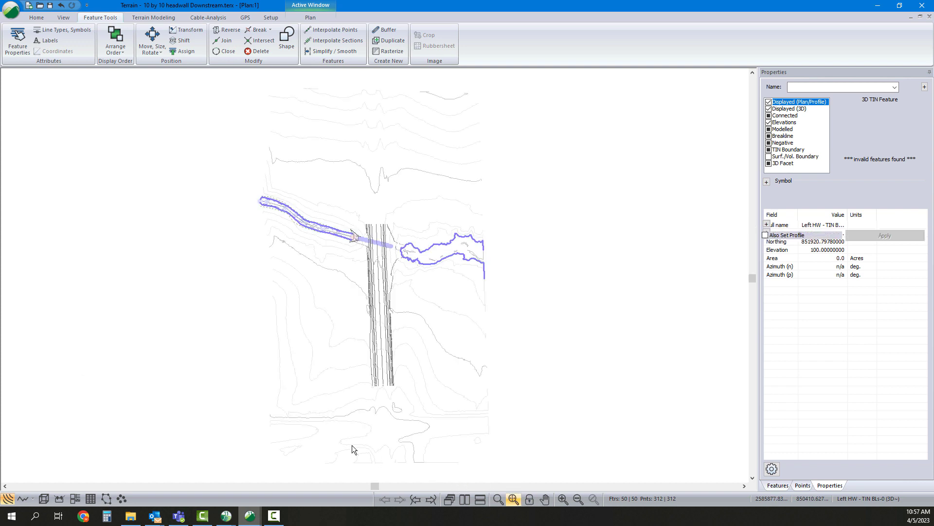
pyautogui.scroll(3, 388, 239)
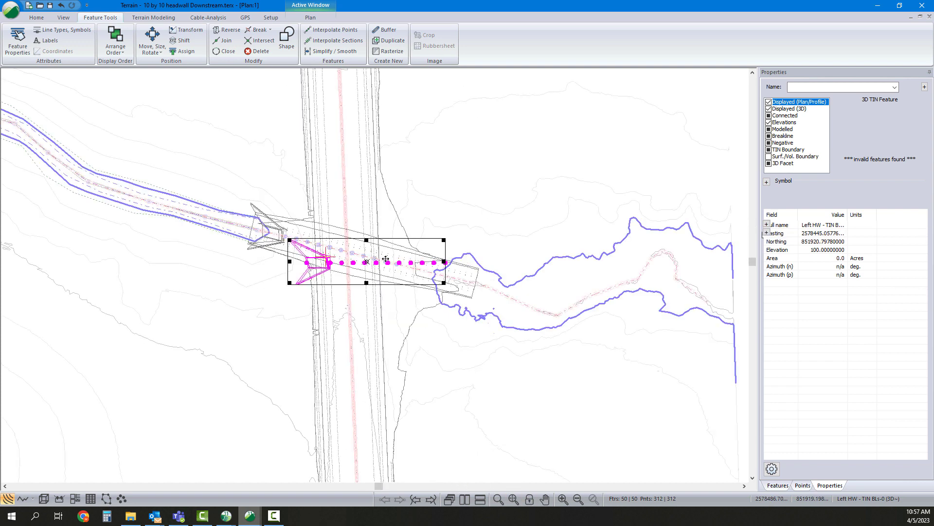
pyautogui.moveTo(386, 259); pyautogui.dragTo(442, 265)
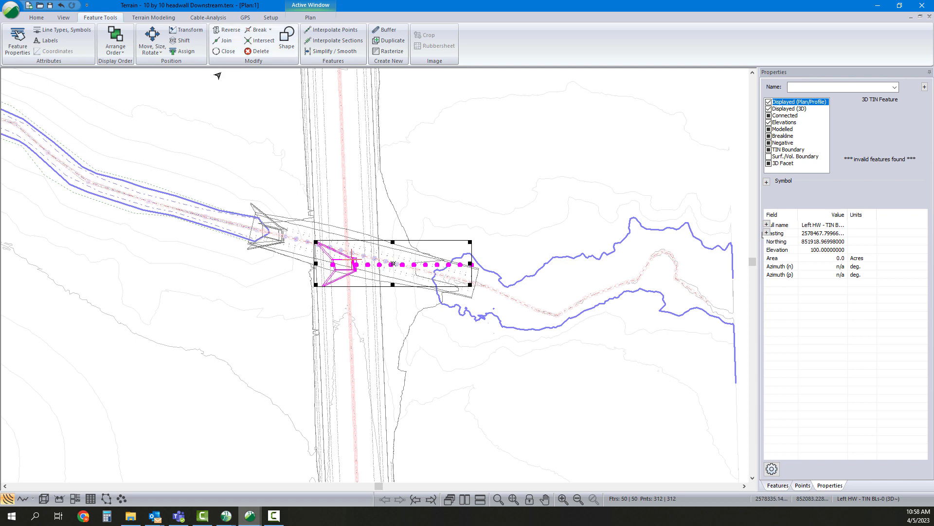
pyautogui.click(185, 29)
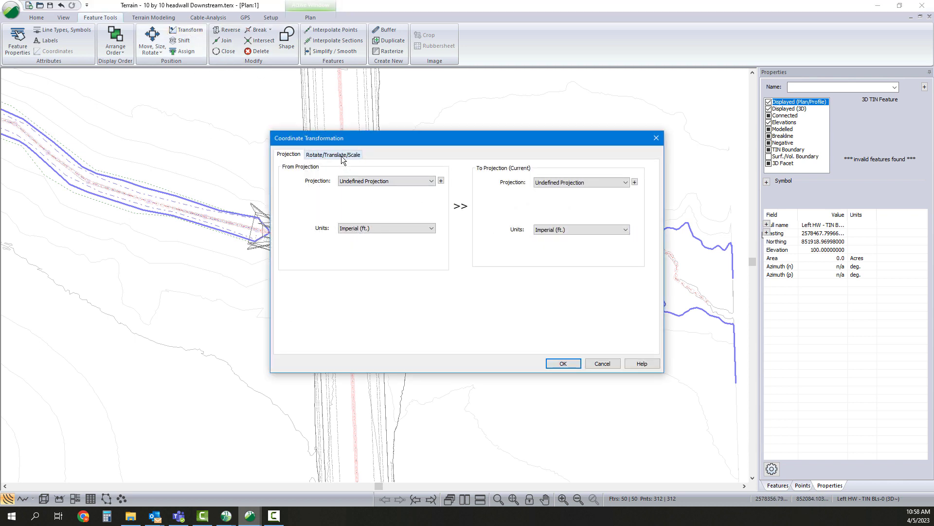
pyautogui.click(342, 156)
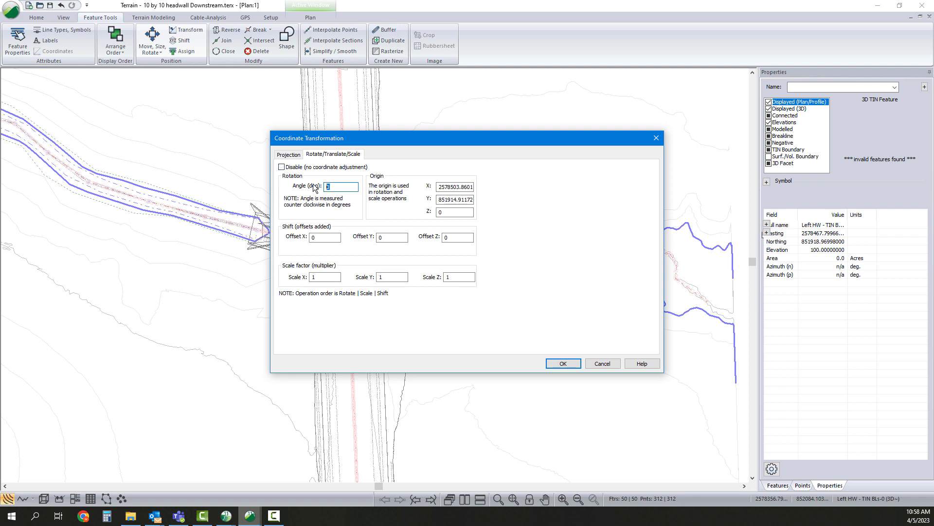
pyautogui.click(560, 364)
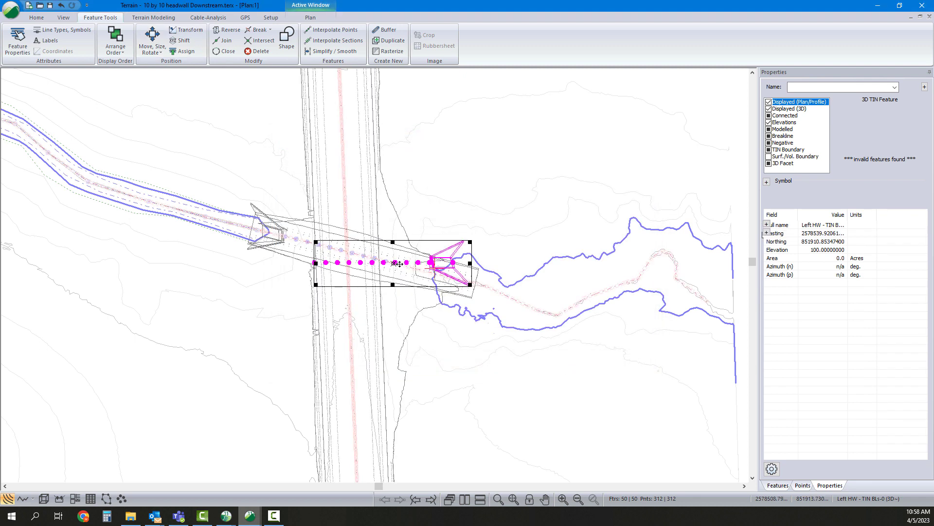
# Shift all headwall features vertically using the culvert-line tie point at the road centerline, setting its elevation to 1350.
pyautogui.click(184, 40)
pyautogui.click(466, 295)
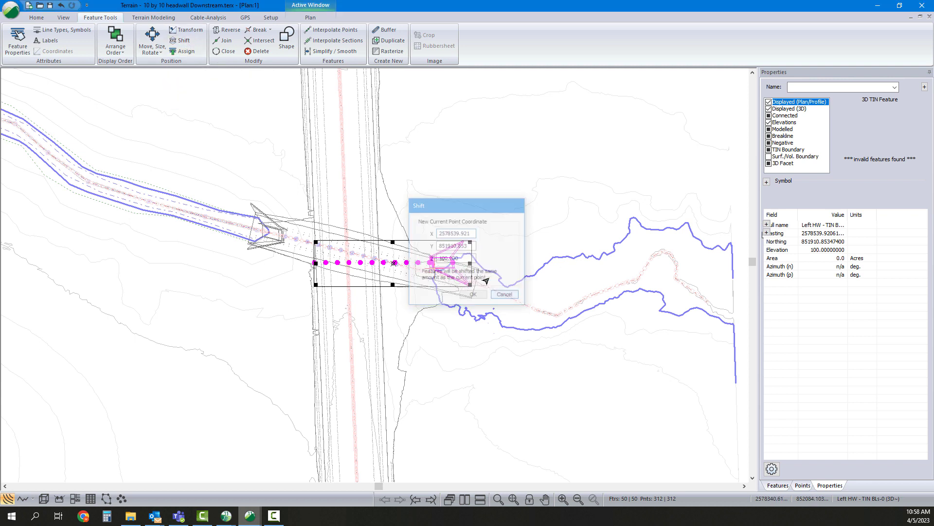
pyautogui.scroll(1, 427, 263)
pyautogui.moveTo(512, 300); pyautogui.dragTo(270, 217)
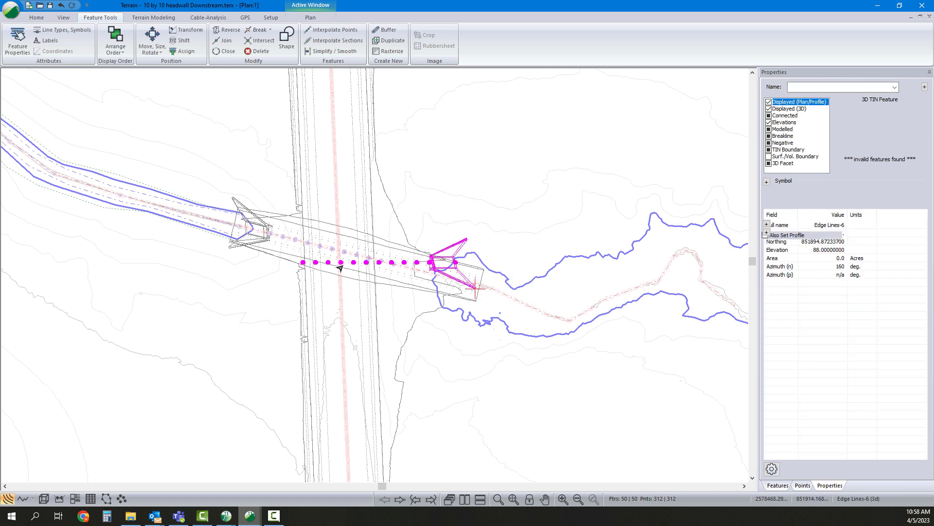
pyautogui.click(184, 40)
pyautogui.press('Tab')
pyautogui.press('Tab')
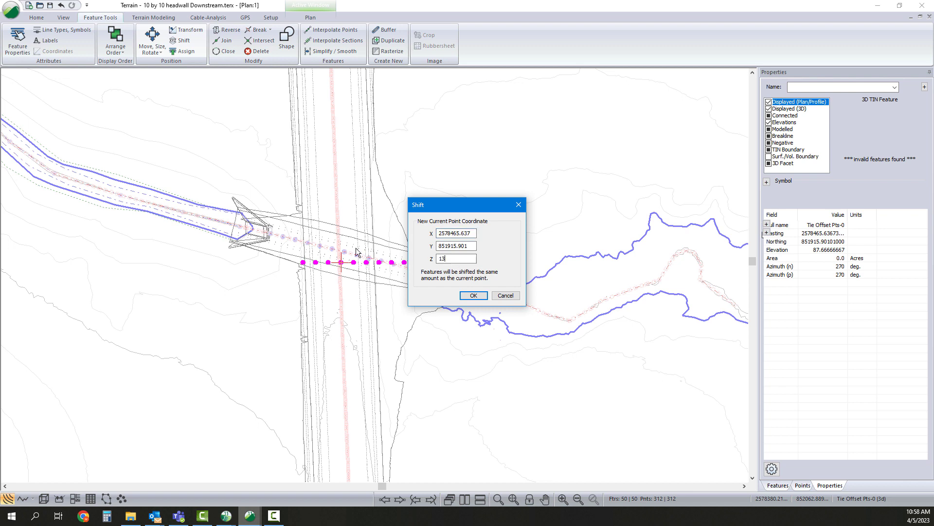
pyautogui.click(473, 295)
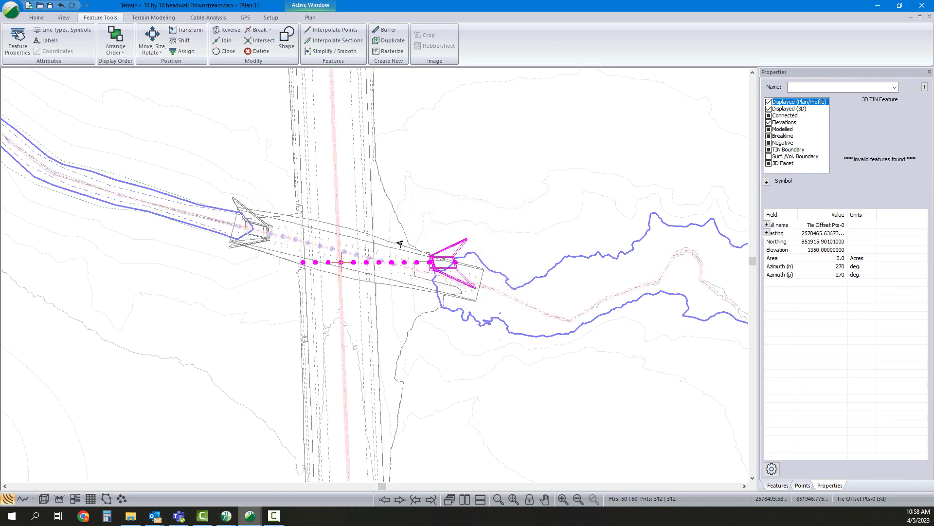
# Align the headwall by two vectors without scaling, mapping its tie points to (2578458.80, 851926.55) and (2578419.97, 851936.17) on the stream alignment.
pyautogui.click(152, 48)
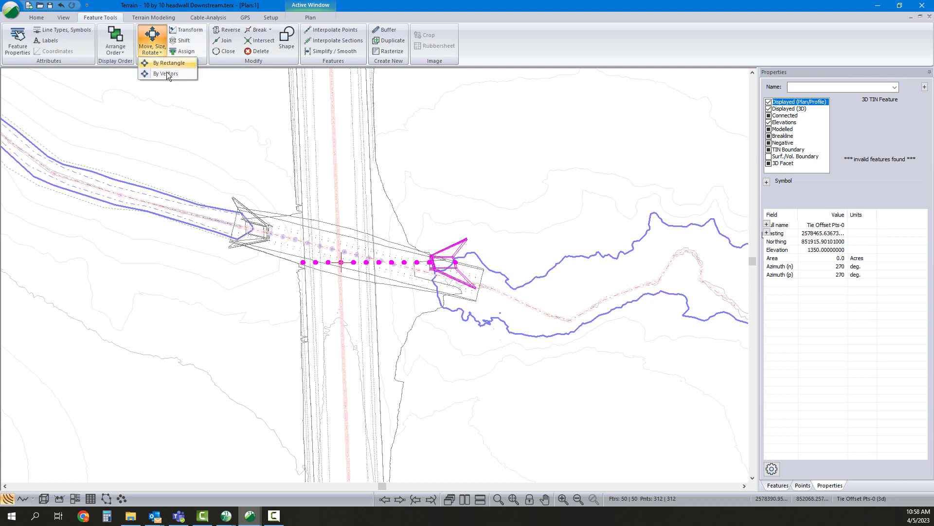
pyautogui.click(167, 74)
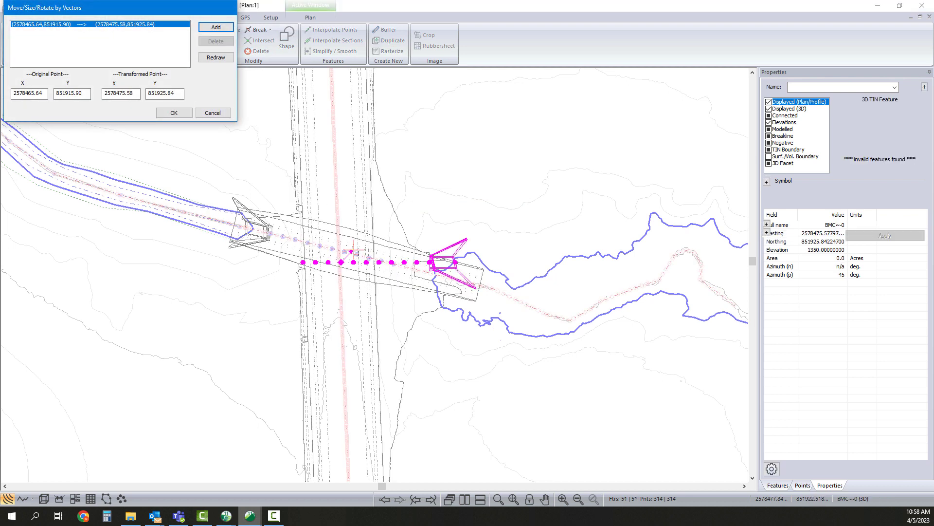
pyautogui.click(344, 251)
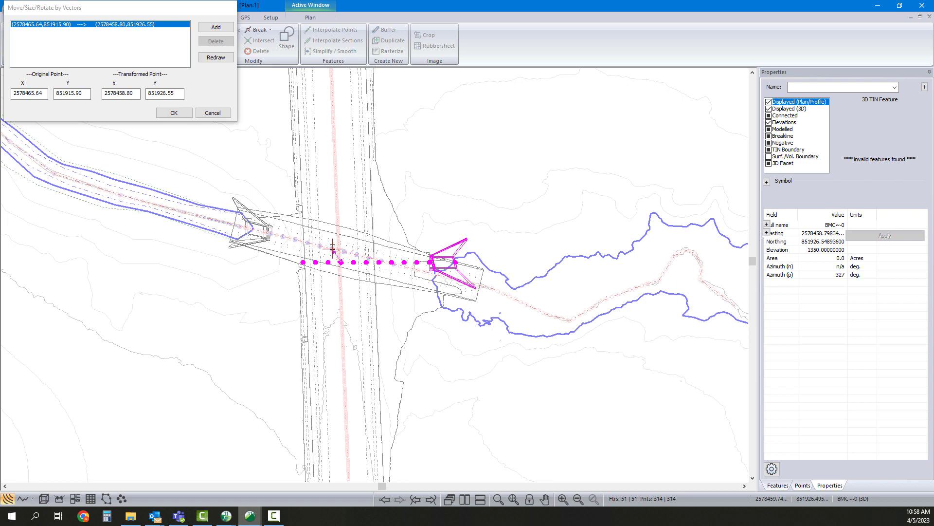
pyautogui.click(216, 28)
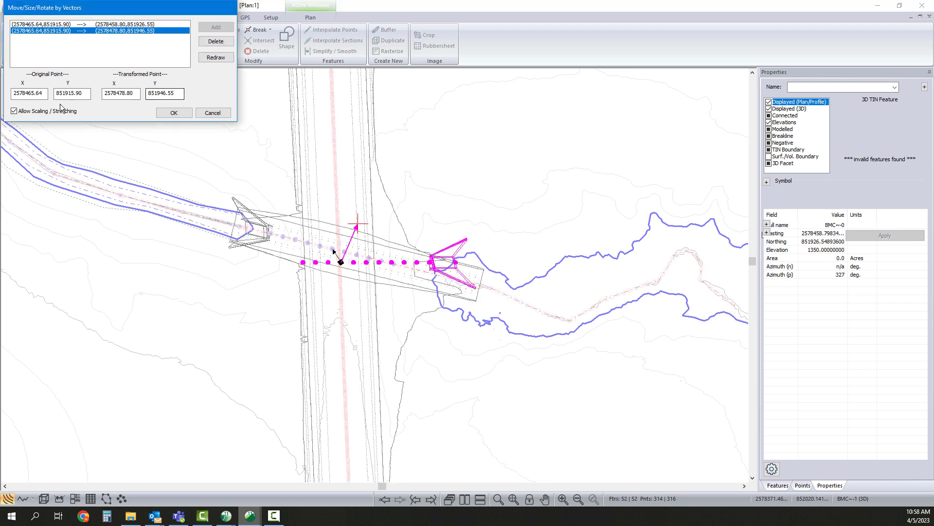
pyautogui.click(14, 111)
pyautogui.click(303, 263)
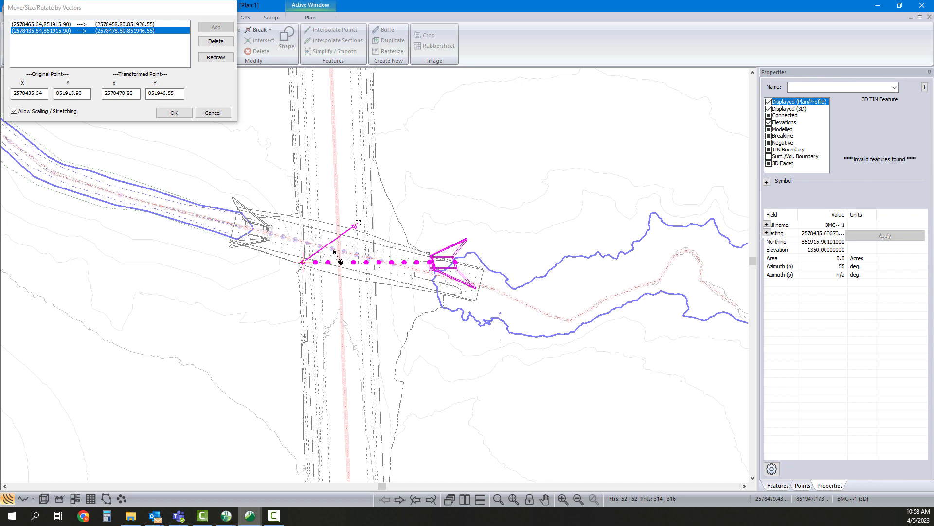
pyautogui.click(283, 238)
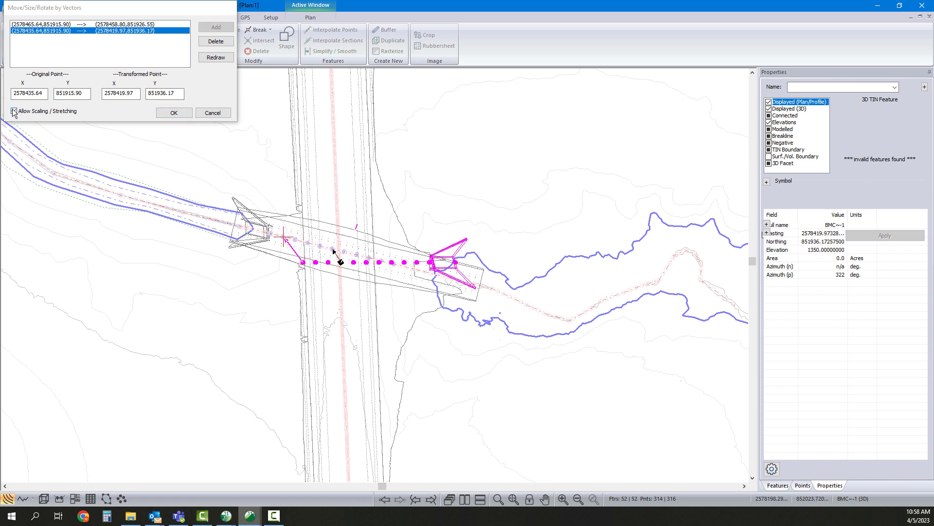
pyautogui.click(174, 114)
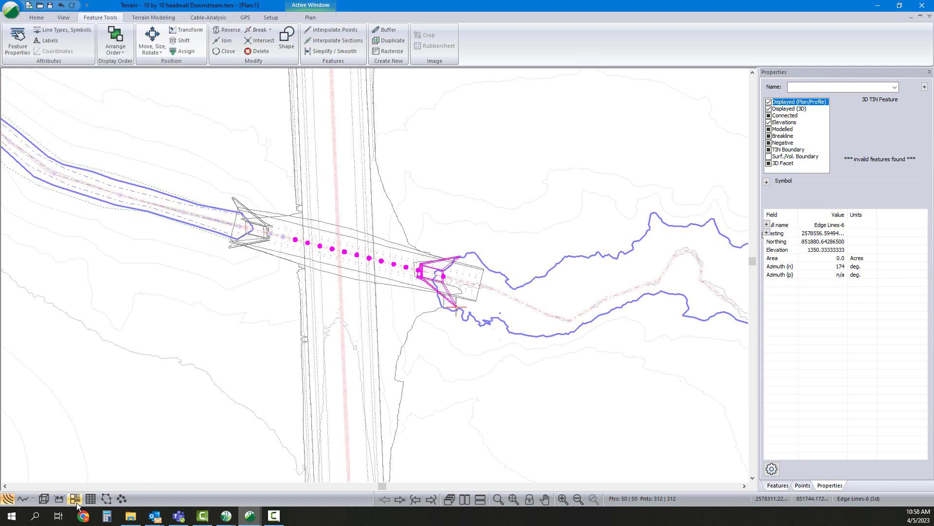
# Inspect the downstream headwall in 3D against the road fill and stream, and arrange the 3D and plan views side by side.
pyautogui.click(43, 499)
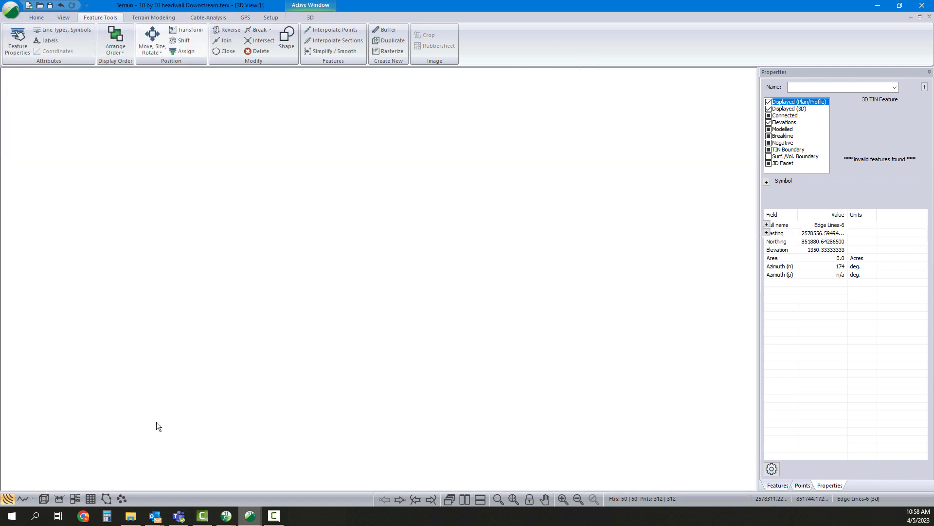
pyautogui.click(512, 497)
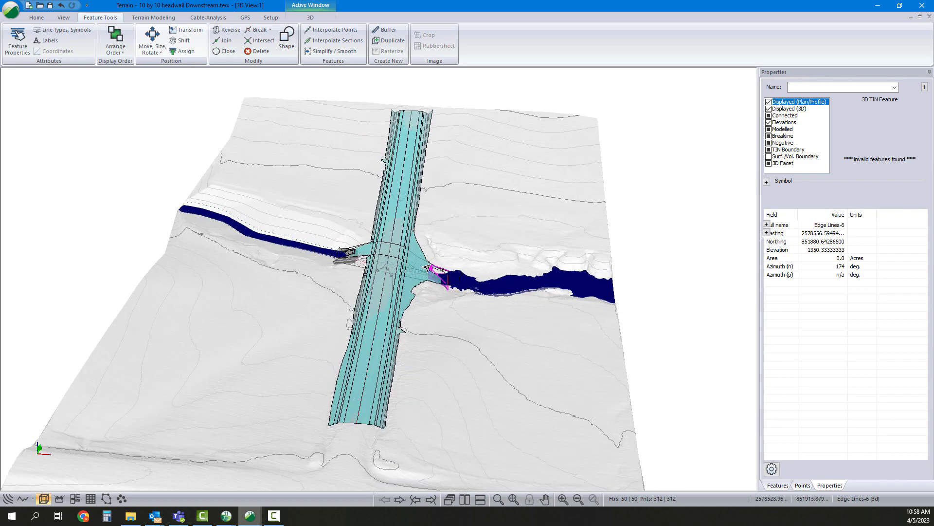
pyautogui.scroll(5, 427, 267)
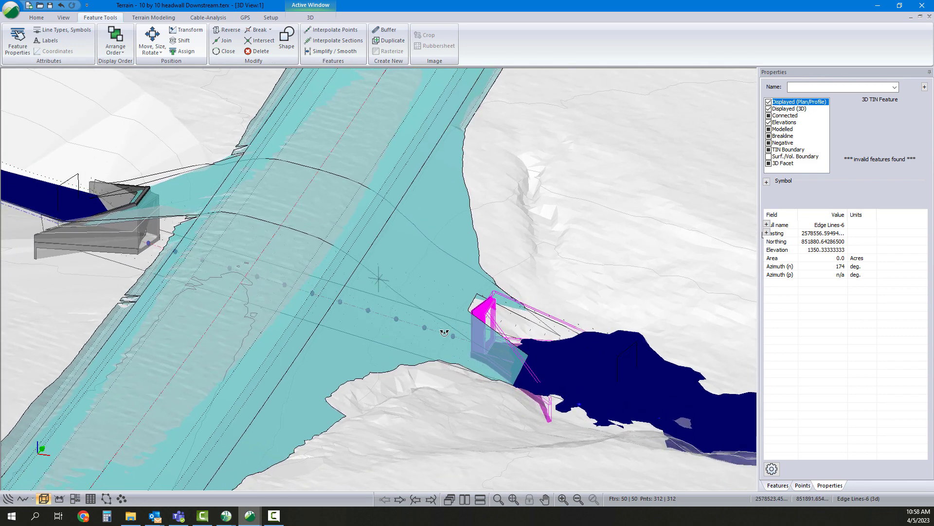
pyautogui.moveTo(444, 332); pyautogui.dragTo(486, 333)
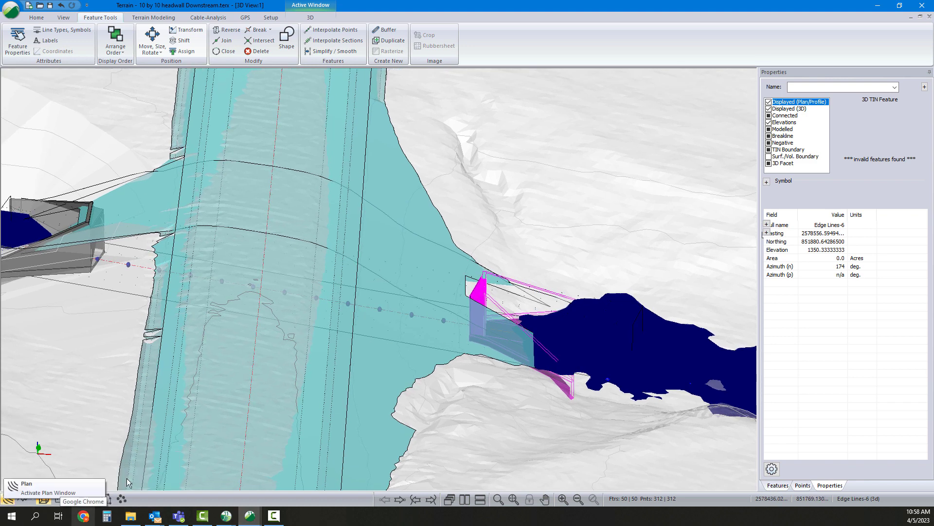
pyautogui.click(465, 499)
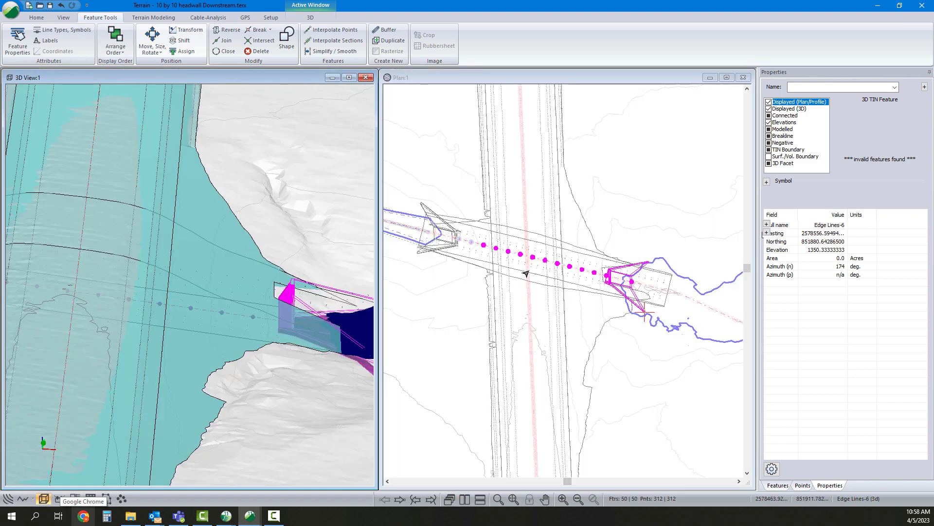
# Move the headwall by a single vector about 10 ft along the culvert line toward the road, starting from a tie point.
pyautogui.moveTo(526, 274); pyautogui.dragTo(514, 284, button='middle')
pyautogui.scroll(4, 533, 276)
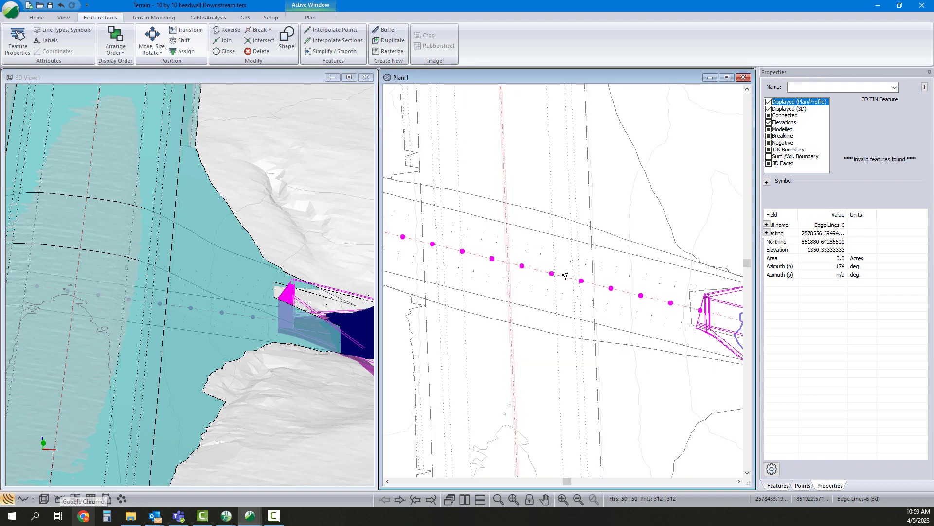
pyautogui.scroll(-6, 564, 275)
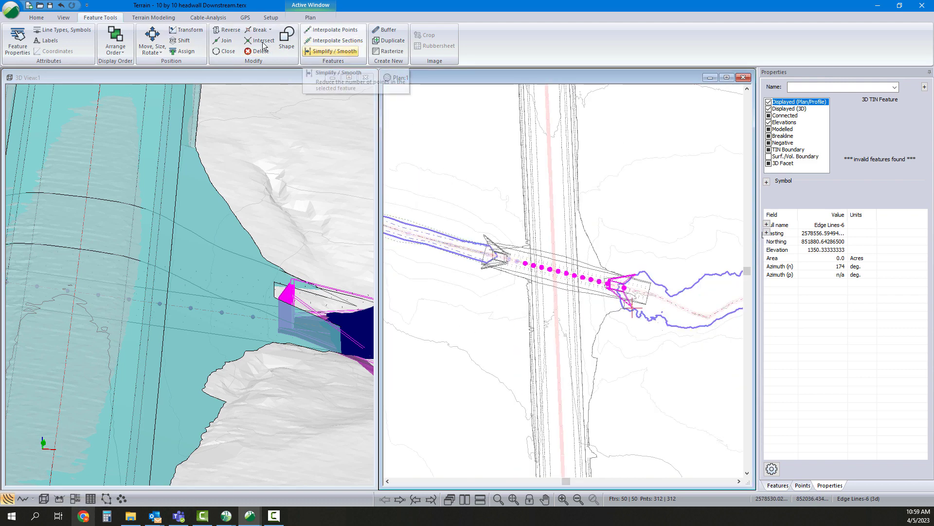
pyautogui.click(163, 51)
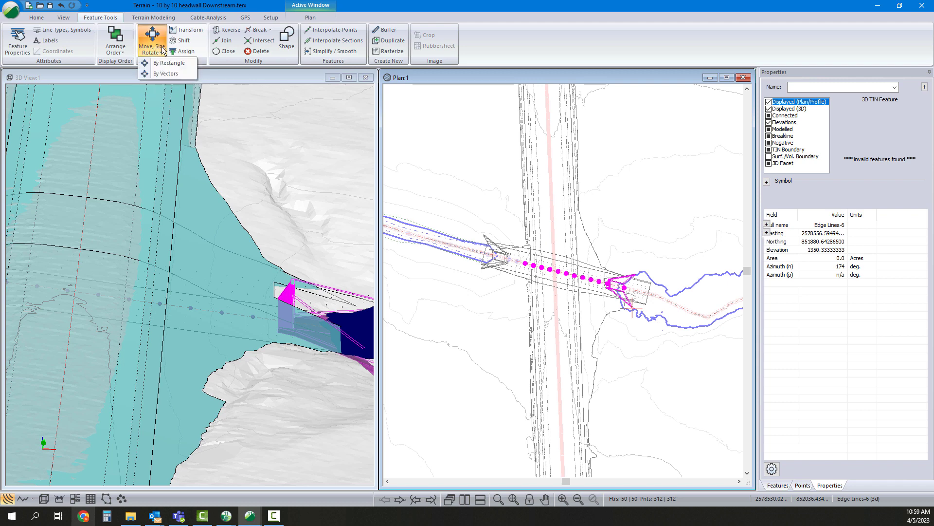
pyautogui.click(166, 73)
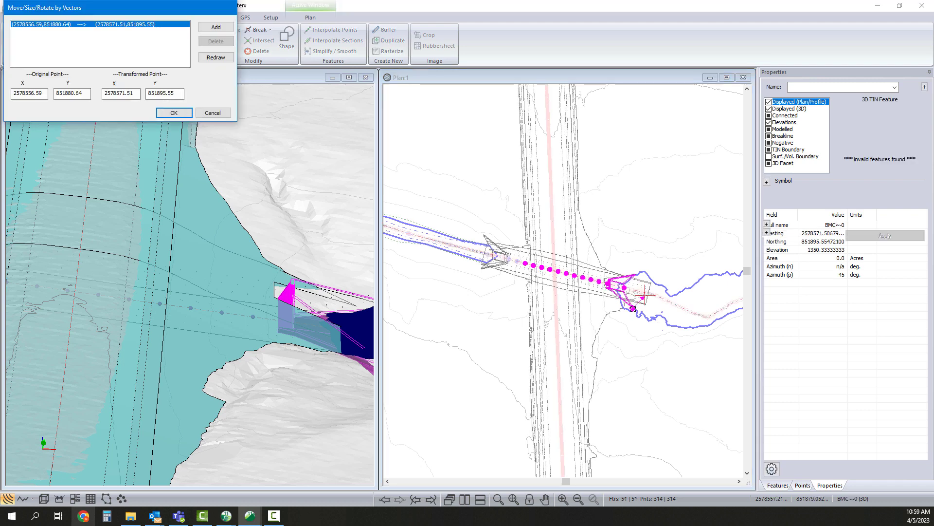
pyautogui.moveTo(632, 308); pyautogui.dragTo(583, 277)
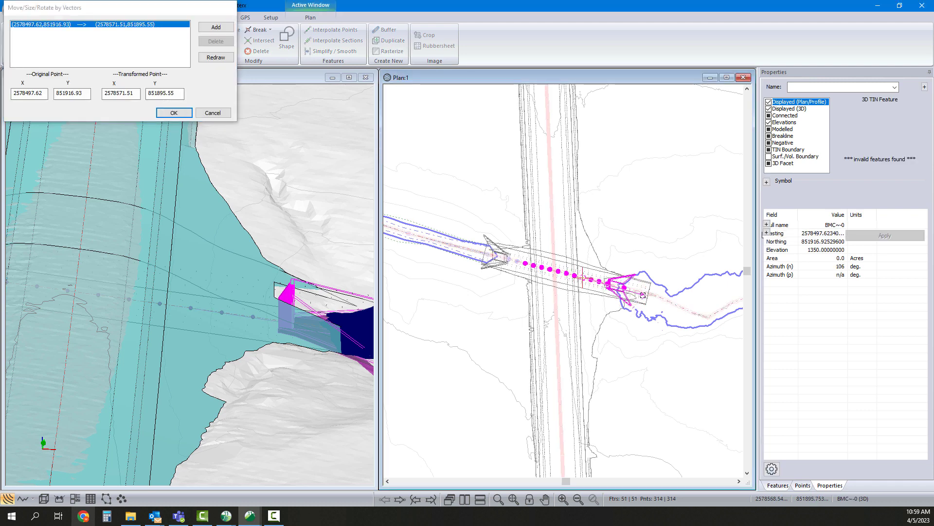
pyautogui.scroll(2, 561, 254)
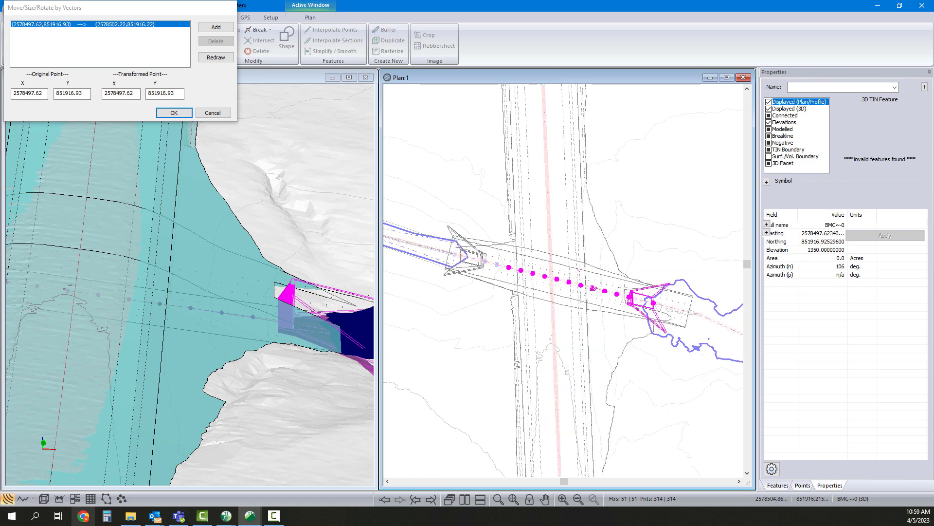
pyautogui.moveTo(623, 288); pyautogui.dragTo(580, 282)
pyautogui.click(174, 113)
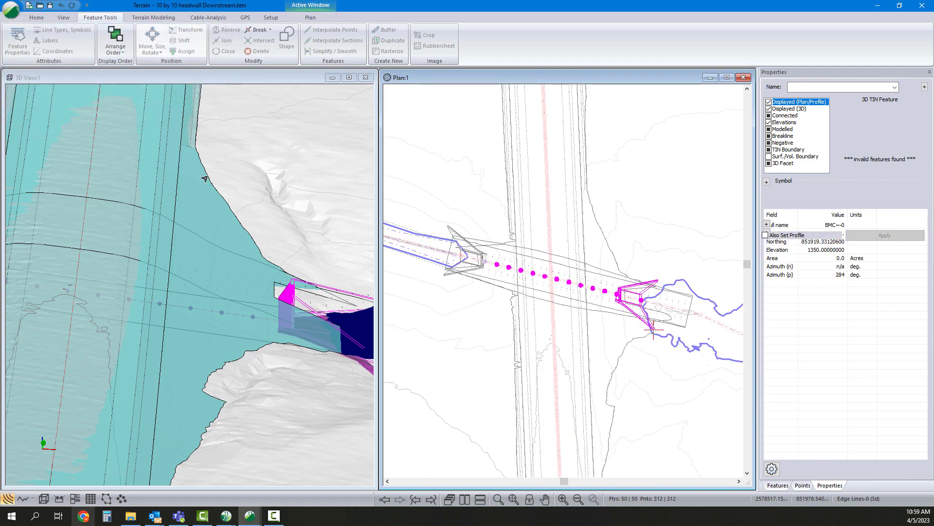
# Generate the TIN for the downstream headwall and check both headwalls against the road and stream in 3D.
pyautogui.click(153, 17)
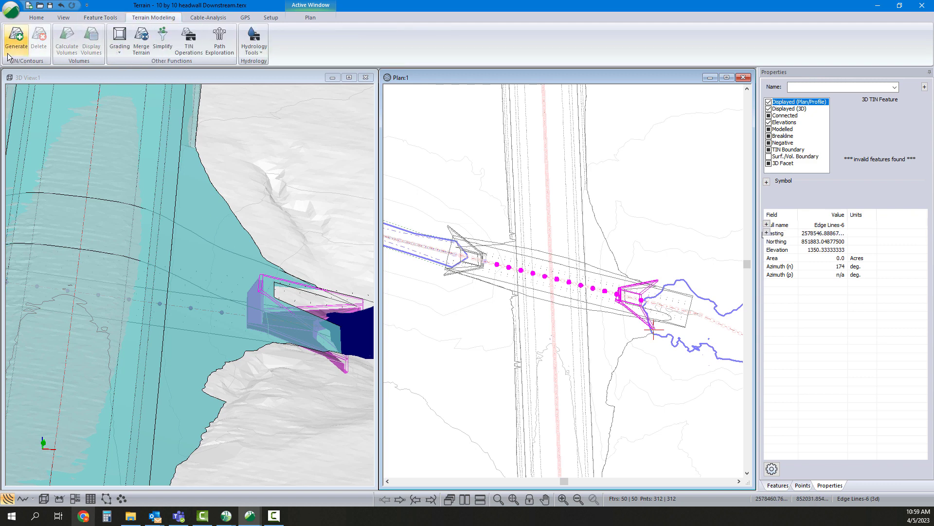
pyautogui.click(16, 39)
pyautogui.click(507, 349)
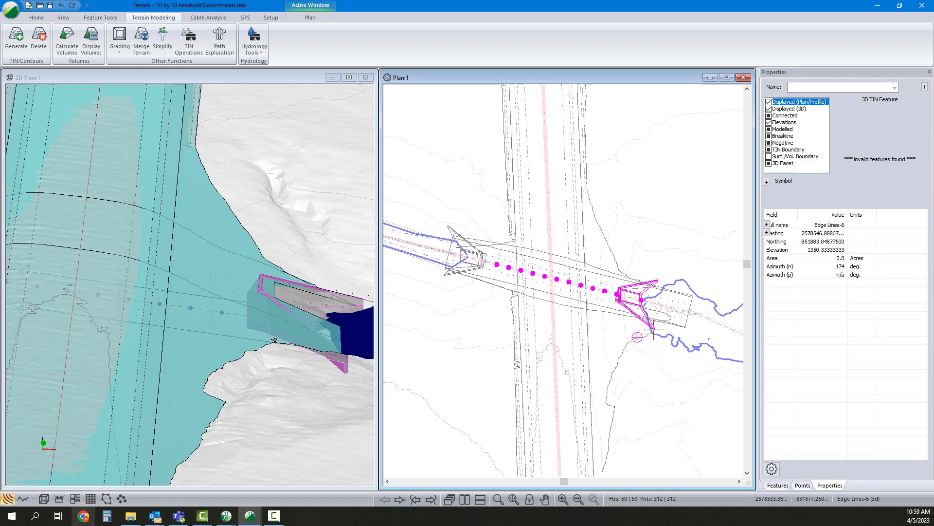
pyautogui.moveTo(274, 340)
pyautogui.mouseDown()
pyautogui.moveTo(227, 281)
pyautogui.moveTo(324, 286)
pyautogui.moveTo(151, 306)
pyautogui.moveTo(221, 319)
pyautogui.mouseUp()
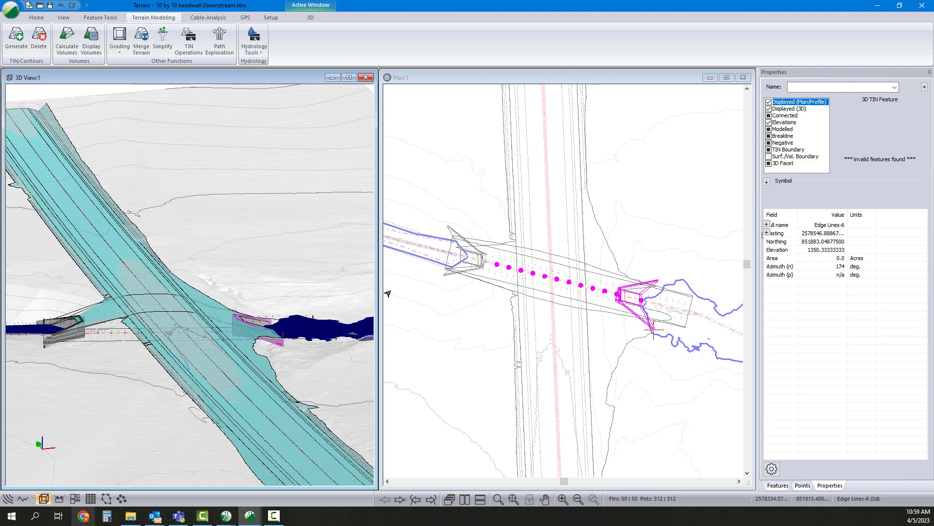
pyautogui.moveTo(388, 293)
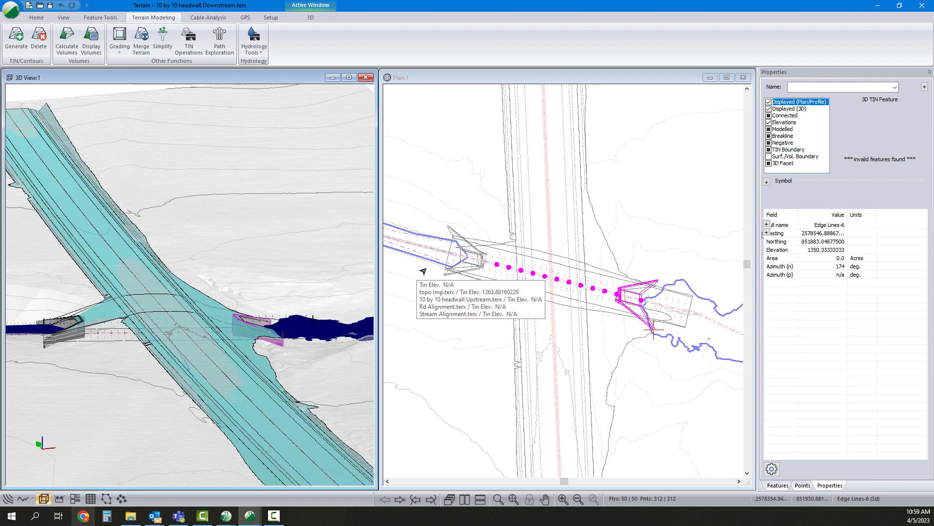
pyautogui.moveTo(273, 309)
pyautogui.mouseDown()
pyautogui.moveTo(222, 322)
pyautogui.moveTo(236, 313)
pyautogui.moveTo(254, 322)
pyautogui.mouseUp()
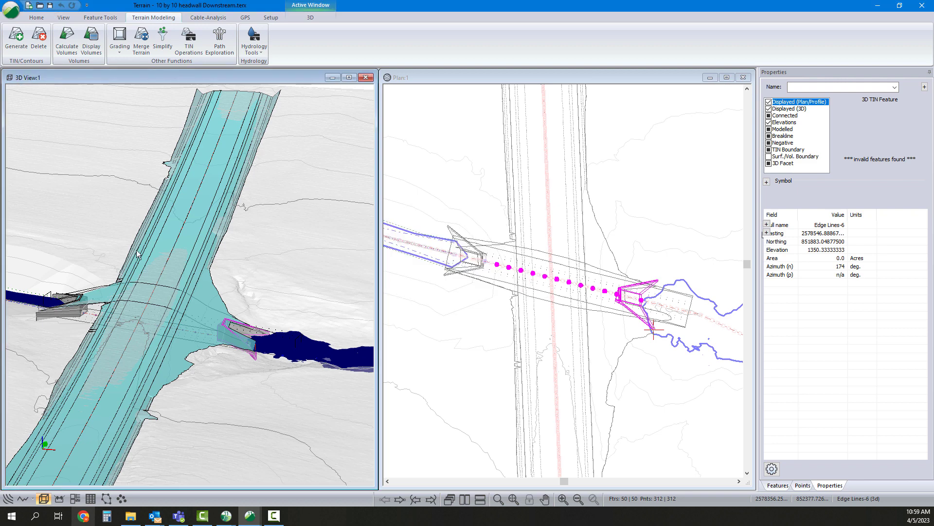
# Switch to the Location design and add 10 by 10 headwall Upstream.terx to the plan view's background display files.
pyautogui.moveTo(226, 522)
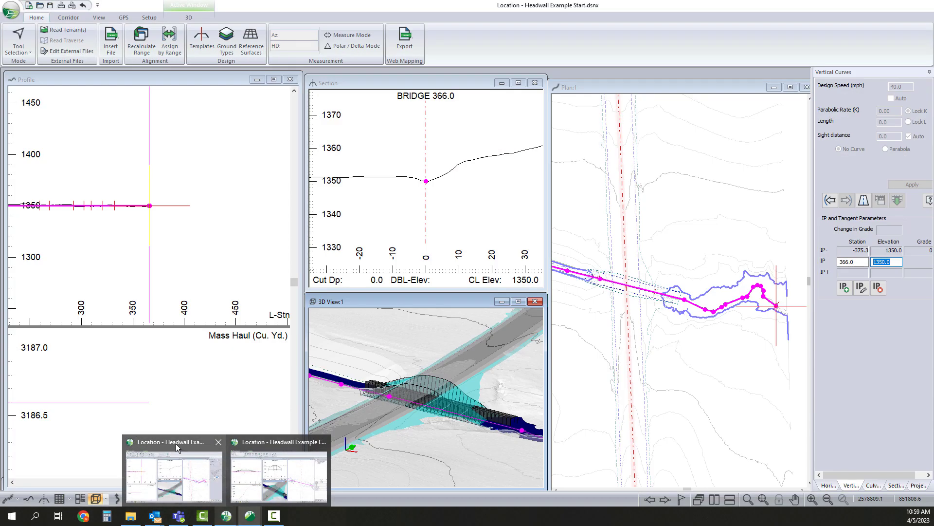
pyautogui.click(176, 443)
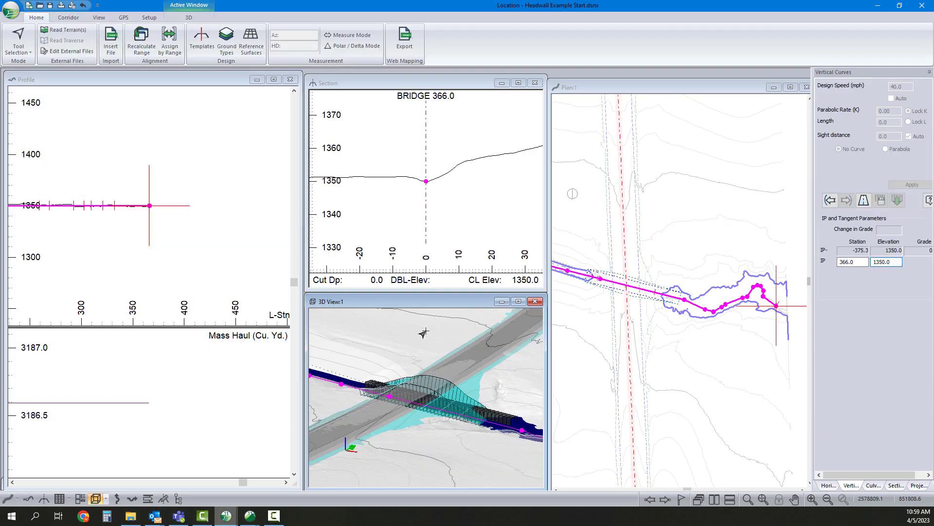
pyautogui.moveTo(681, 318); pyautogui.dragTo(711, 319, button='middle')
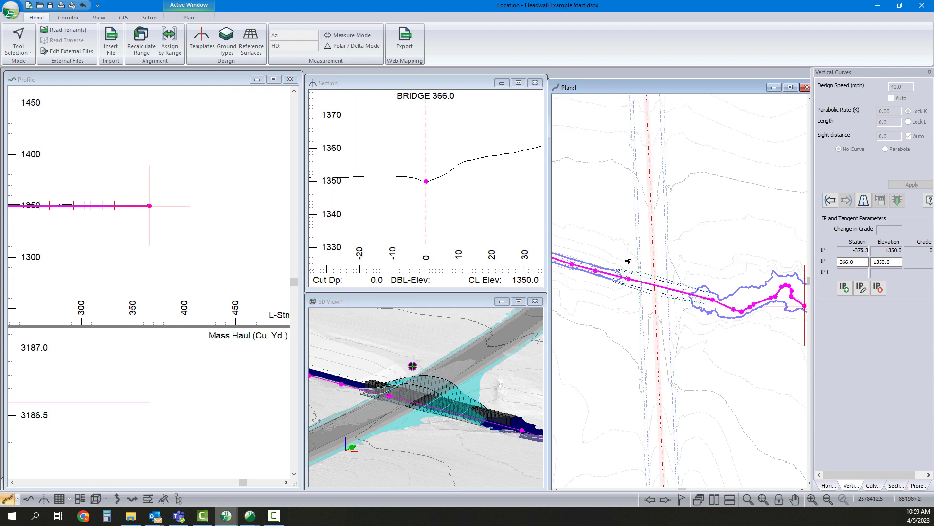
pyautogui.moveTo(484, 374)
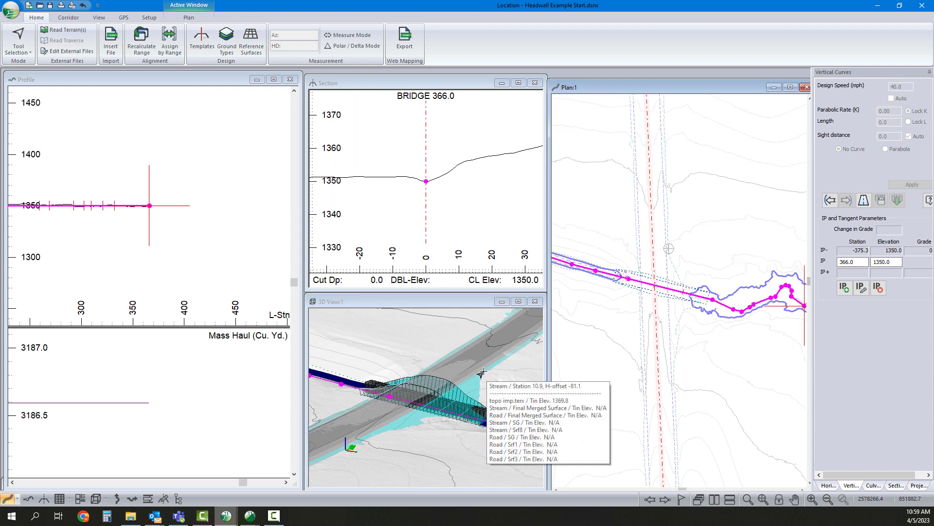
pyautogui.rightClick(649, 269)
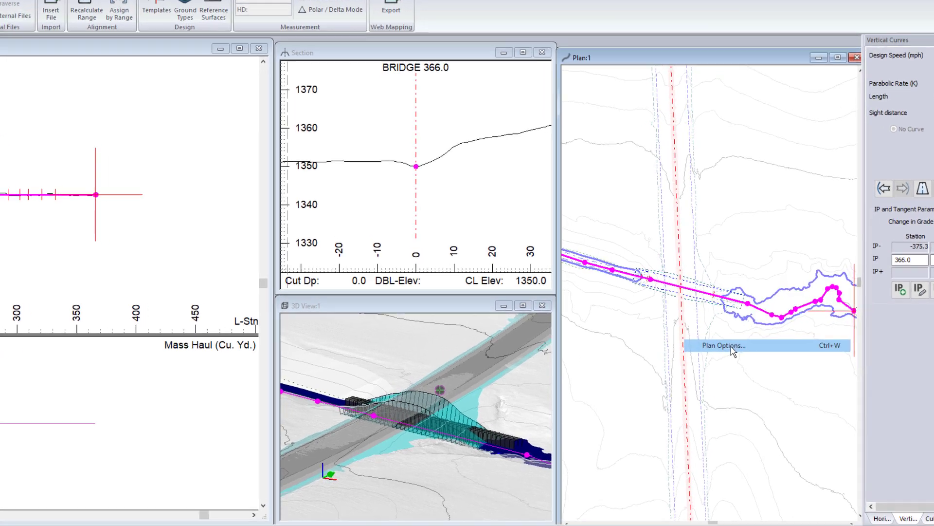
pyautogui.click(681, 339)
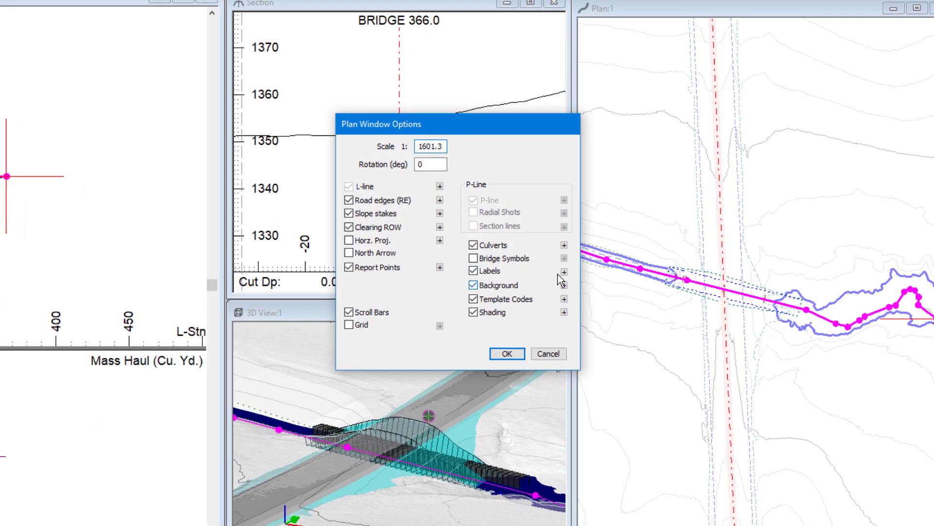
pyautogui.click(563, 285)
pyautogui.click(576, 190)
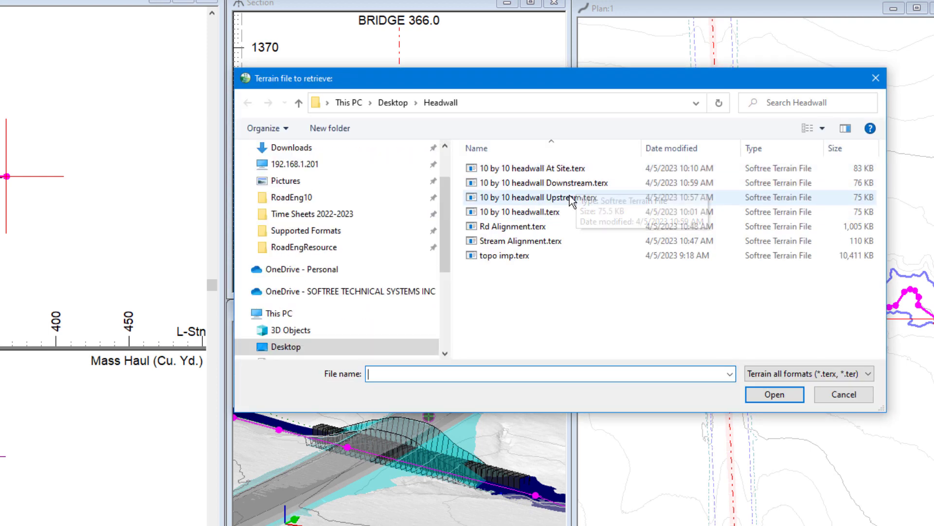
pyautogui.click(560, 197)
pyautogui.click(768, 392)
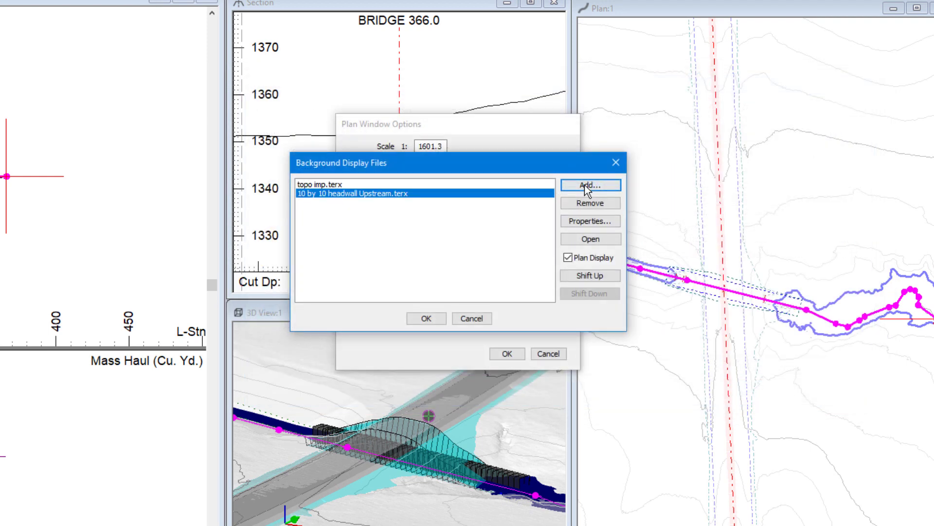
# Add 10 by 10 headwall Downstream.terx to the background display files and apply the plan options.
pyautogui.click(587, 190)
pyautogui.click(585, 183)
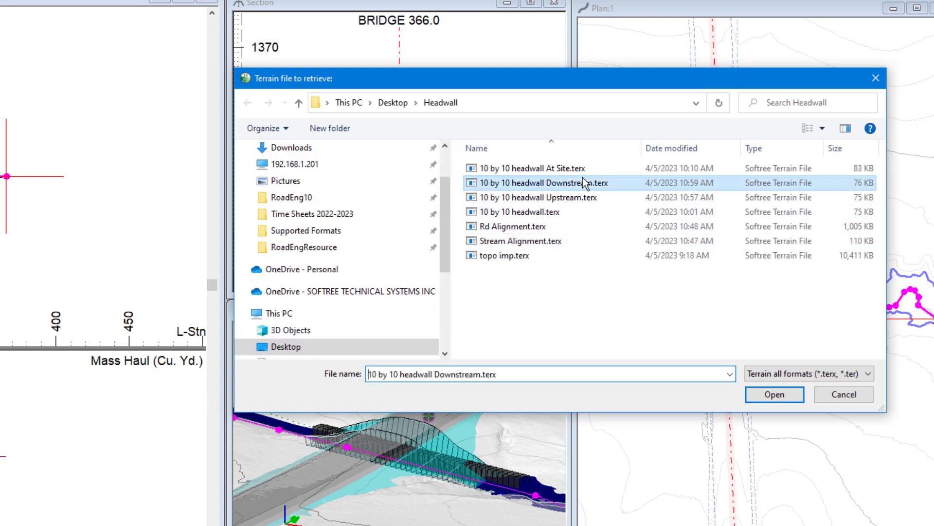
pyautogui.click(768, 392)
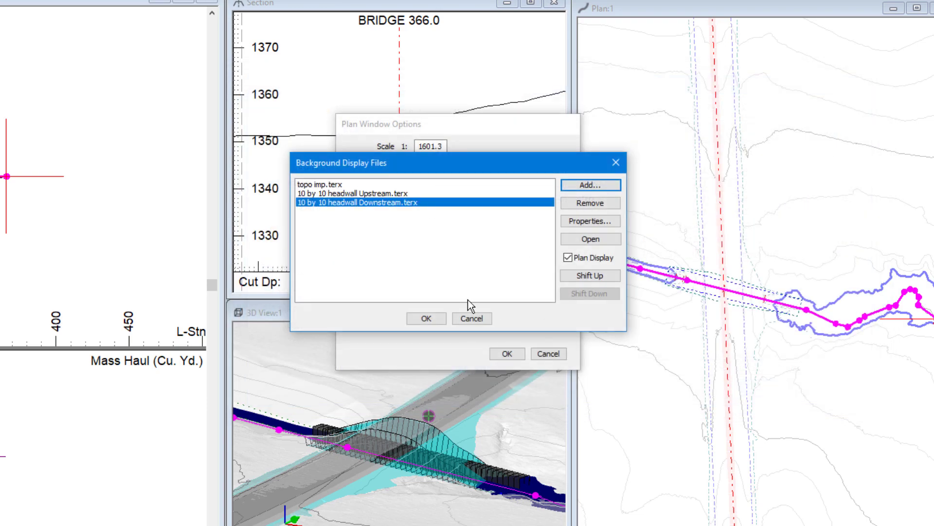
pyautogui.click(426, 318)
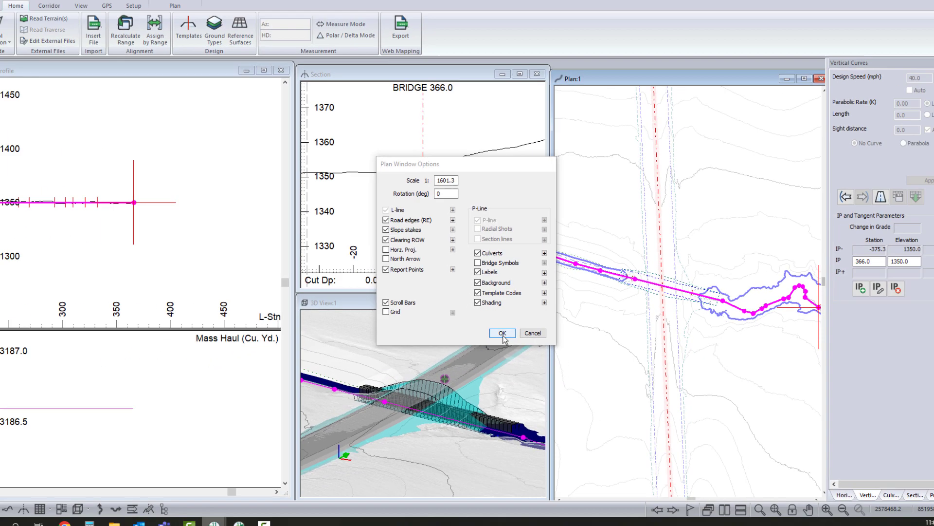
pyautogui.click(507, 355)
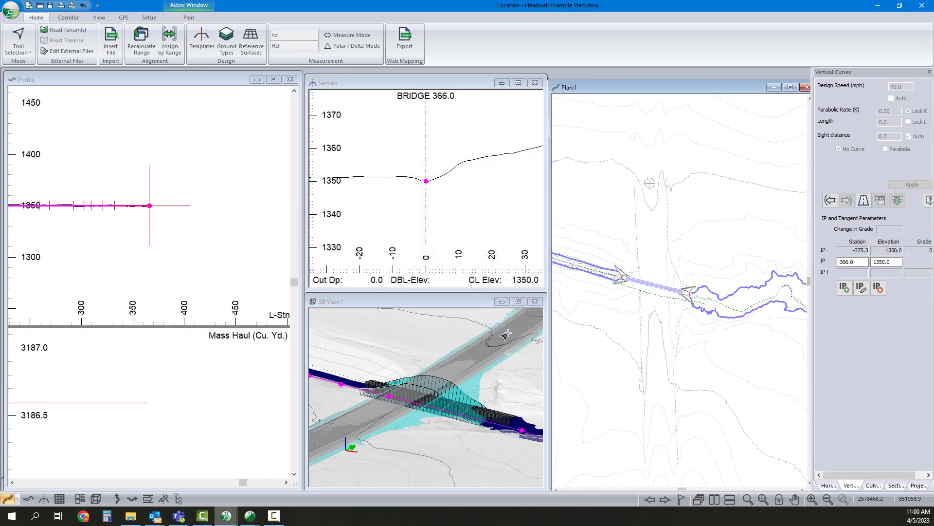
# Inspect the downstream headwall in plan and 3D, and make the stream alignment point at its road-side face current.
pyautogui.scroll(5, 681, 297)
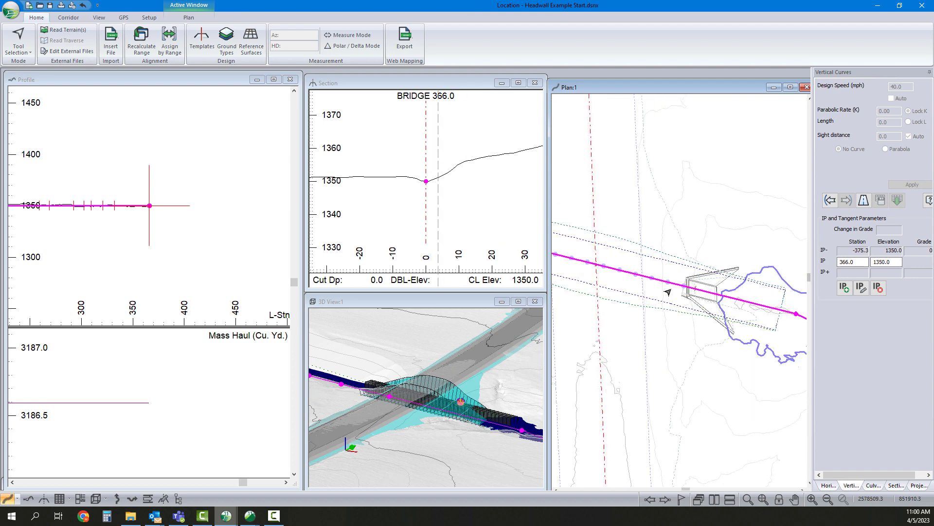
pyautogui.scroll(1, 669, 292)
pyautogui.moveTo(441, 403); pyautogui.dragTo(454, 404)
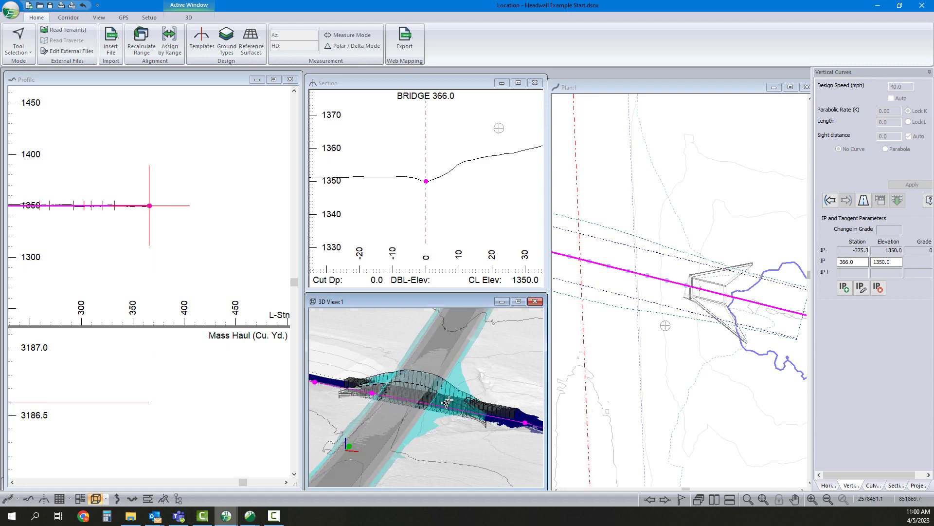
pyautogui.scroll(6, 455, 402)
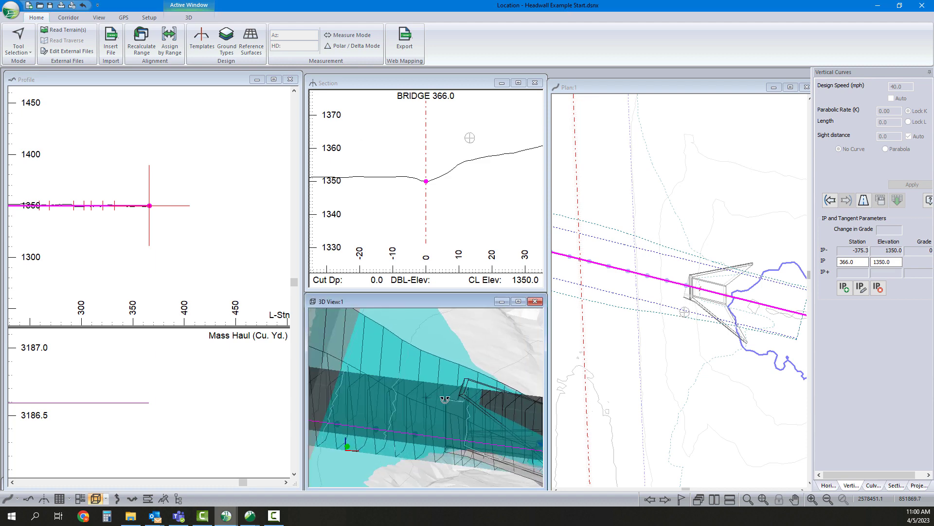
pyautogui.scroll(4, 686, 297)
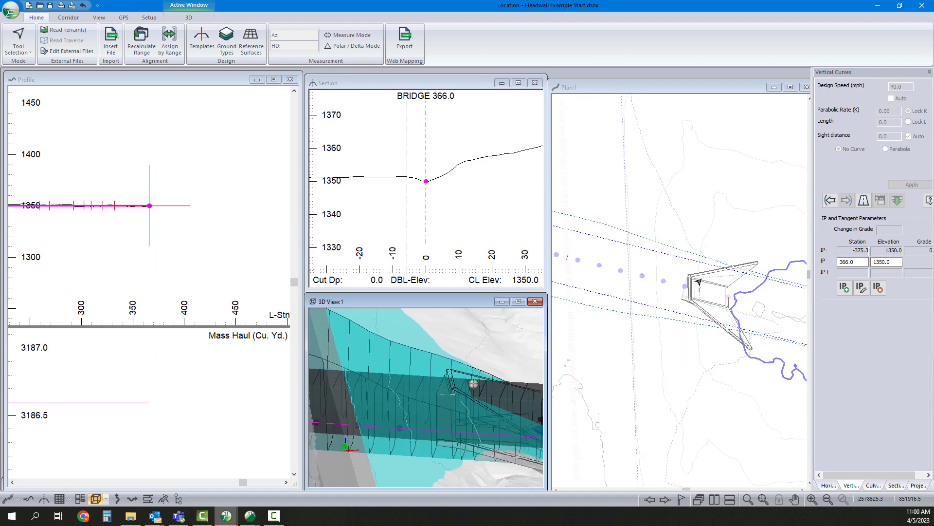
pyautogui.click(684, 297)
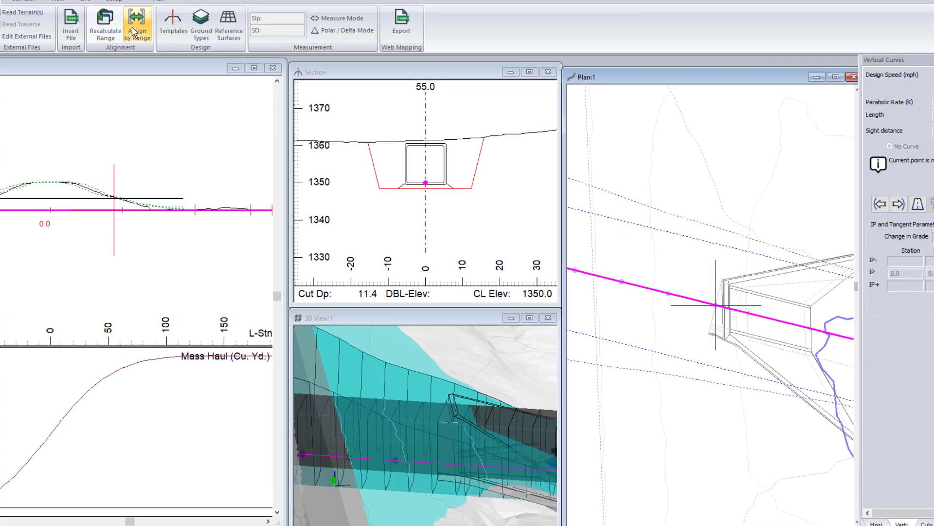
# Start the downstream BR Bridge (no cut/fill) template range at station 55, ending the box culvert there, and recalculate the stream alignment.
pyautogui.click(136, 30)
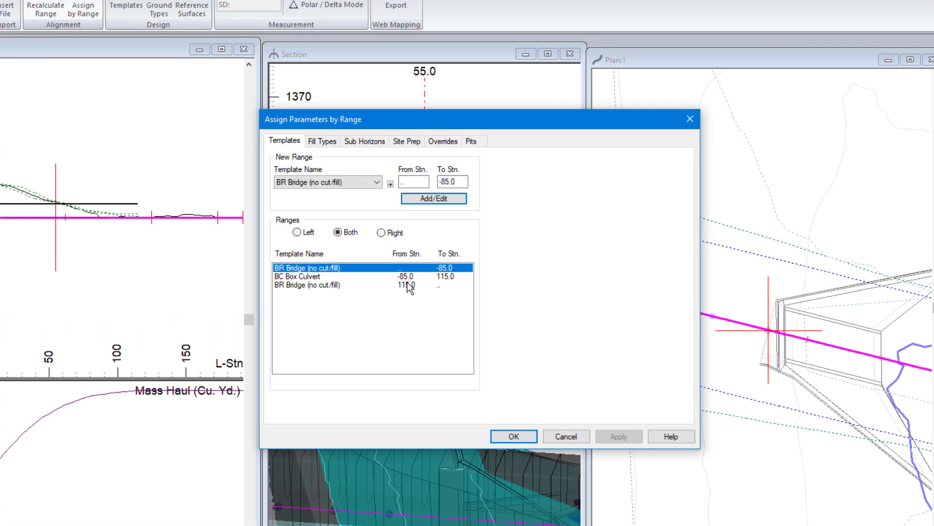
pyautogui.click(406, 276)
pyautogui.click(400, 285)
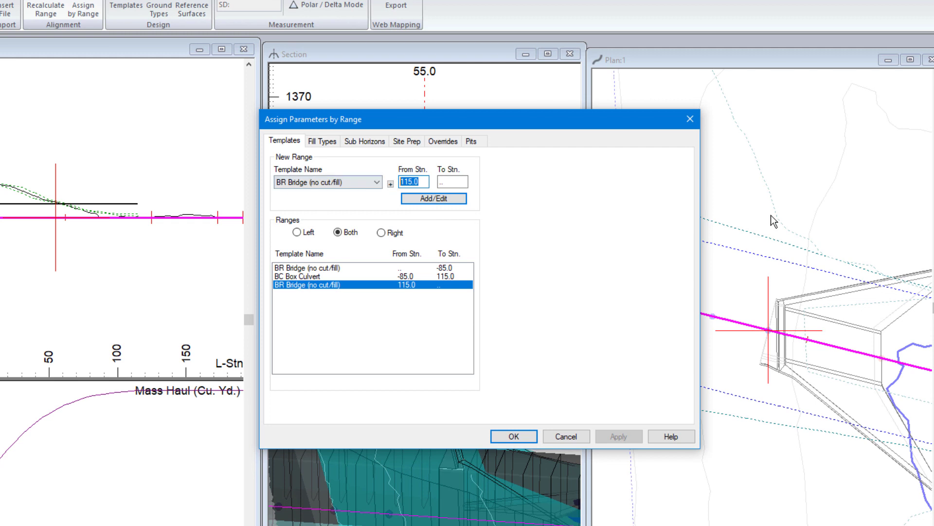
pyautogui.write('55')
pyautogui.click(446, 199)
pyautogui.click(514, 436)
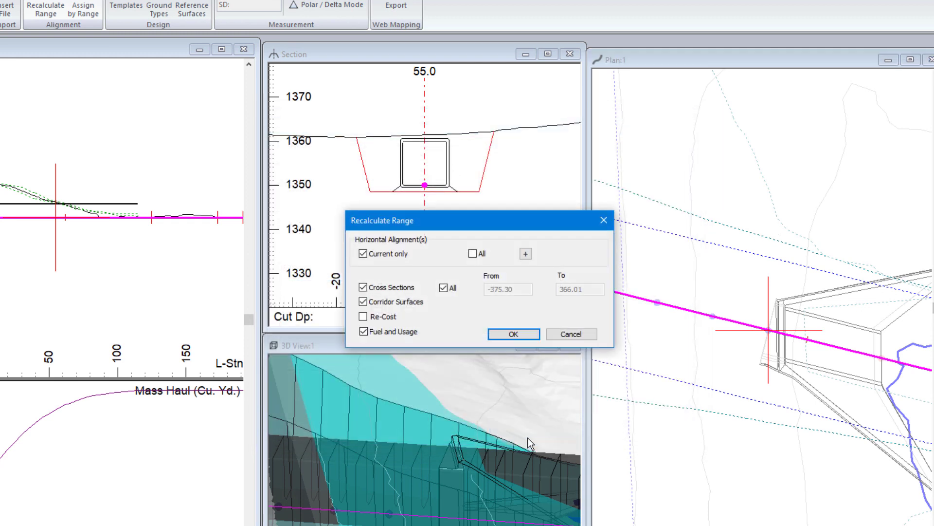
pyautogui.click(516, 335)
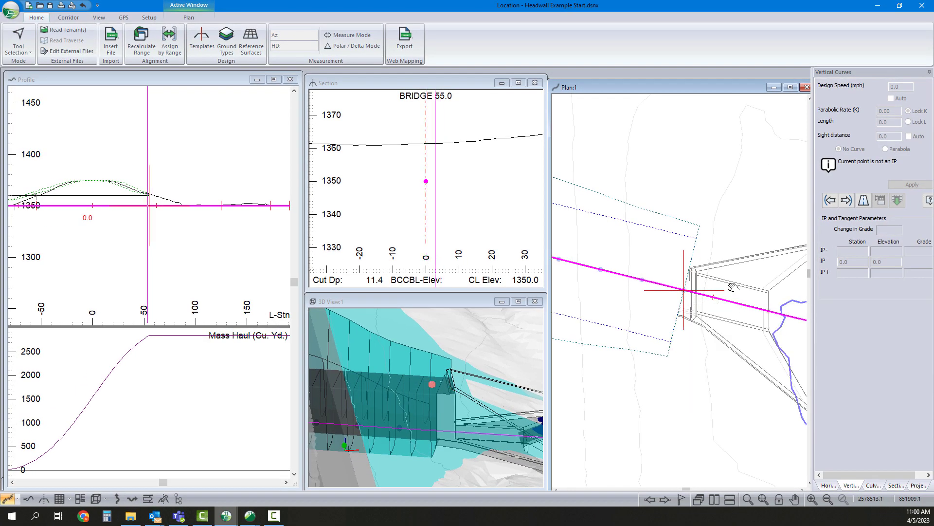
# Locate the road-side face of the upstream headwall in plan and make the stream alignment point at station -55 current.
pyautogui.scroll(-4, 796, 311)
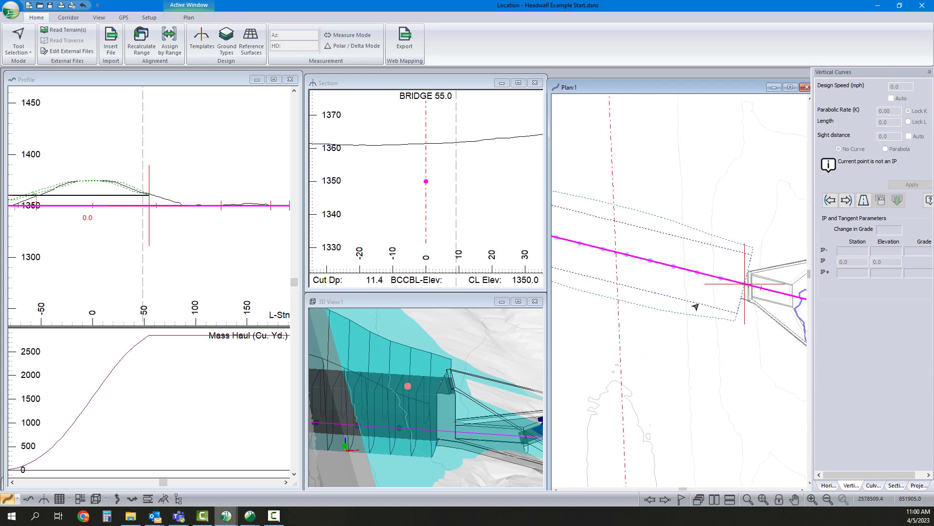
pyautogui.scroll(5, 656, 270)
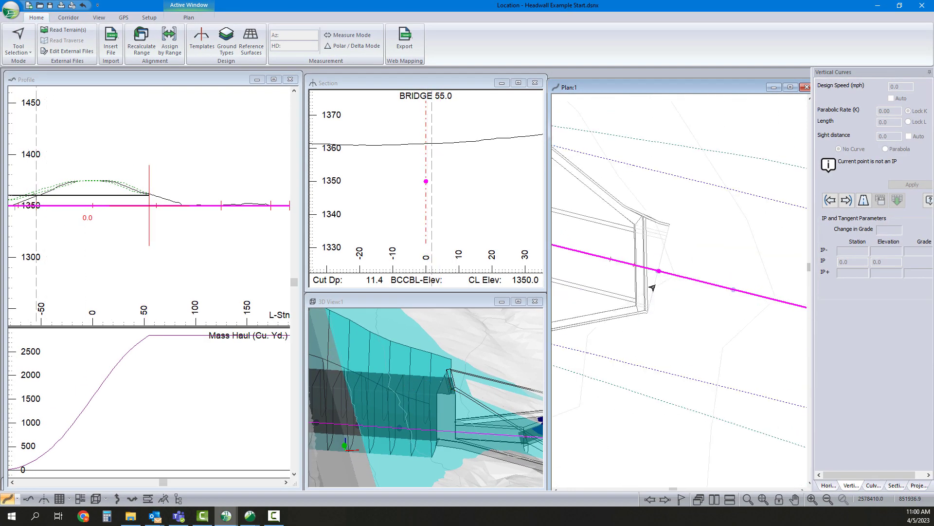
pyautogui.scroll(1, 657, 271)
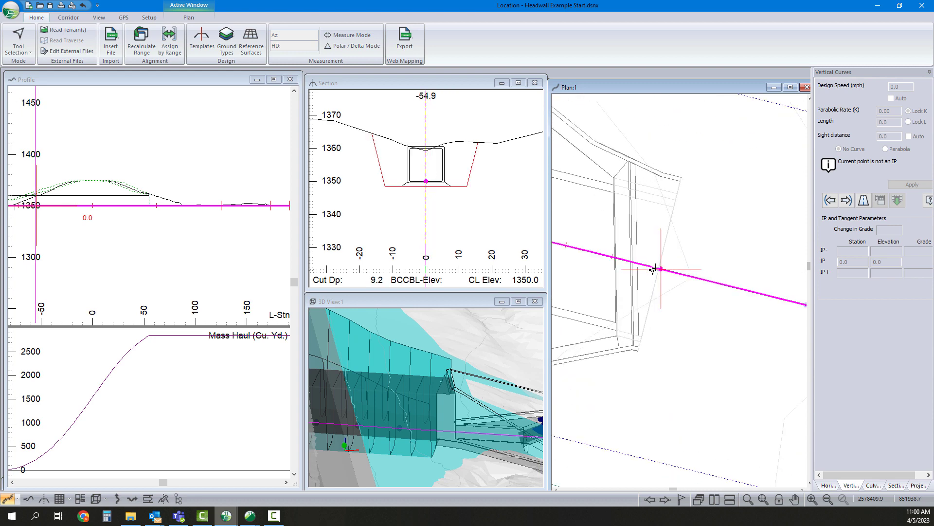
pyautogui.click(656, 270)
pyautogui.scroll(-6, 660, 288)
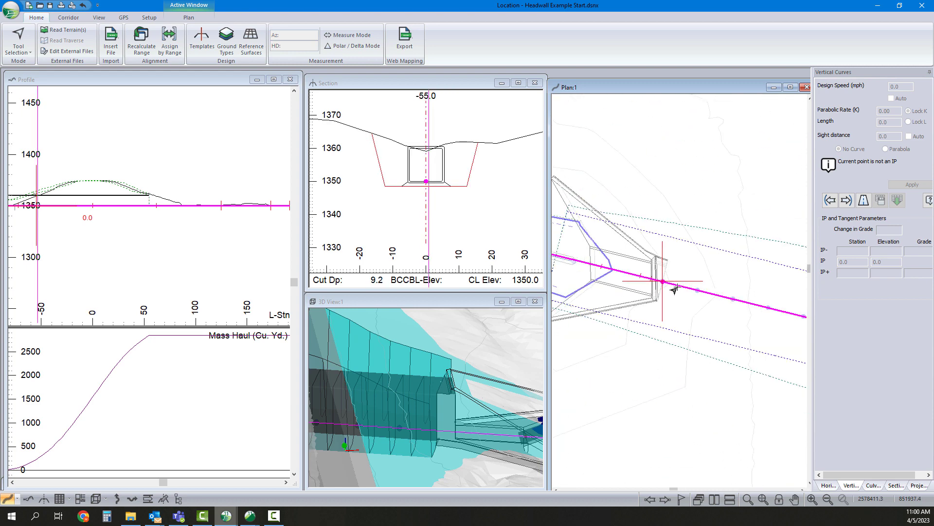
pyautogui.moveTo(677, 290); pyautogui.dragTo(701, 290, button='middle')
pyautogui.scroll(-2, 700, 290)
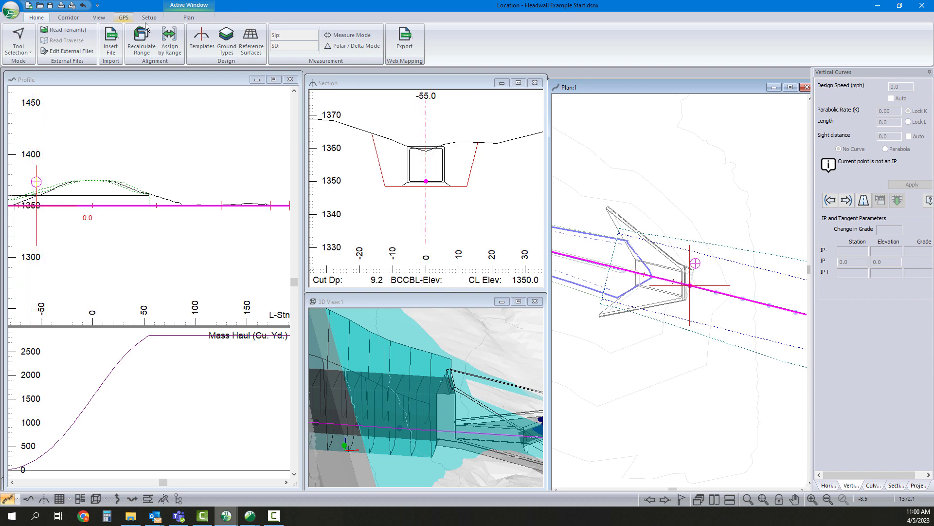
# End the upstream BR Bridge (no cut/fill) template range at station -55, starting the box culvert there, and recalculate the stream alignment.
pyautogui.click(170, 42)
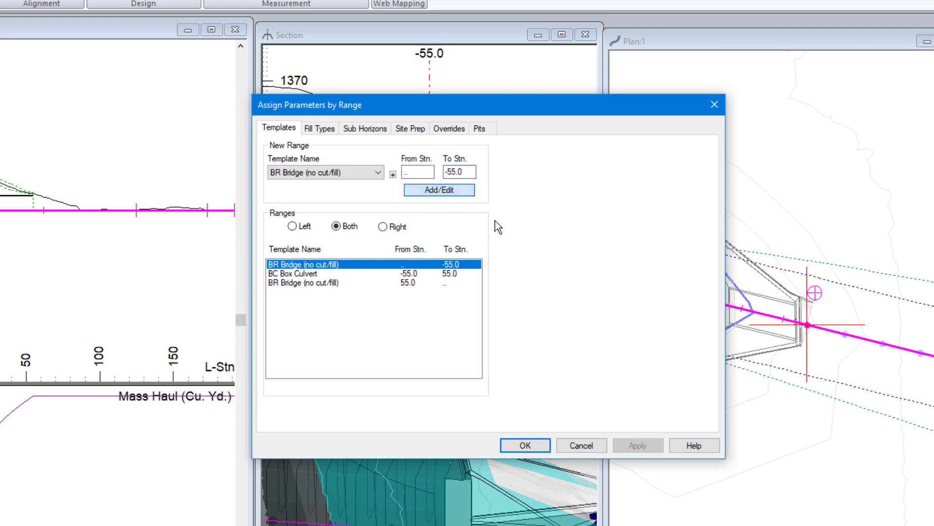
pyautogui.click(545, 450)
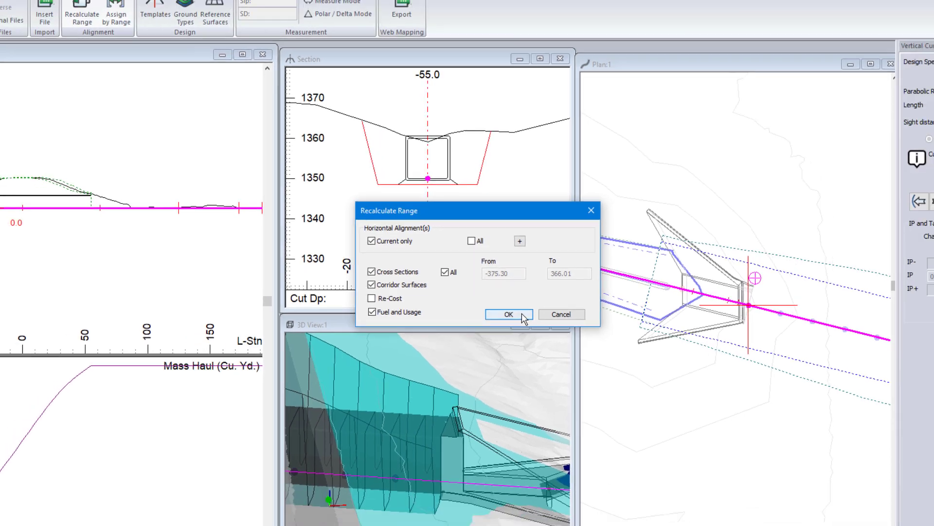
pyautogui.click(527, 334)
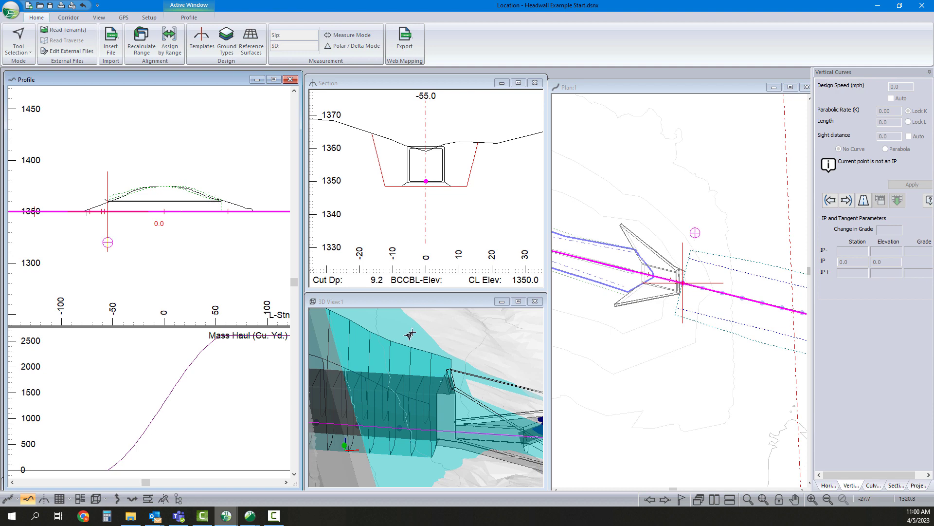
pyautogui.scroll(-3, 411, 333)
pyautogui.moveTo(428, 389); pyautogui.dragTo(462, 385, button='middle')
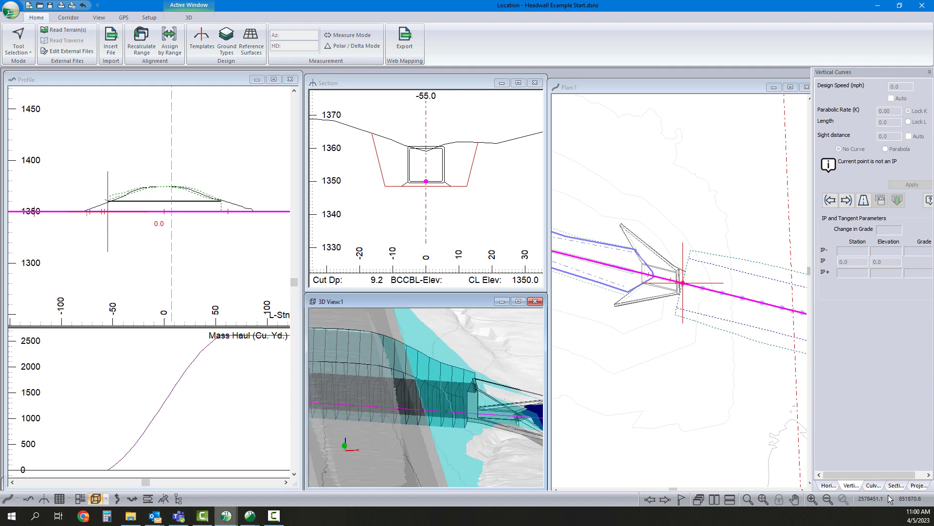
# Make the Road alignment current and examine its cross-section at station 500 where it crosses the culvert.
pyautogui.click(918, 485)
pyautogui.doubleClick(862, 128)
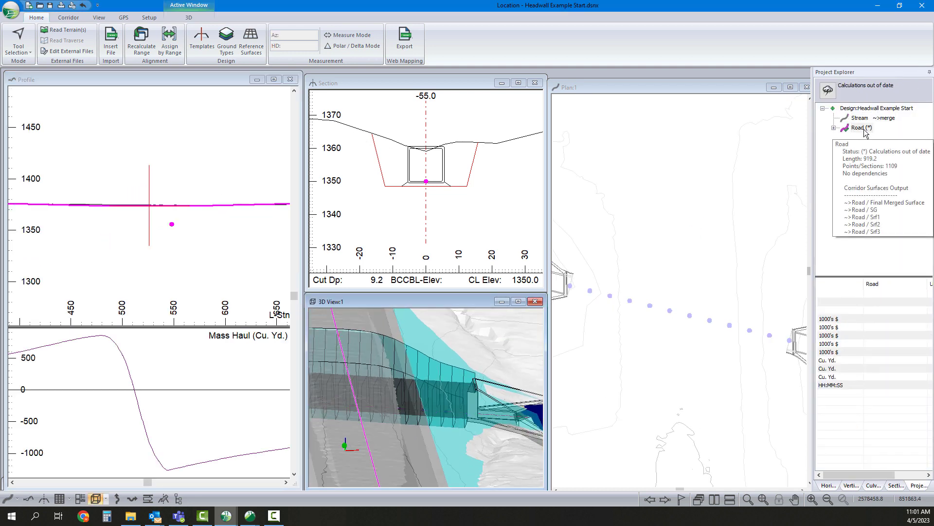
pyautogui.click(663, 327)
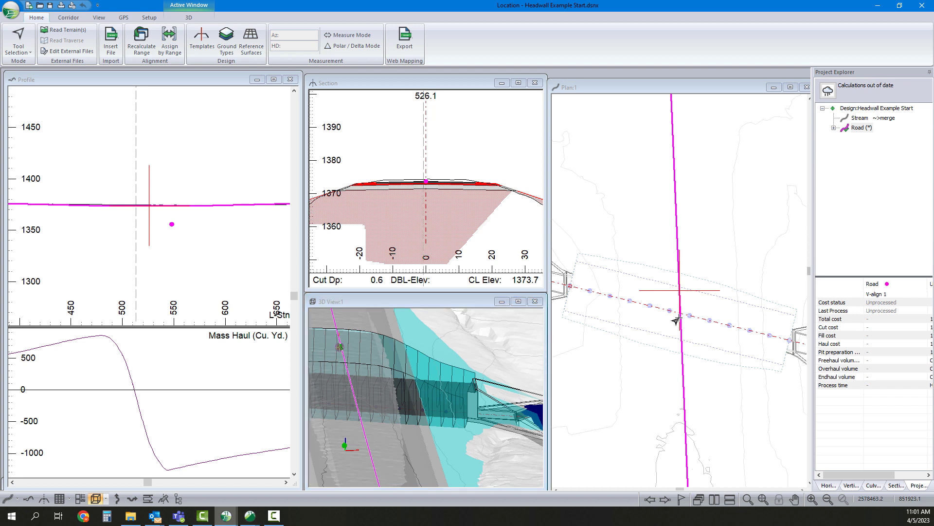
pyautogui.click(681, 343)
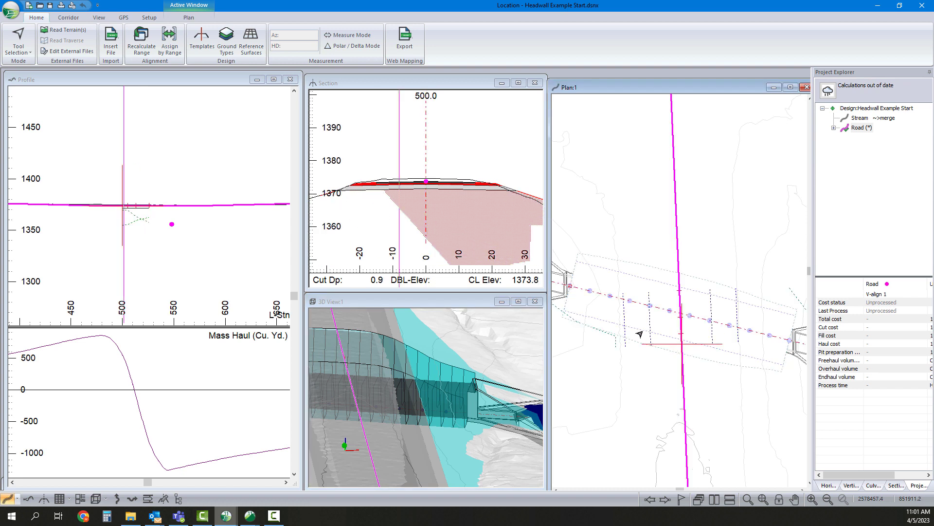
pyautogui.scroll(-3, 476, 217)
pyautogui.moveTo(487, 223); pyautogui.dragTo(411, 217, button='middle')
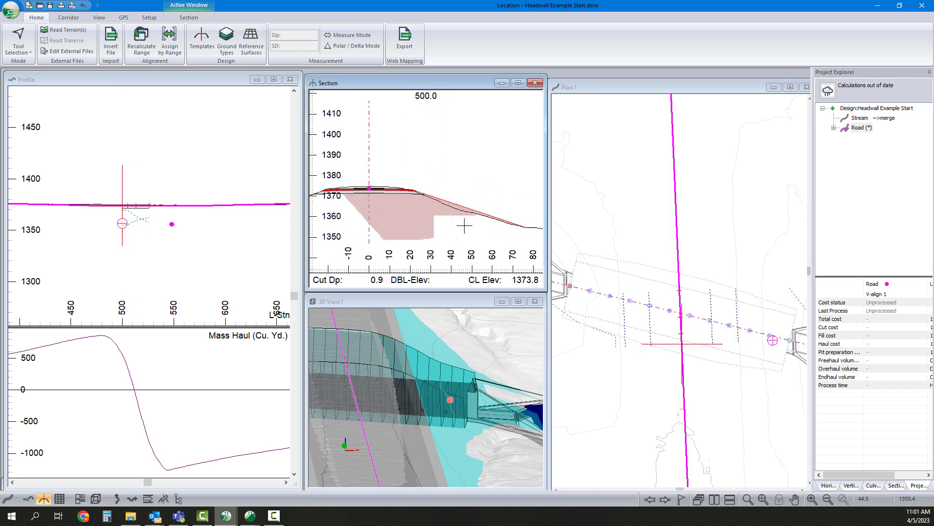
pyautogui.click(715, 323)
pyautogui.moveTo(715, 323); pyautogui.dragTo(681, 302, button='middle')
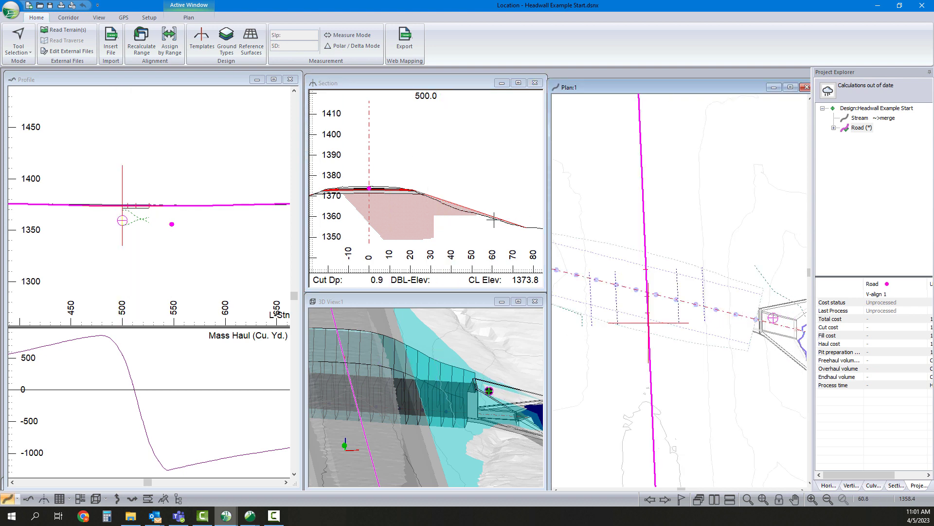
# Add 10 by 10 headwall Downstream.terx as a reference terrain and set it to merge into the topo surface.
pyautogui.moveTo(494, 220); pyautogui.dragTo(467, 207, button='middle')
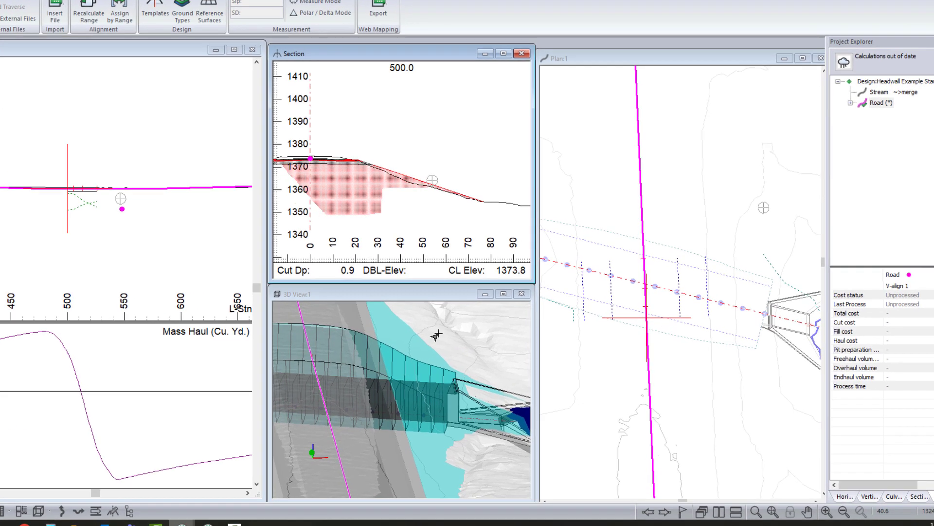
pyautogui.rightClick(460, 338)
pyautogui.click(448, 375)
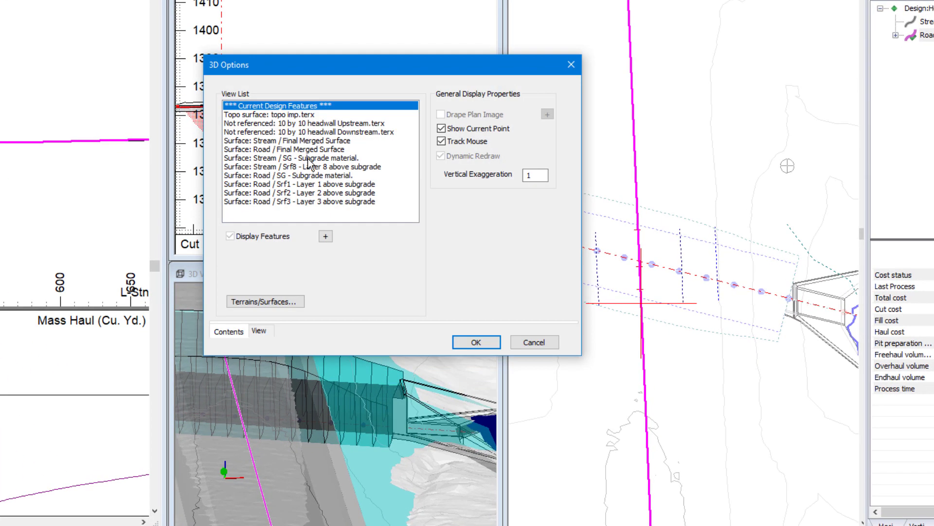
pyautogui.click(265, 302)
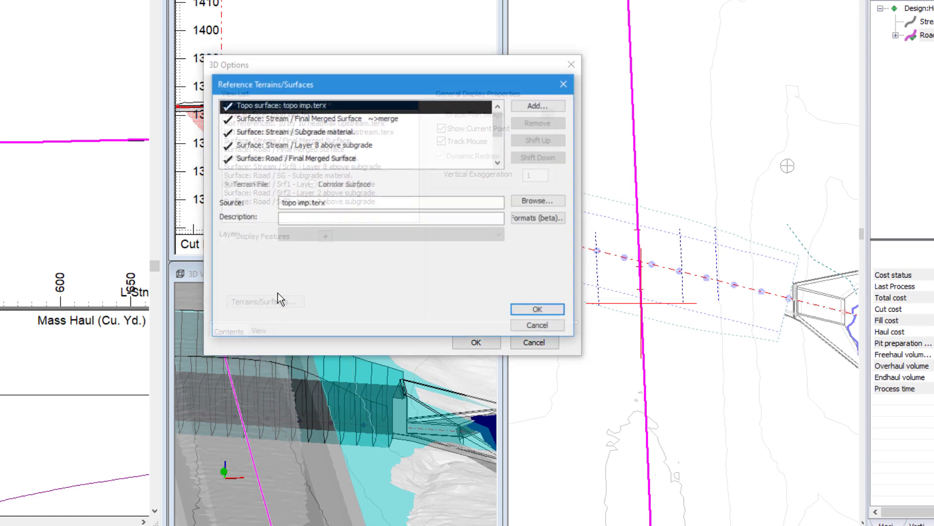
pyautogui.scroll(-3, 339, 163)
pyautogui.scroll(2, 341, 165)
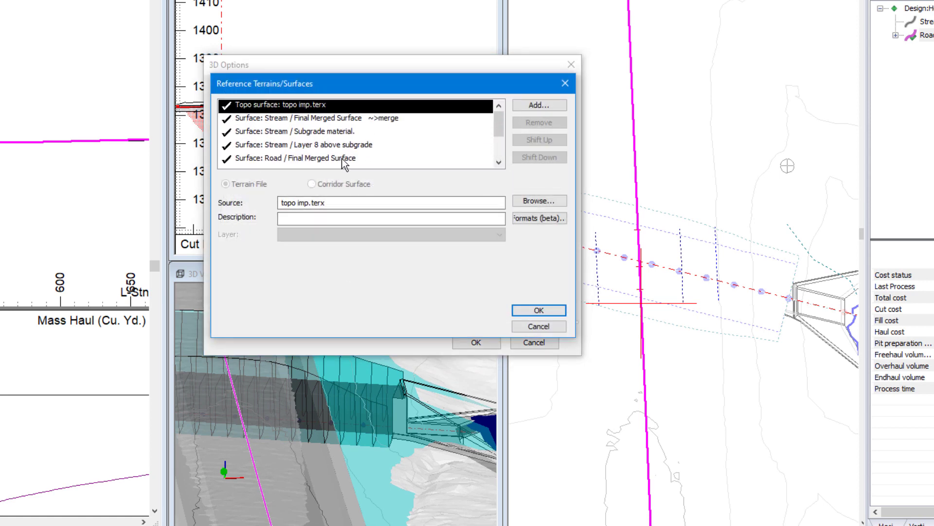
pyautogui.click(534, 108)
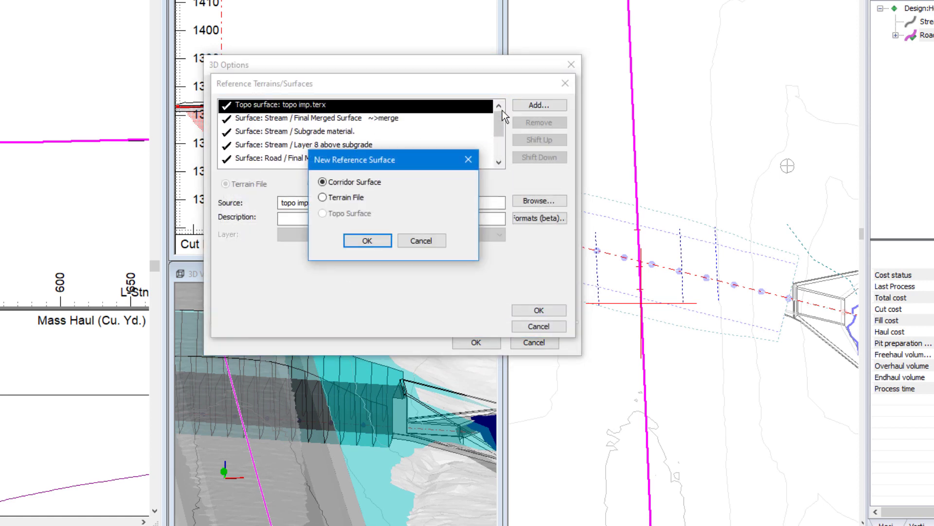
pyautogui.click(368, 238)
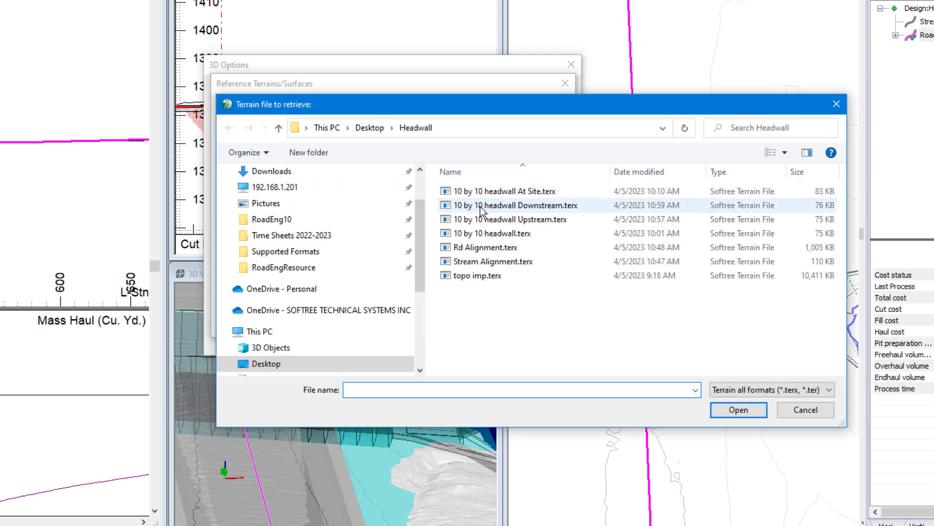
pyautogui.click(481, 207)
pyautogui.click(505, 222)
pyautogui.click(523, 211)
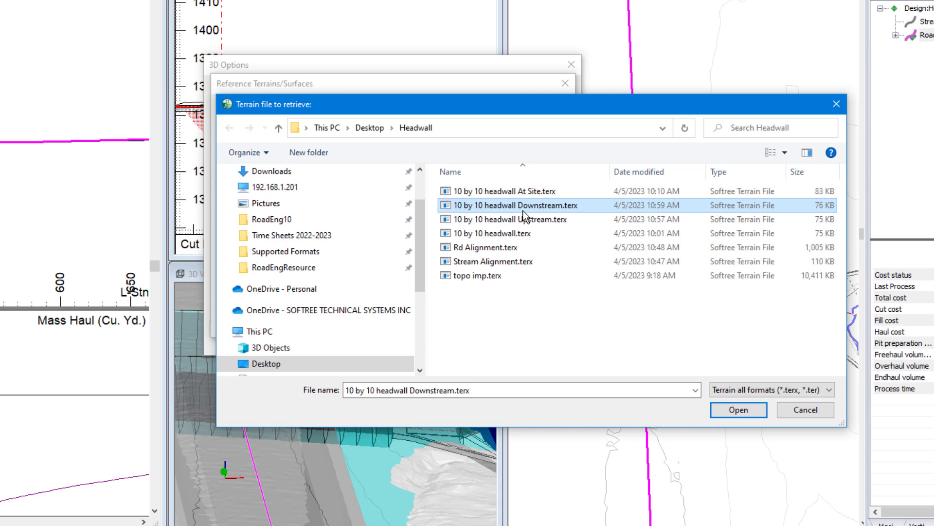
pyautogui.click(728, 407)
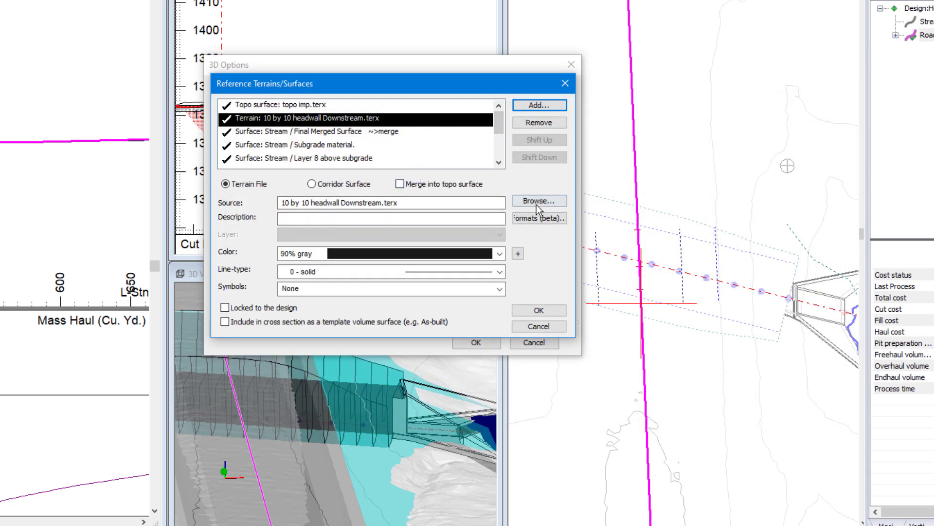
pyautogui.click(401, 184)
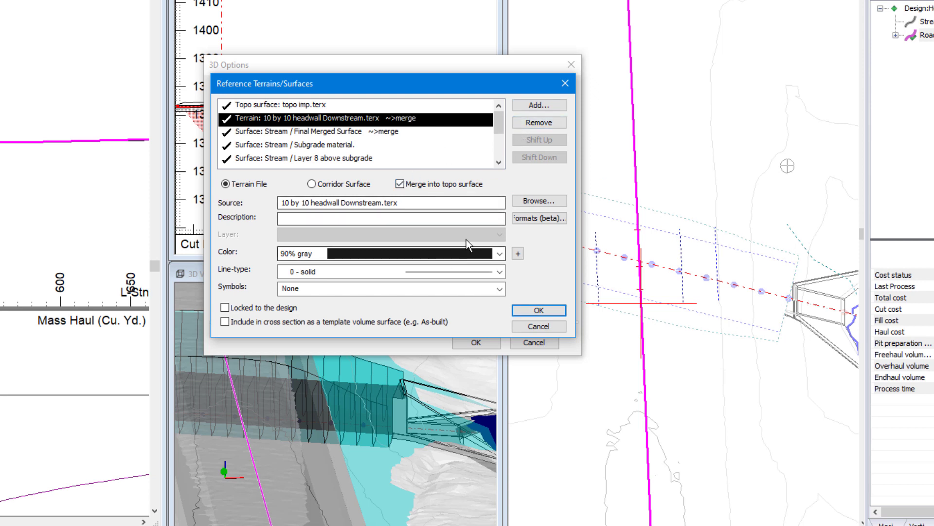
pyautogui.click(539, 106)
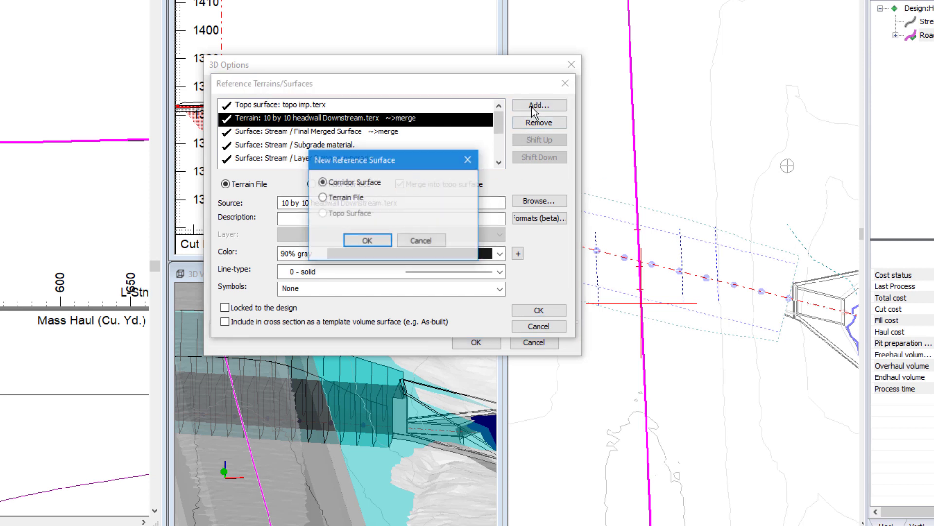
pyautogui.click(368, 241)
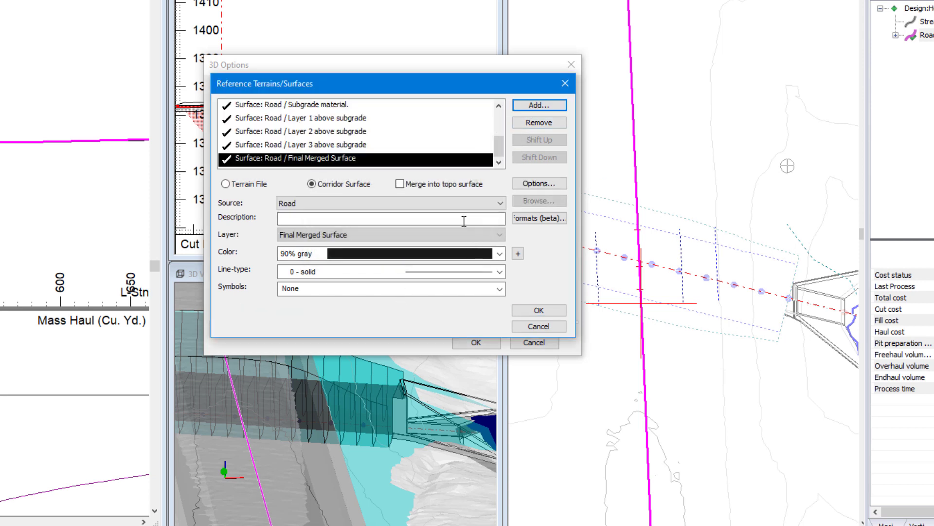
pyautogui.click(546, 123)
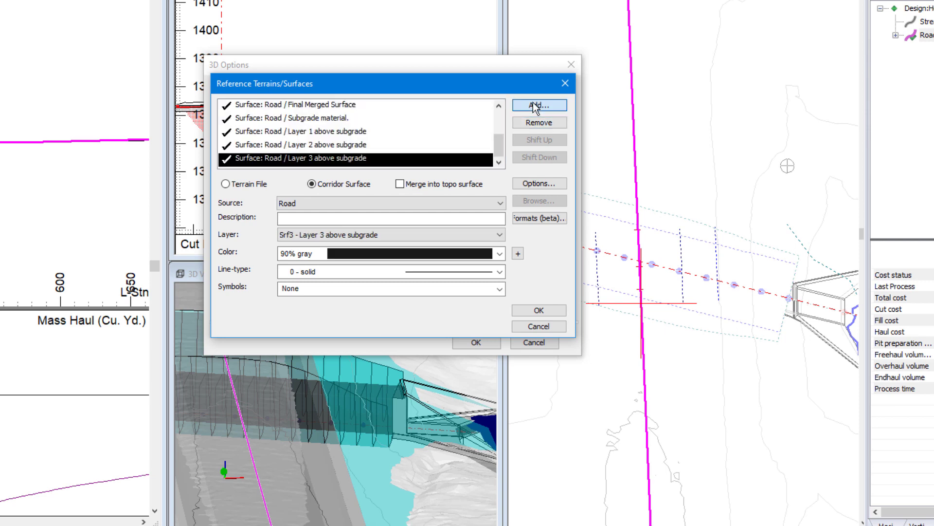
# Add 10 by 10 headwall Upstream.terx as a reference terrain, set it to merge into the topo surface, and apply the 3D options.
pyautogui.click(539, 105)
pyautogui.click(367, 240)
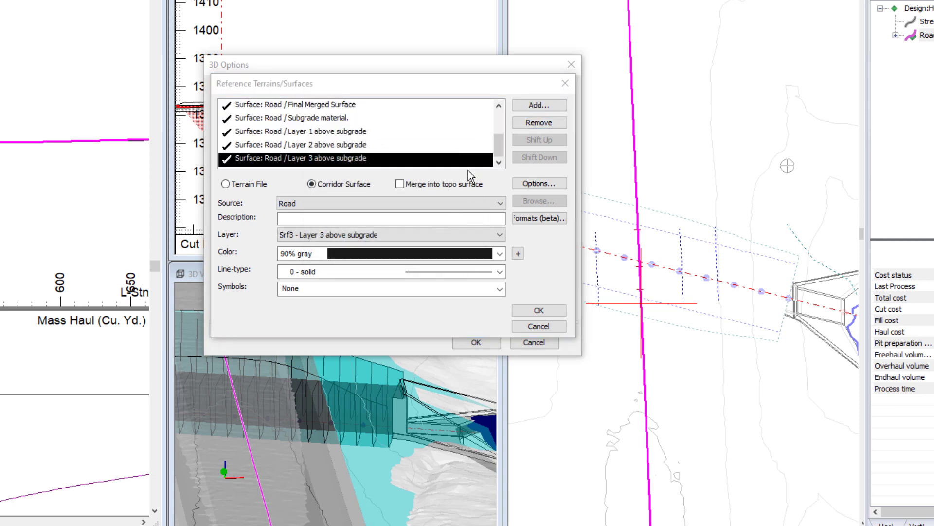
pyautogui.click(482, 220)
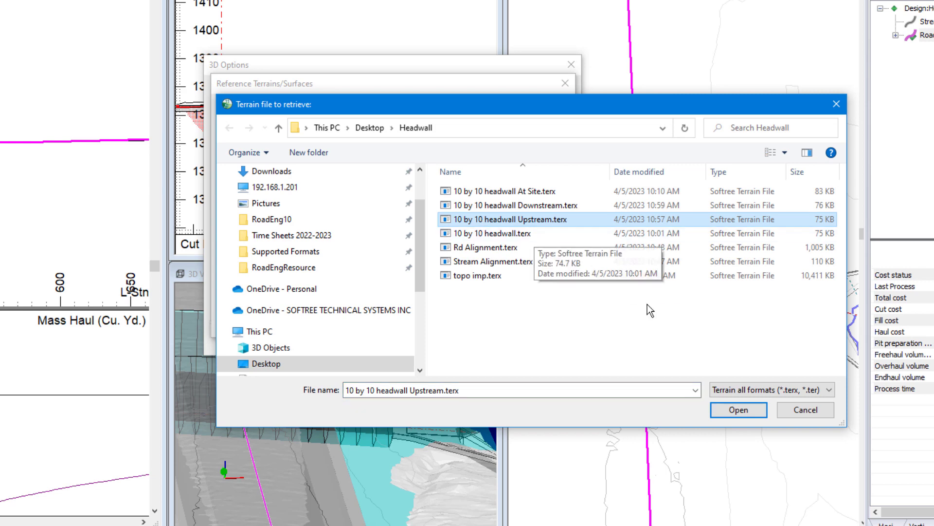
pyautogui.moveTo(581, 104); pyautogui.dragTo(525, 300)
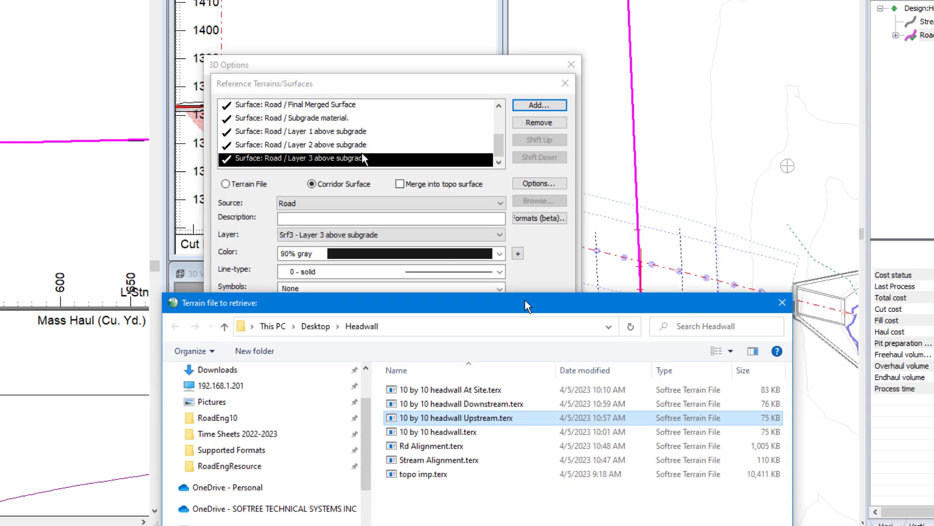
pyautogui.moveTo(663, 305); pyautogui.dragTo(663, 225)
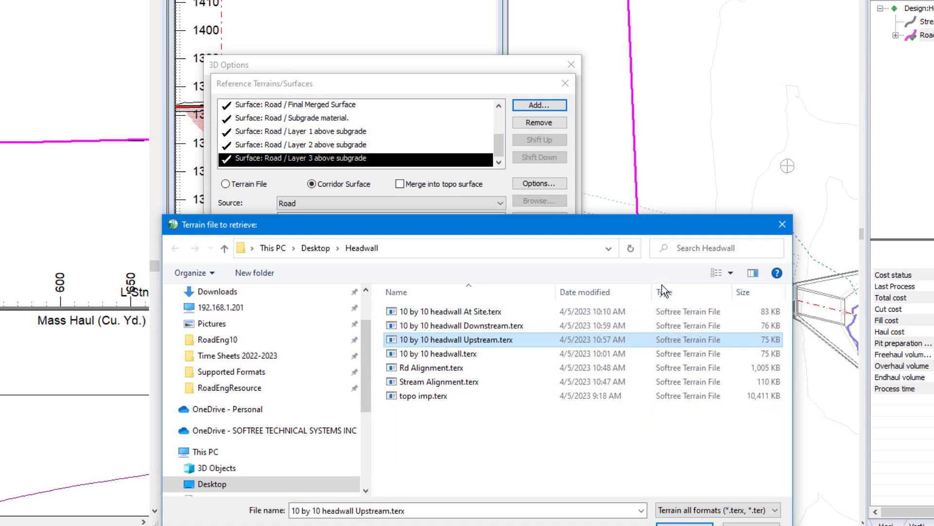
pyautogui.click(682, 523)
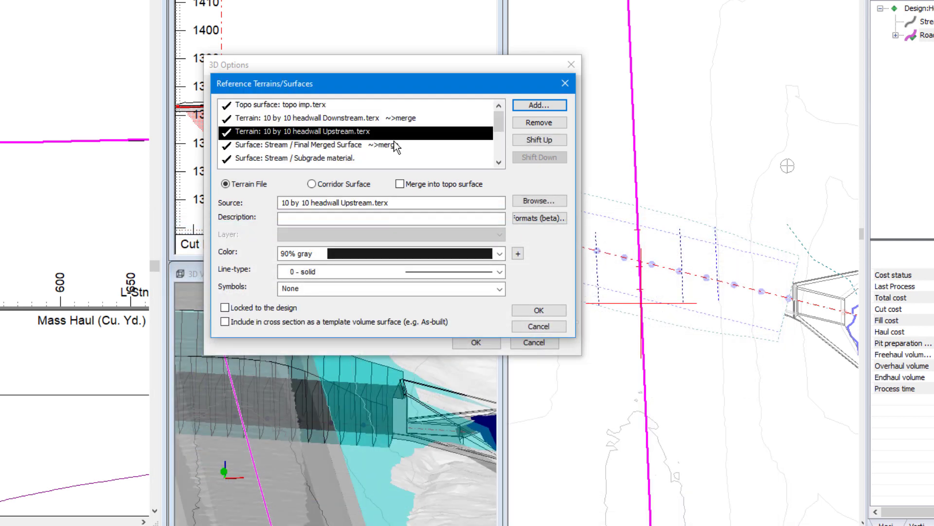
pyautogui.click(399, 183)
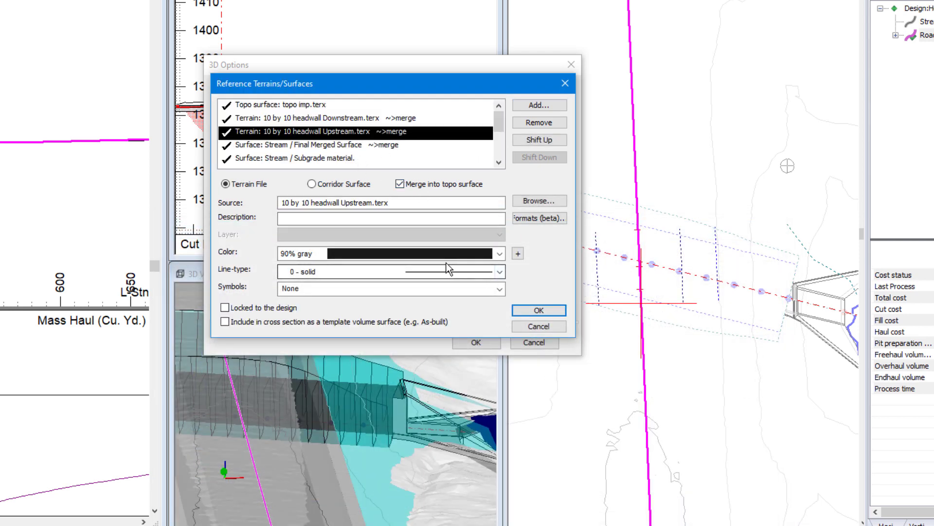
pyautogui.click(534, 311)
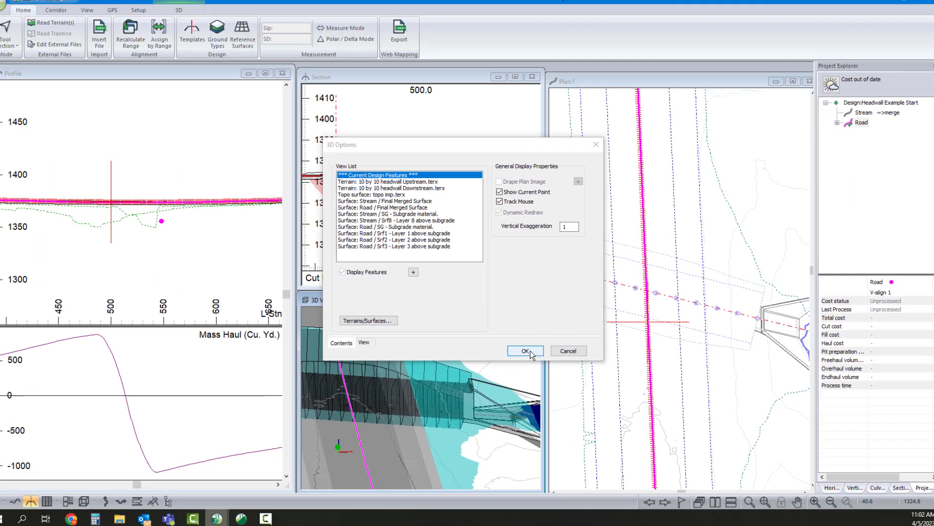
pyautogui.click(483, 342)
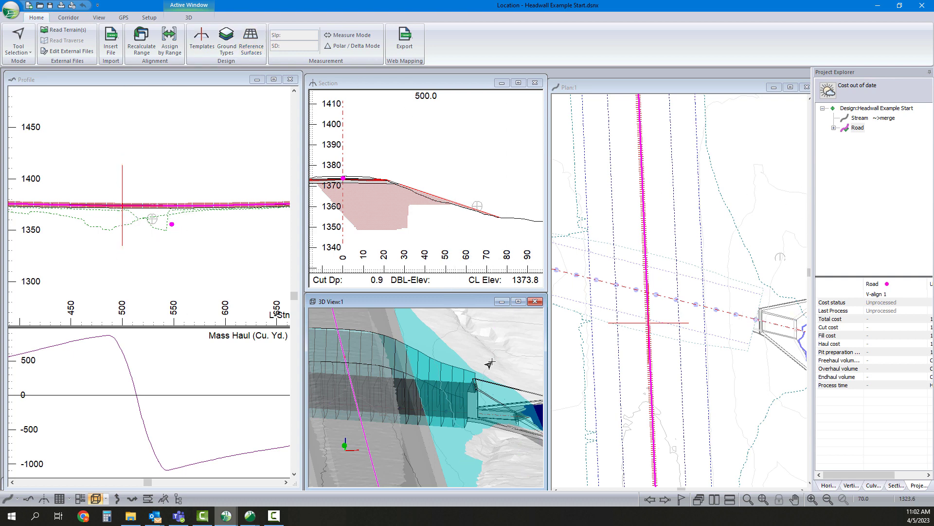
# Recalculate all cross-sections and corridor surfaces of the current Road alignment and inspect the fill around the headwall in 3D.
pyautogui.moveTo(483, 383); pyautogui.dragTo(441, 351)
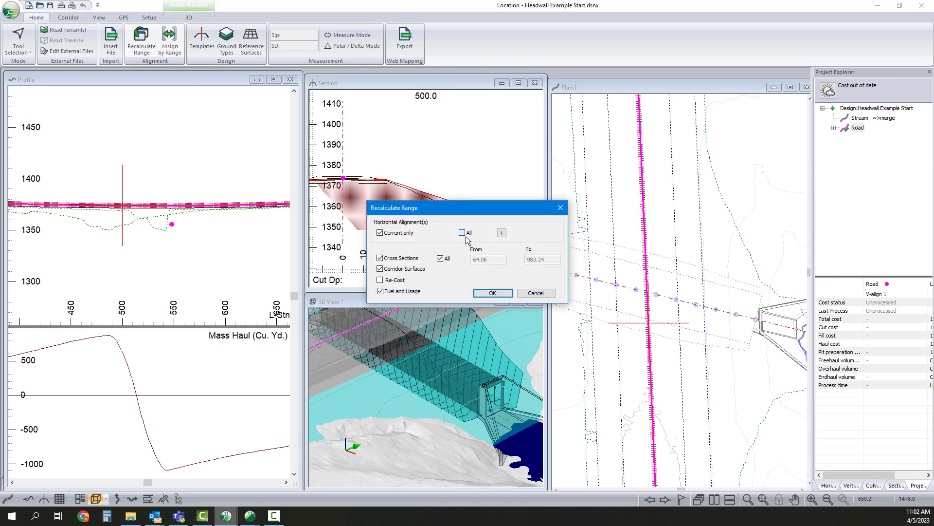
pyautogui.click(493, 292)
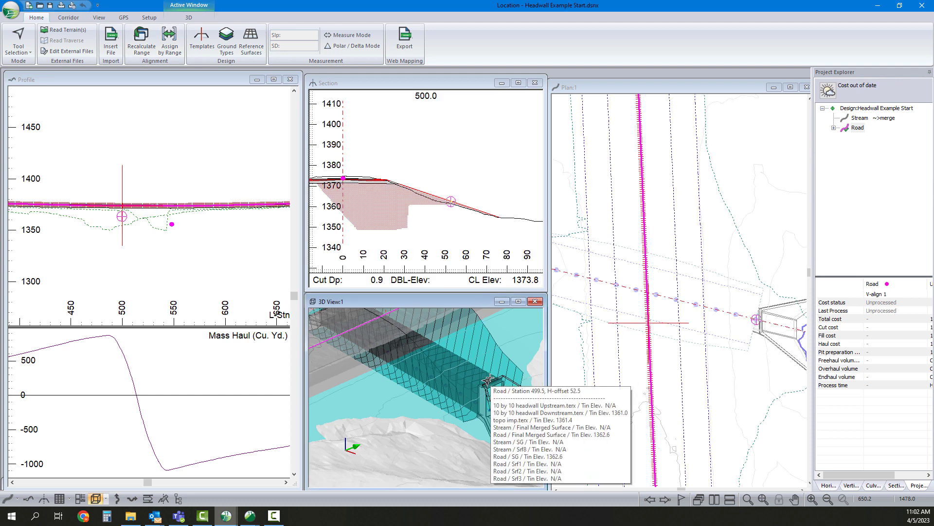
pyautogui.moveTo(445, 411); pyautogui.dragTo(473, 419)
pyautogui.moveTo(341, 381); pyautogui.dragTo(457, 385)
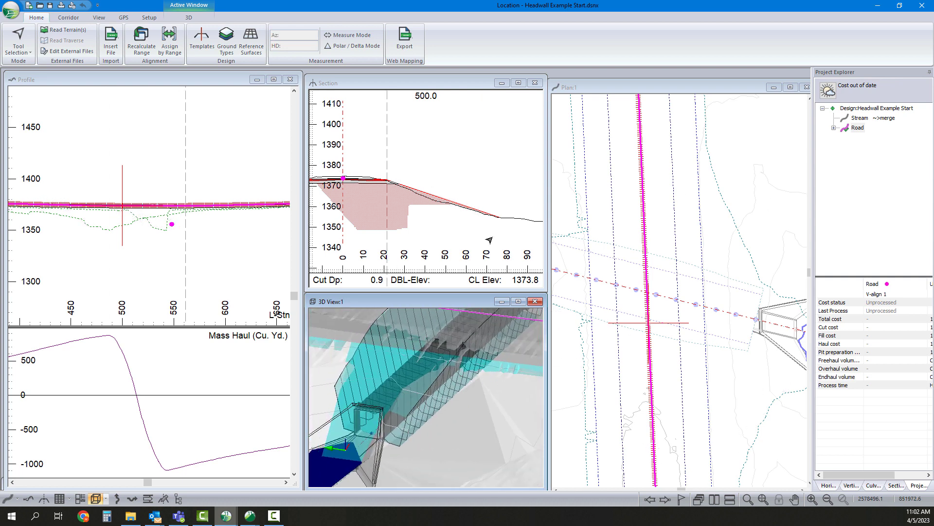
# Turn on shaded triangles for the downstream and upstream headwall terrains in the 3D view.
pyautogui.rightClick(410, 350)
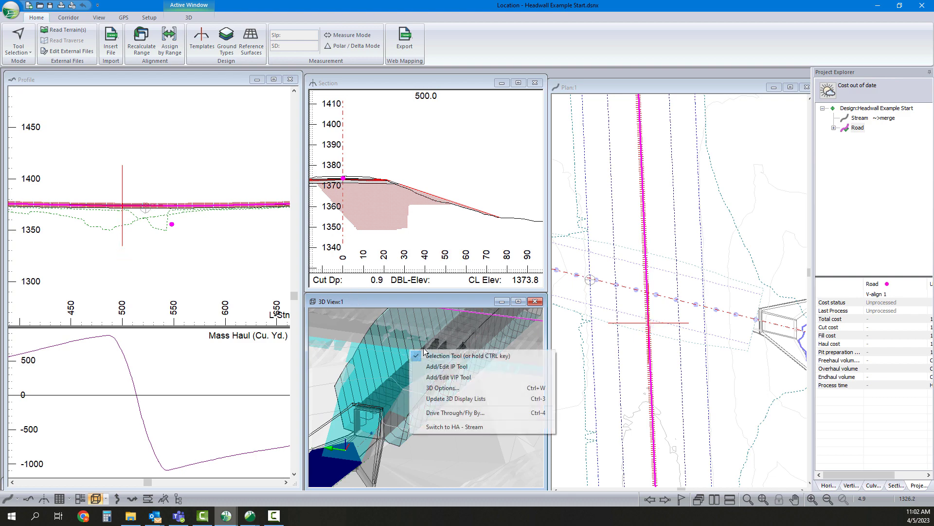
pyautogui.click(448, 389)
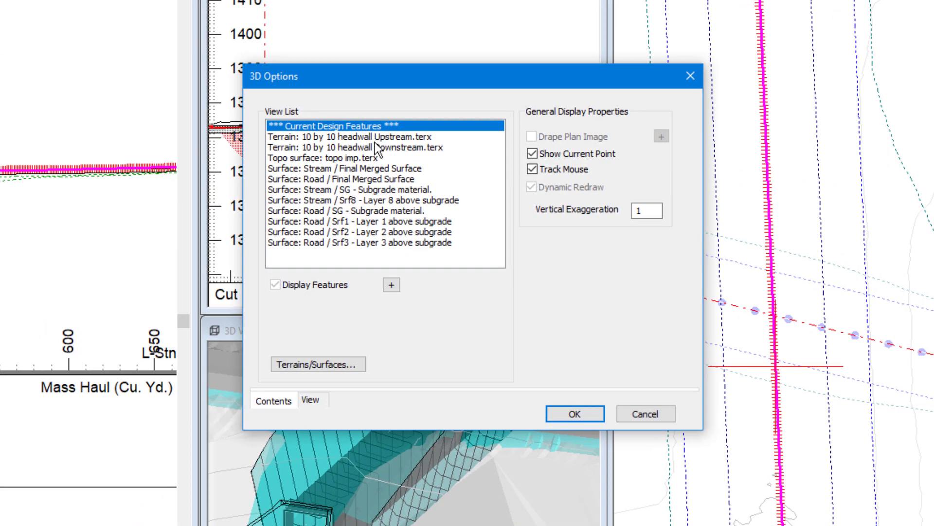
pyautogui.click(376, 143)
pyautogui.click(382, 139)
pyautogui.click(378, 150)
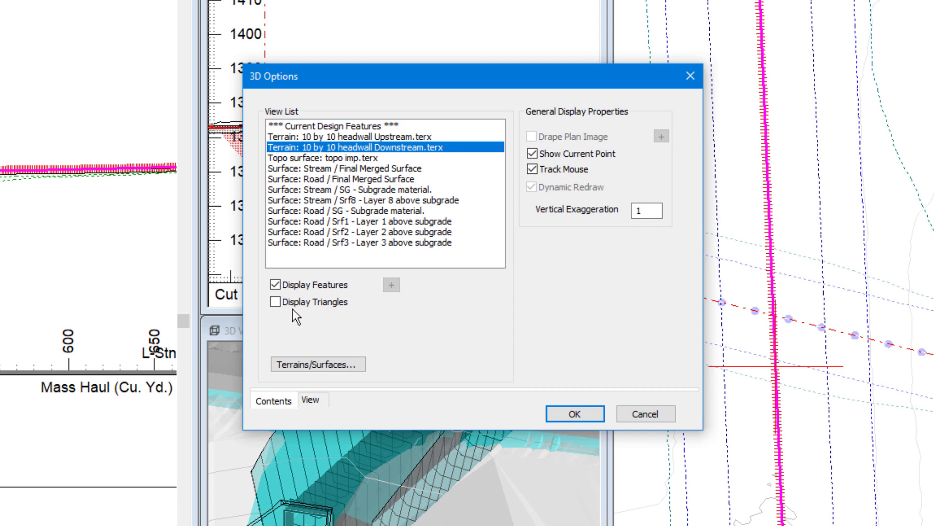
pyautogui.click(351, 136)
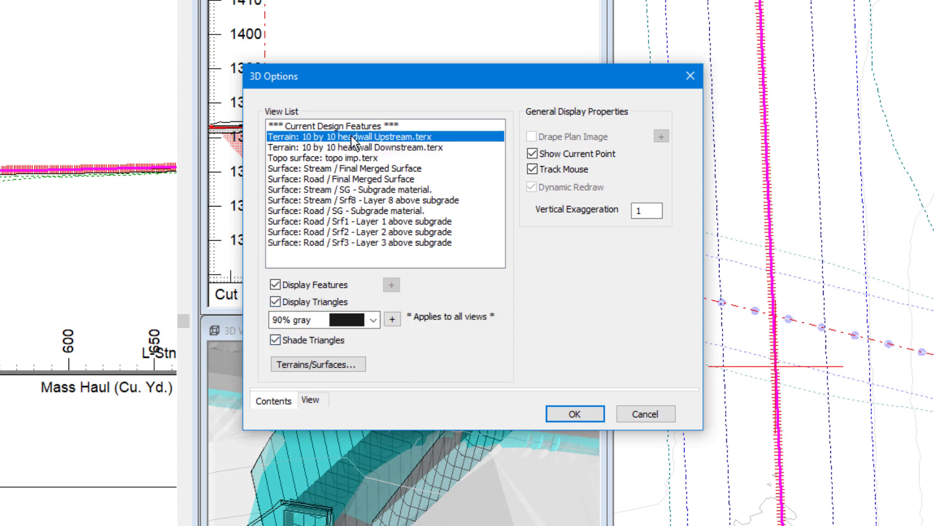
pyautogui.click(276, 302)
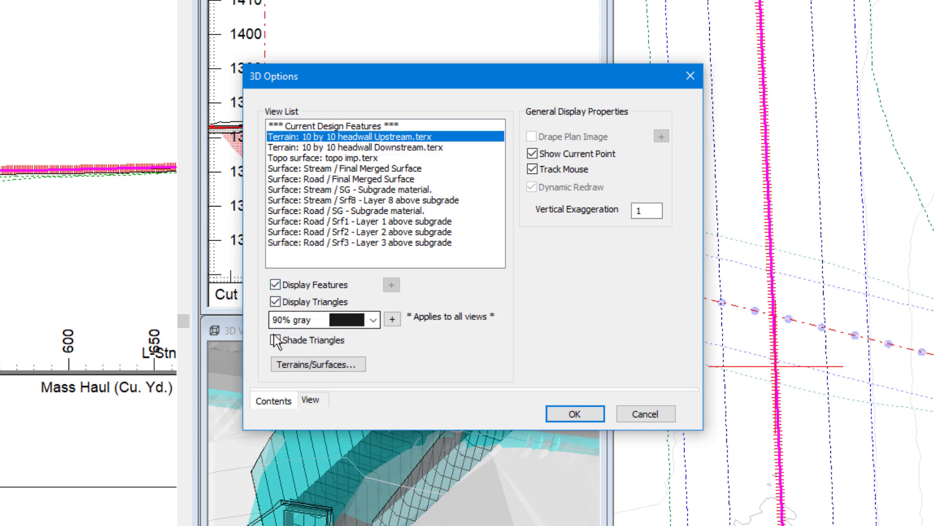
# Set the upstream and downstream headwall terrains to merge into the topo surface, apply the options, and inspect the headwall in 3D and section.
pyautogui.click(312, 364)
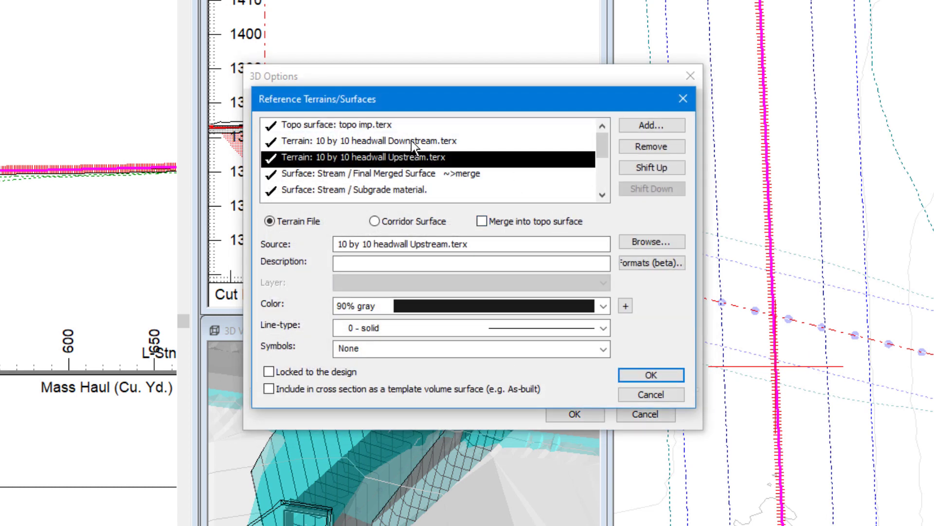
pyautogui.click(411, 142)
pyautogui.click(409, 158)
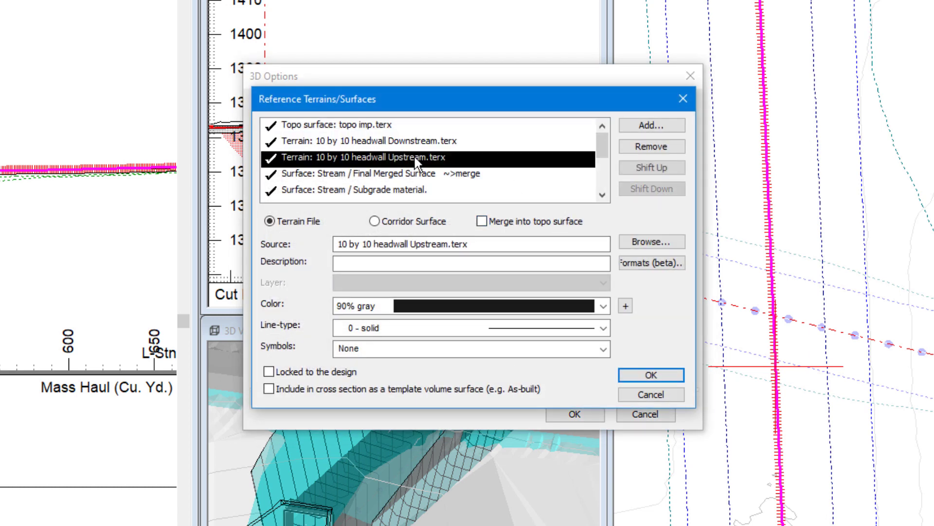
pyautogui.click(482, 221)
pyautogui.click(447, 141)
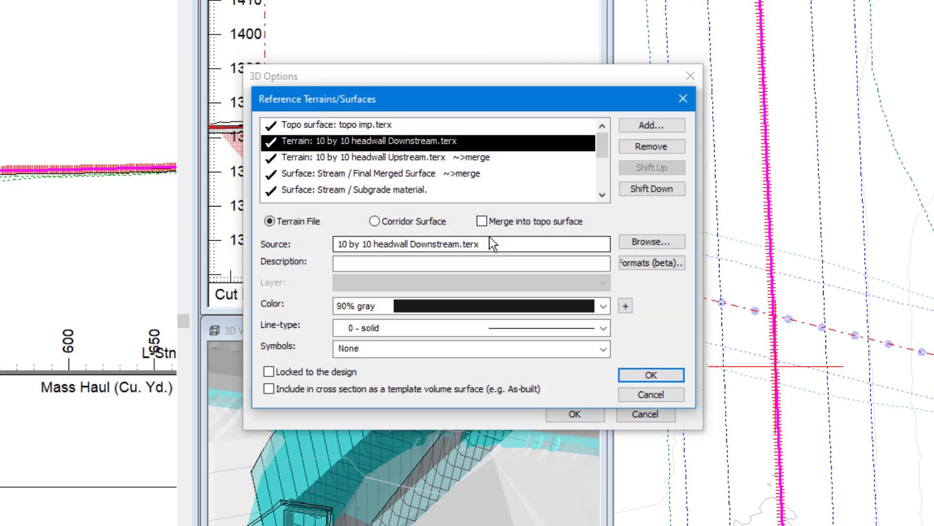
pyautogui.click(481, 221)
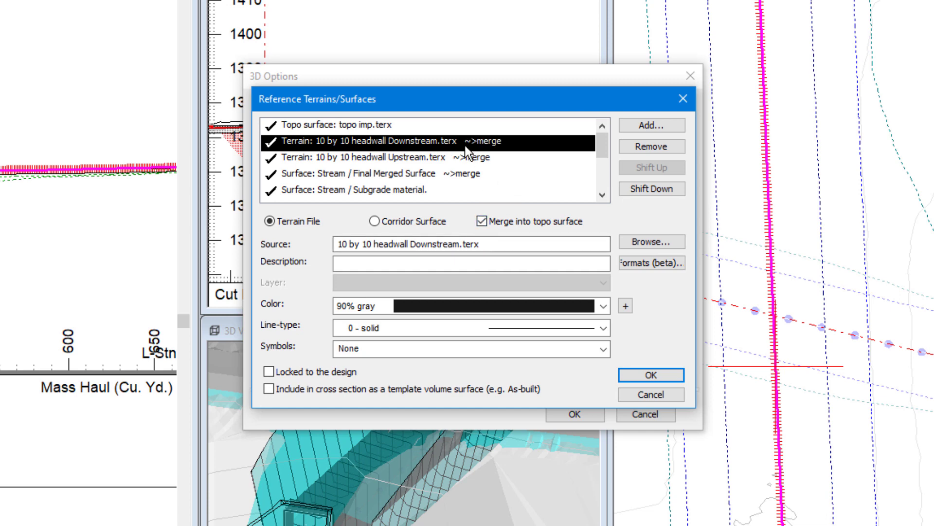
pyautogui.click(635, 376)
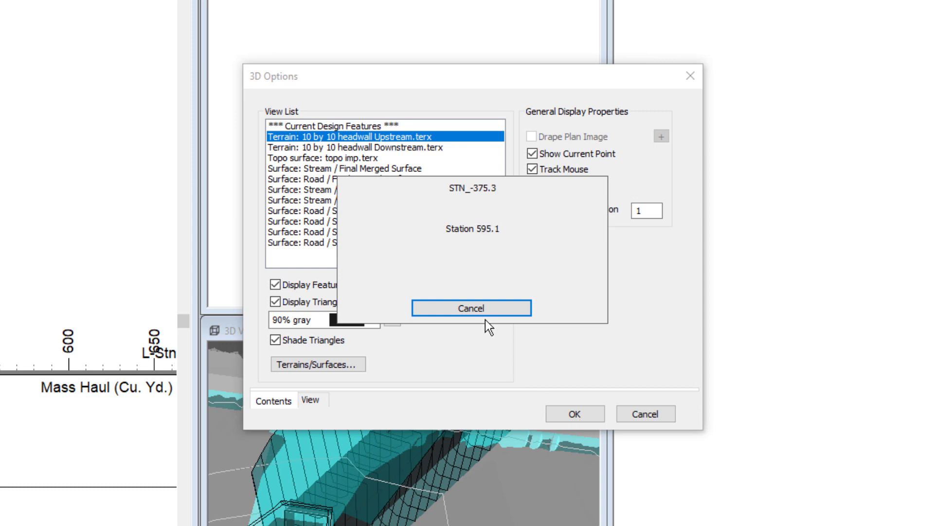
pyautogui.click(562, 414)
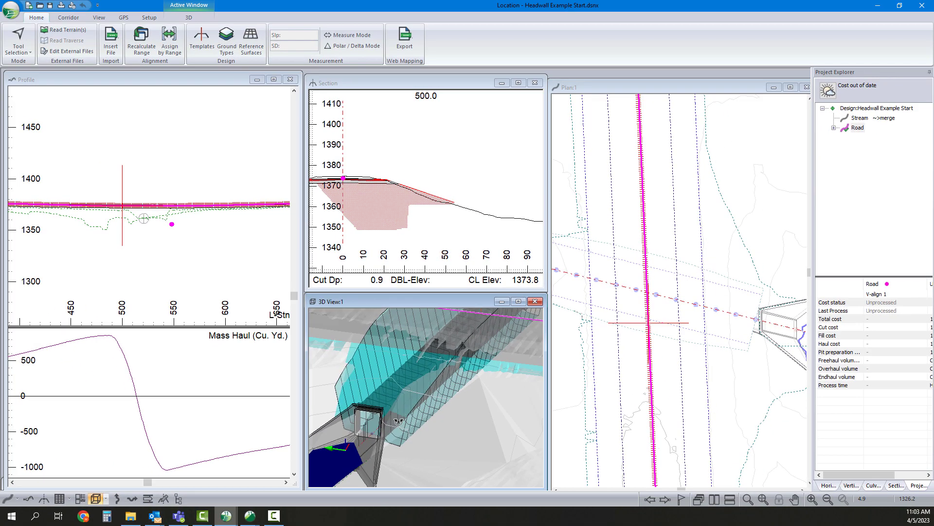
pyautogui.moveTo(399, 422); pyautogui.dragTo(445, 409)
pyautogui.scroll(5, 458, 207)
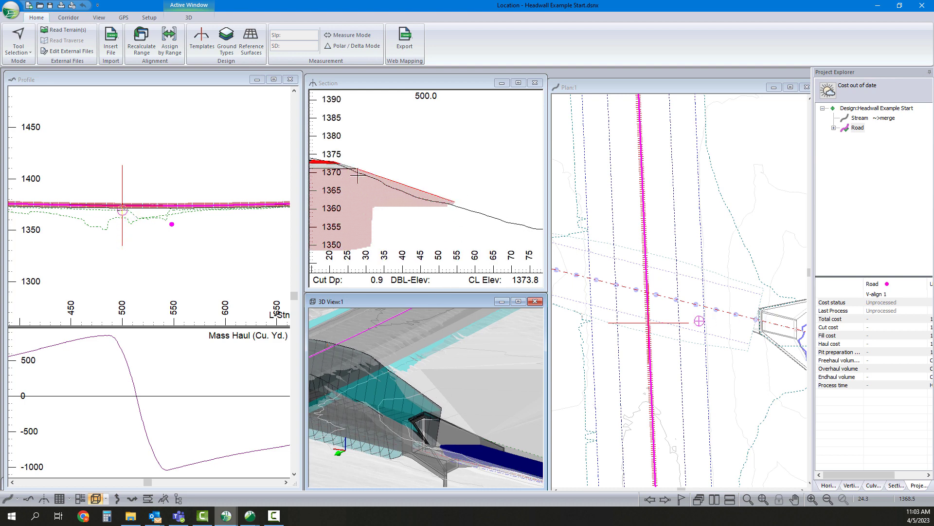
# Examine the road fill around the headwall at station 500 in the section, plan and 3D views.
pyautogui.moveTo(471, 217); pyautogui.dragTo(463, 214, button='middle')
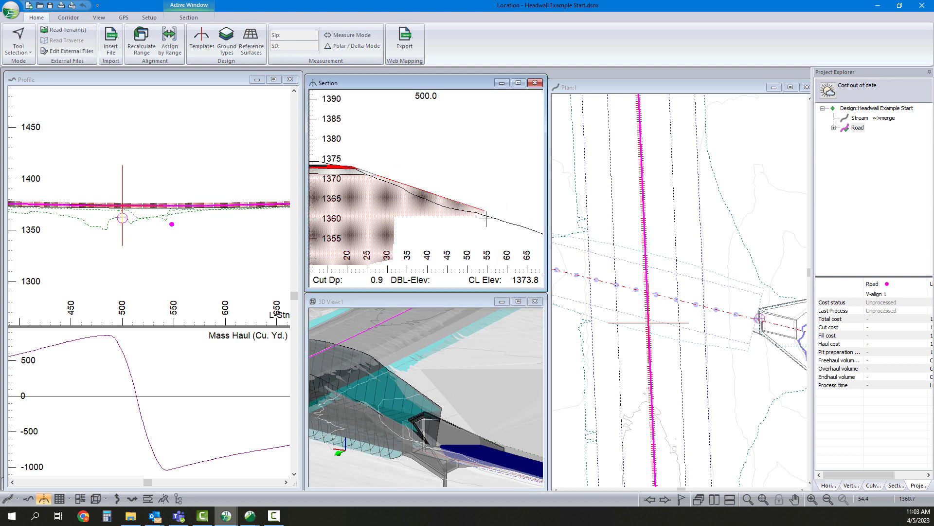
pyautogui.moveTo(599, 369); pyautogui.dragTo(568, 376, button='middle')
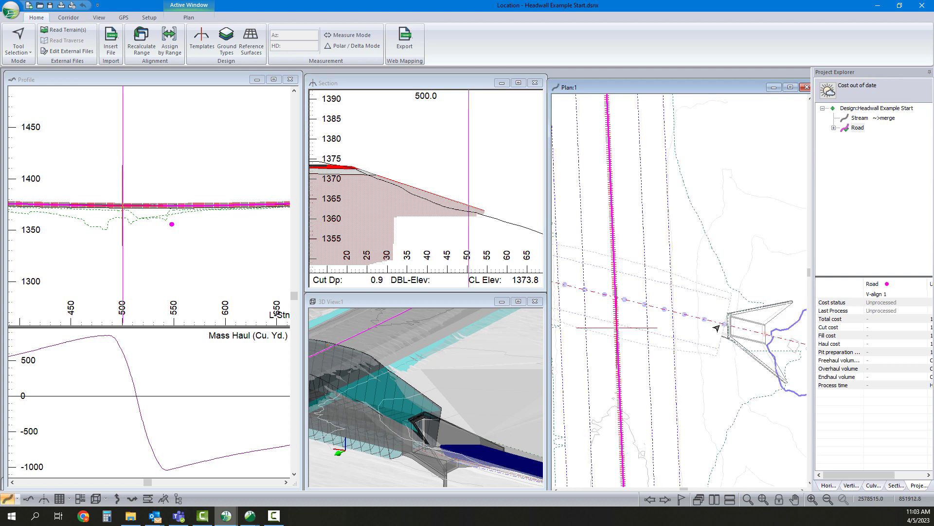
pyautogui.click(478, 399)
pyautogui.moveTo(477, 399); pyautogui.dragTo(448, 404)
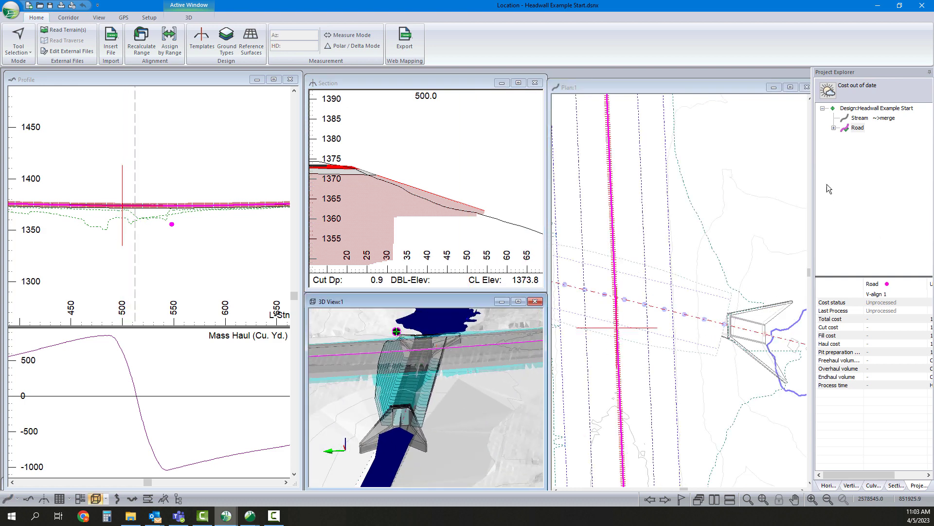
# Make Stream the current alignment and move to station -70 at the upstream headwall in its profile.
pyautogui.doubleClick(860, 120)
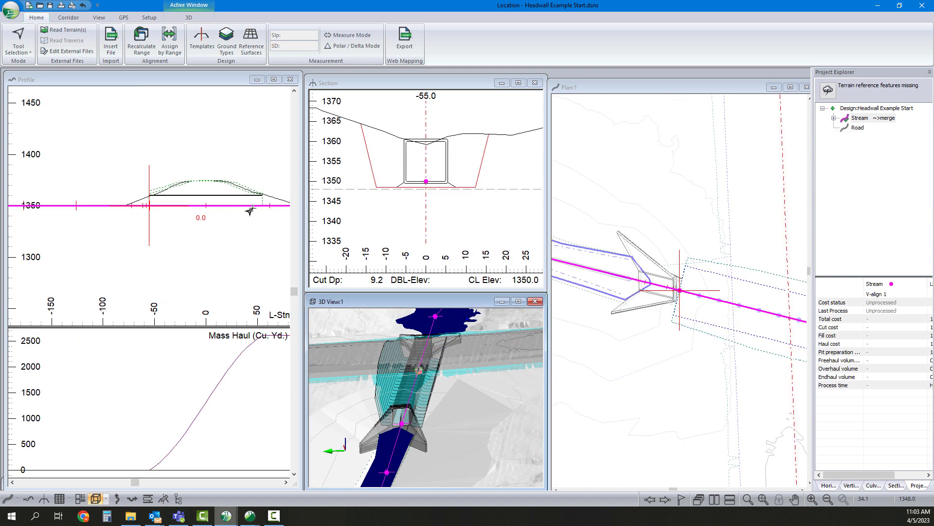
pyautogui.click(225, 196)
pyautogui.moveTo(436, 404); pyautogui.dragTo(416, 397)
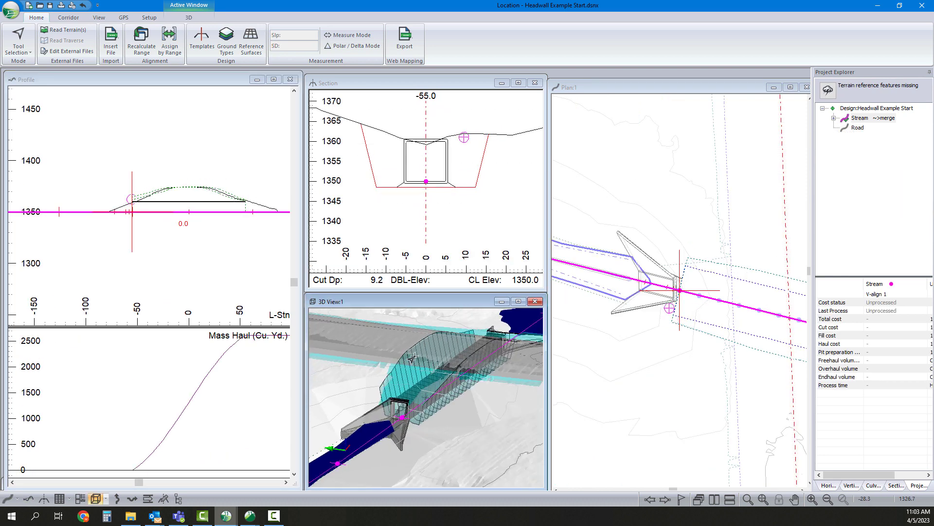
pyautogui.click(117, 204)
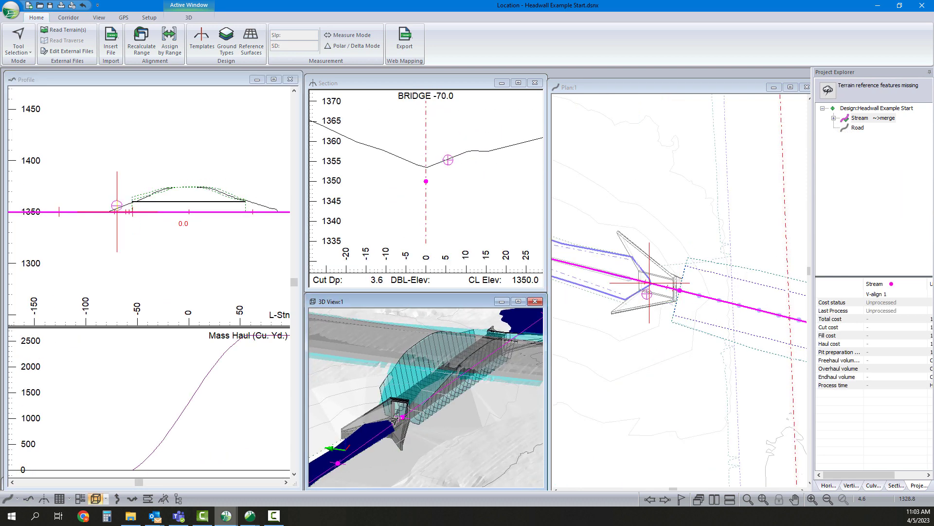
pyautogui.scroll(4, 126, 210)
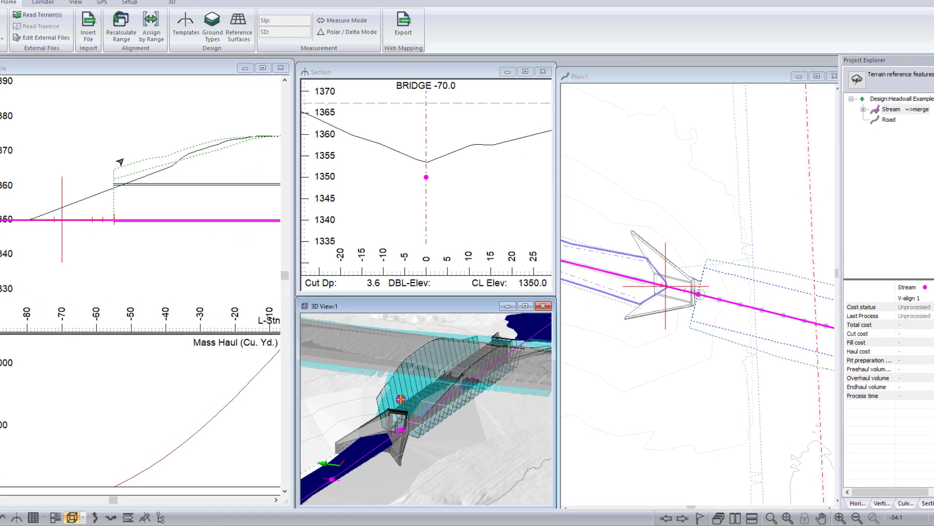
# Open the profile's reference feature definitions, check the existing Stream feature's display options, and remove that feature.
pyautogui.rightClick(148, 156)
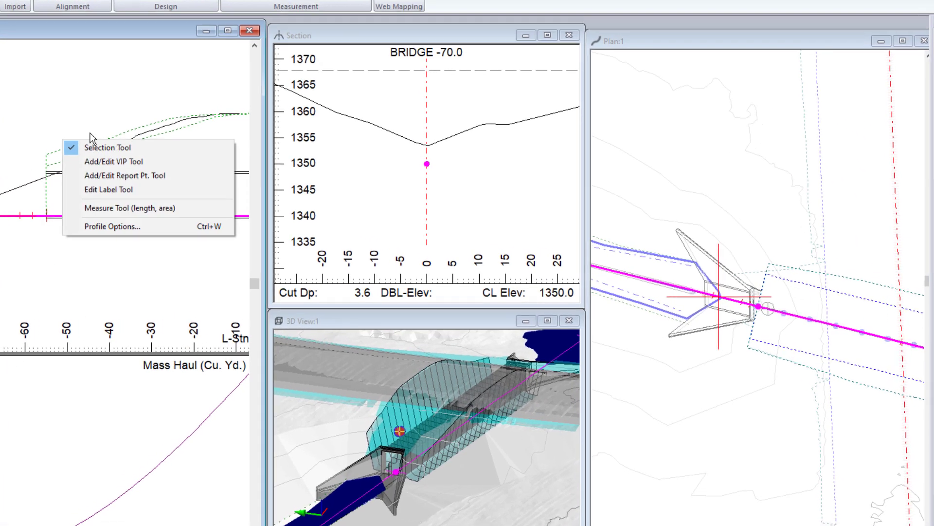
pyautogui.click(192, 230)
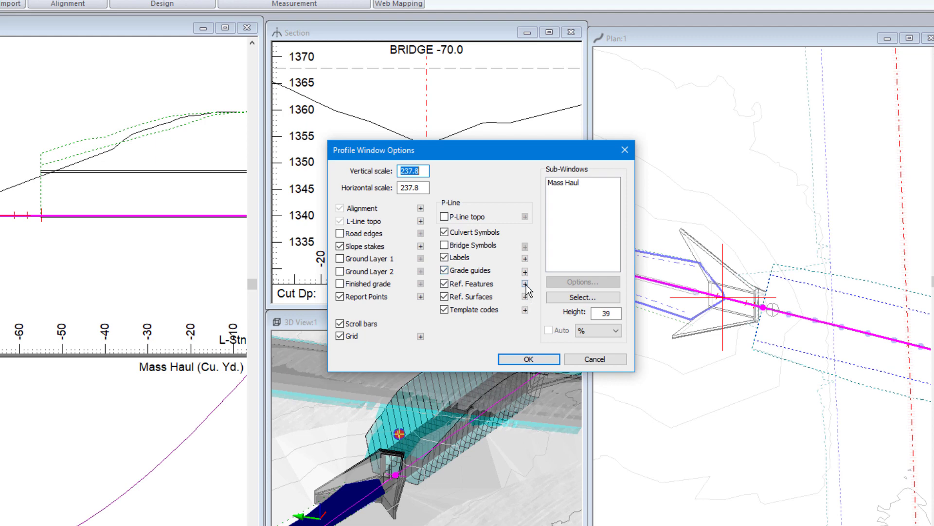
pyautogui.click(525, 284)
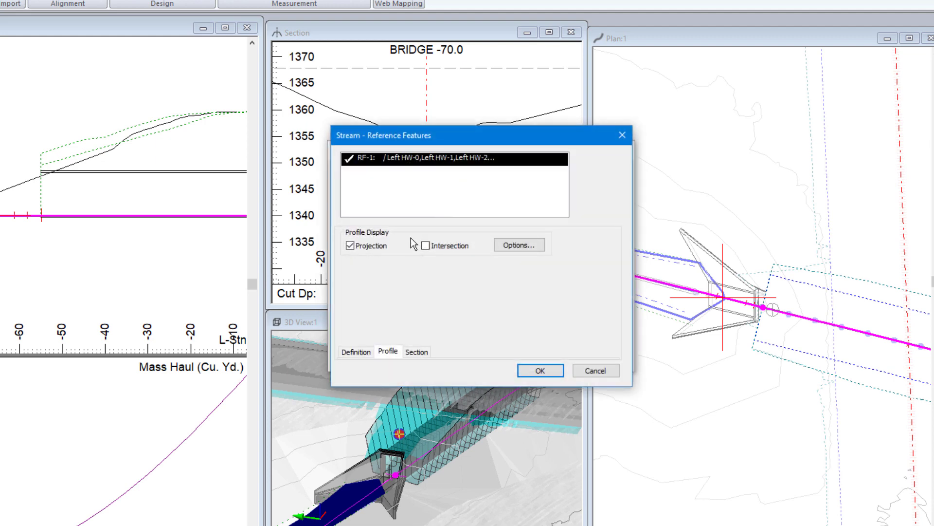
pyautogui.click(524, 247)
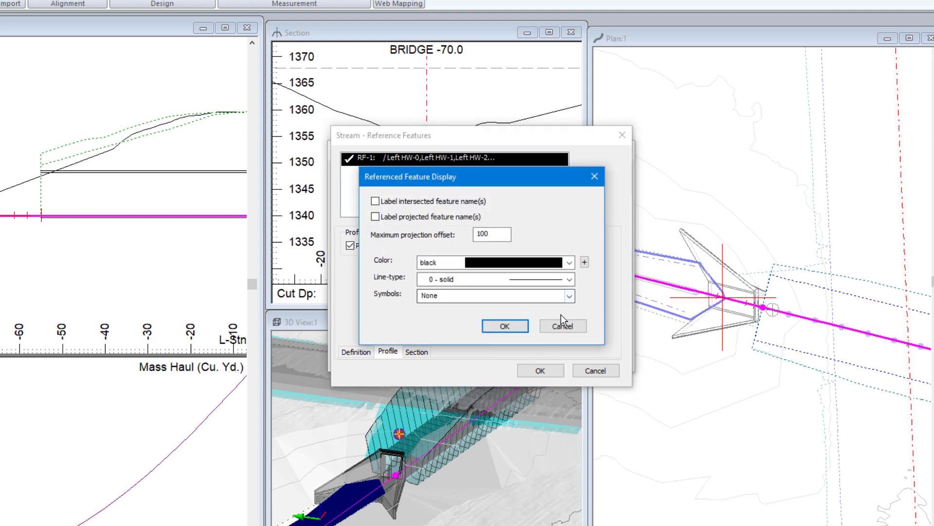
pyautogui.click(559, 323)
pyautogui.click(356, 351)
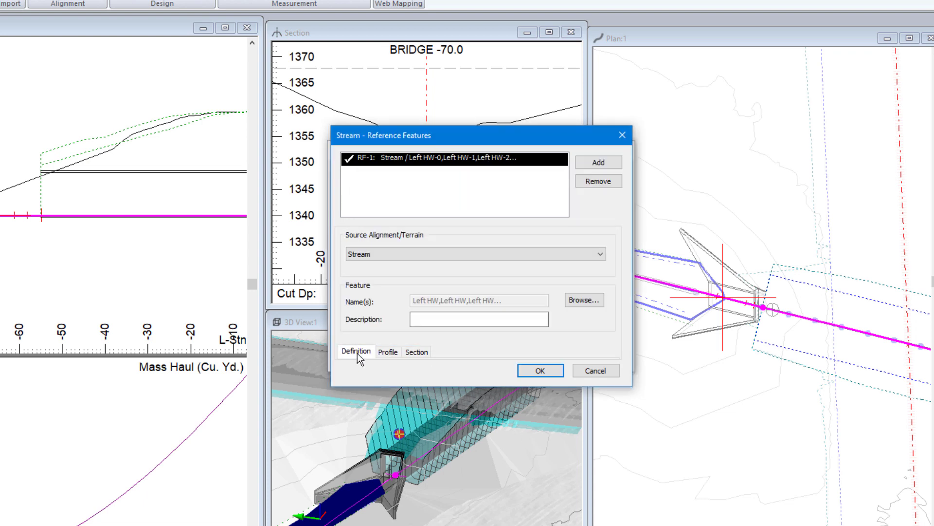
pyautogui.click(602, 181)
# Add a Stream reference feature that uses the 10 by 10 headwall Upstream terrain as its source.
pyautogui.click(598, 162)
pyautogui.click(476, 253)
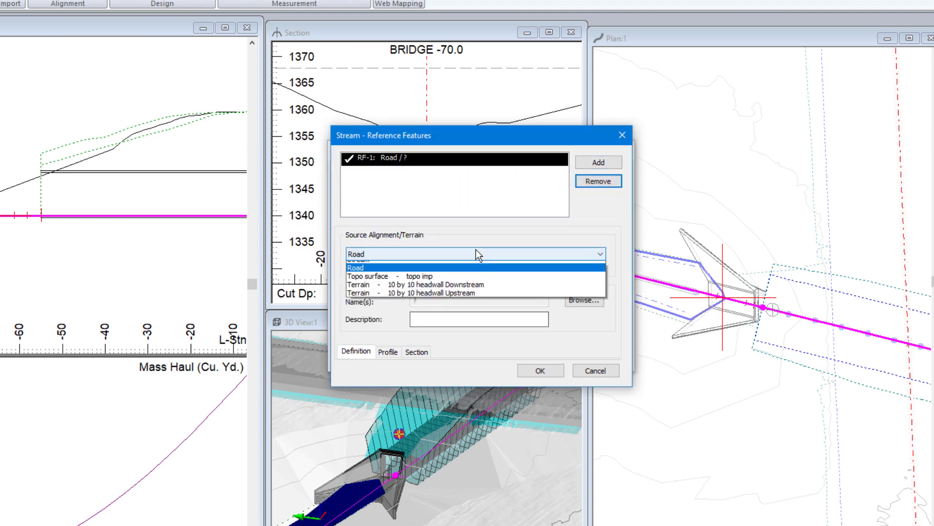
pyautogui.click(462, 291)
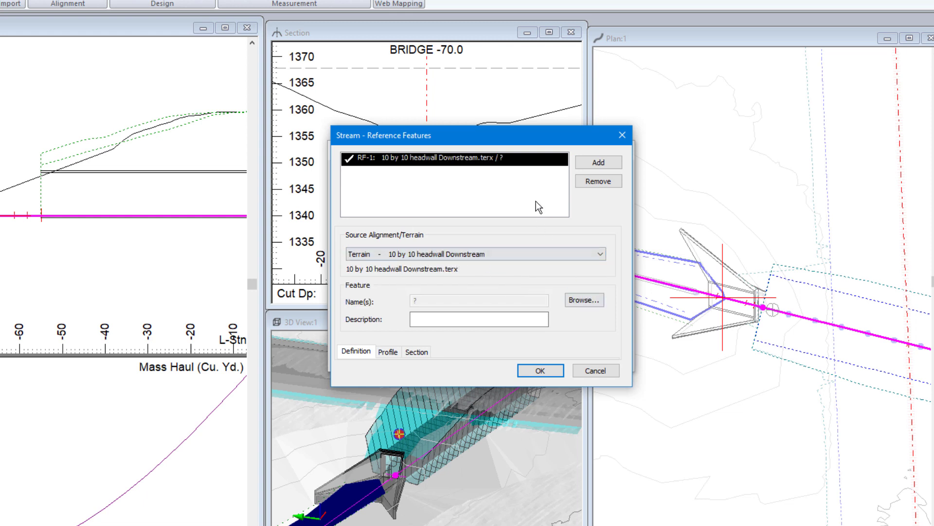
pyautogui.click(520, 253)
pyautogui.click(501, 297)
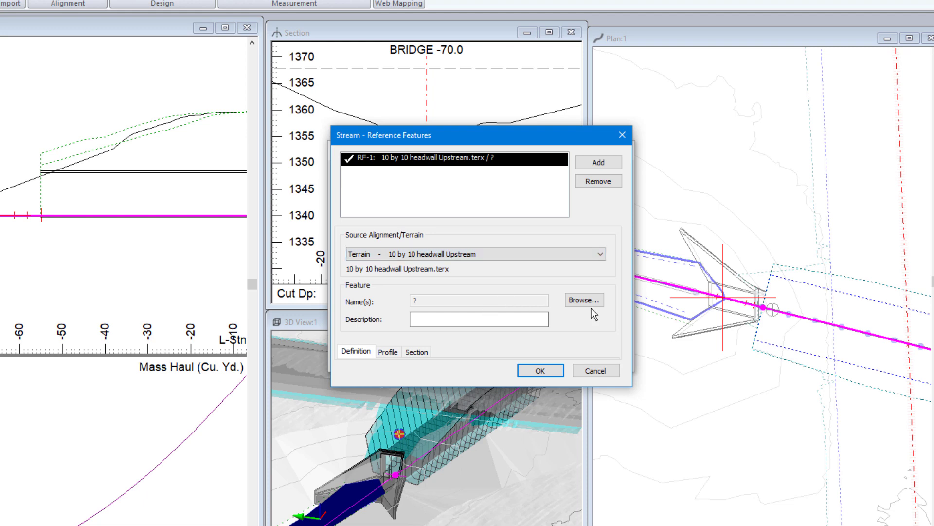
# Select the upstream headwall features from Edge Lines-0 through Tie Offset Pts-0 for the reference feature.
pyautogui.click(585, 298)
pyautogui.click(397, 156)
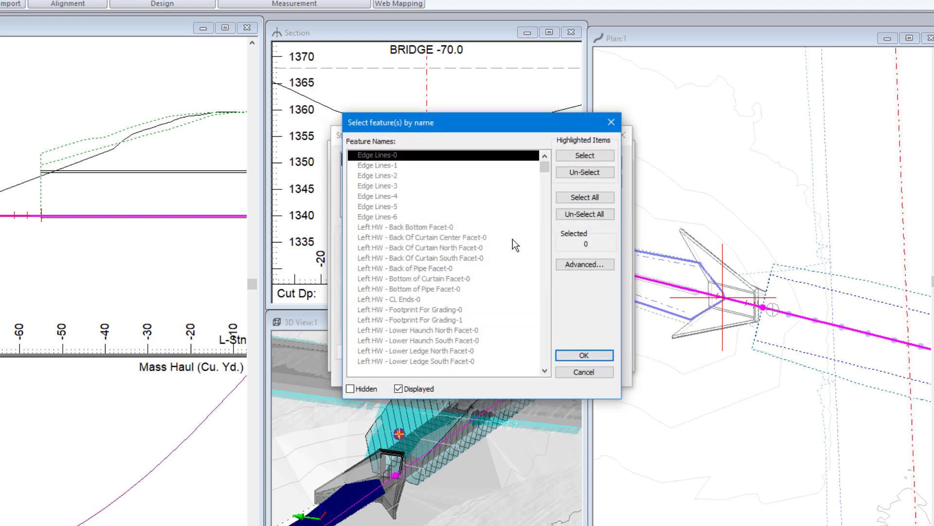
pyautogui.scroll(-15, 461, 288)
pyautogui.keyDown('shift'); pyautogui.click(412, 360); pyautogui.keyUp('shift')
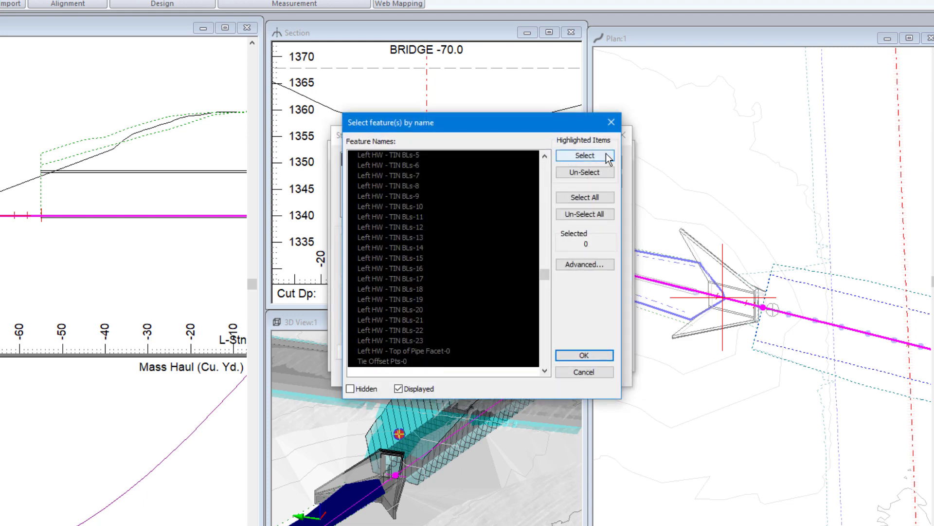
pyautogui.click(585, 156)
pyautogui.click(584, 357)
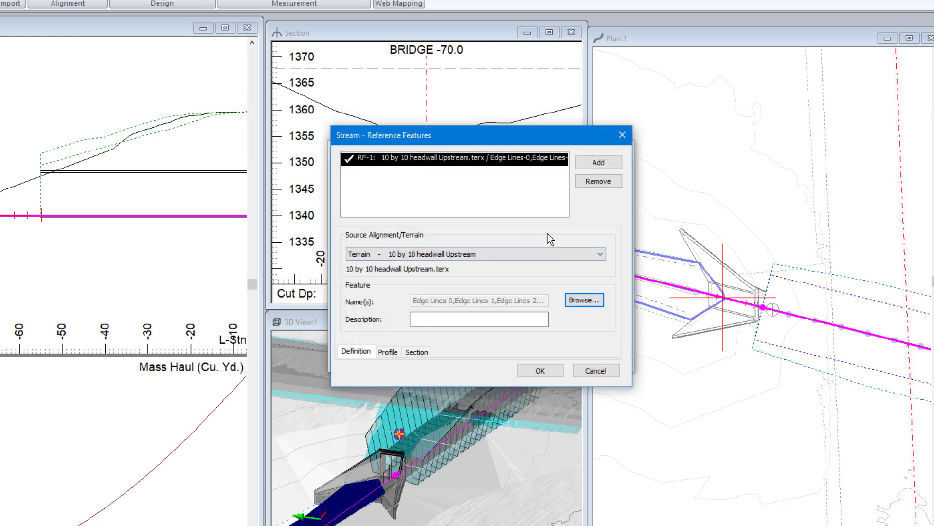
# Project the upstream headwall features in the profile with labels off, maximum projection offset 40 and symbols None, and apply the profile options.
pyautogui.click(400, 351)
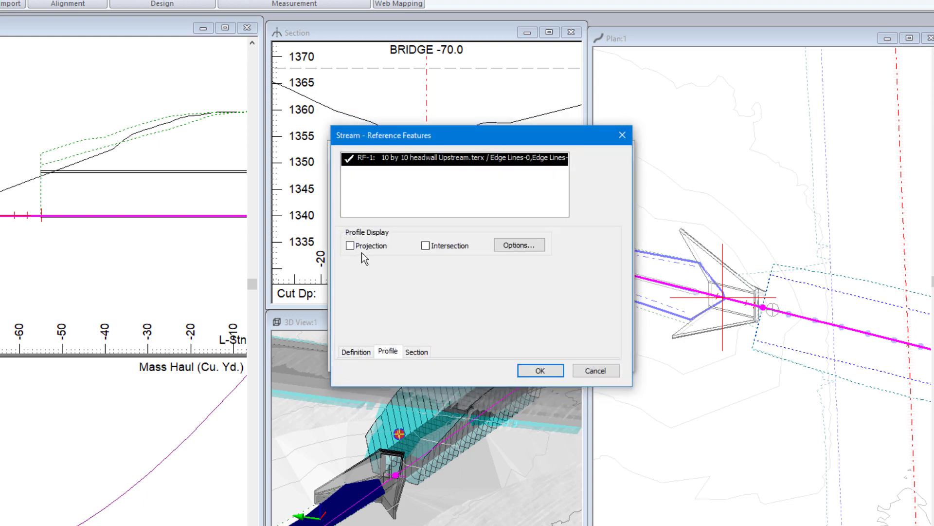
pyautogui.click(506, 245)
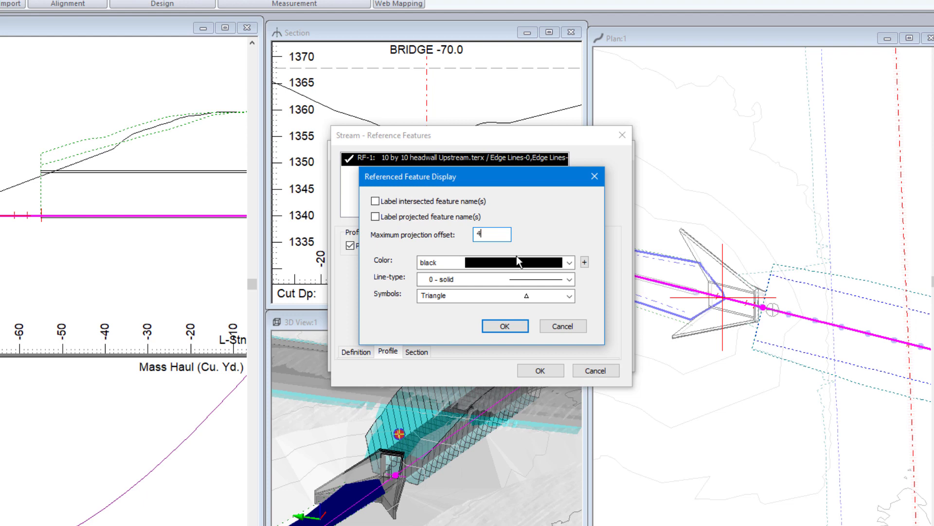
pyautogui.click(560, 303)
pyautogui.scroll(3, 528, 307)
pyautogui.click(527, 308)
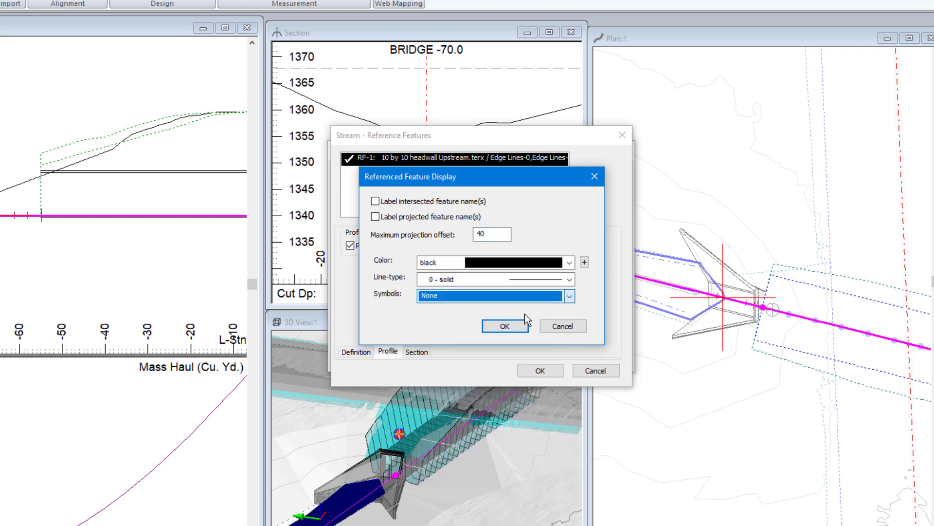
pyautogui.click(520, 326)
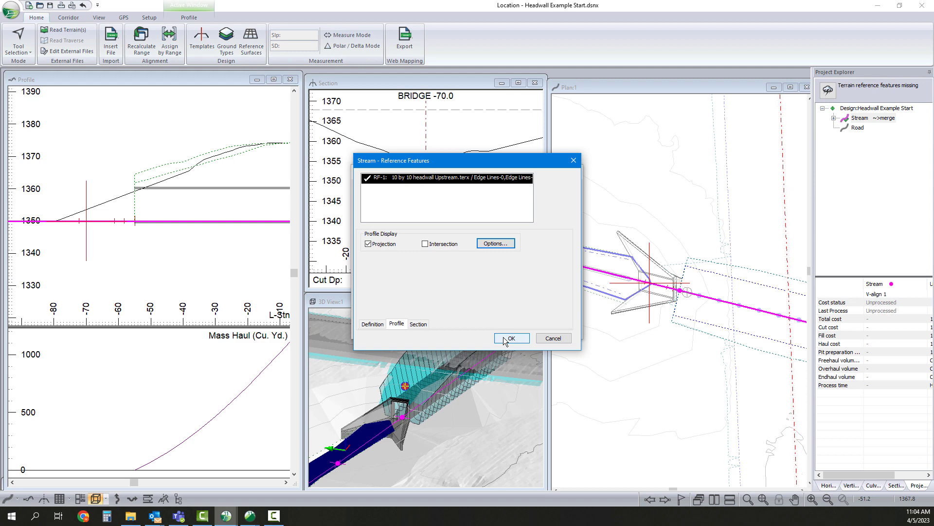
pyautogui.click(508, 338)
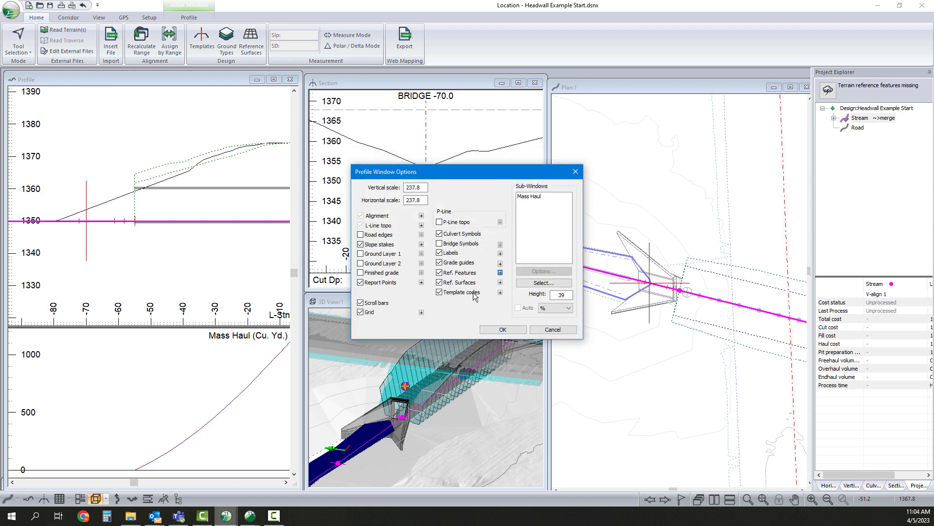
pyautogui.click(501, 329)
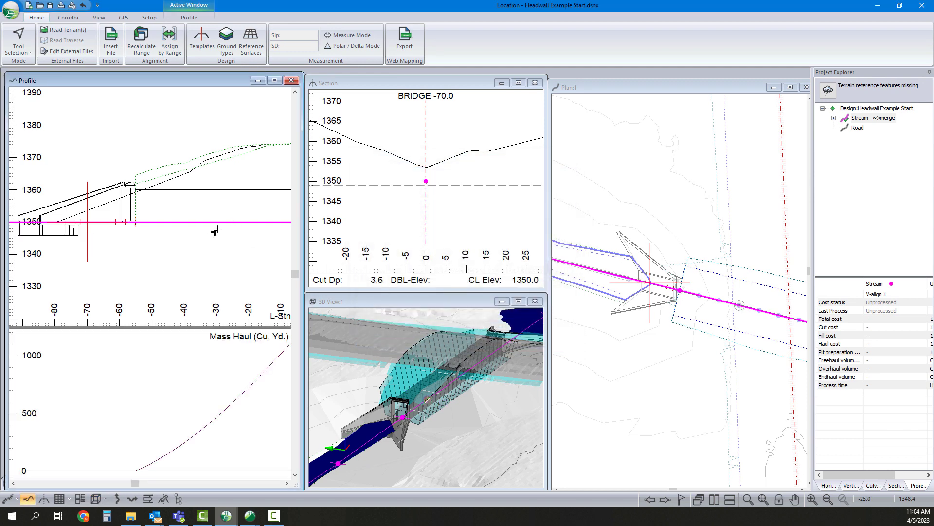
# Add a second Stream profile reference feature that uses the 10 by 10 headwall Downstream terrain as its source.
pyautogui.moveTo(217, 229); pyautogui.dragTo(208, 233, button='middle')
pyautogui.scroll(-2, 124, 235)
pyautogui.moveTo(271, 234); pyautogui.dragTo(190, 236, button='middle')
pyautogui.moveTo(246, 219); pyautogui.dragTo(176, 218, button='middle')
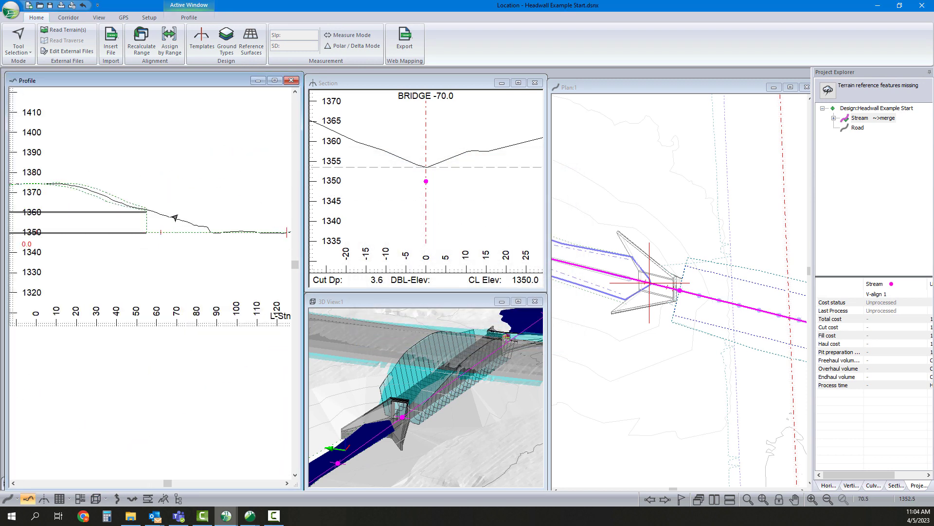
pyautogui.rightClick(181, 211)
pyautogui.click(225, 282)
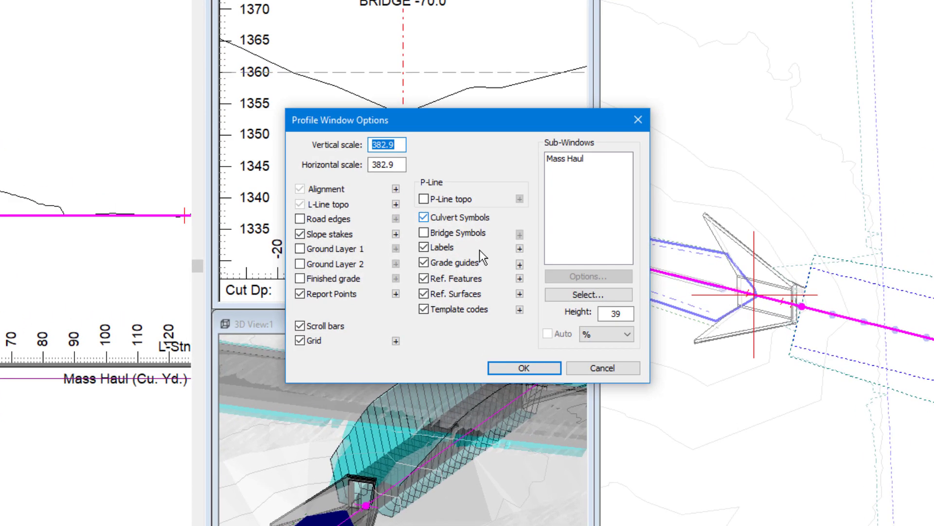
pyautogui.click(520, 279)
pyautogui.click(322, 360)
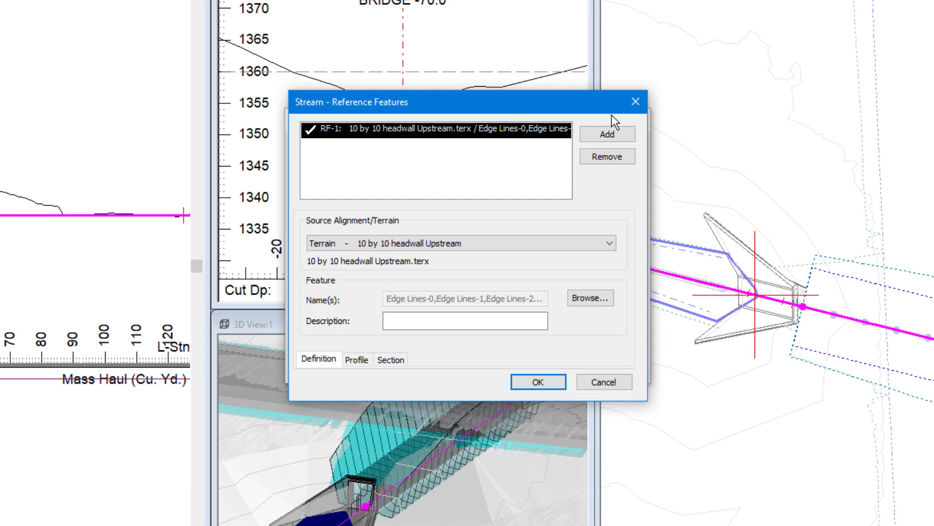
pyautogui.click(612, 138)
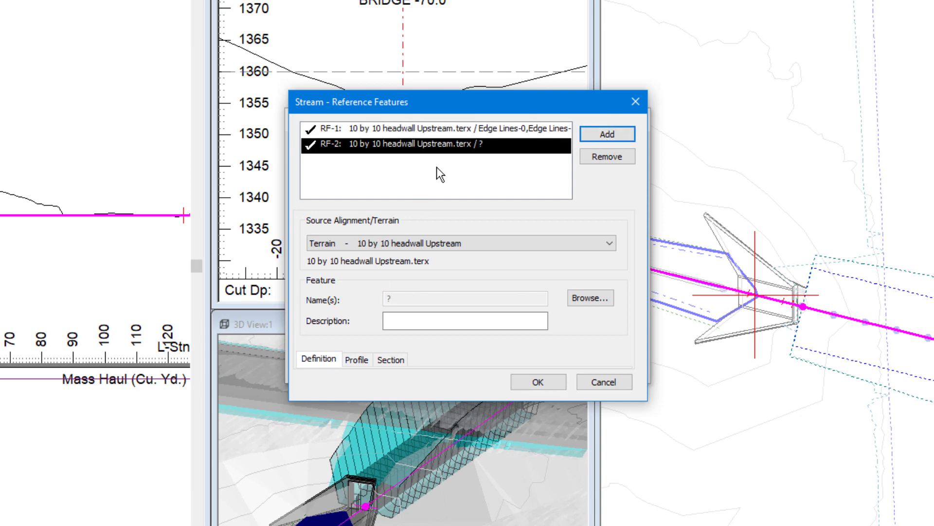
pyautogui.click(439, 244)
pyautogui.click(462, 284)
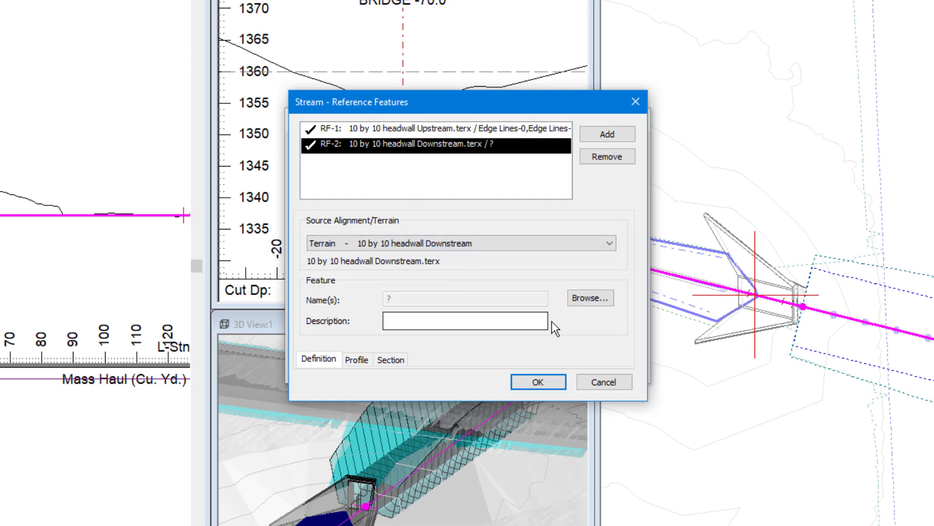
# Select the downstream headwall features from Edge Lines-0 through Tie Offset Pts-0 for the second reference feature.
pyautogui.click(589, 298)
pyautogui.click(347, 125)
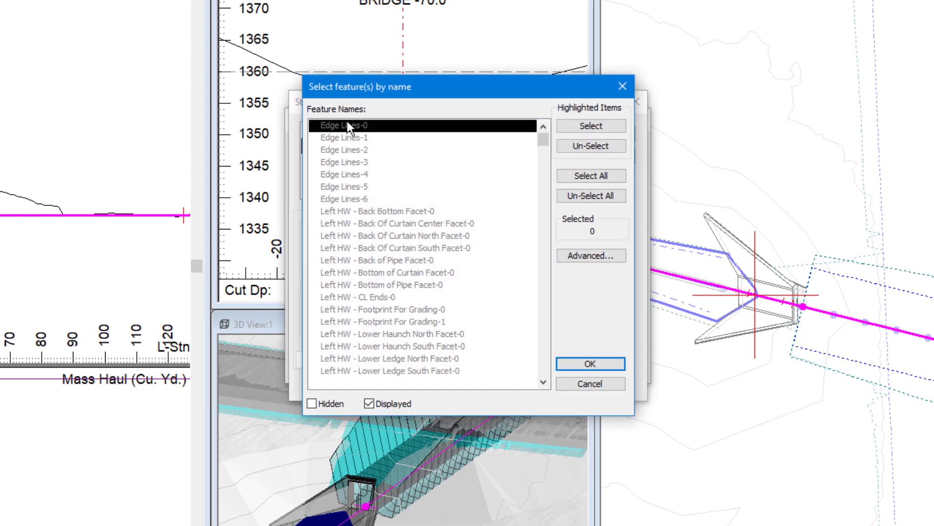
pyautogui.scroll(-10, 384, 270)
pyautogui.keyDown('shift'); pyautogui.click(367, 371); pyautogui.keyUp('shift')
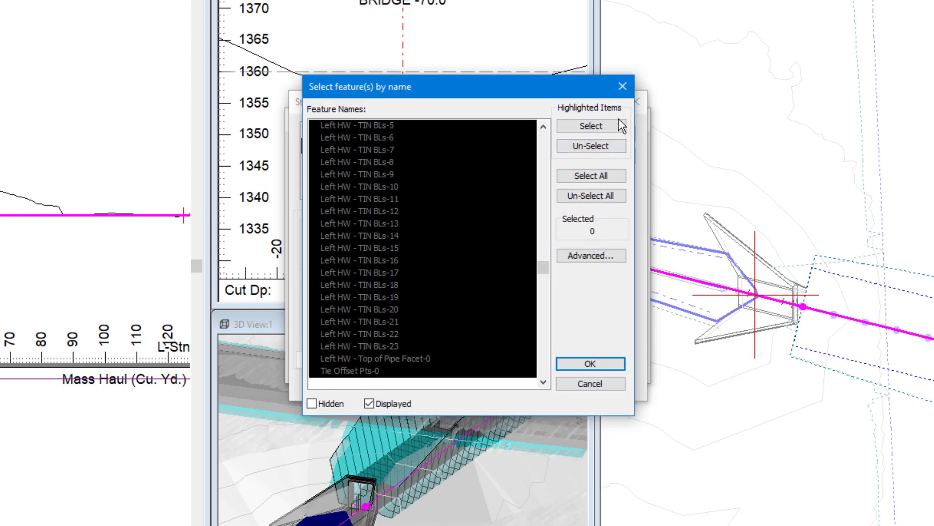
pyautogui.click(598, 122)
pyautogui.click(586, 365)
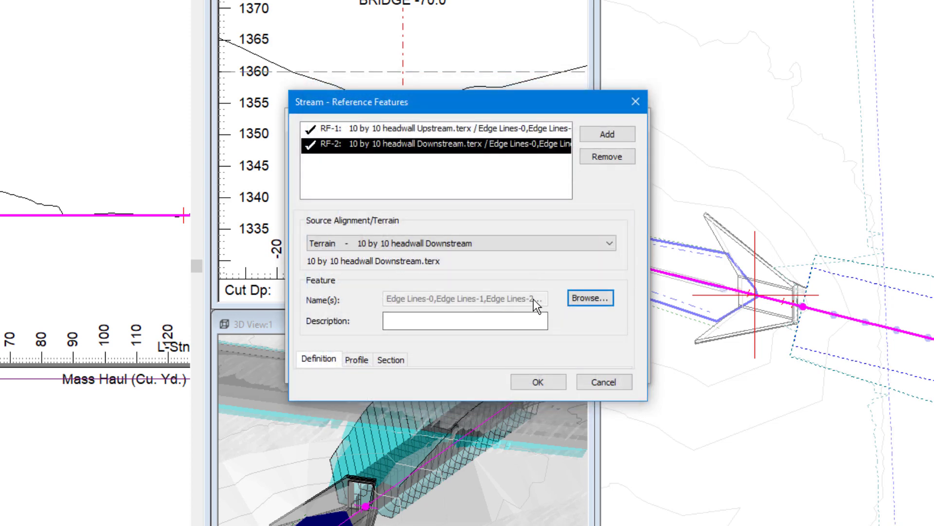
# Project the downstream headwall features in the profile with maximum projection offset 40 and symbols None, and apply the profile options.
pyautogui.click(359, 362)
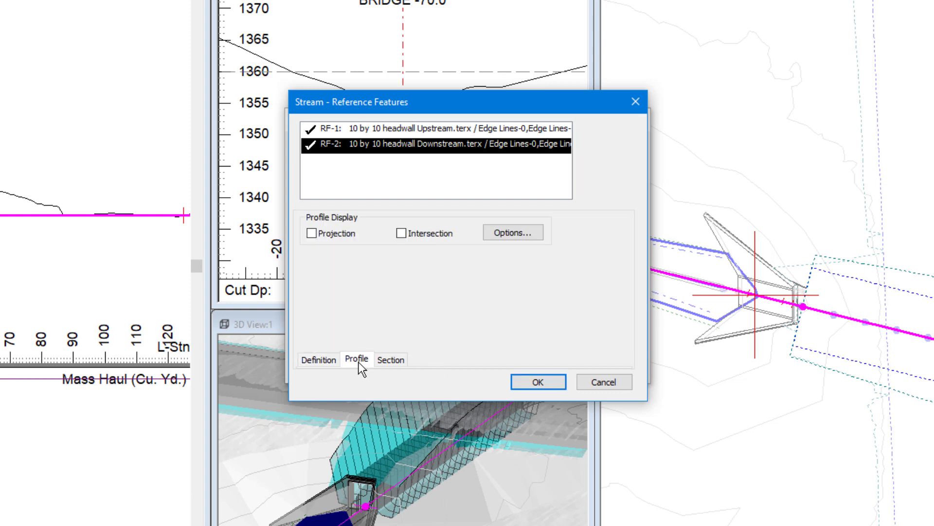
pyautogui.click(317, 233)
pyautogui.click(518, 232)
pyautogui.click(516, 296)
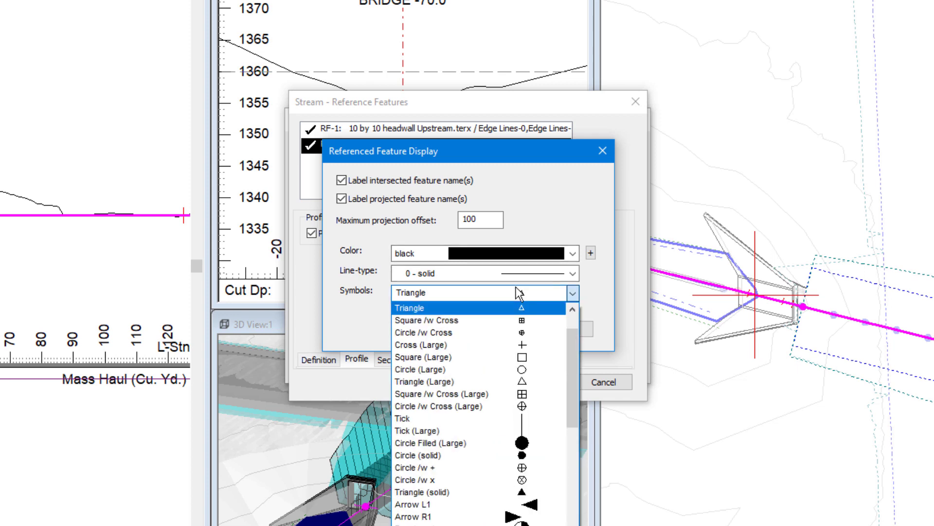
pyautogui.scroll(2, 519, 308)
pyautogui.click(518, 308)
pyautogui.moveTo(480, 221); pyautogui.dragTo(411, 214)
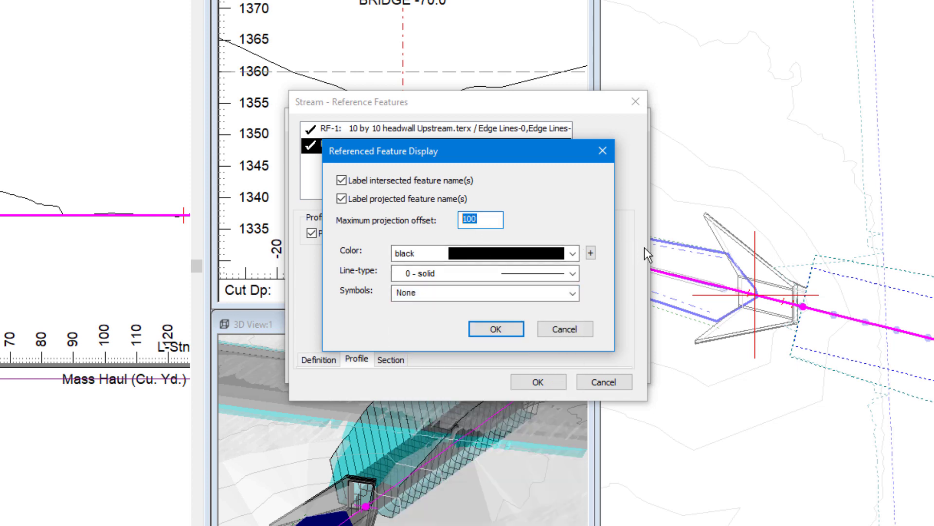
pyautogui.write('40')
pyautogui.click(489, 329)
pyautogui.click(538, 383)
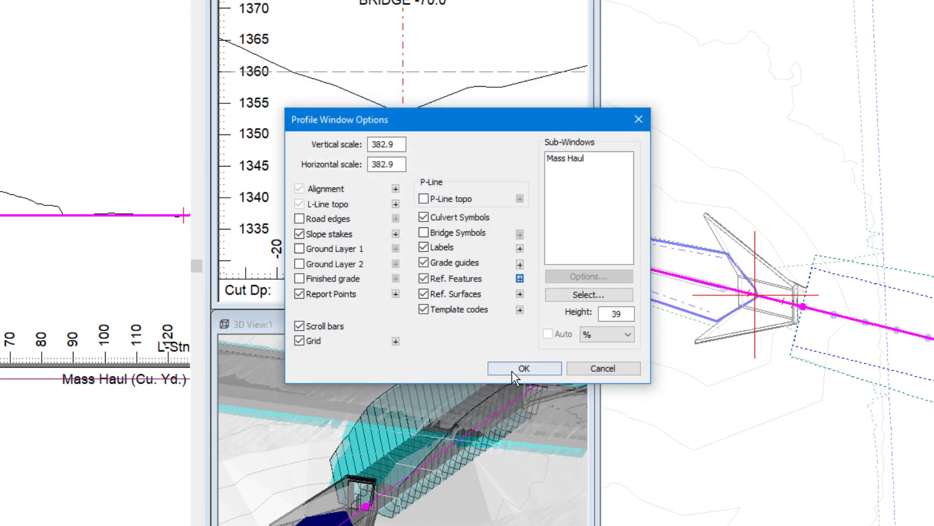
pyautogui.click(512, 371)
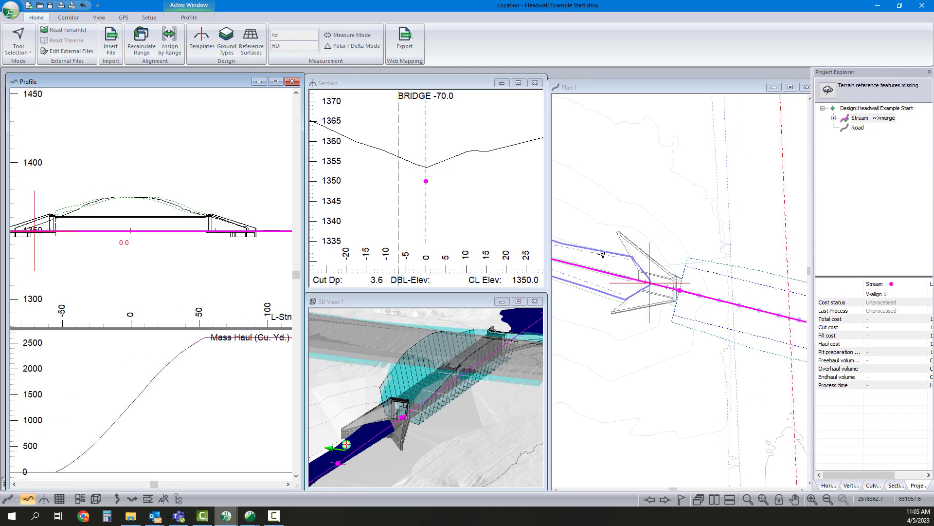
# Move to station -61.3 at the headwall and turn on section projection for both the upstream and downstream headwall reference features.
pyautogui.click(663, 286)
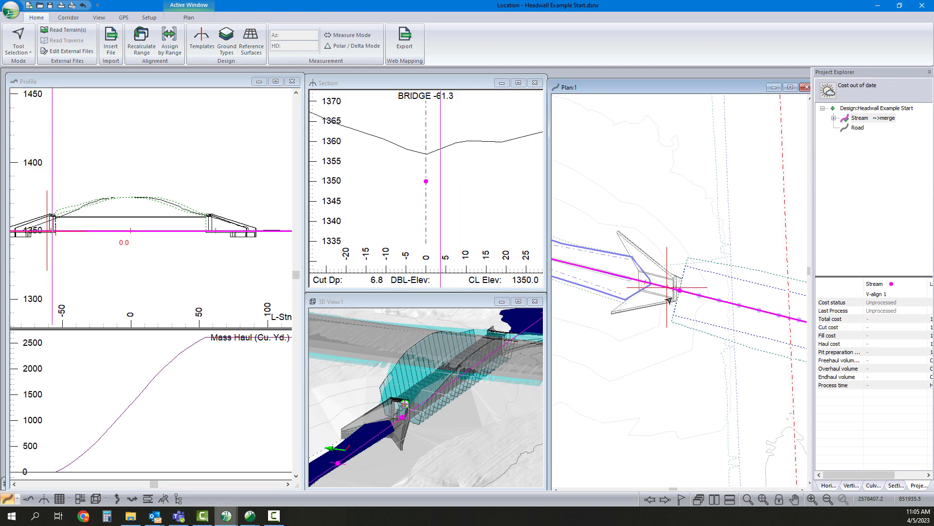
pyautogui.scroll(-7, 450, 193)
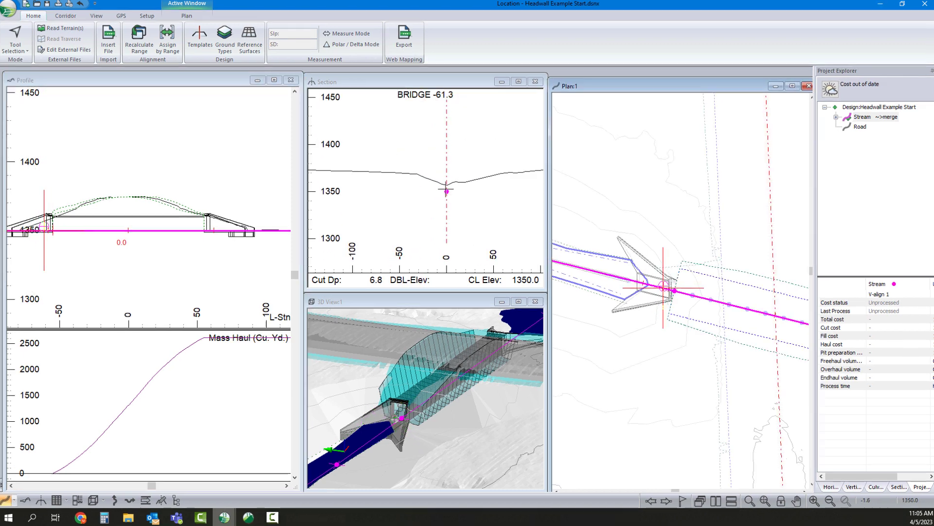
pyautogui.rightClick(448, 186)
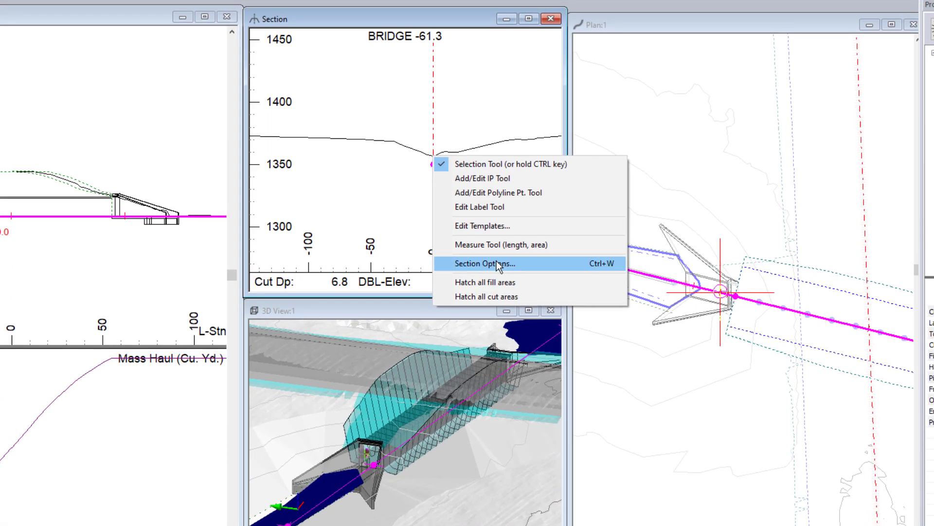
pyautogui.click(498, 263)
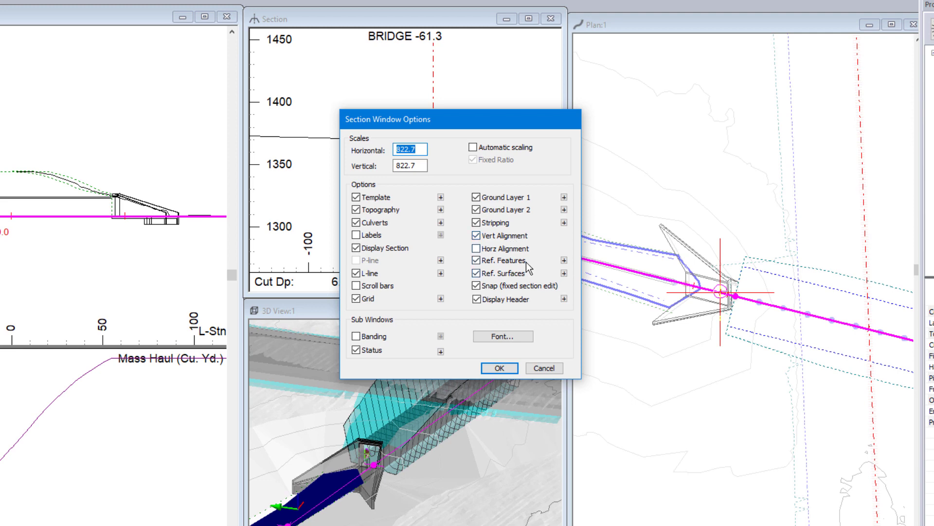
pyautogui.click(564, 261)
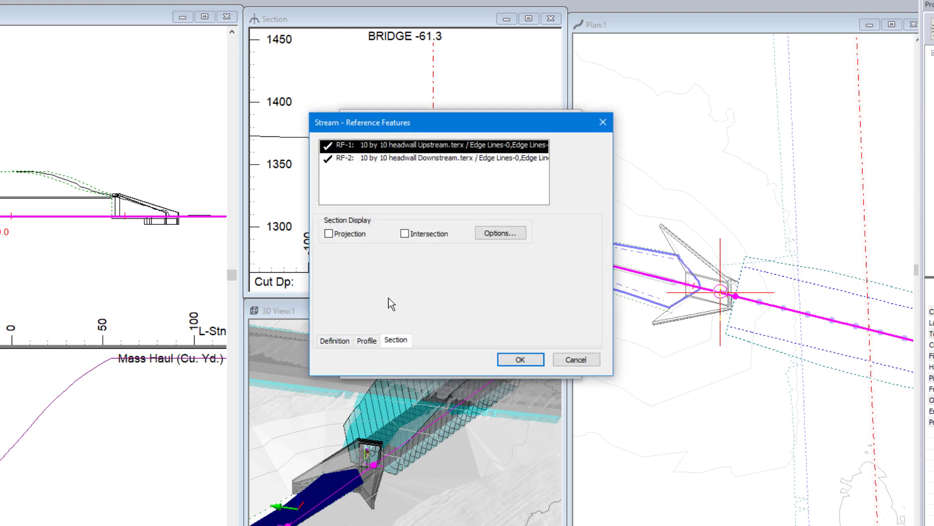
pyautogui.click(409, 158)
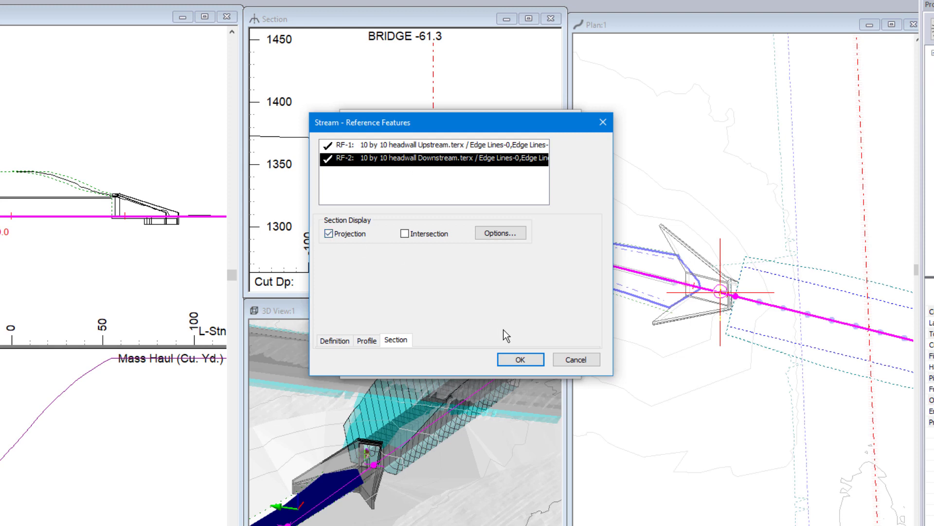
pyautogui.click(520, 359)
pyautogui.click(502, 367)
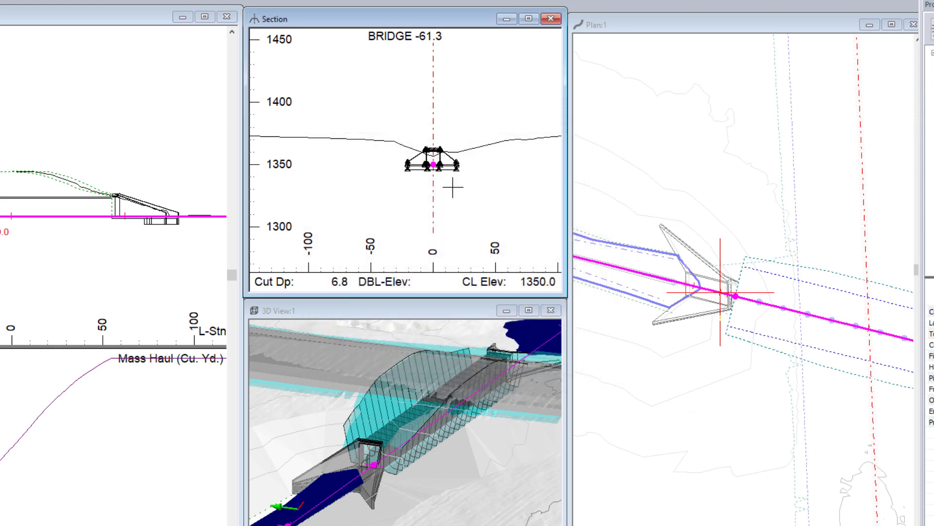
# Set the symbols of the downstream headwall reference feature to None in the section display.
pyautogui.rightClick(449, 156)
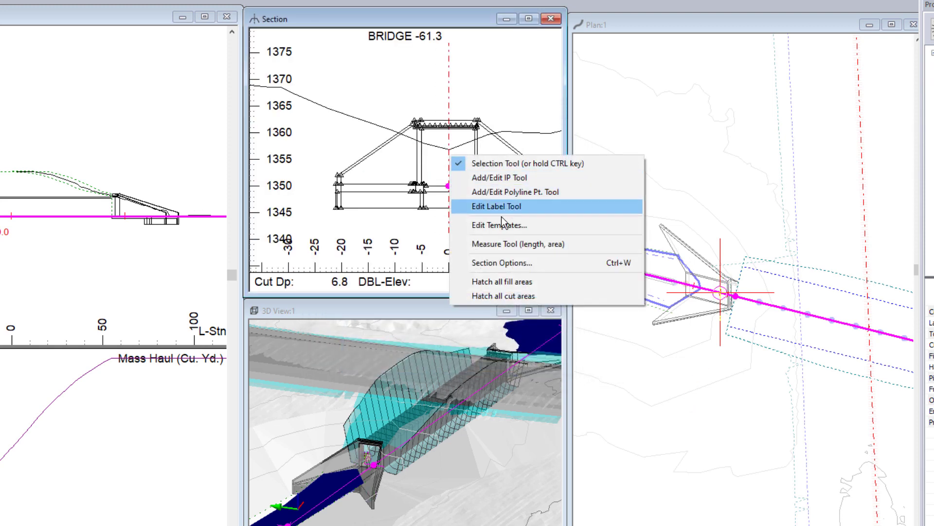
pyautogui.click(503, 260)
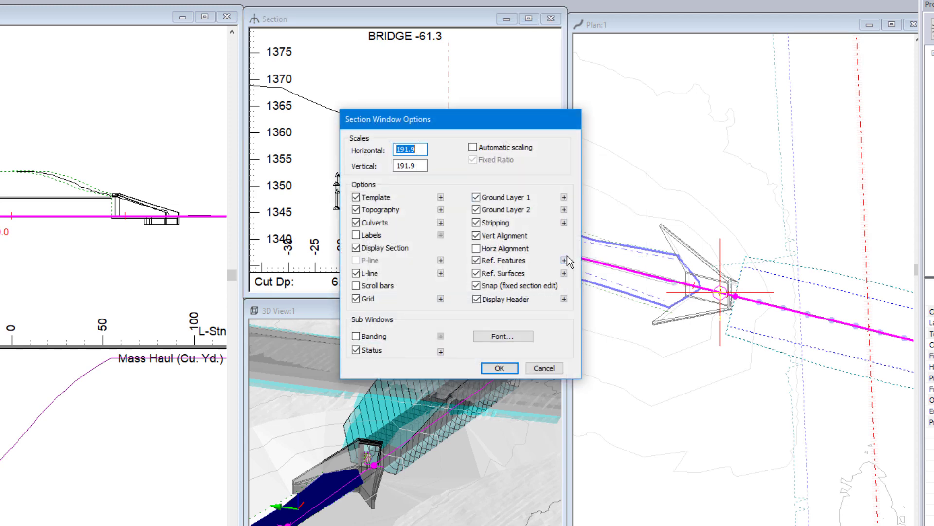
pyautogui.click(564, 260)
pyautogui.click(424, 159)
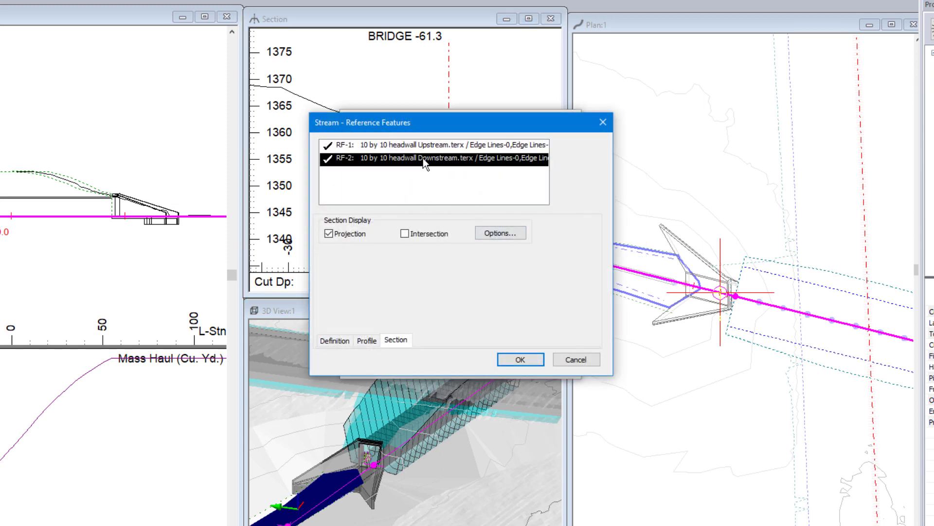
pyautogui.click(501, 232)
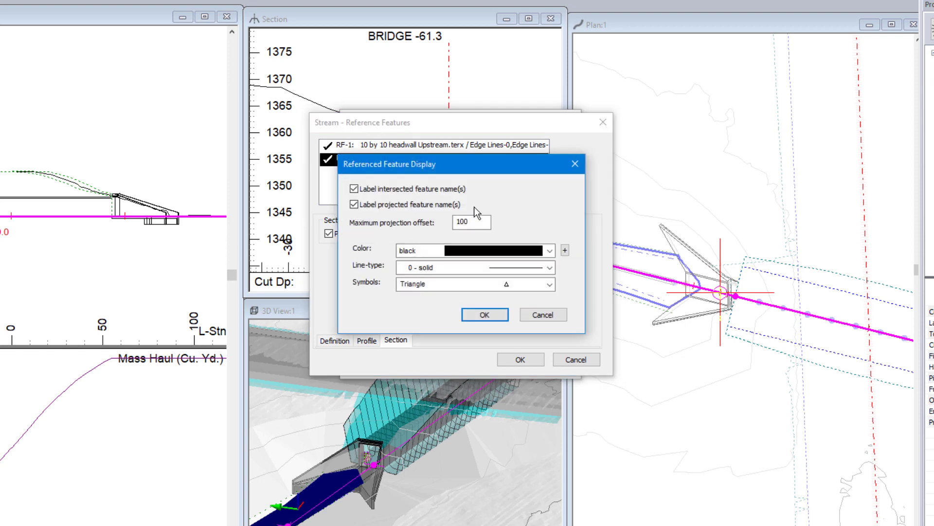
pyautogui.click(515, 285)
pyautogui.scroll(1, 511, 301)
pyautogui.click(515, 300)
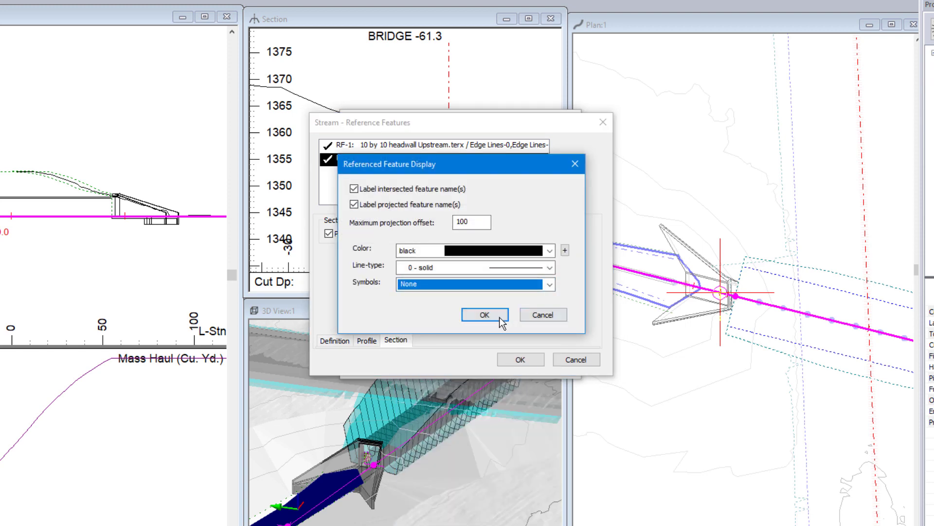
pyautogui.click(479, 314)
# Set the symbols of the upstream headwall reference feature to None in the section display and apply the section options.
pyautogui.click(454, 147)
pyautogui.click(507, 235)
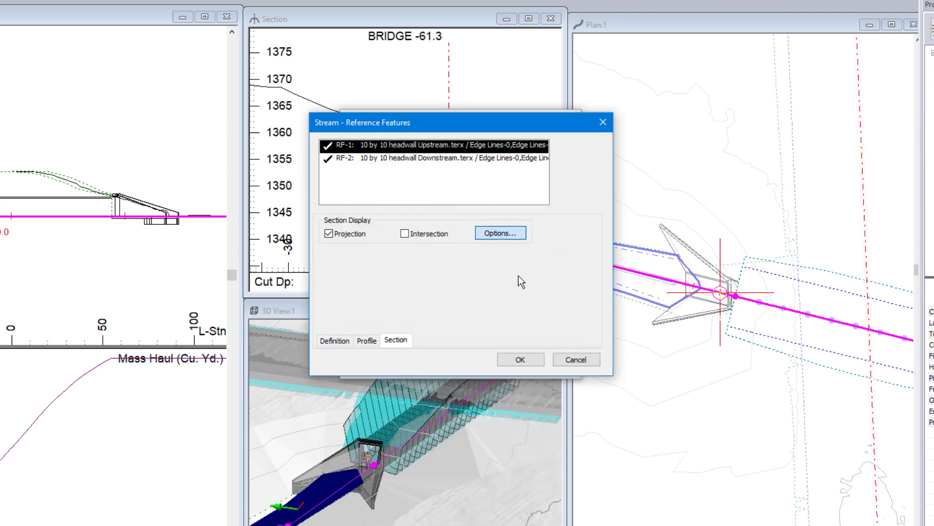
pyautogui.click(530, 285)
pyautogui.scroll(2, 524, 289)
pyautogui.scroll(1, 524, 289)
pyautogui.click(518, 300)
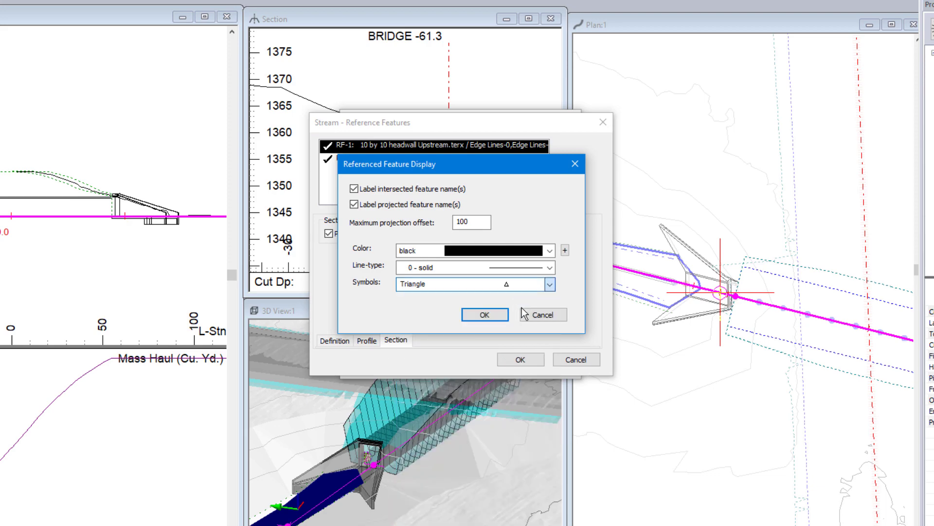
pyautogui.click(479, 314)
pyautogui.click(515, 358)
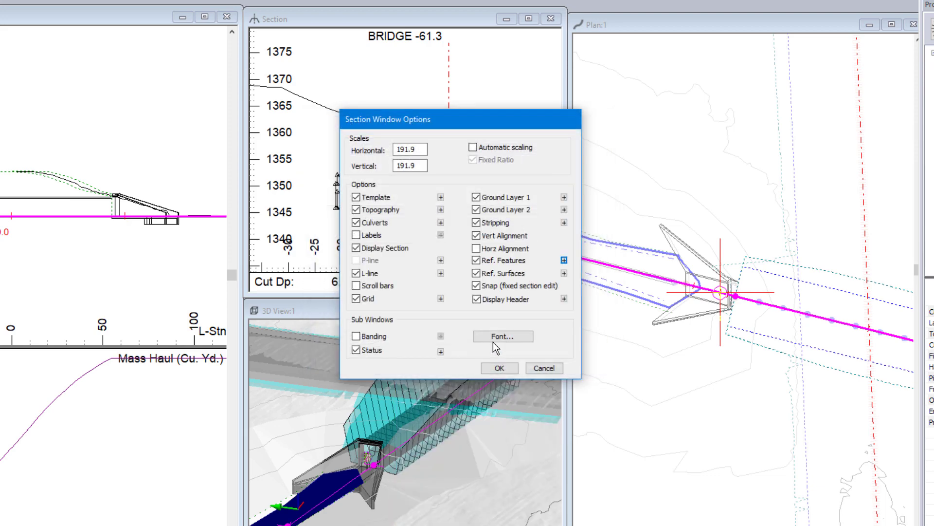
pyautogui.click(499, 368)
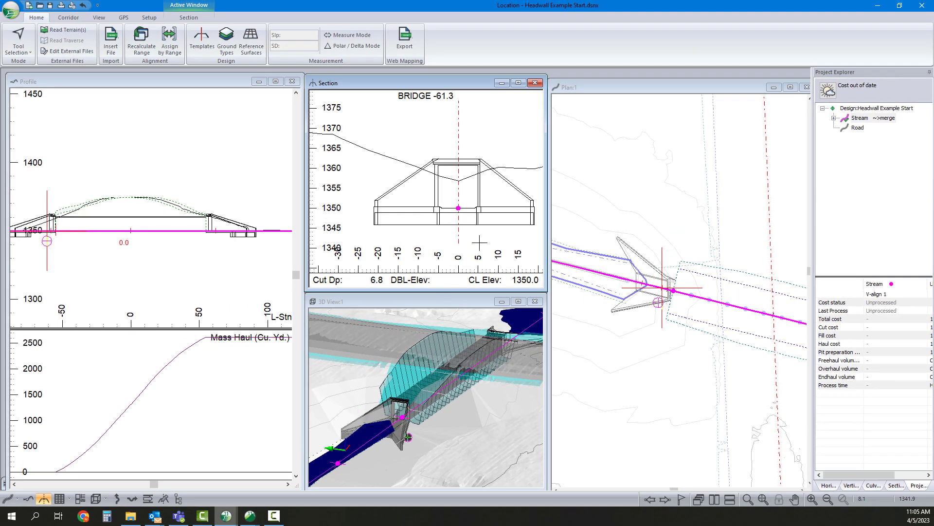
pyautogui.moveTo(478, 401); pyautogui.dragTo(451, 395)
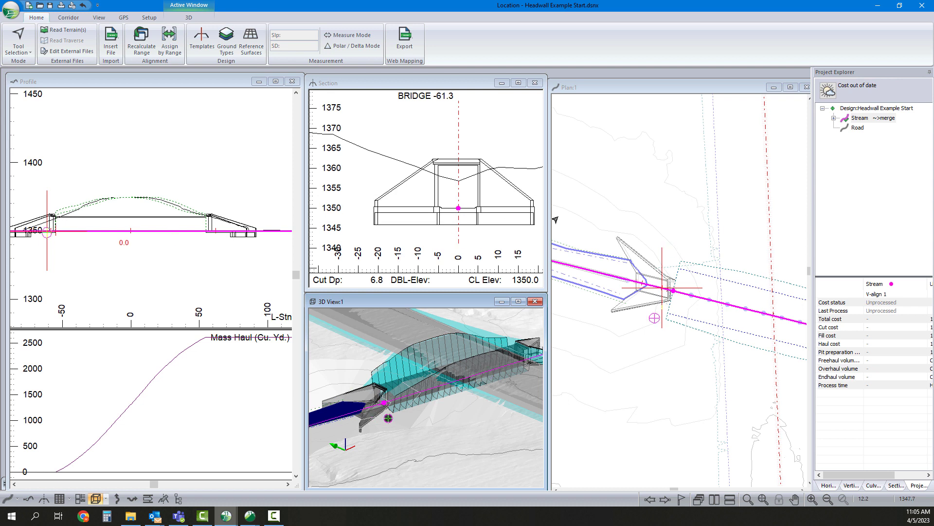
pyautogui.click(504, 214)
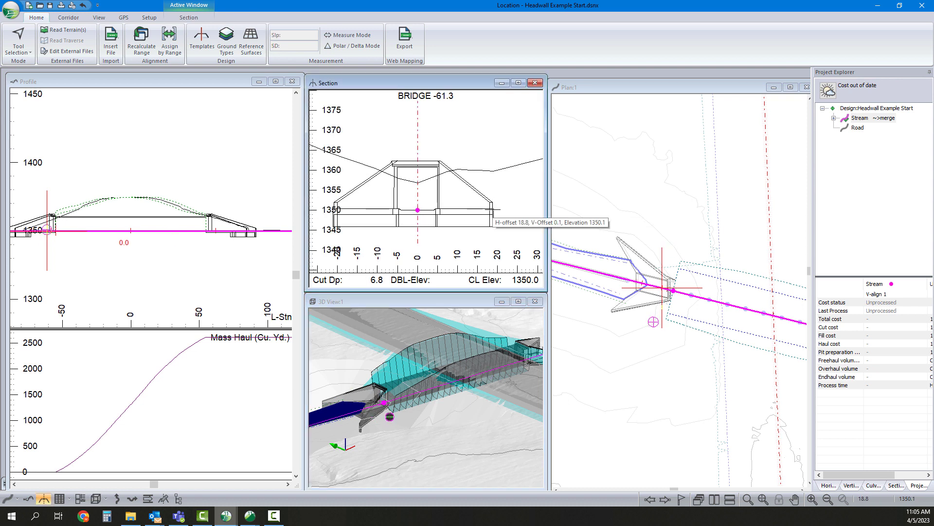